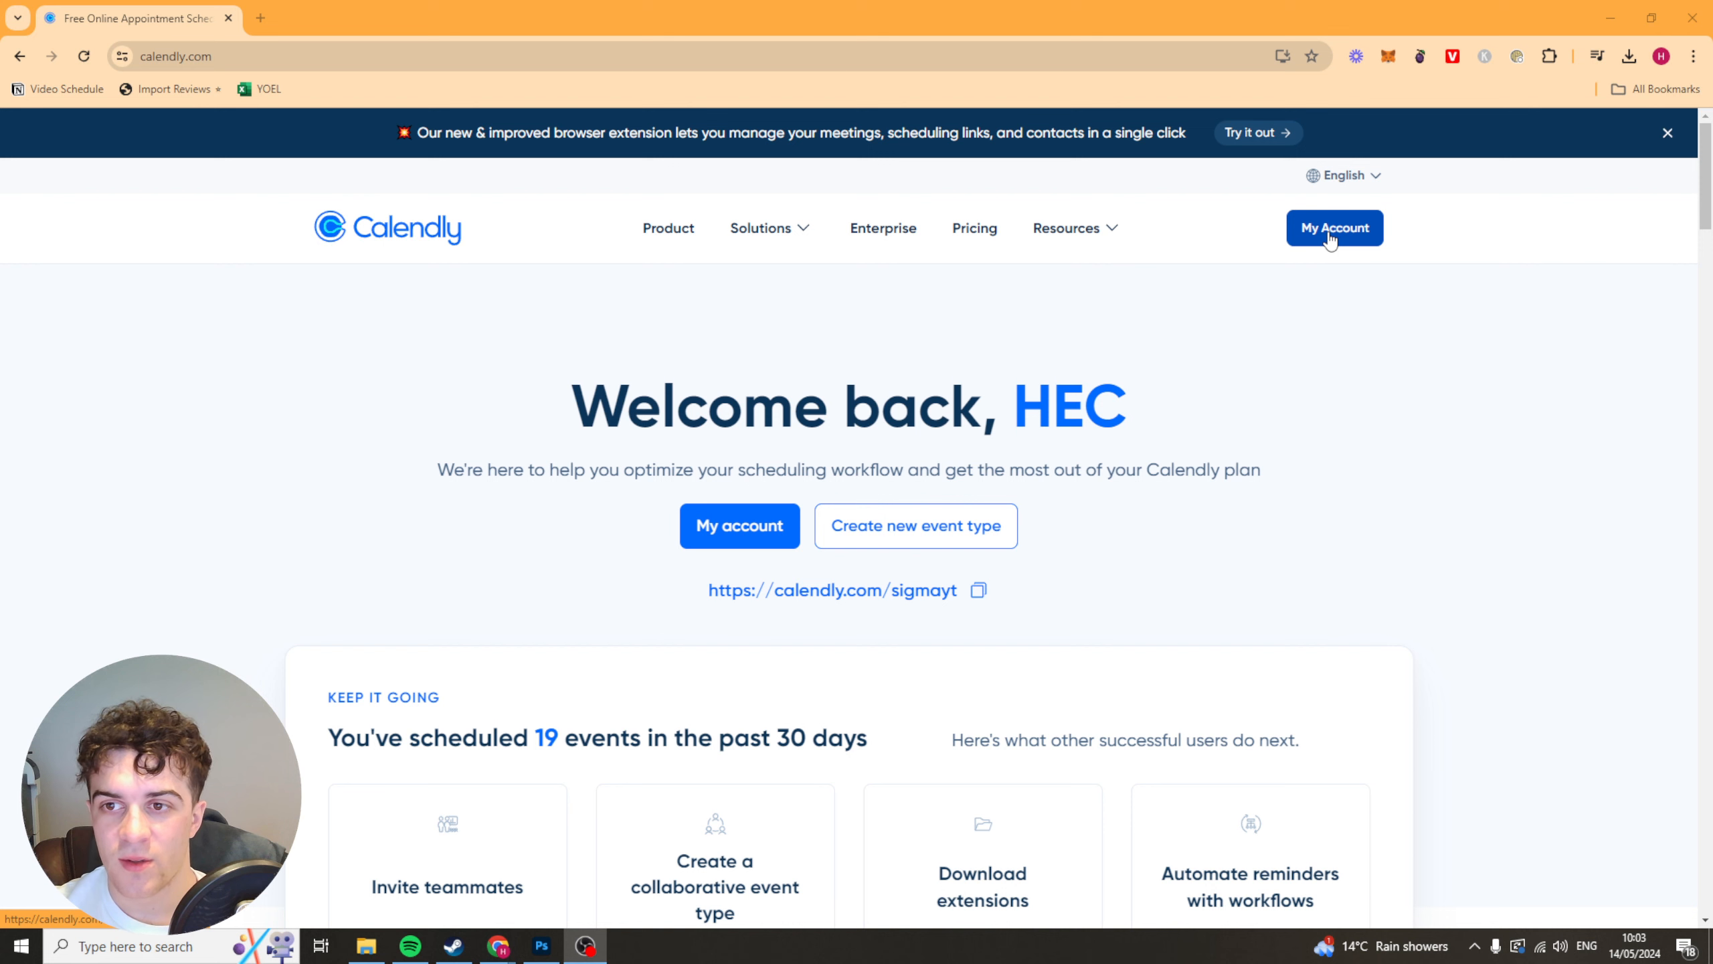
- Open the Calendly account in a new browser tab and switch to that tab
right_click(1329, 240)
click(1376, 251)
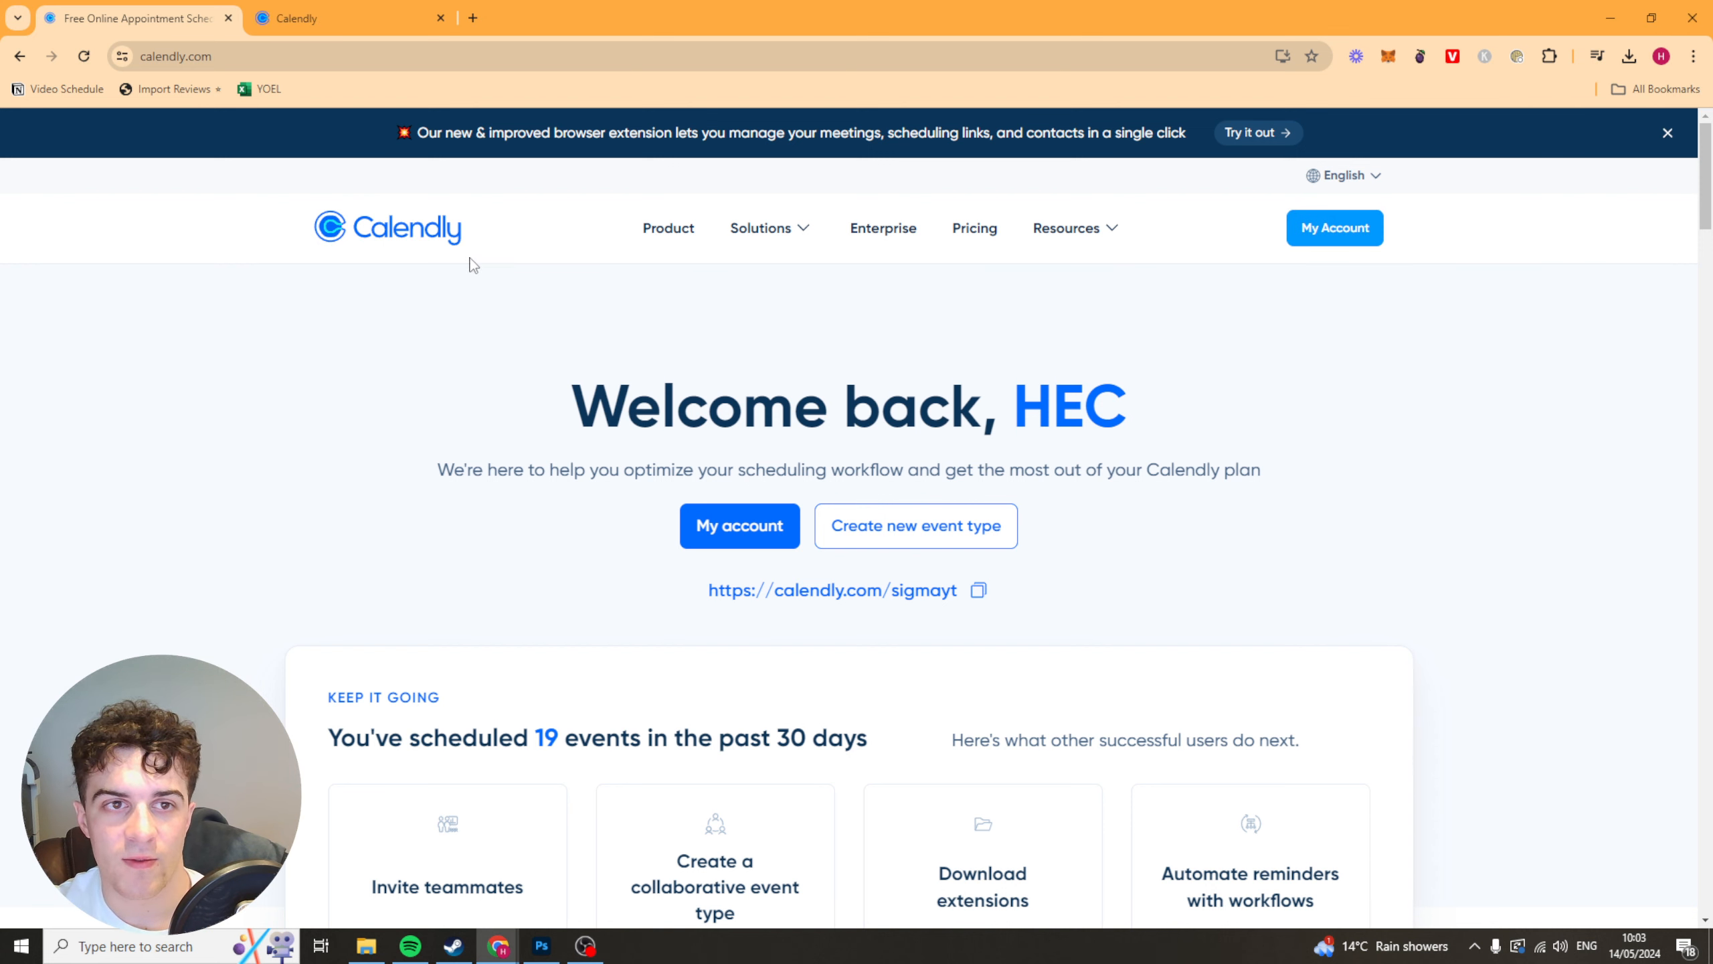
key(ctrl+Tab)
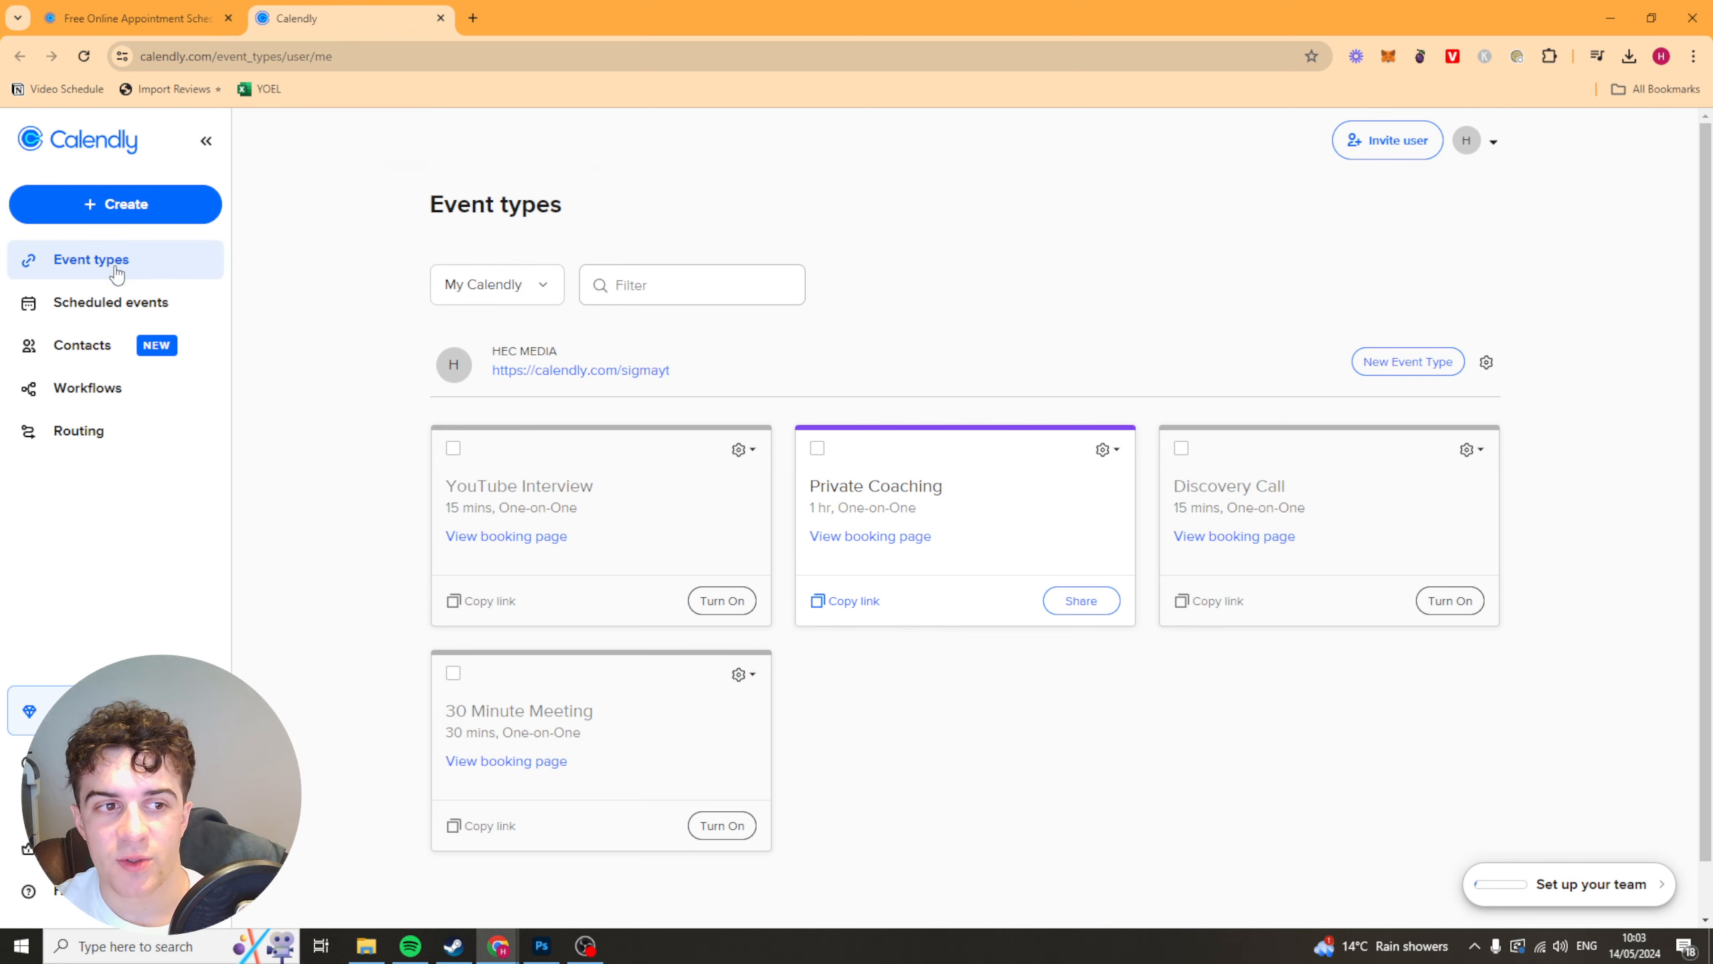
drag(388, 196, 727, 215)
click(925, 216)
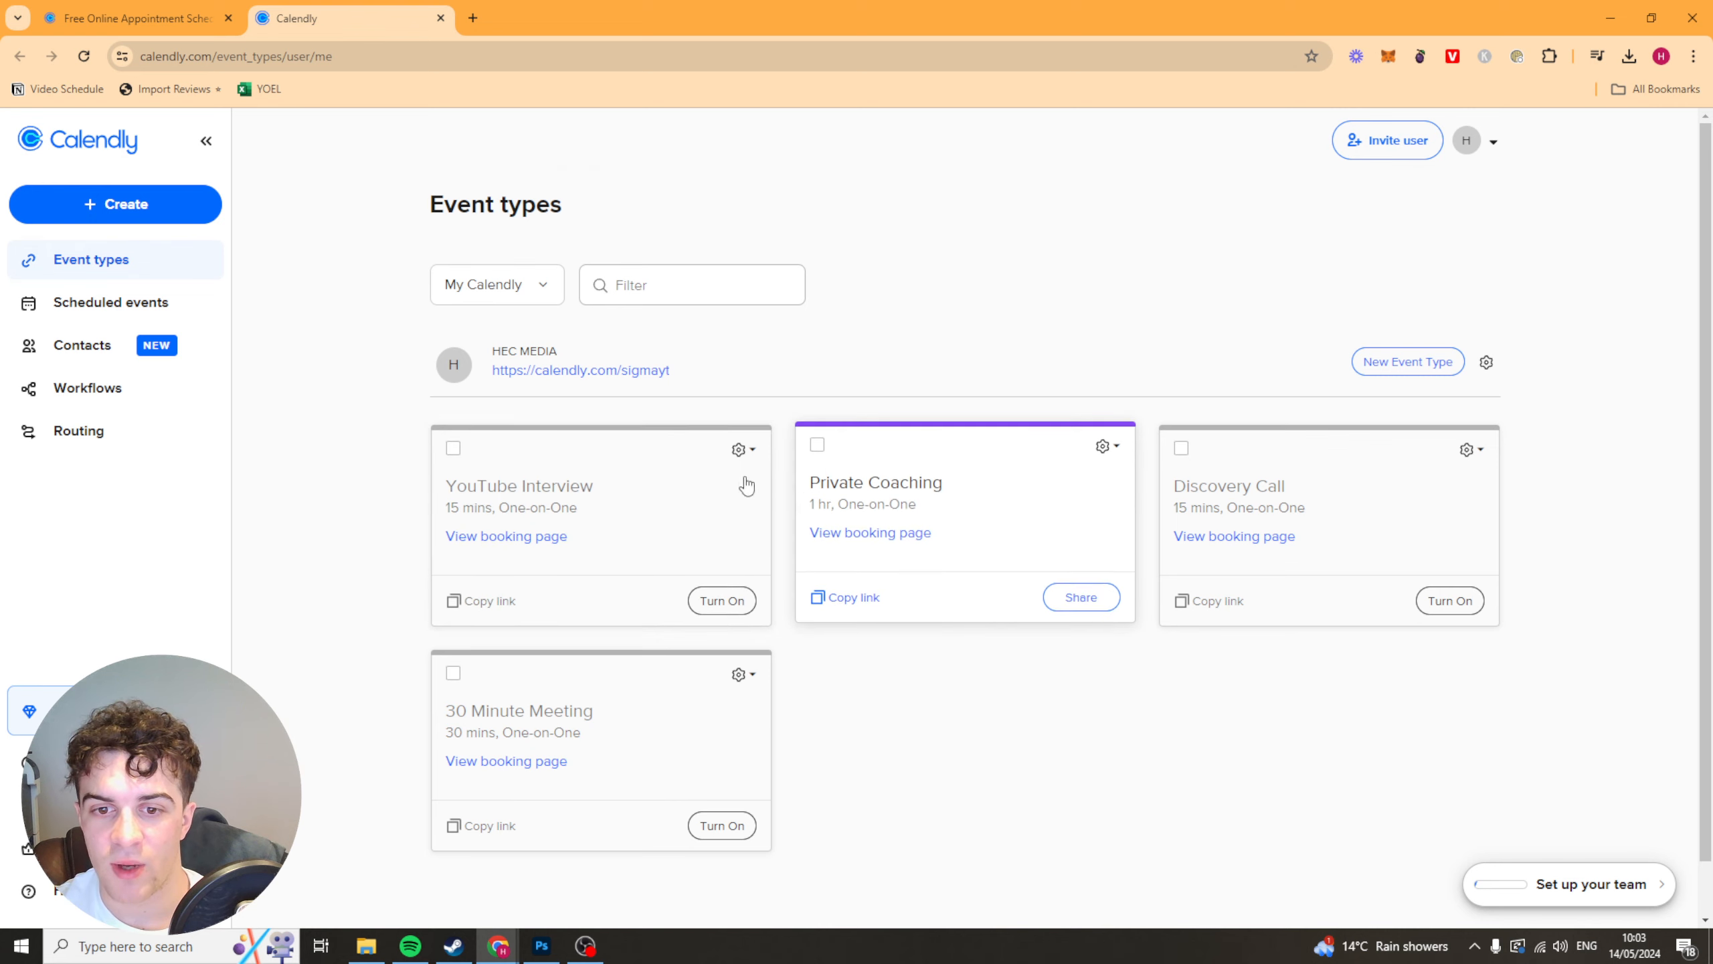
scroll(1007, 698, down, 1)
scroll(972, 715, up, 1)
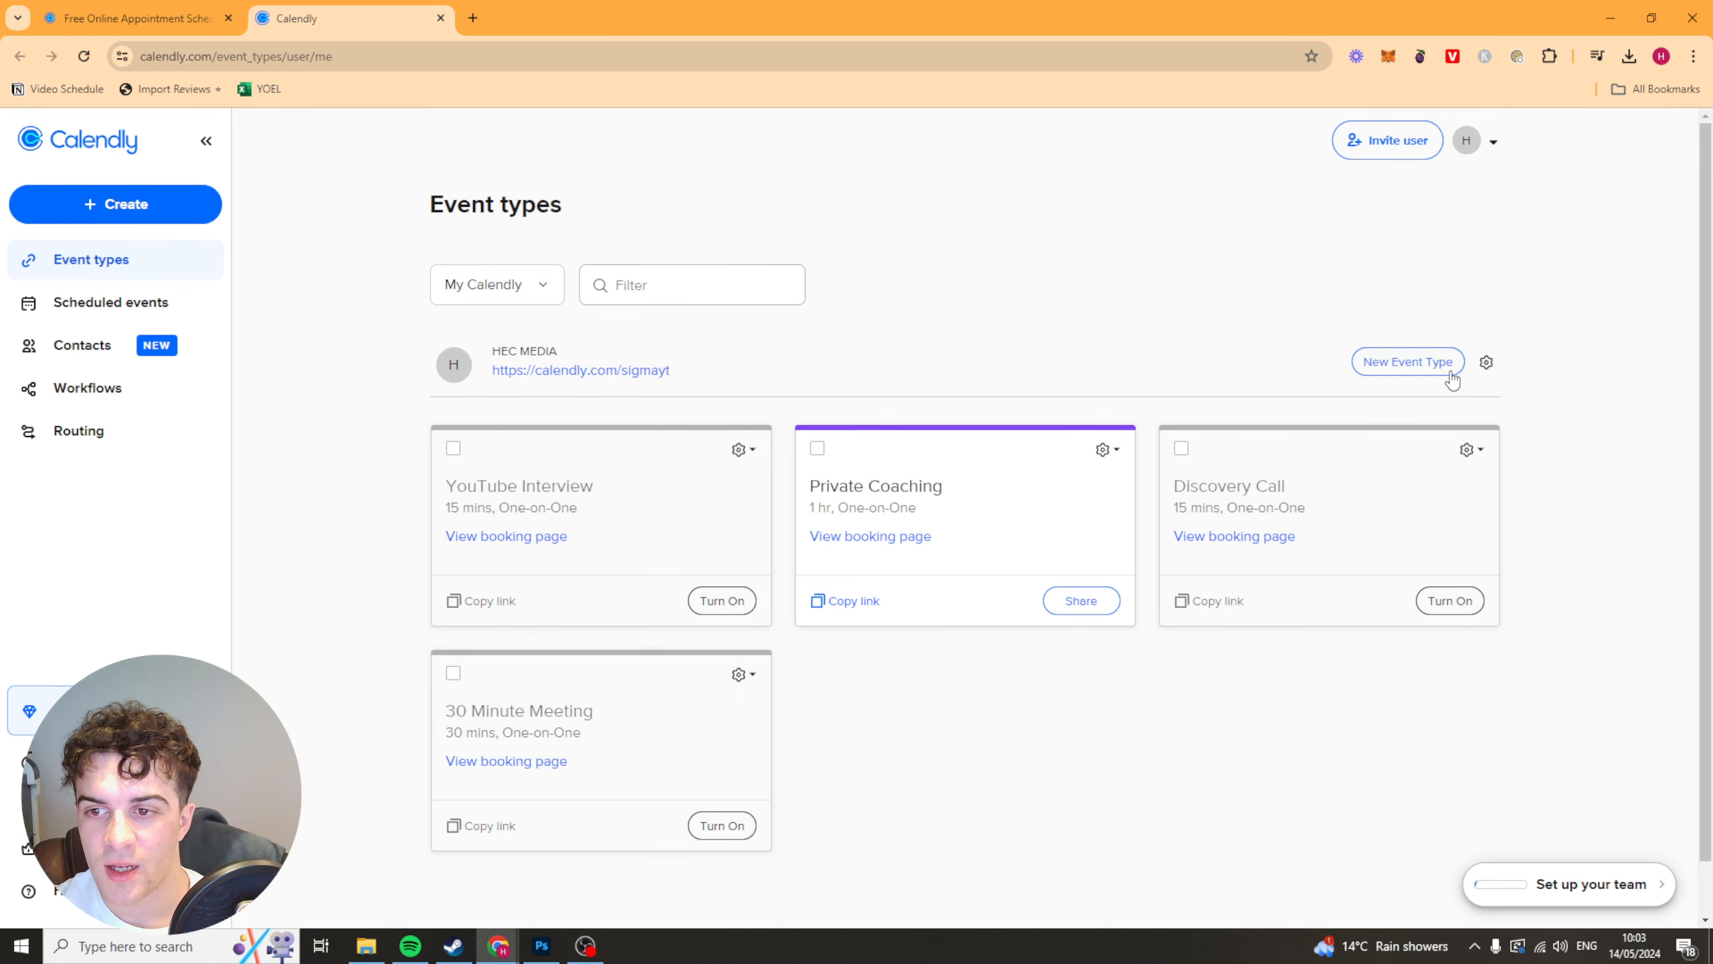
- Start a new One-on-One event type with one host and one invitee
click(1434, 374)
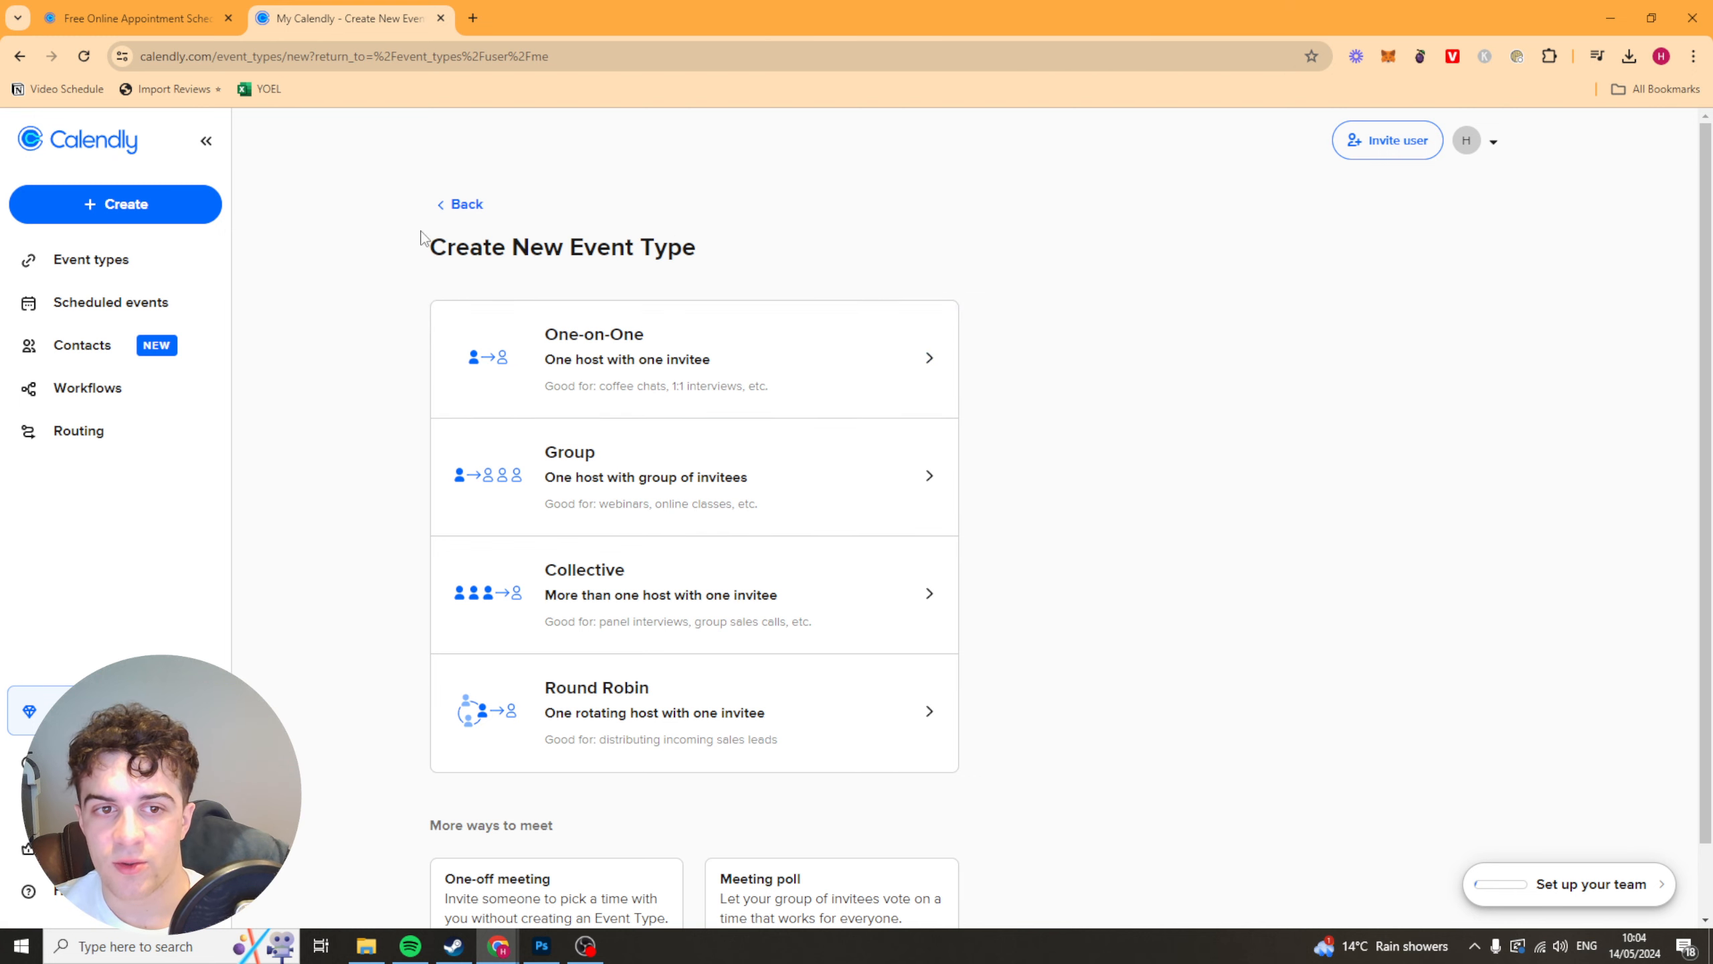
drag(425, 237, 688, 245)
triple_click(689, 245)
click(628, 247)
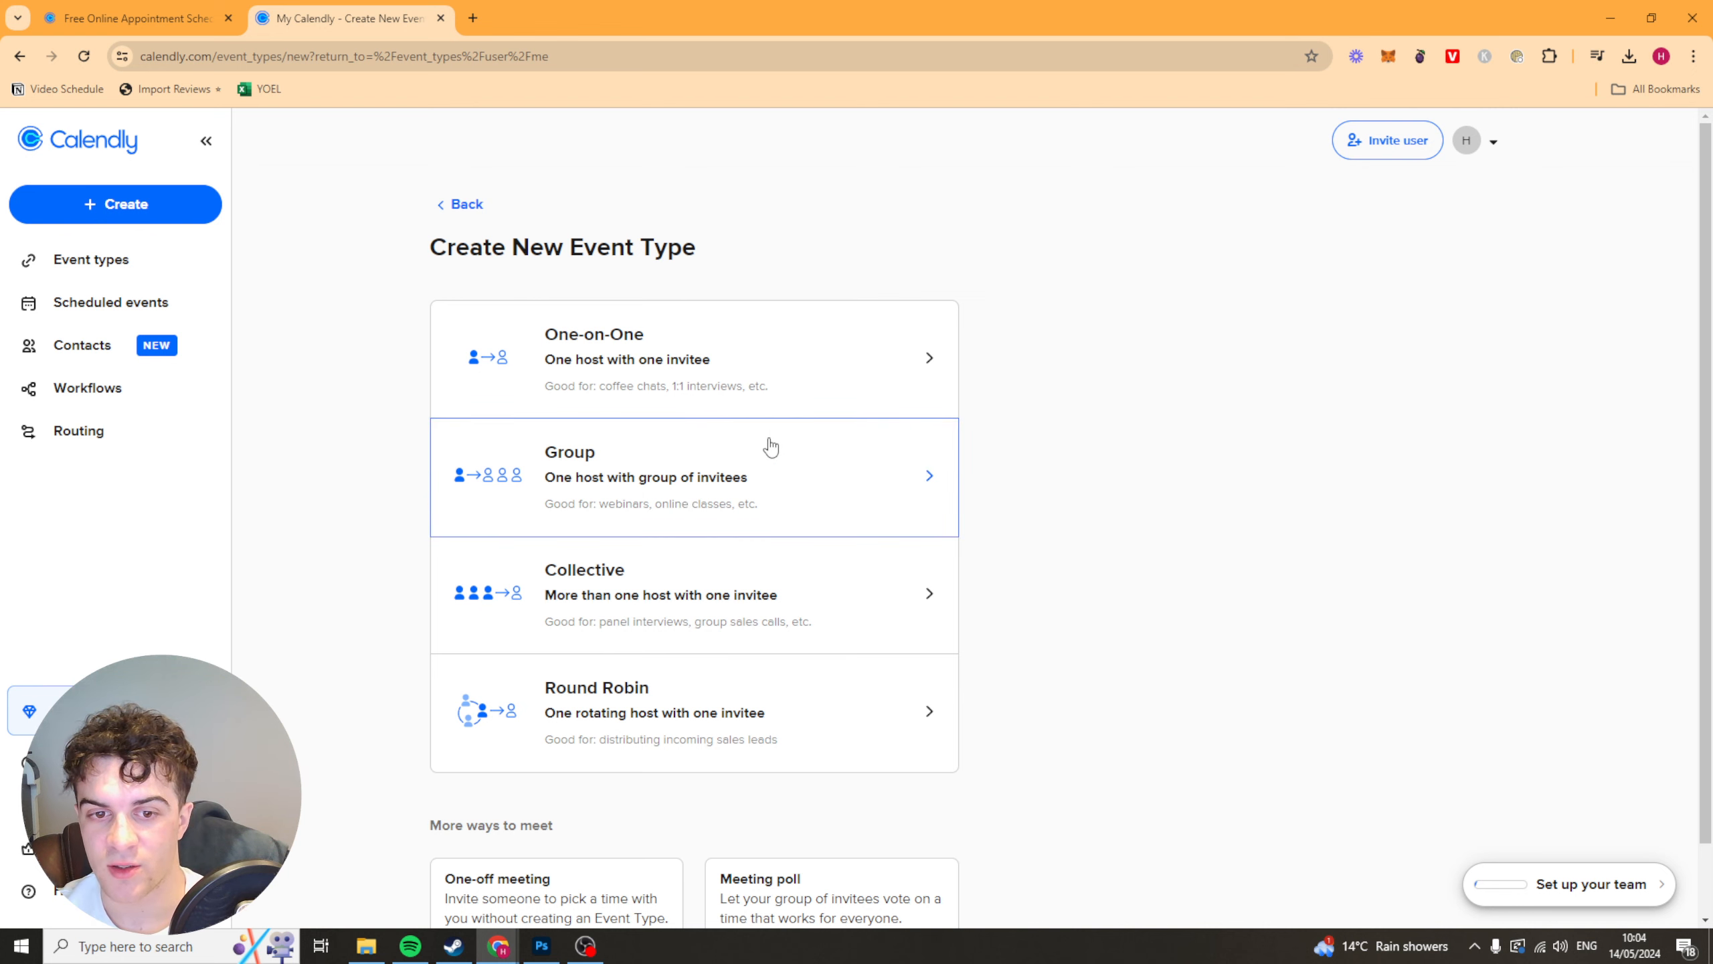
scroll(810, 486, down, 1)
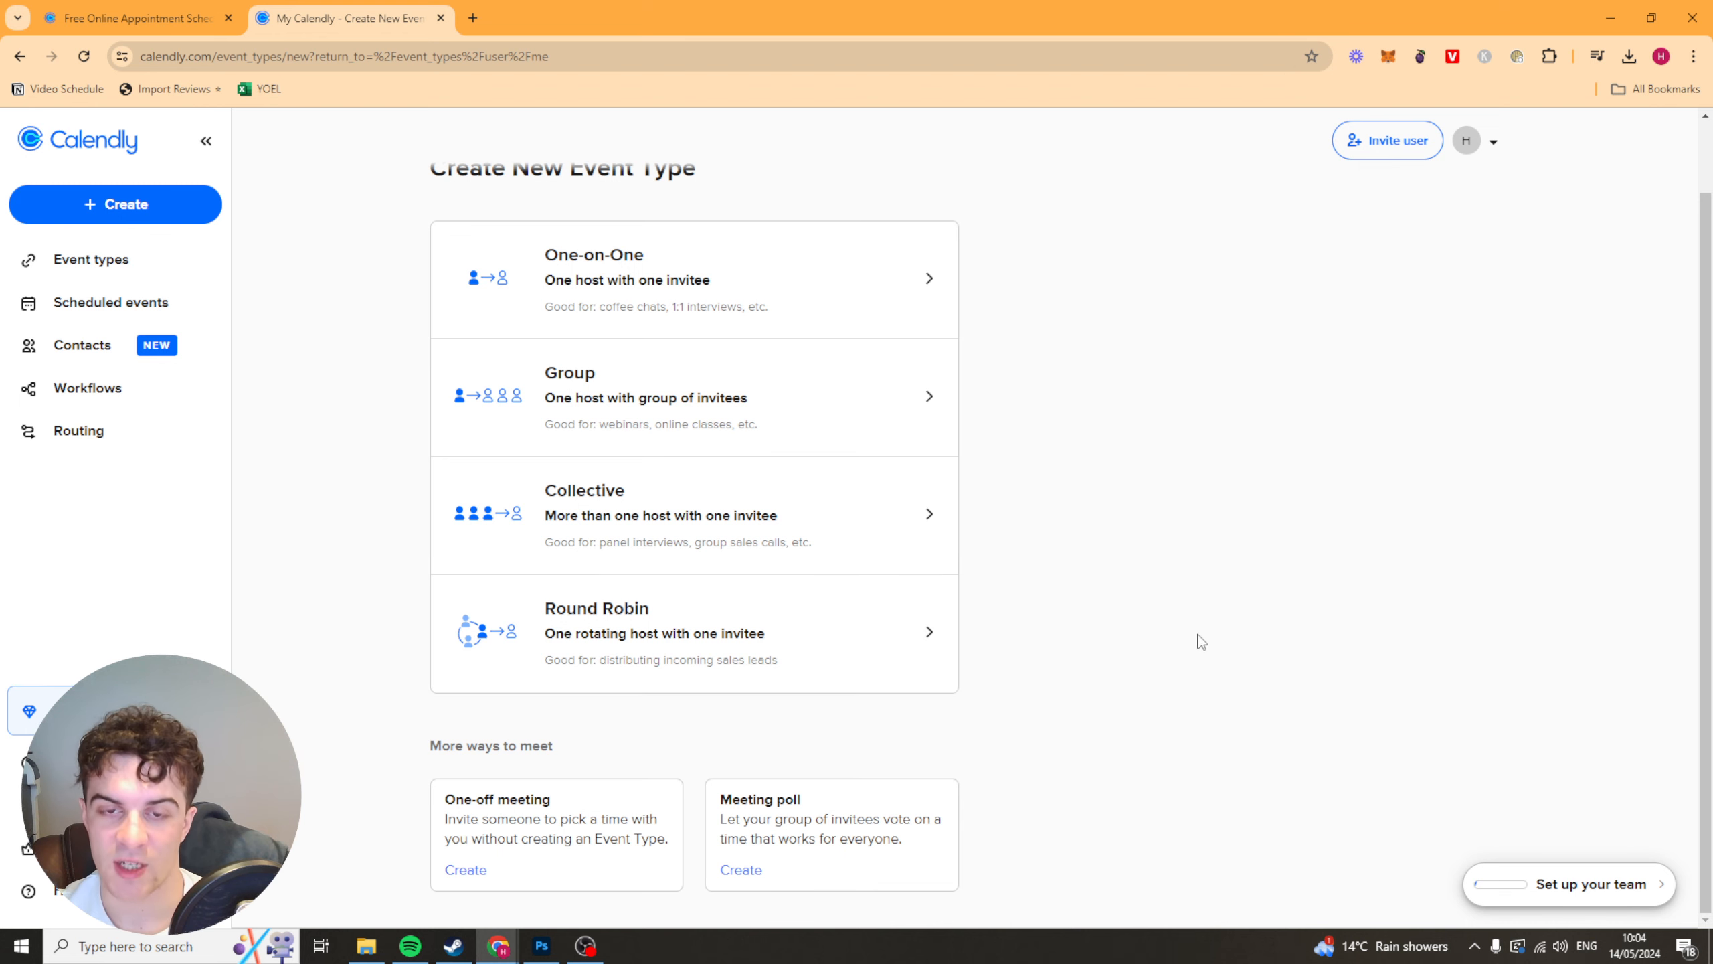
scroll(611, 675, up, 1)
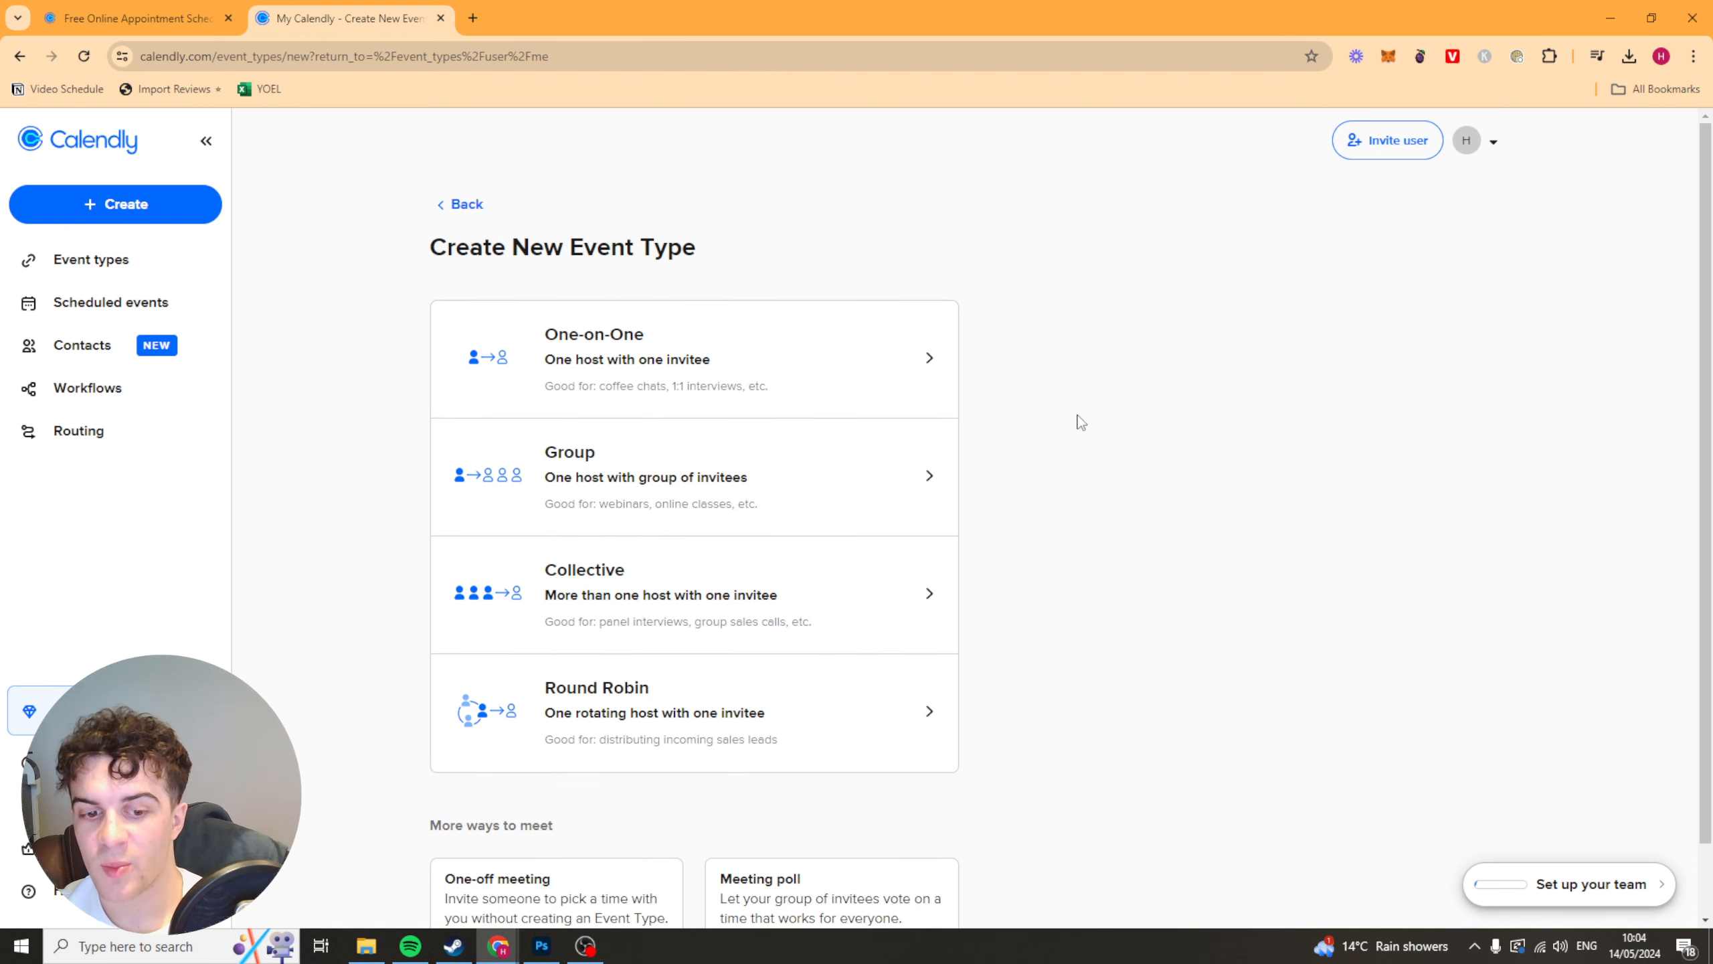
scroll(1142, 507, down, 1)
middle_click(1141, 507)
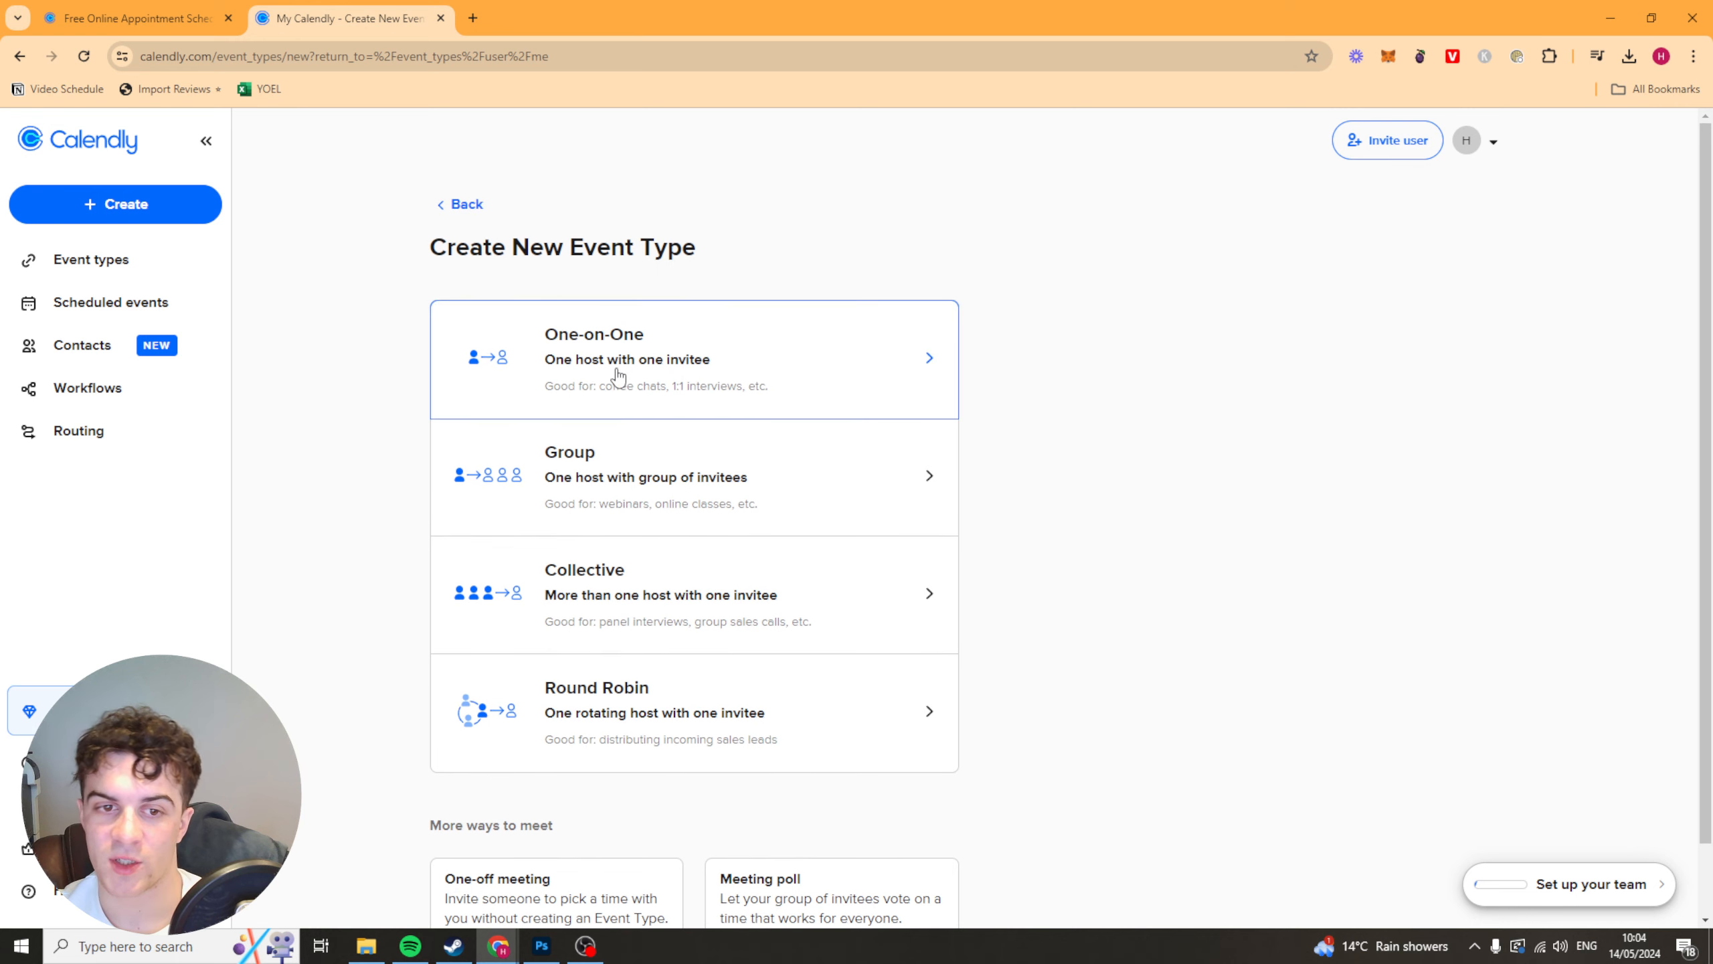
click(613, 375)
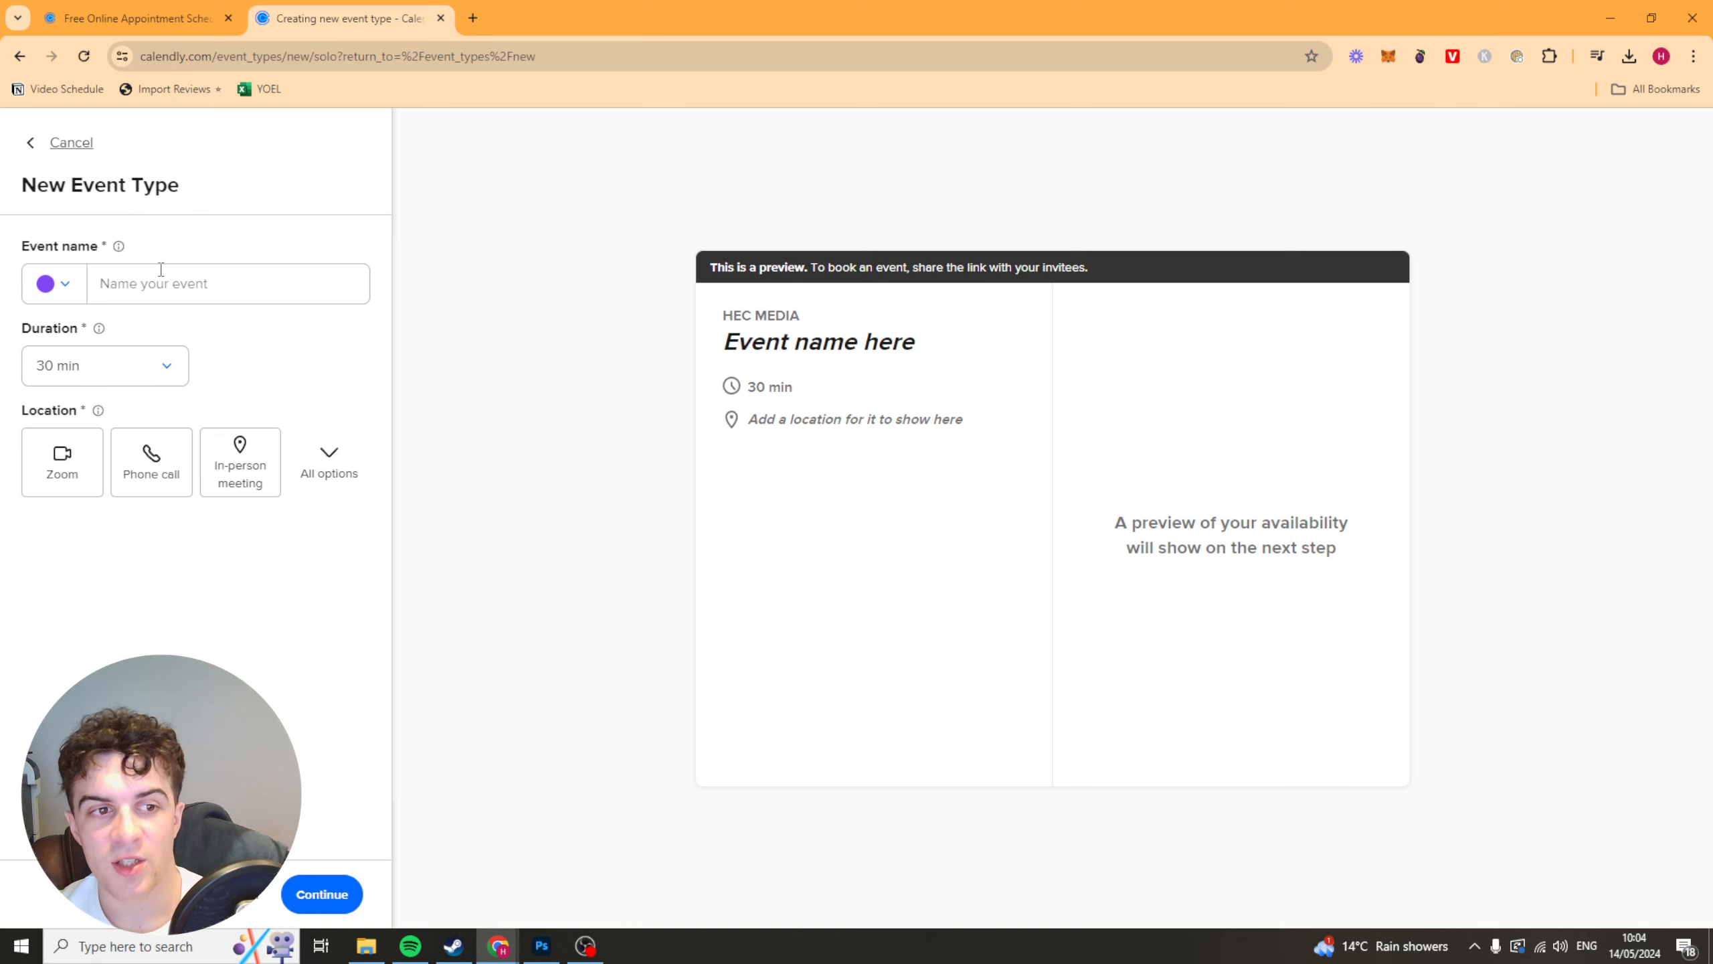
- Name the new event type "Test Event"
click(124, 280)
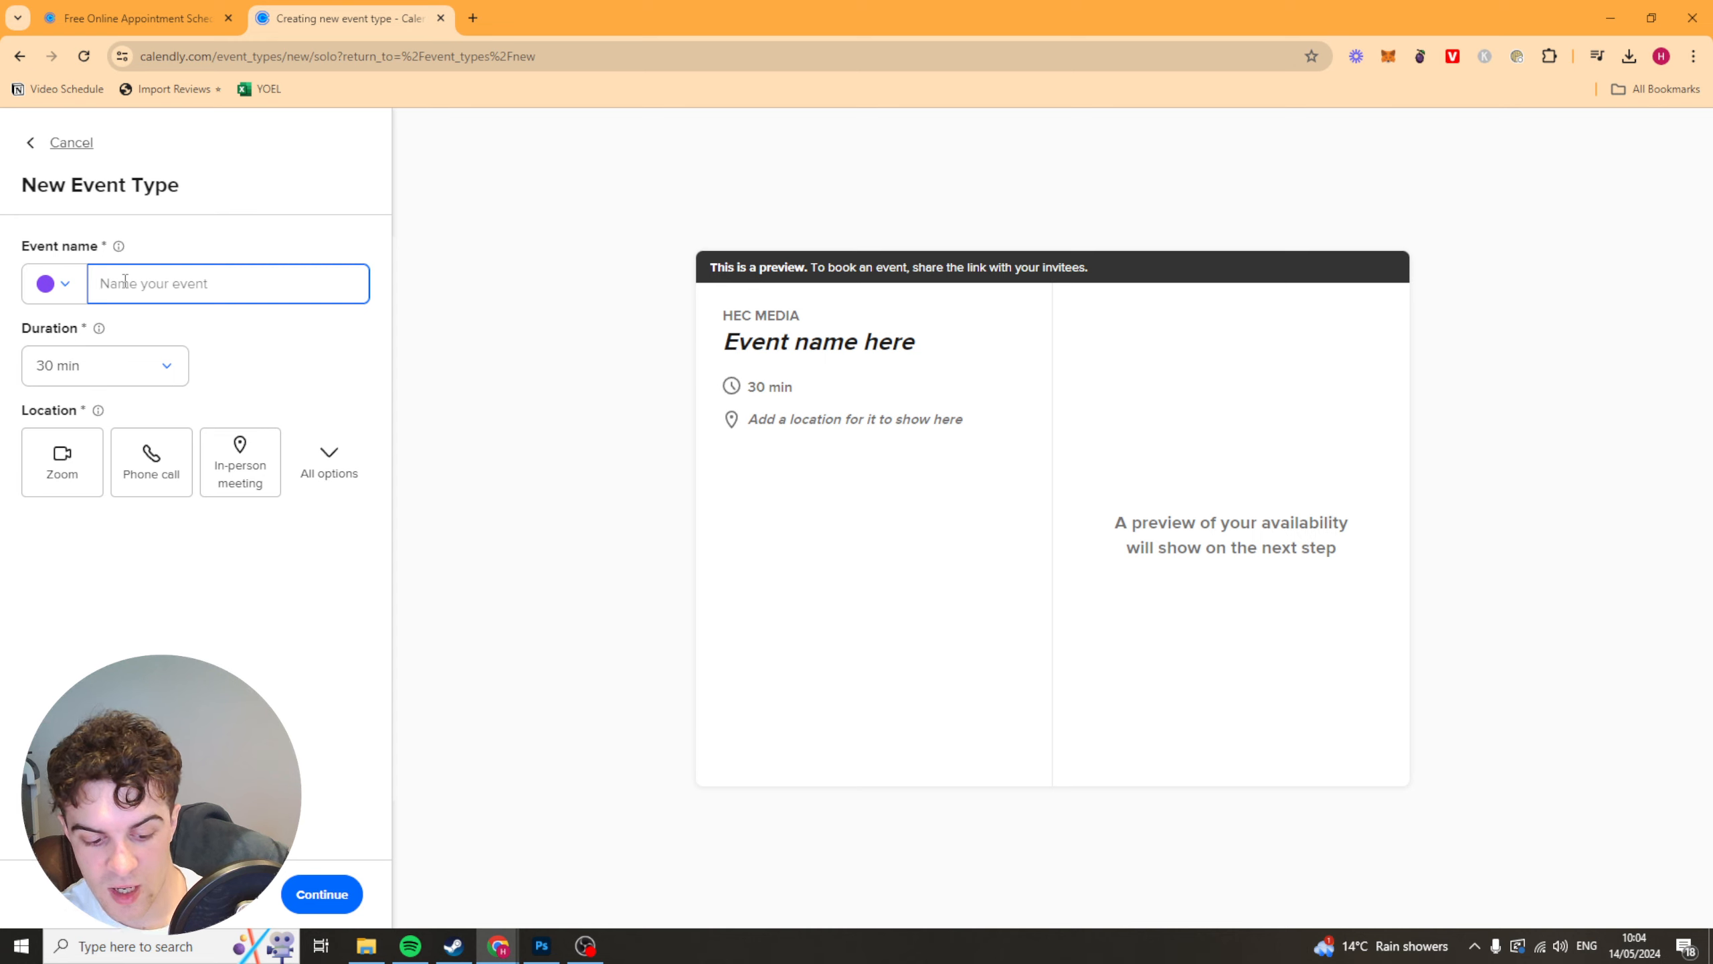
text(Test Event)
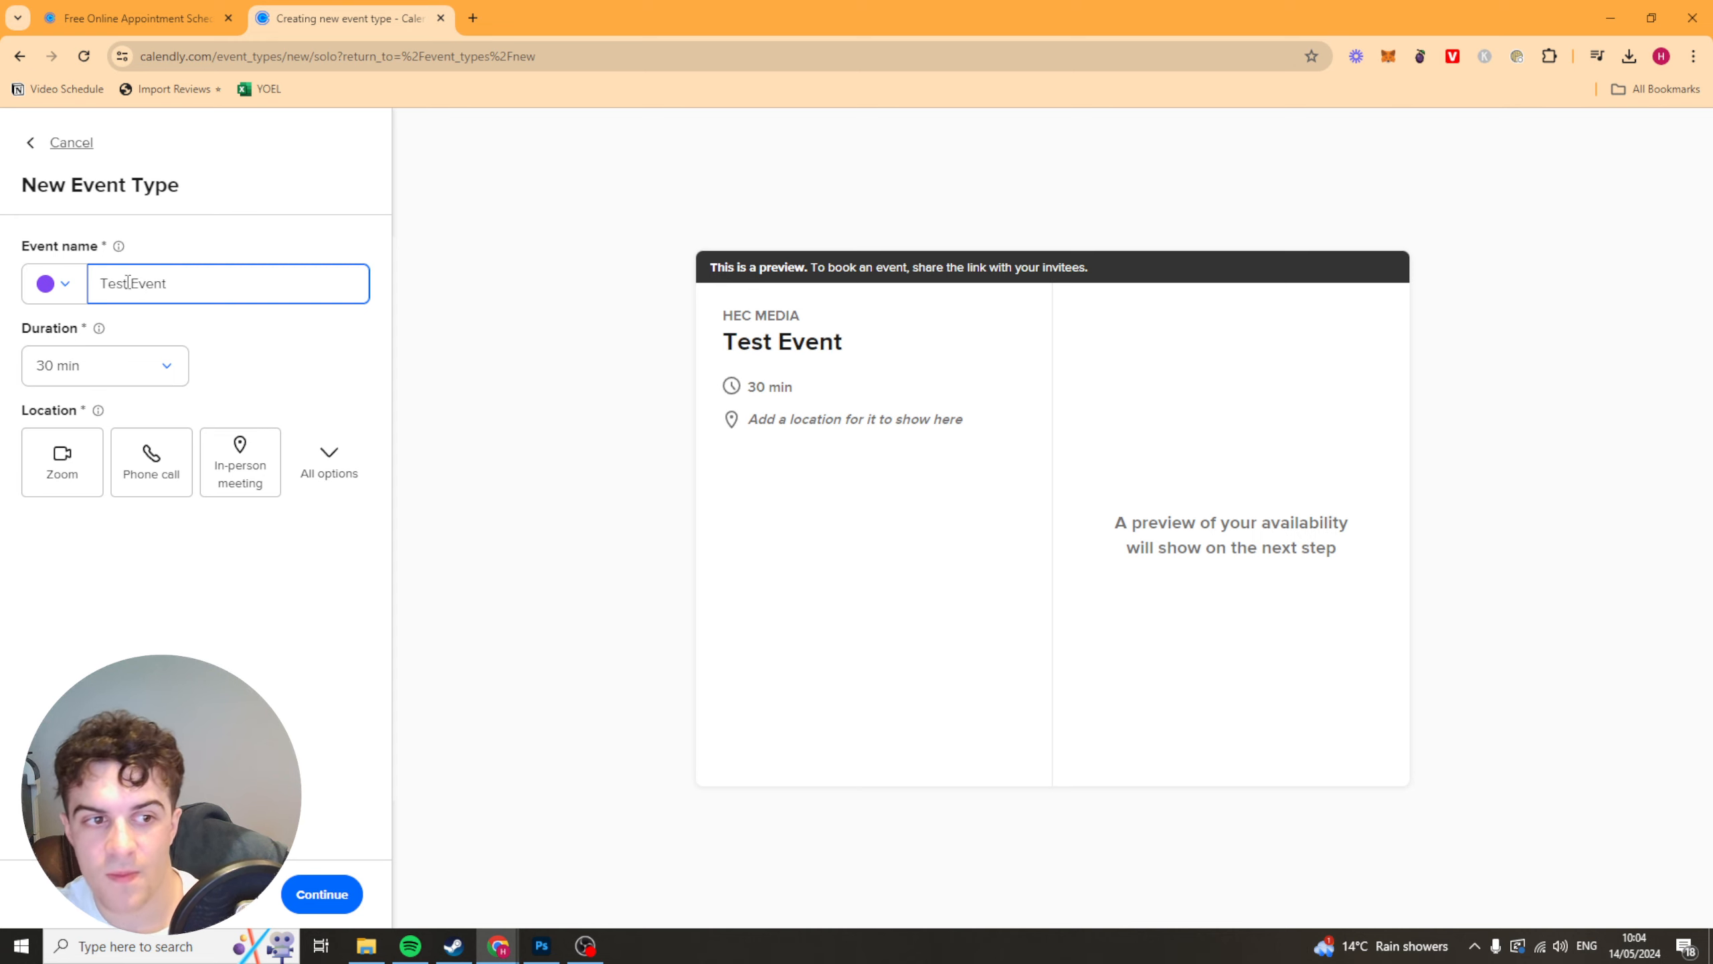
click(243, 336)
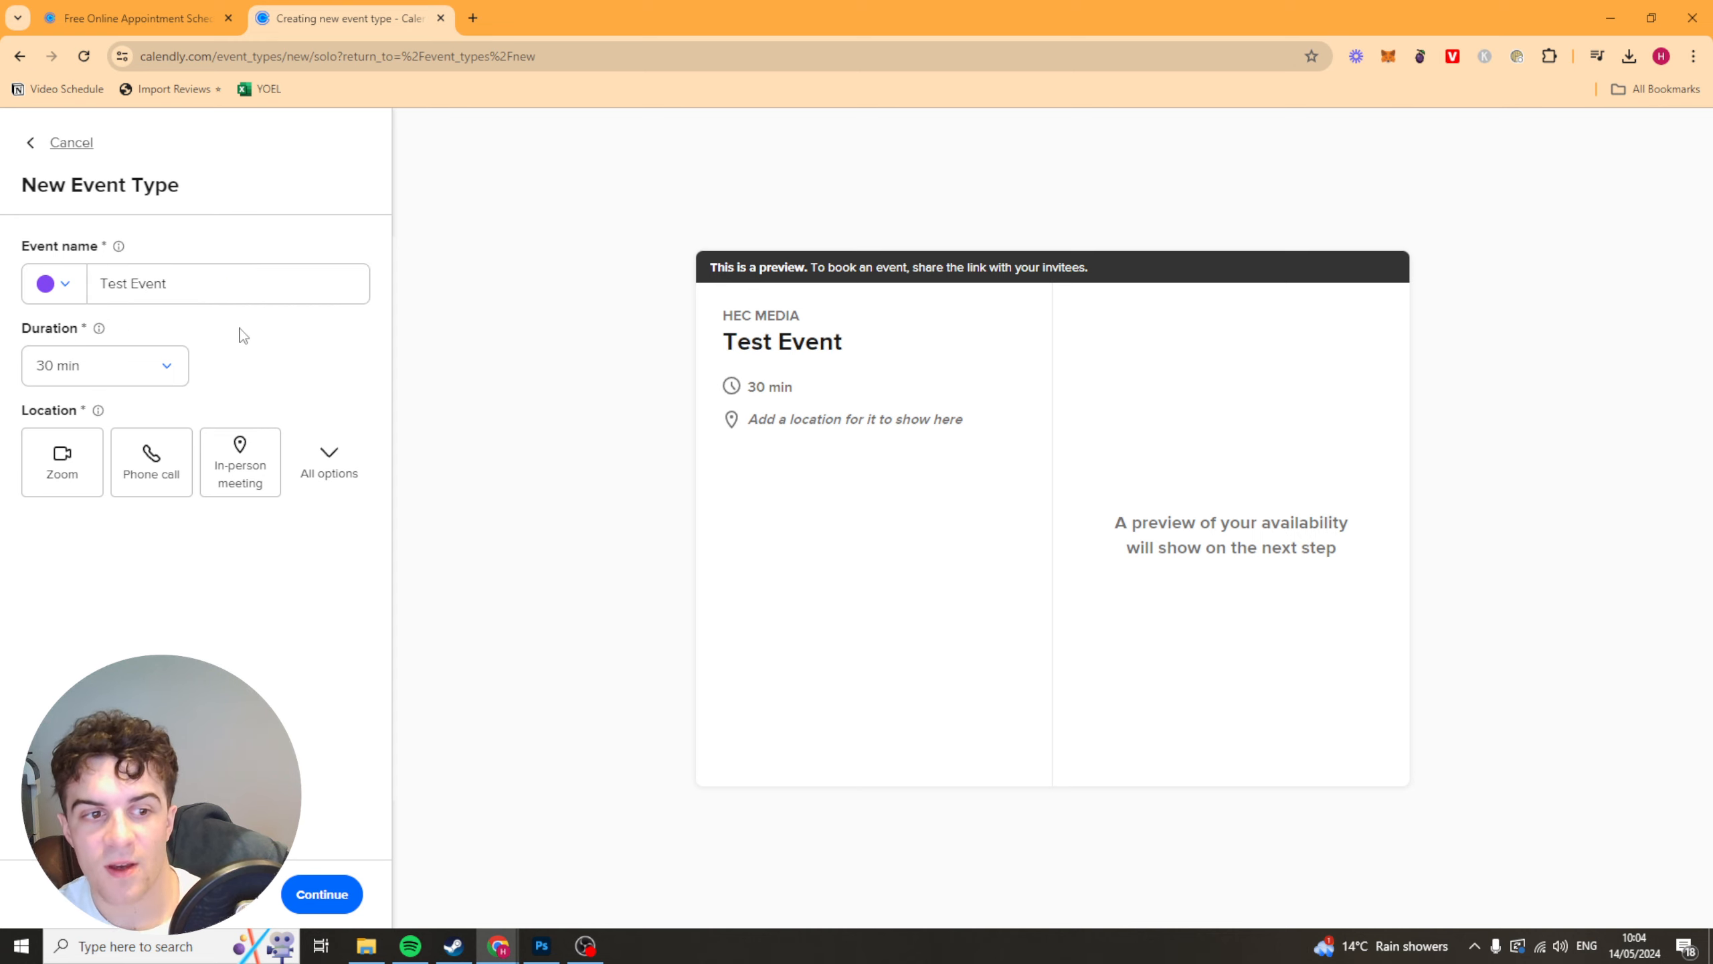
click(107, 373)
click(142, 339)
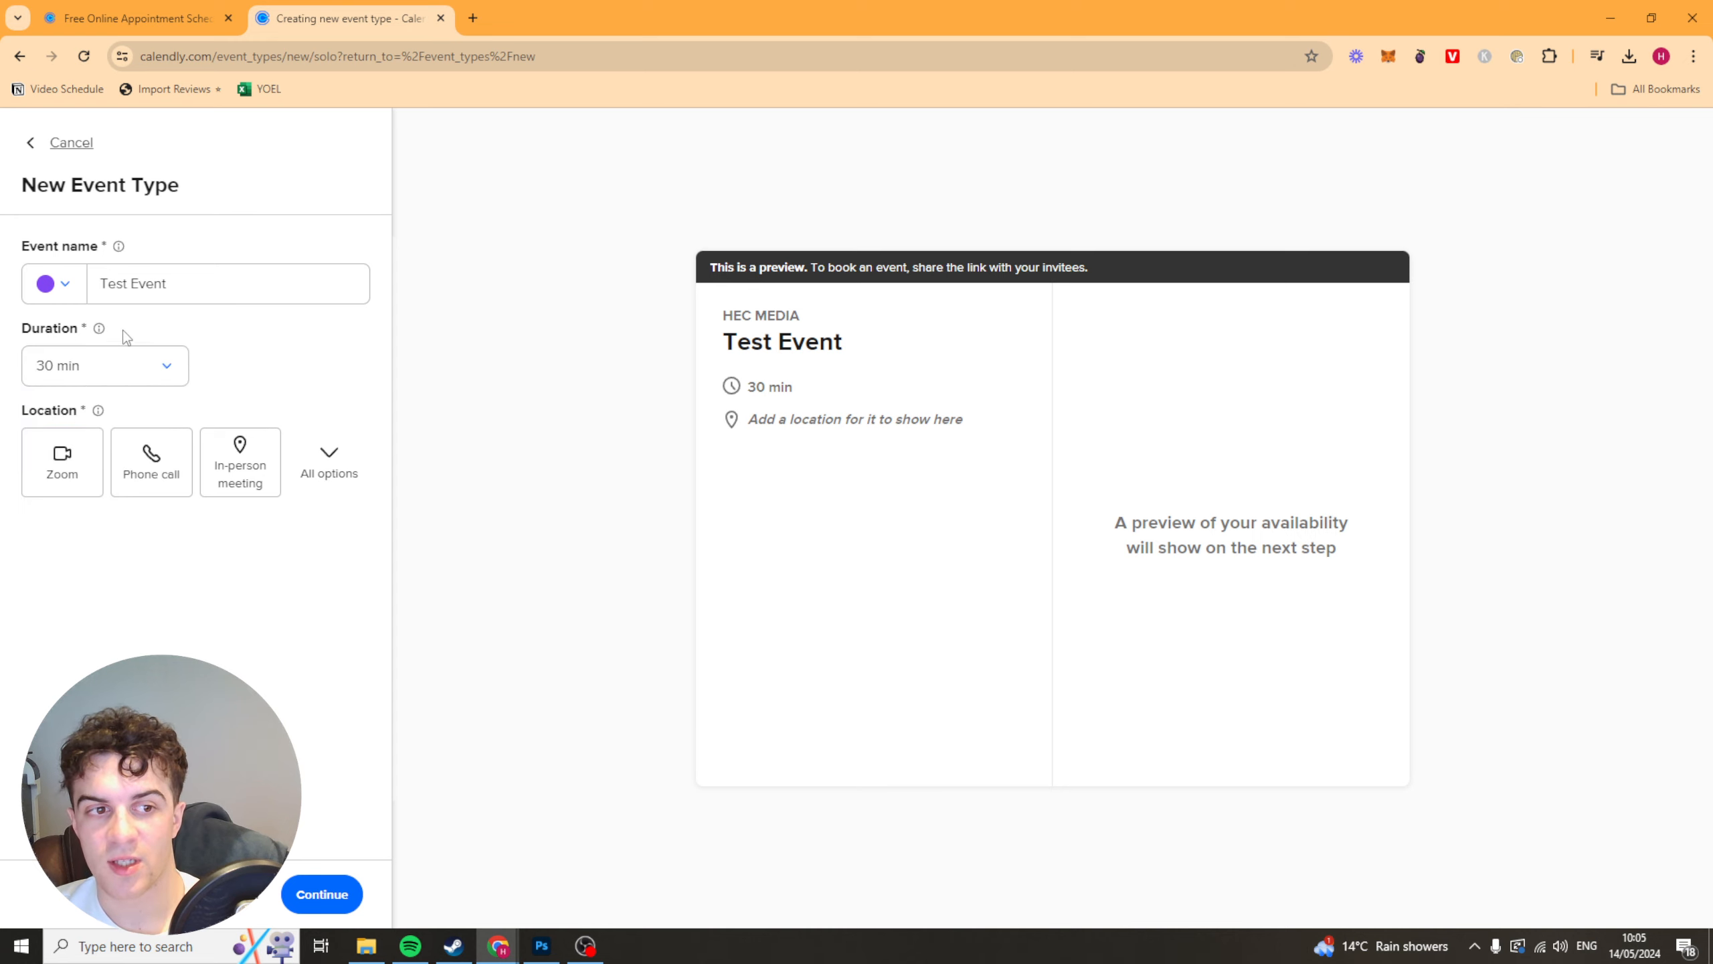
click(109, 370)
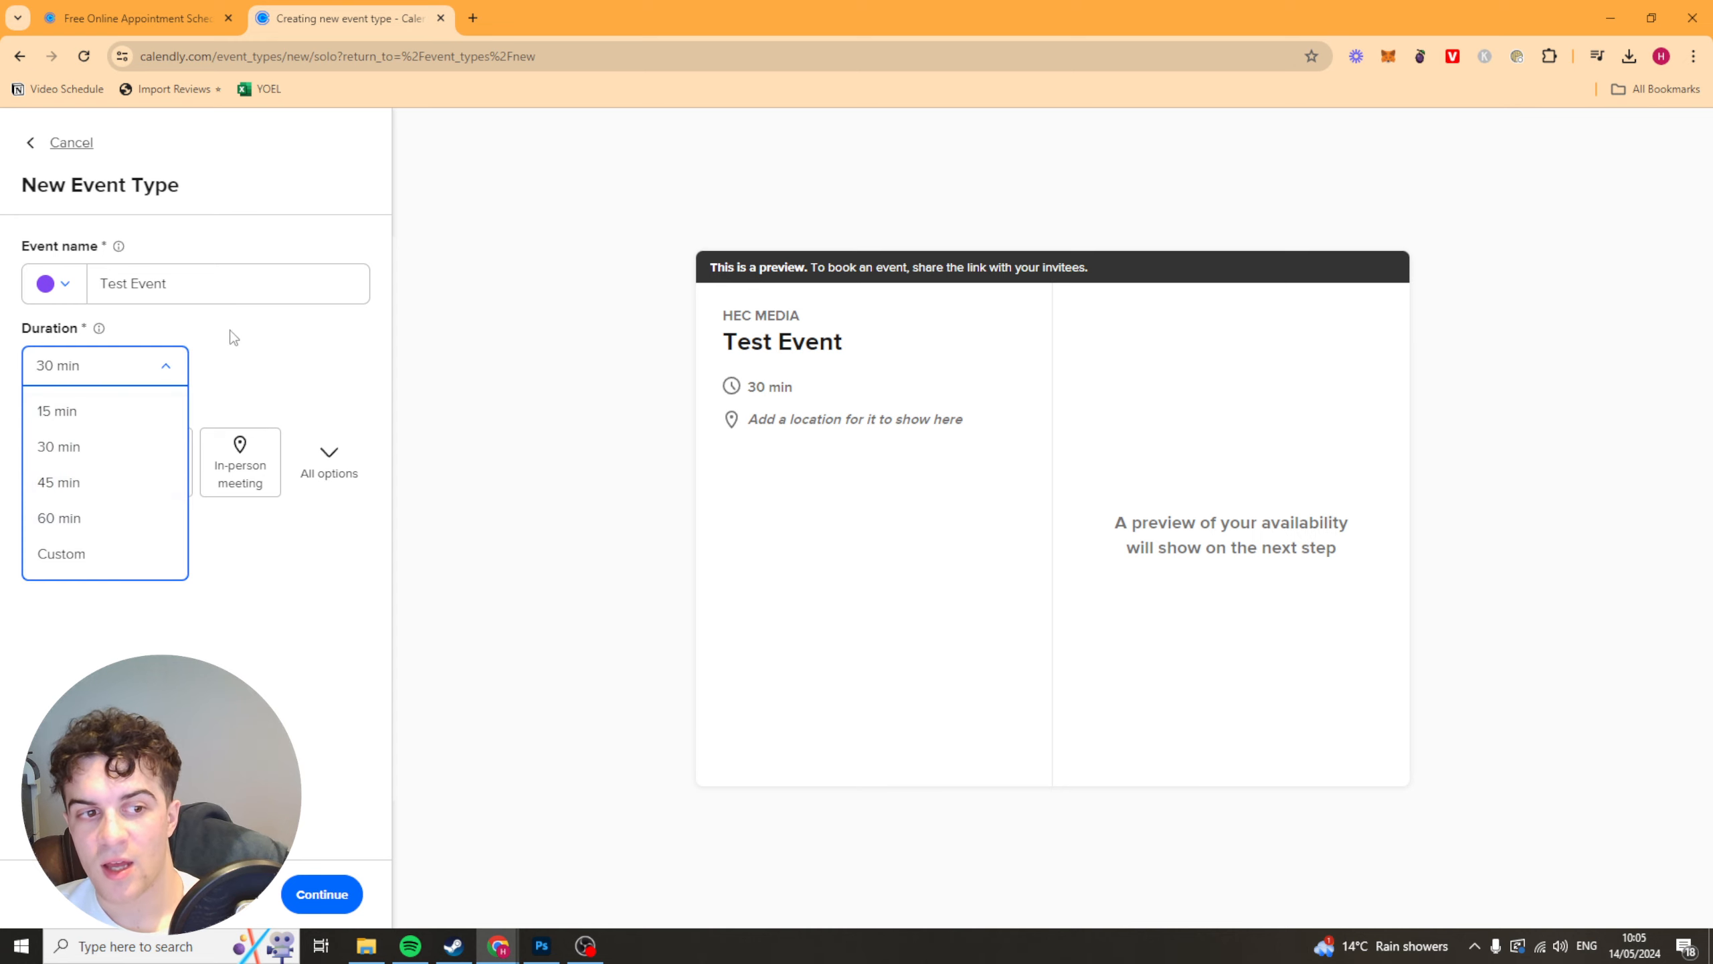
click(275, 348)
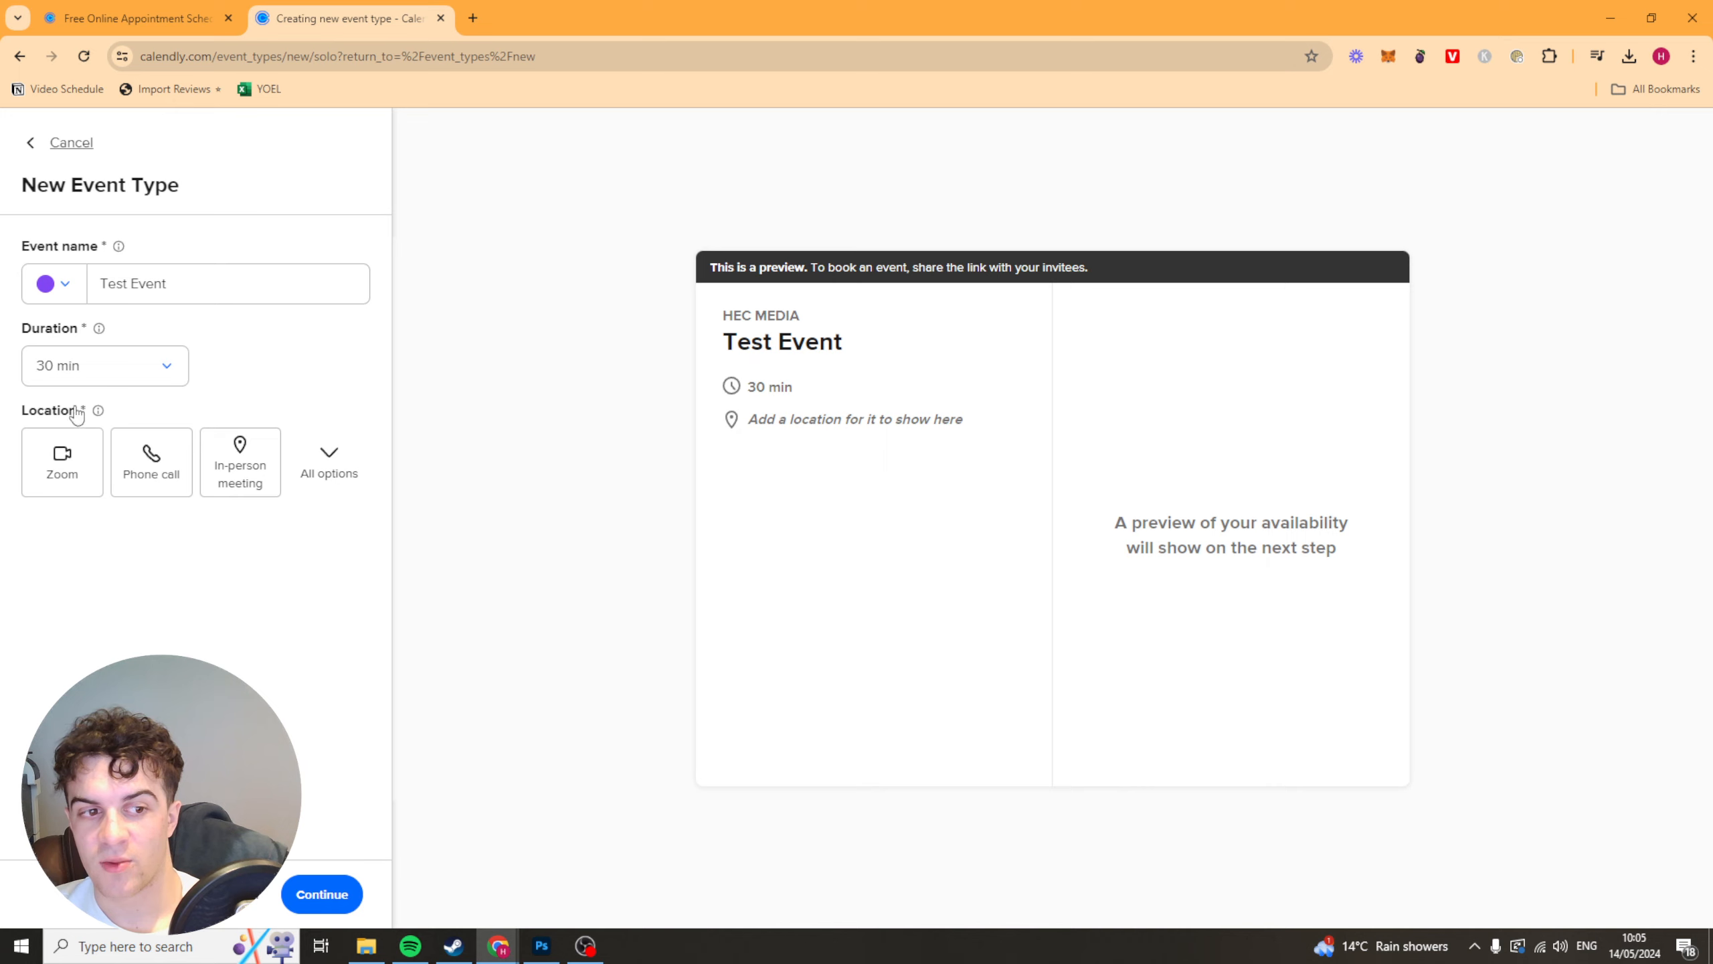
- Look through all location options and set the event's location to Zoom
click(331, 459)
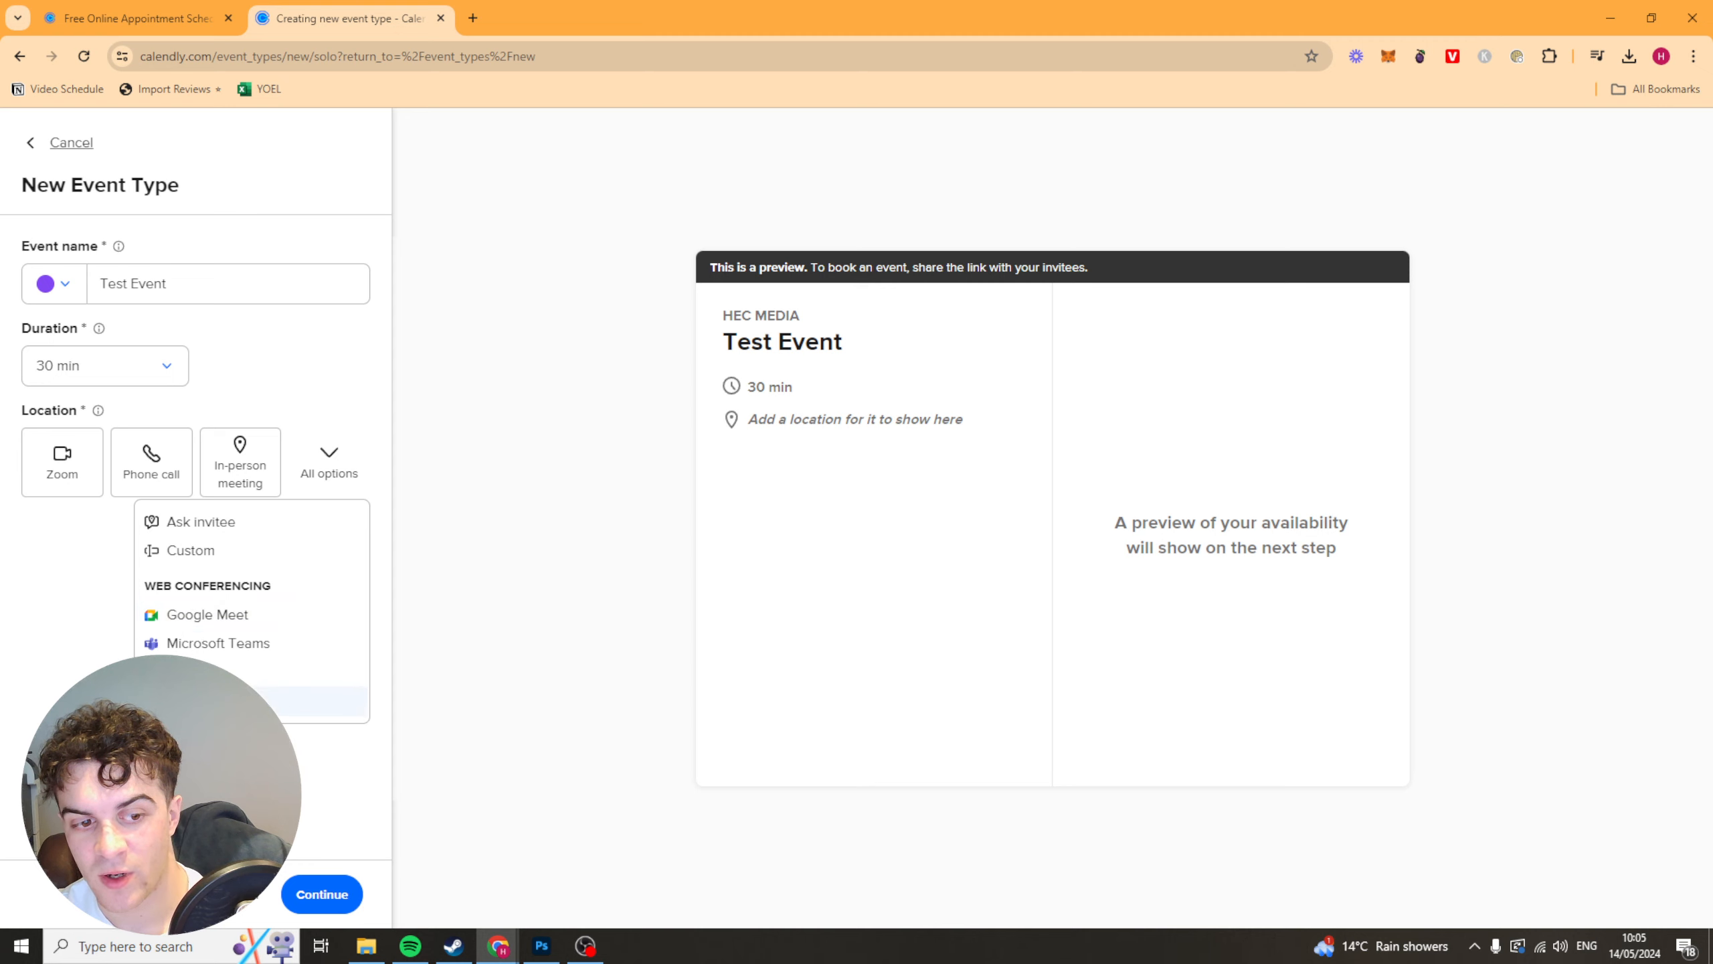
click(249, 750)
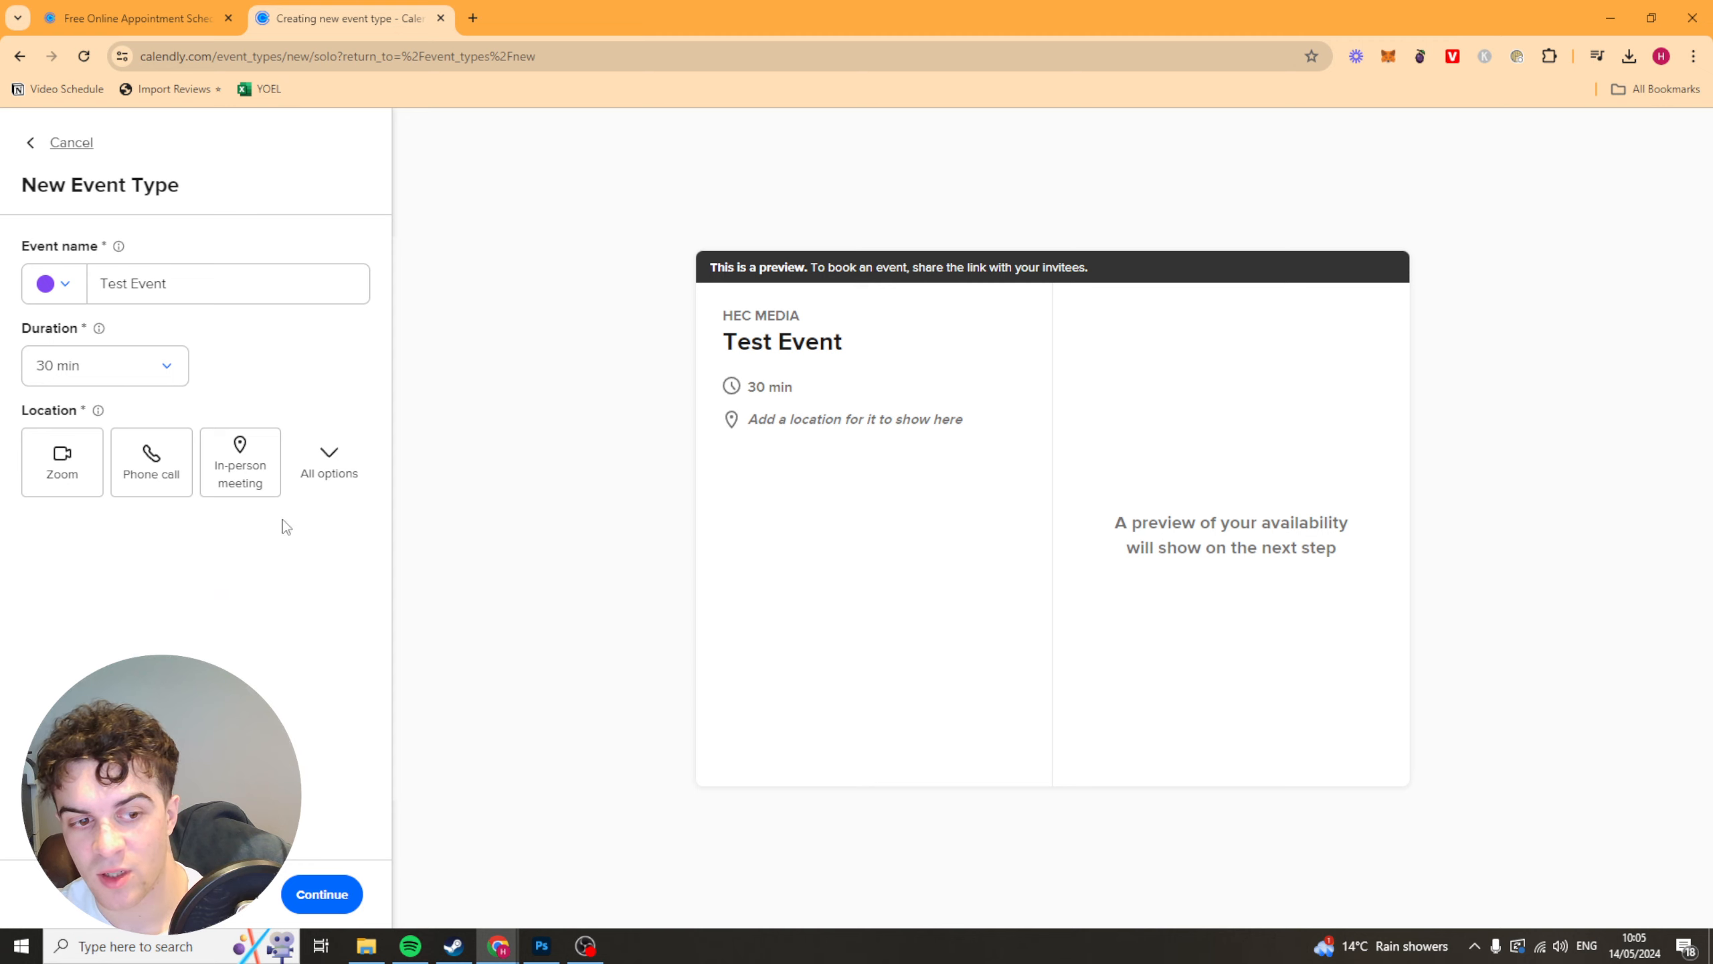
click(84, 477)
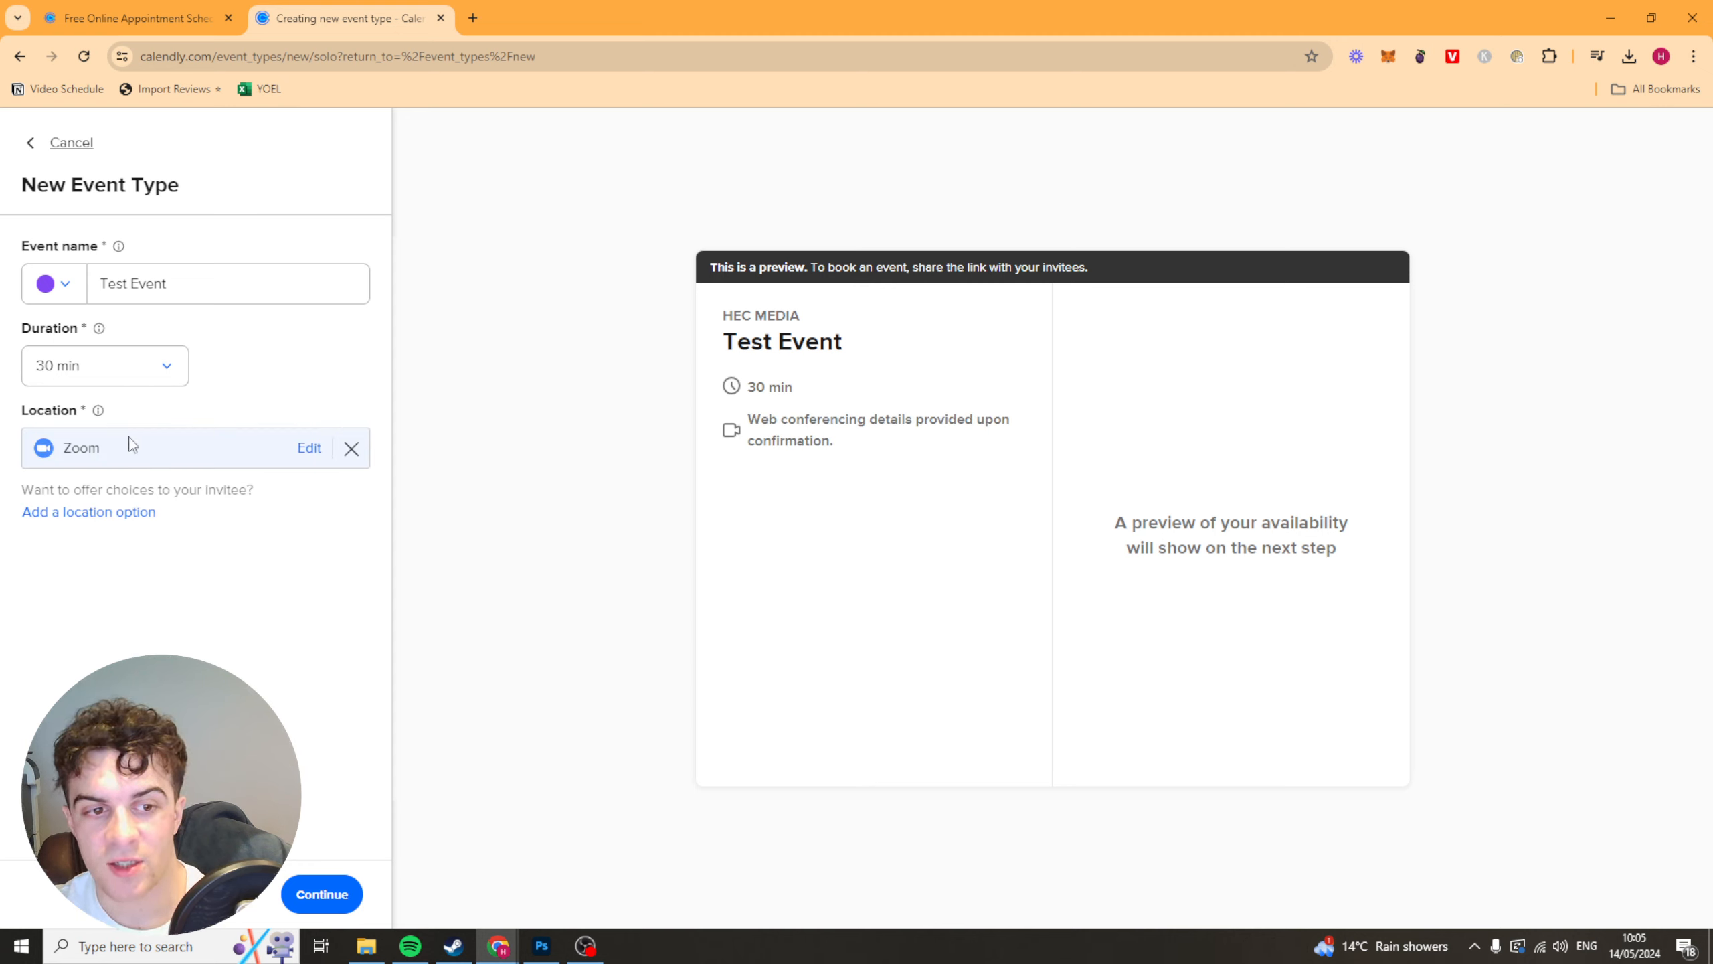
drag(105, 451, 47, 435)
click(152, 445)
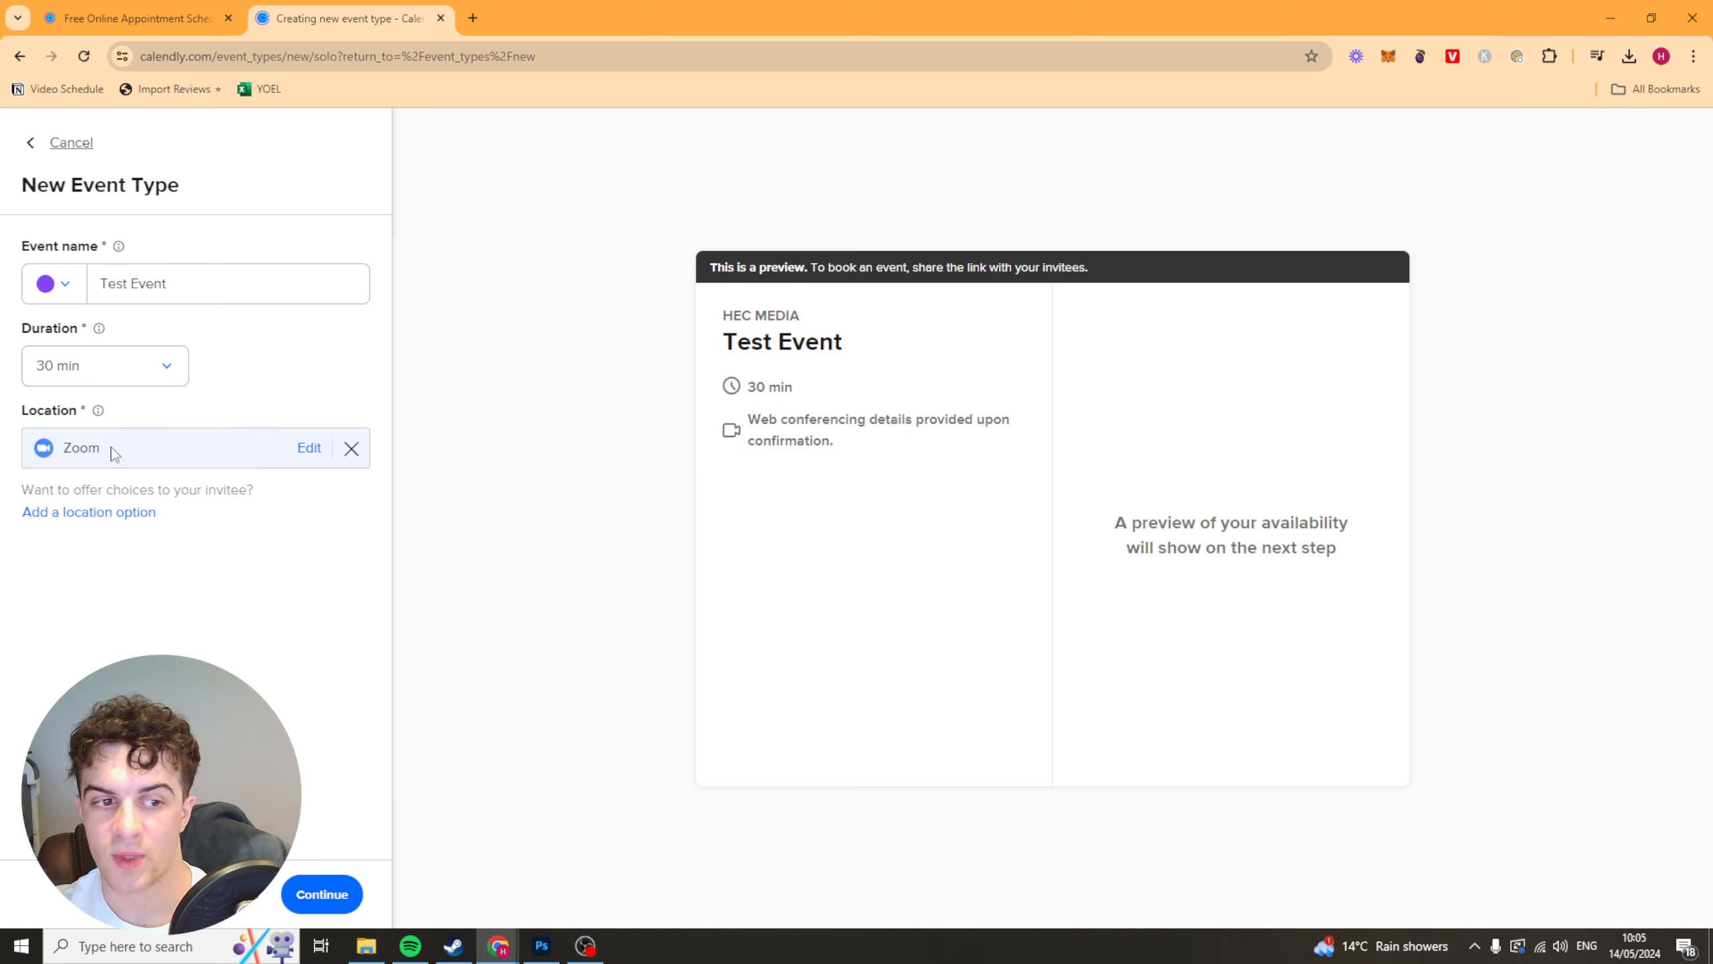
- Add Google Meet as a second location option for invitees to choose from
click(138, 512)
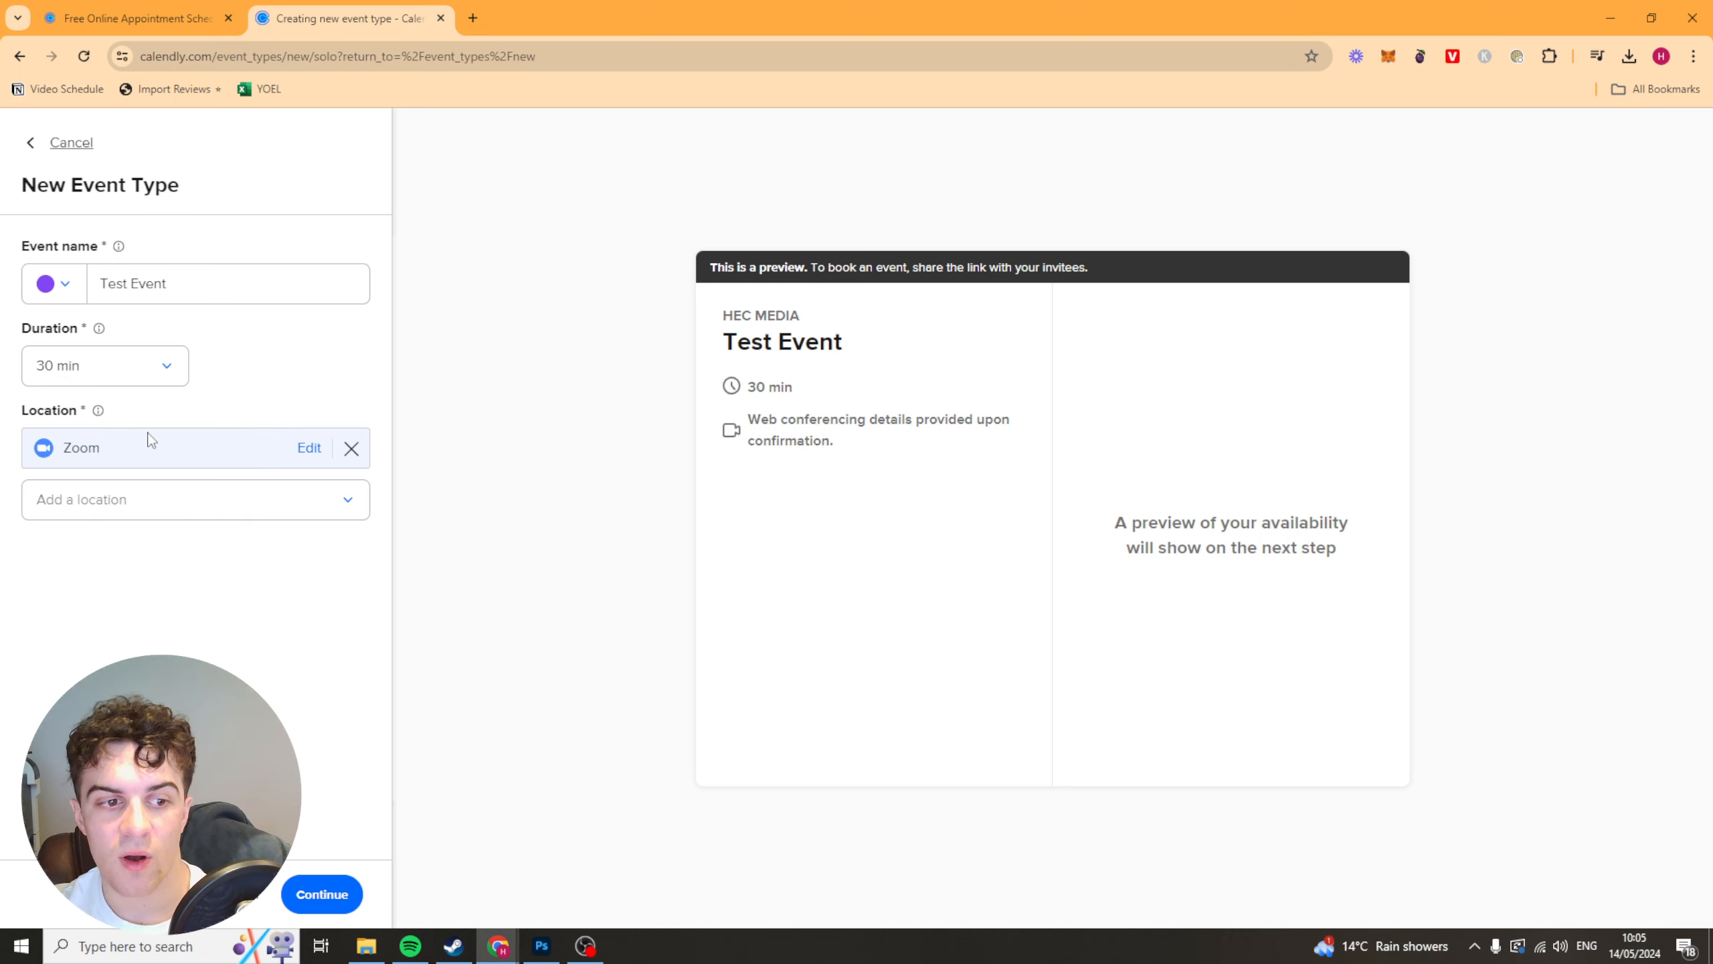
click(142, 521)
scroll(140, 557, down, 1)
scroll(140, 558, down, 1)
scroll(155, 608, up, 2)
scroll(149, 628, down, 2)
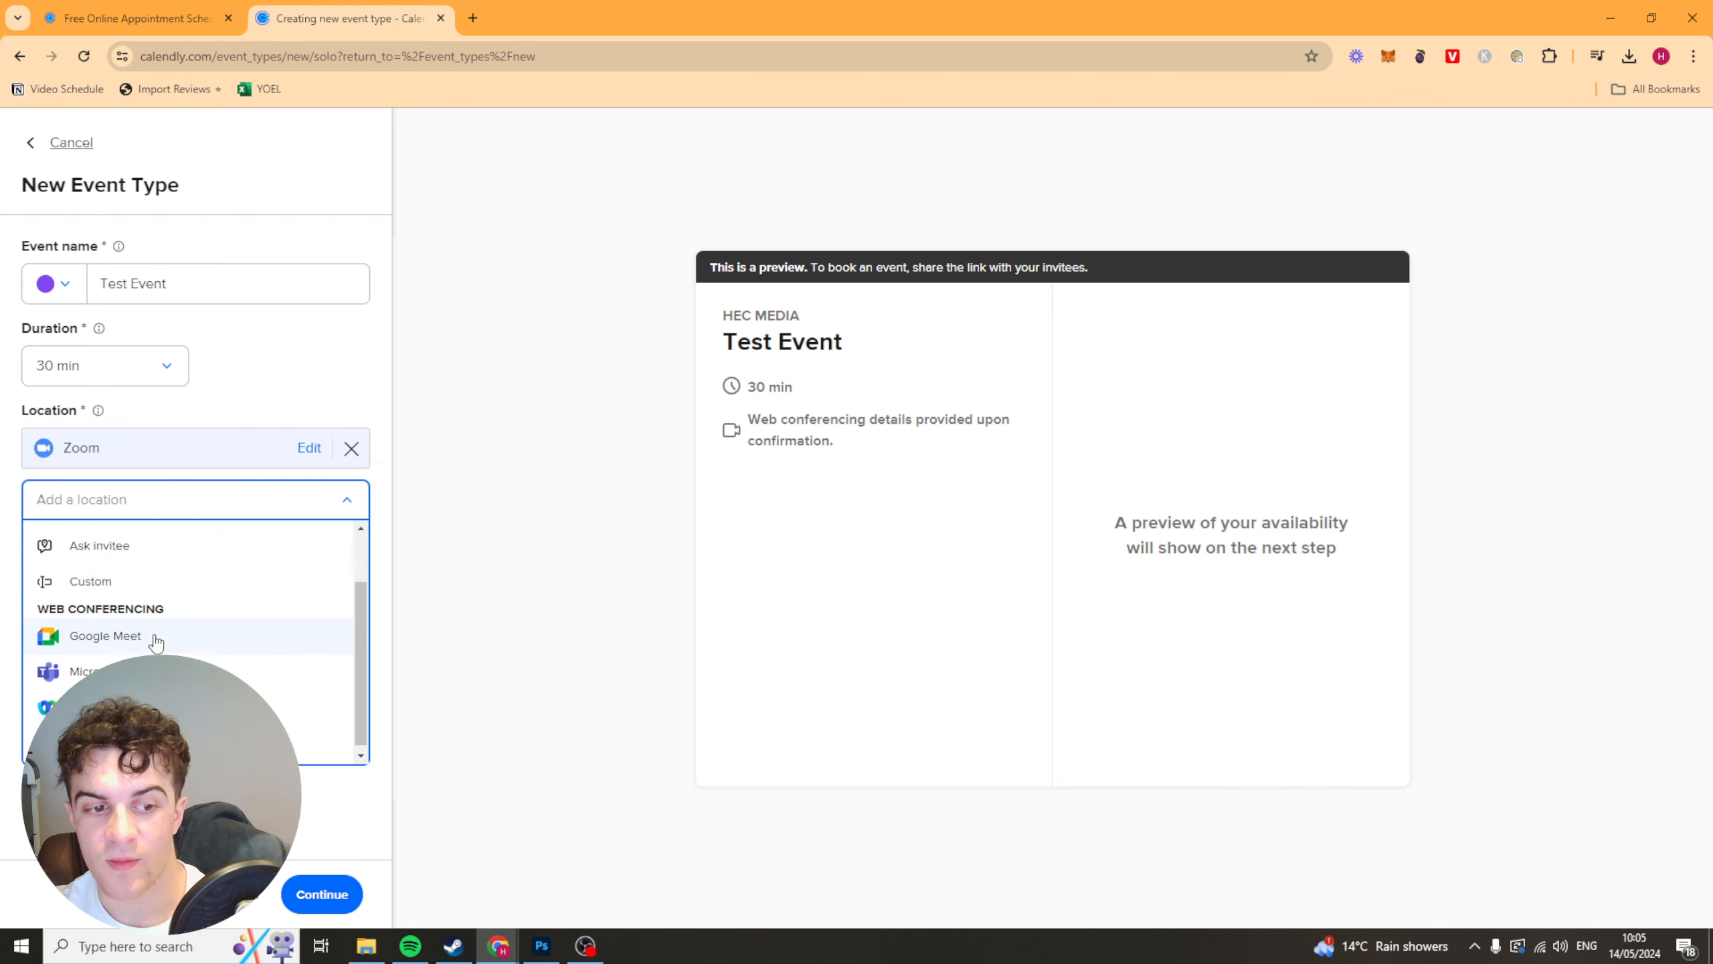
click(105, 631)
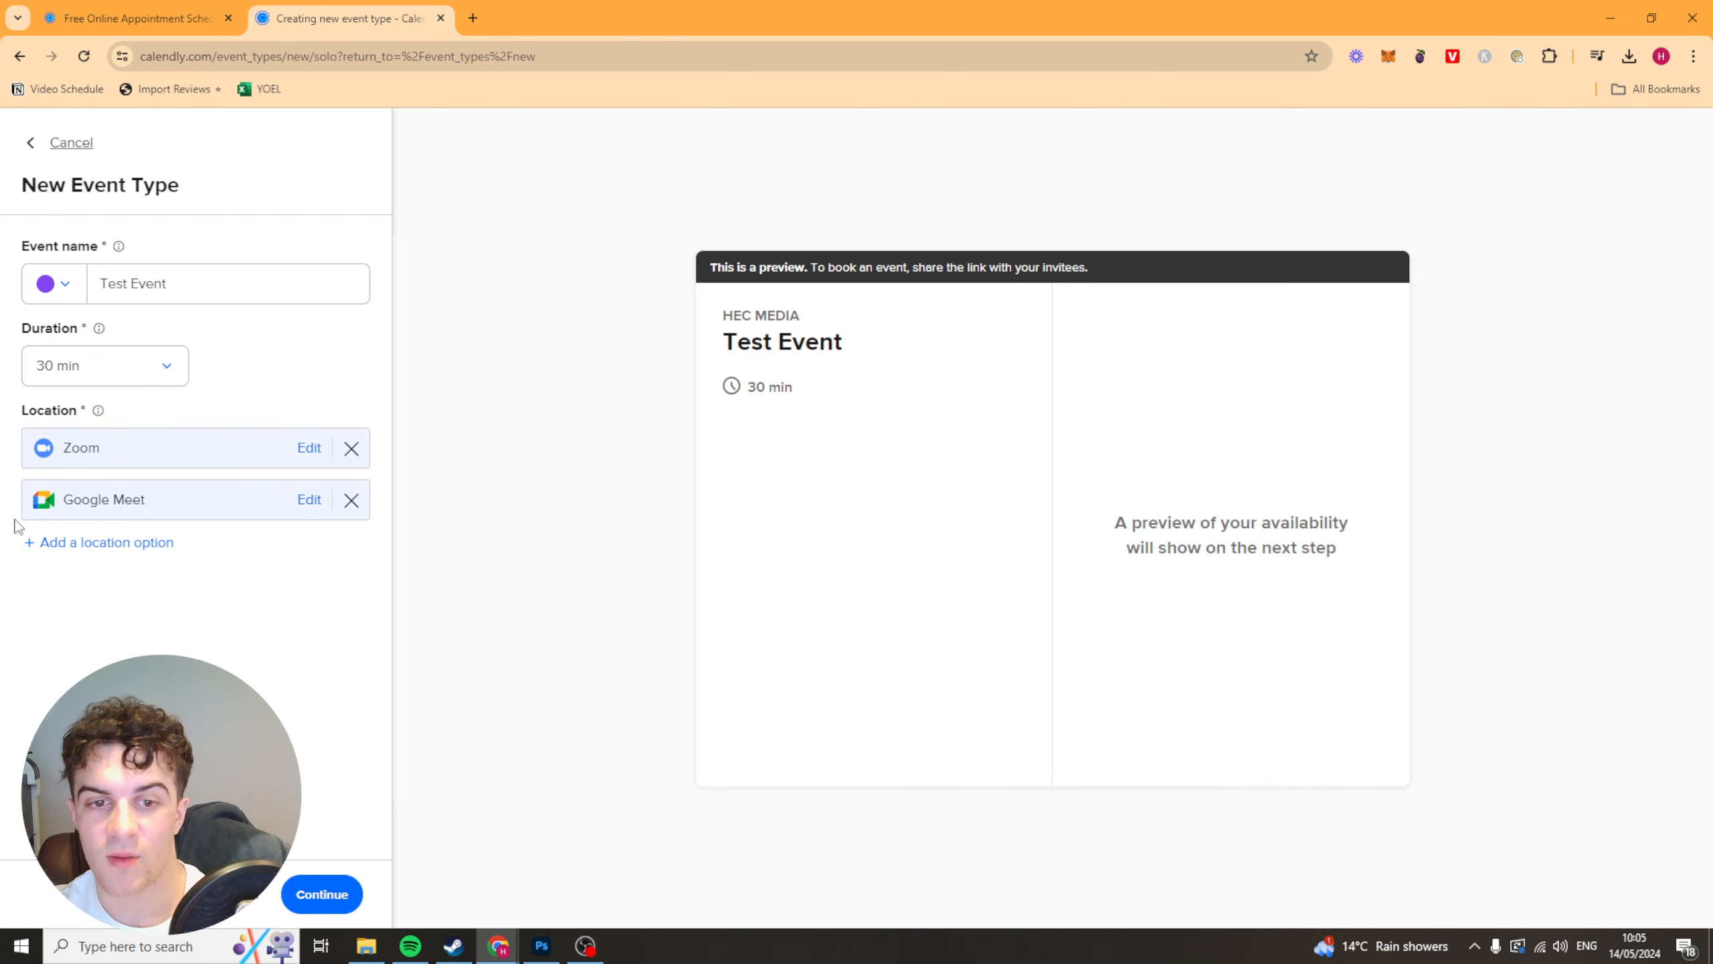
- Create the event type, dismiss the ready notice, and view its hosts and invitees settings
click(323, 895)
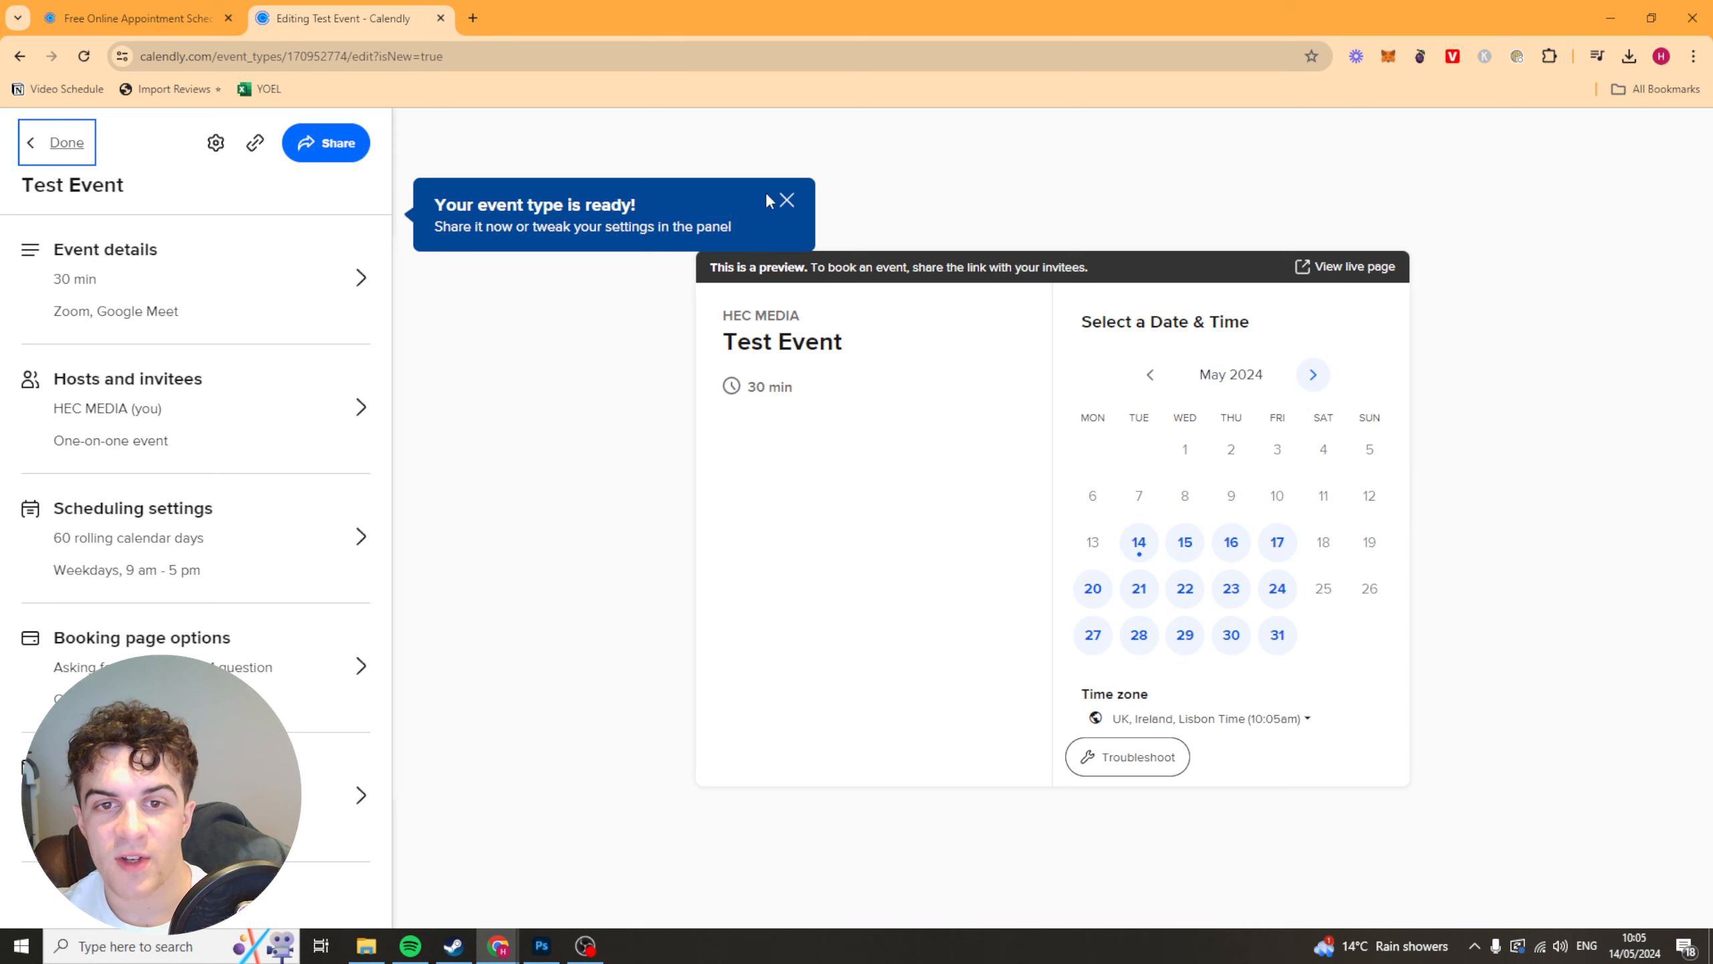
click(786, 200)
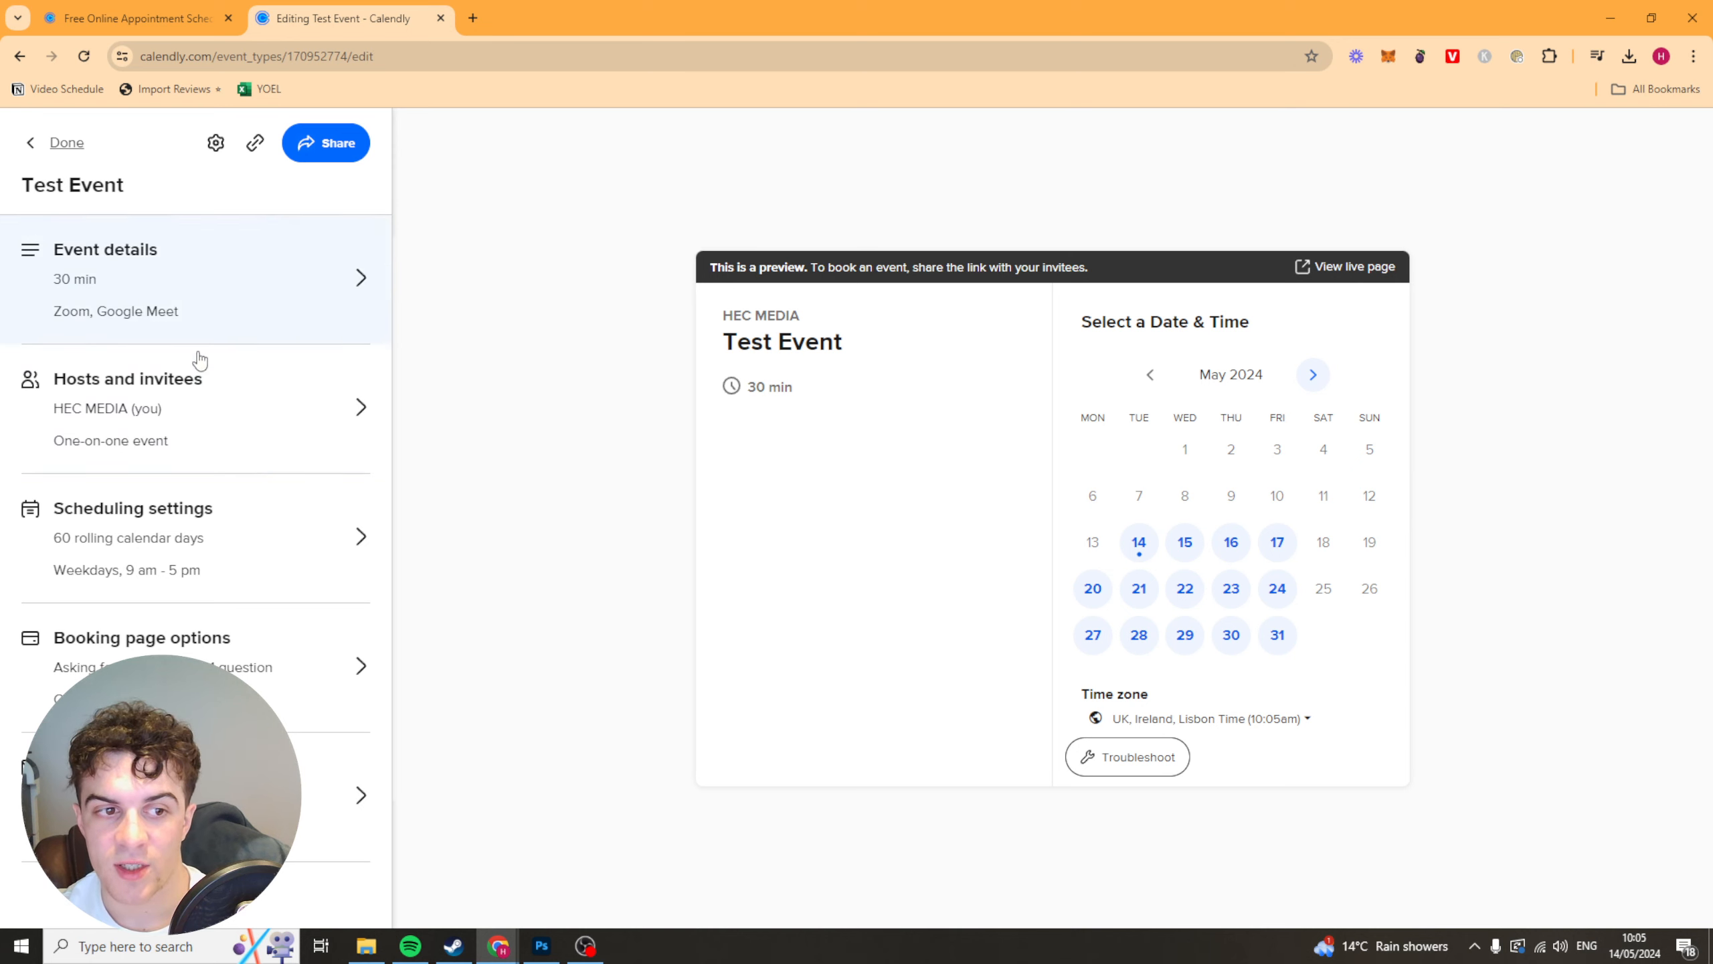
click(257, 423)
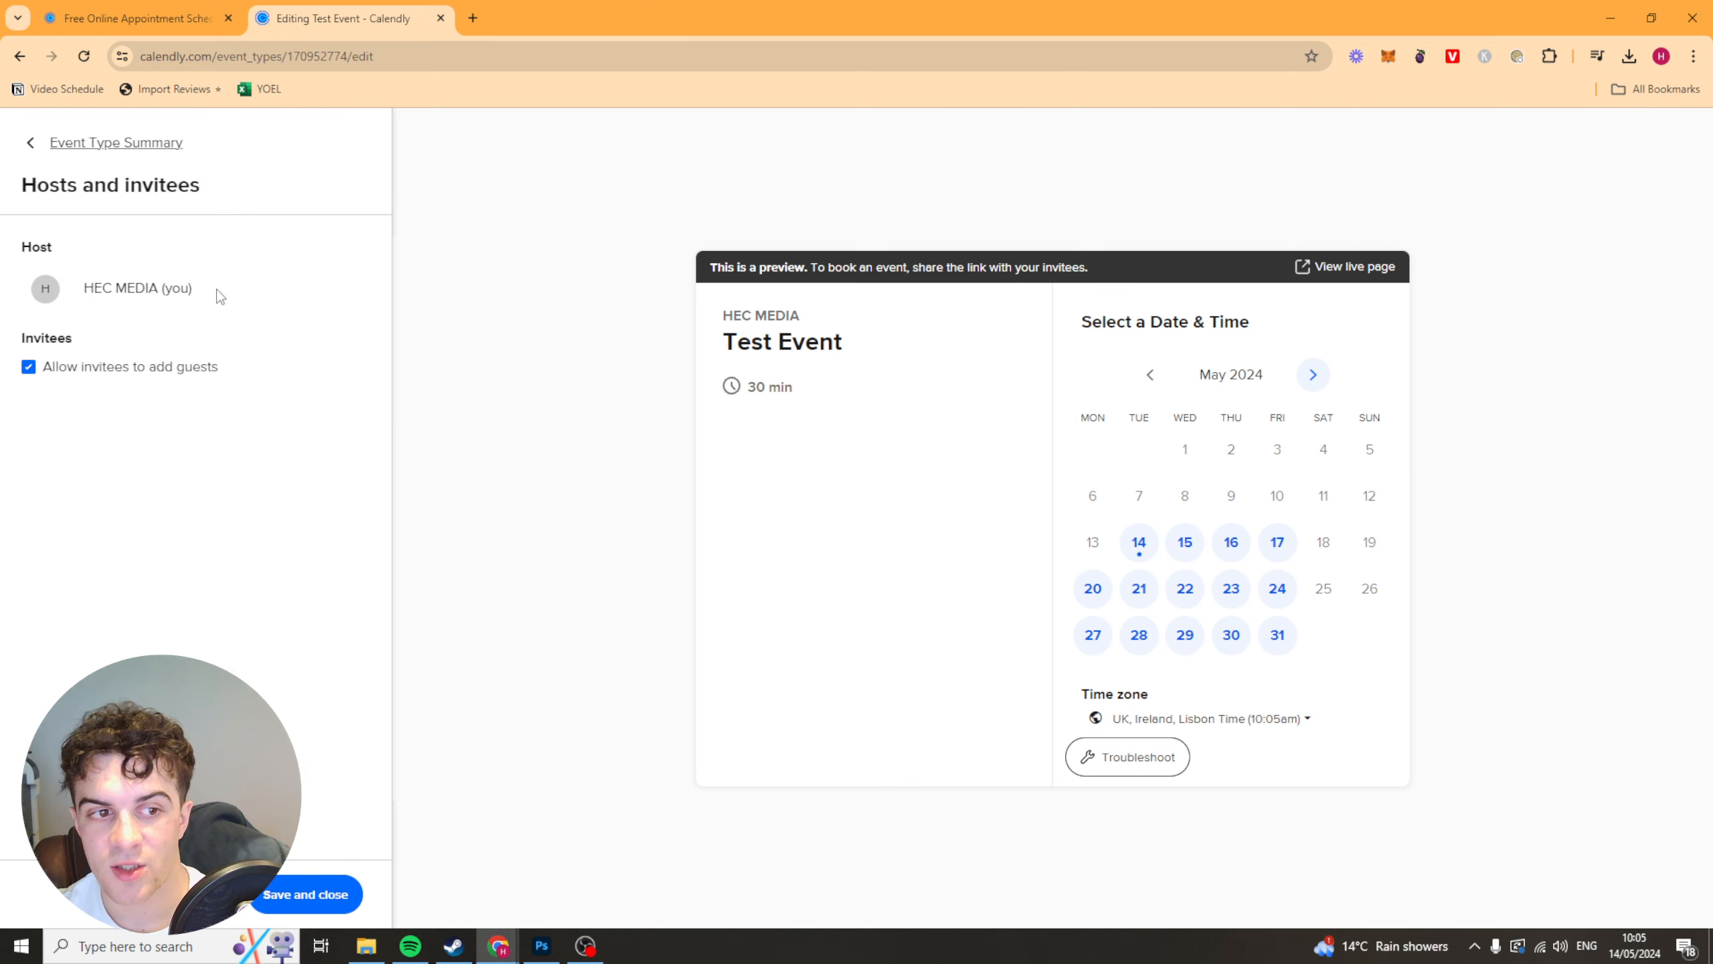
click(34, 144)
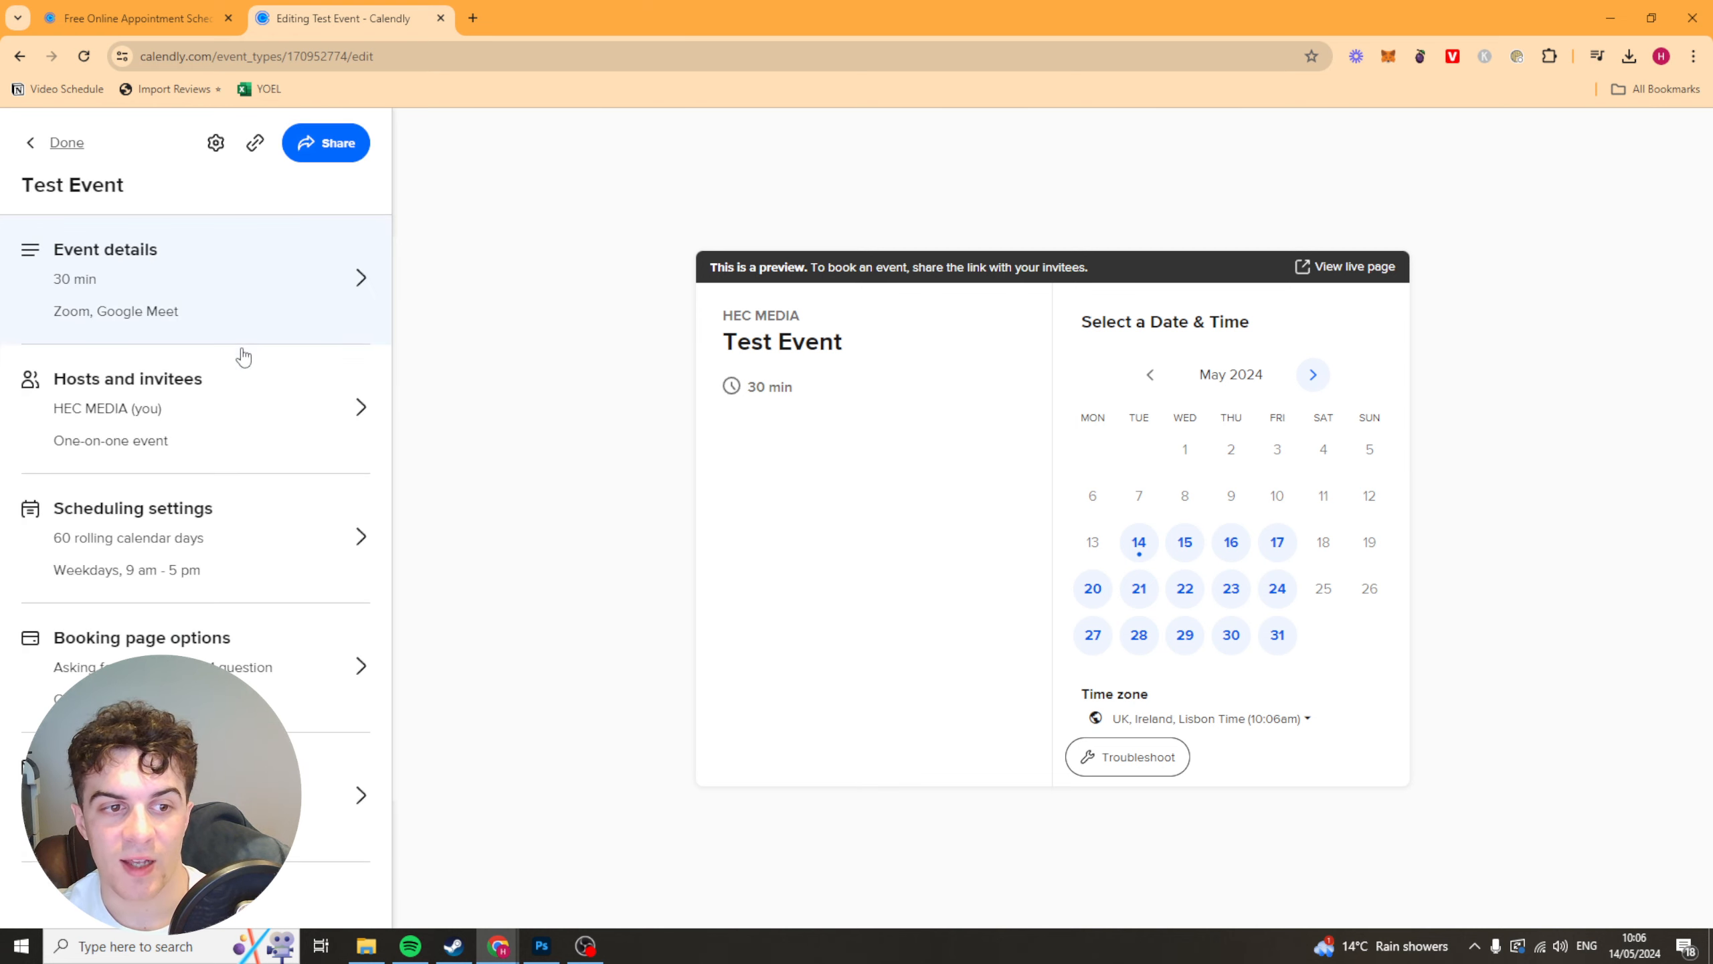
- Open the scheduling settings and check the bookable dates in the preview calendar for June and July 2024
click(227, 537)
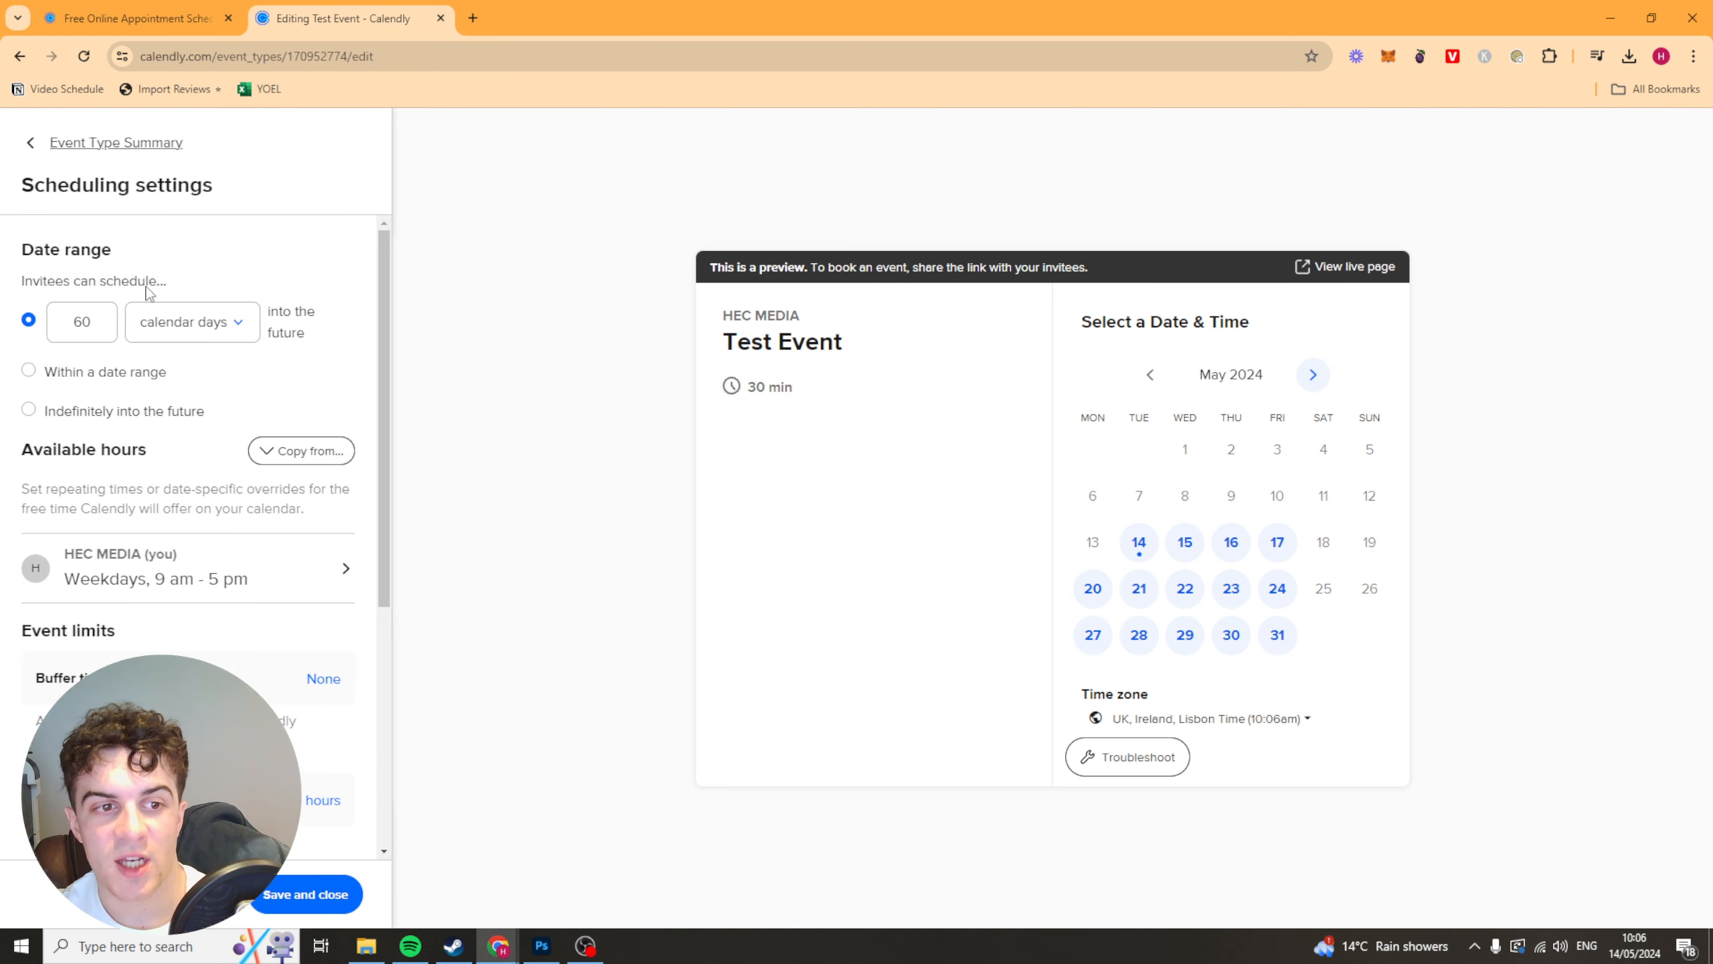
drag(56, 283, 117, 284)
click(105, 283)
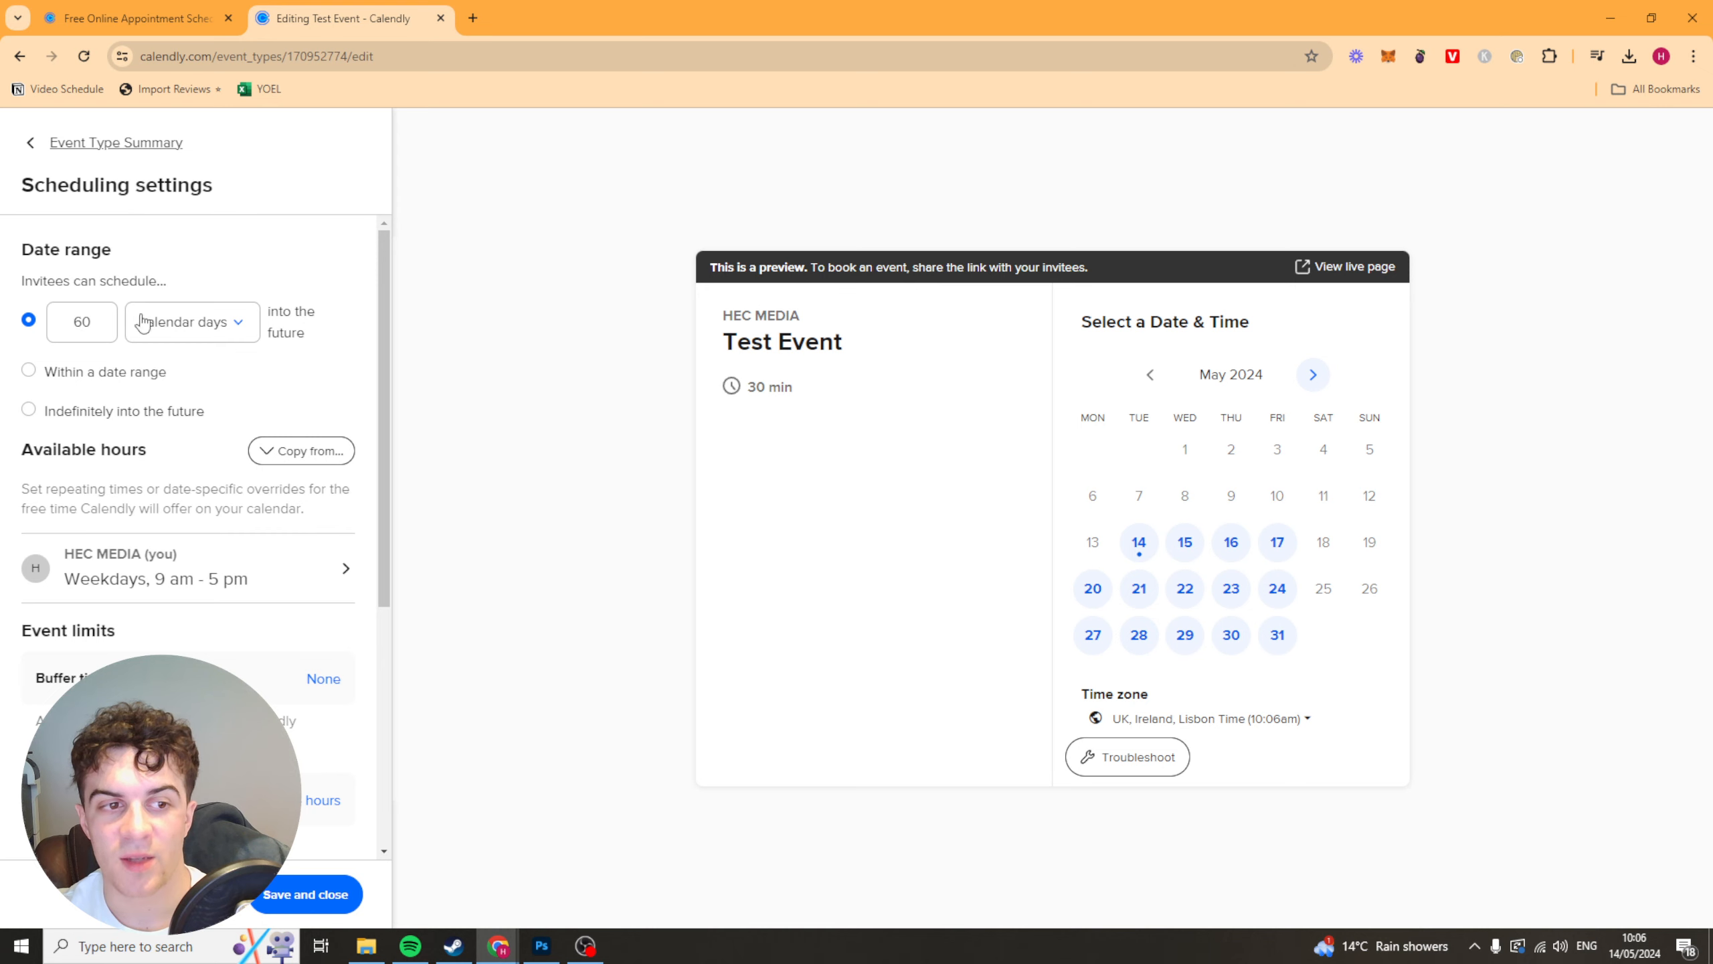
drag(94, 329, 73, 324)
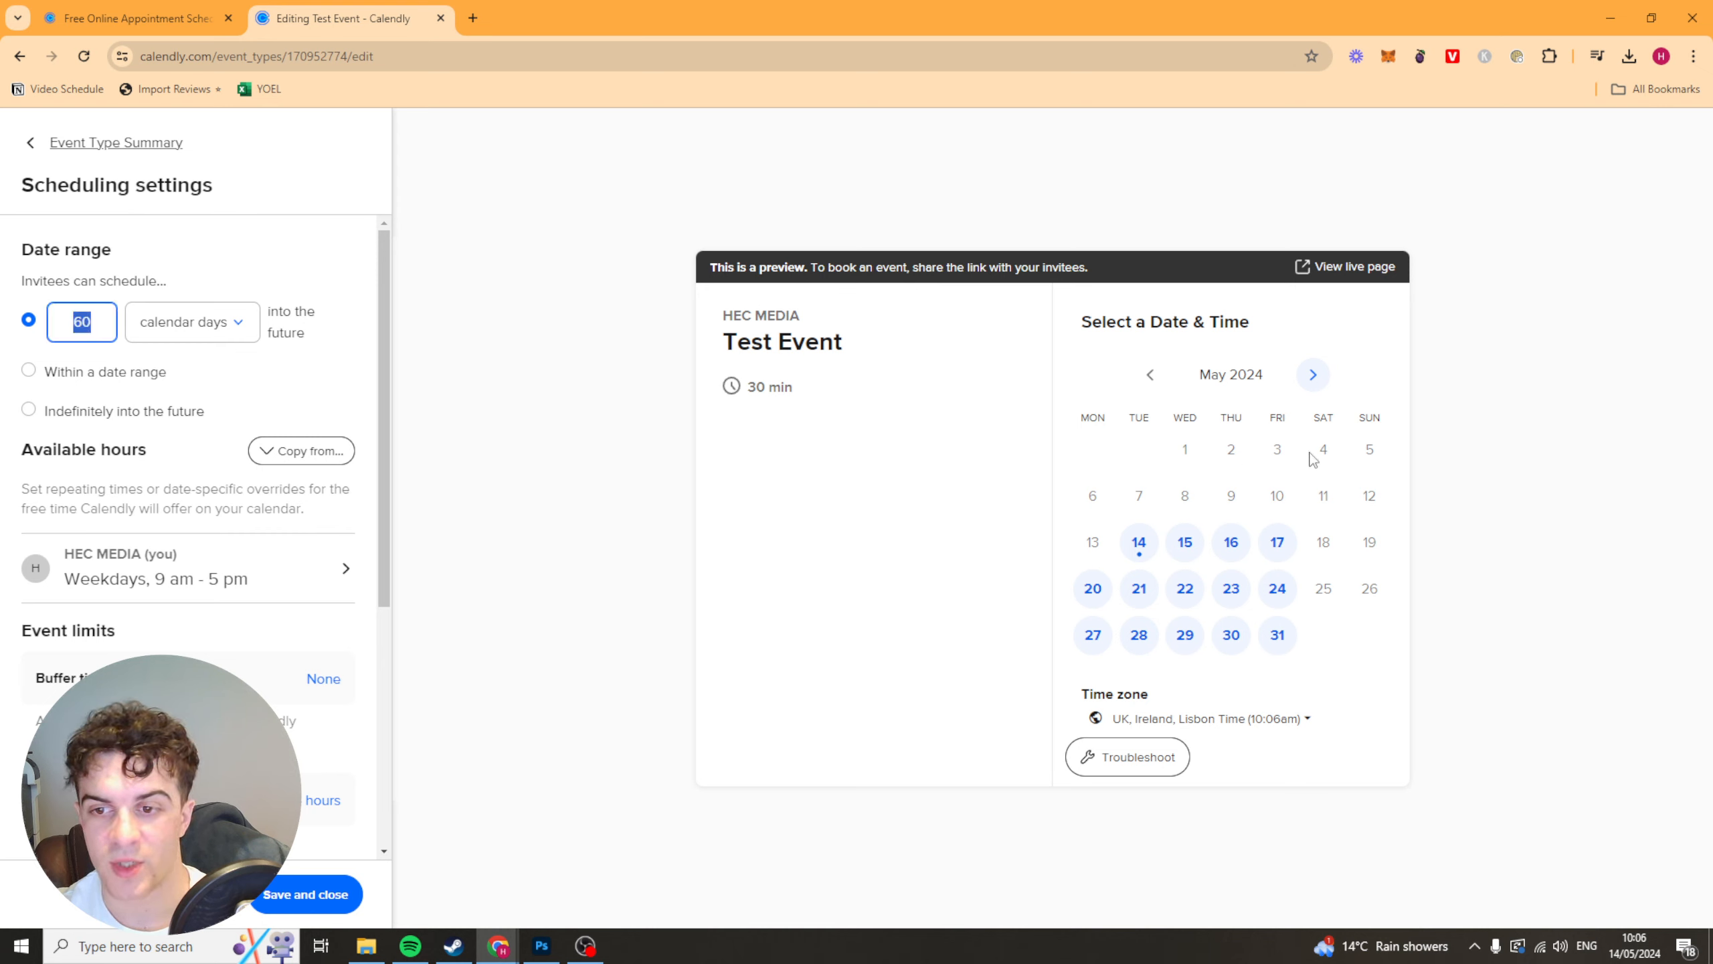
click(1313, 374)
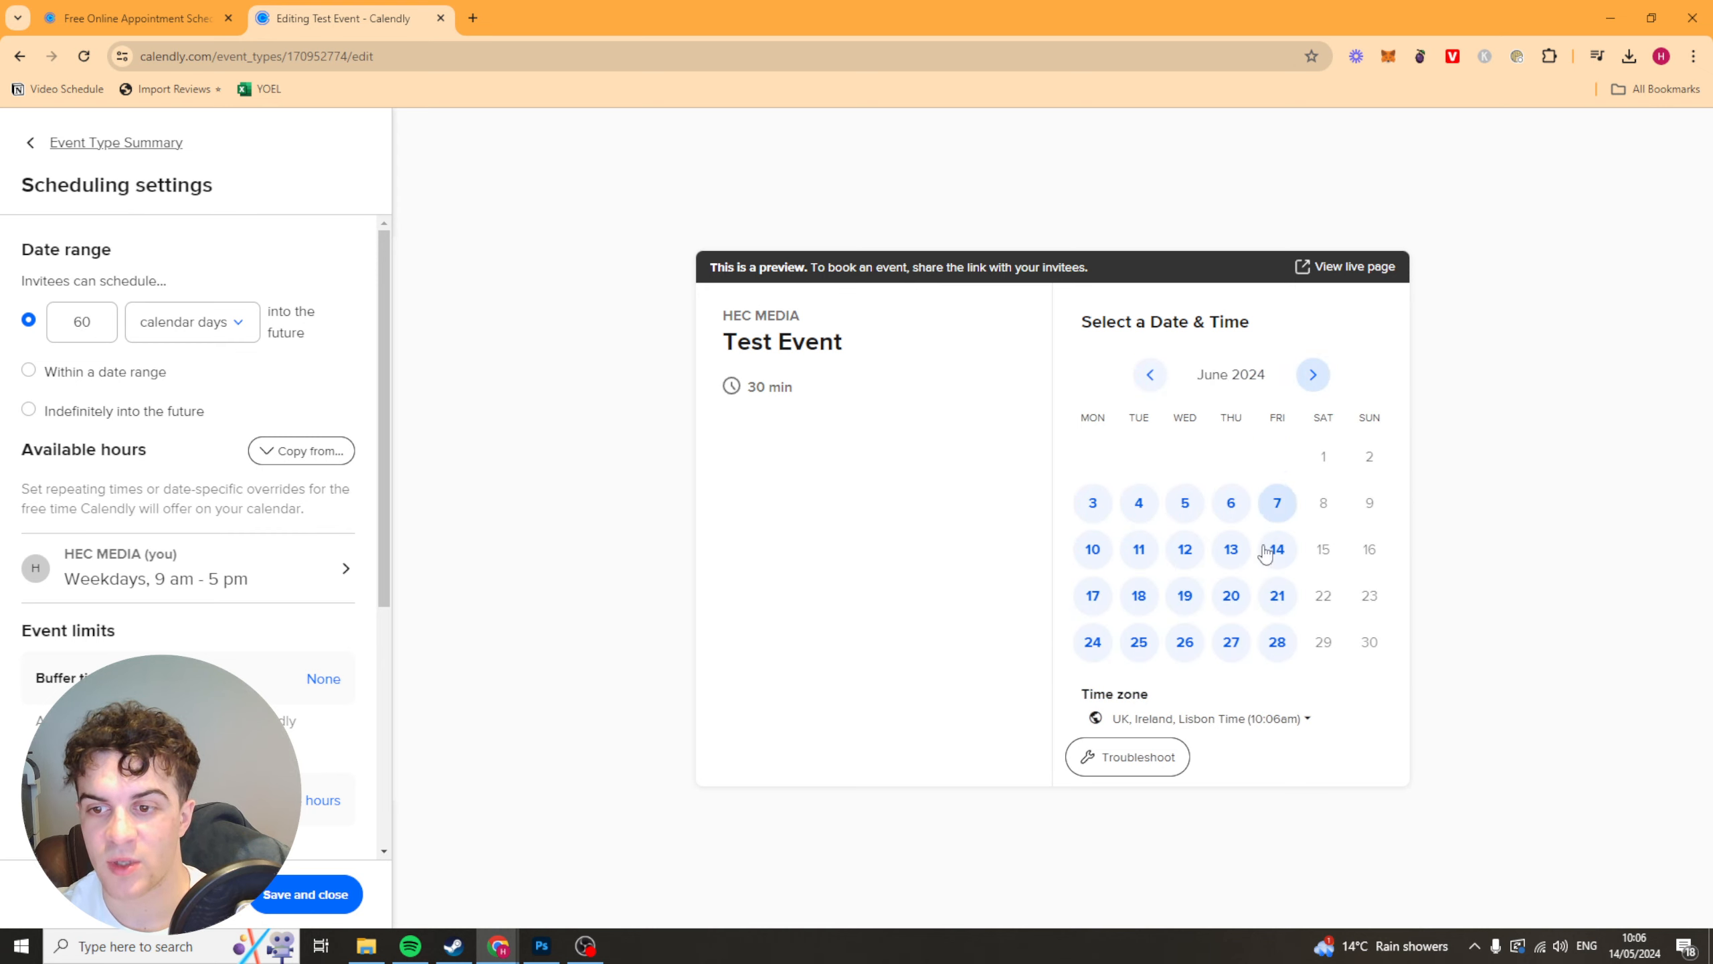
click(1313, 374)
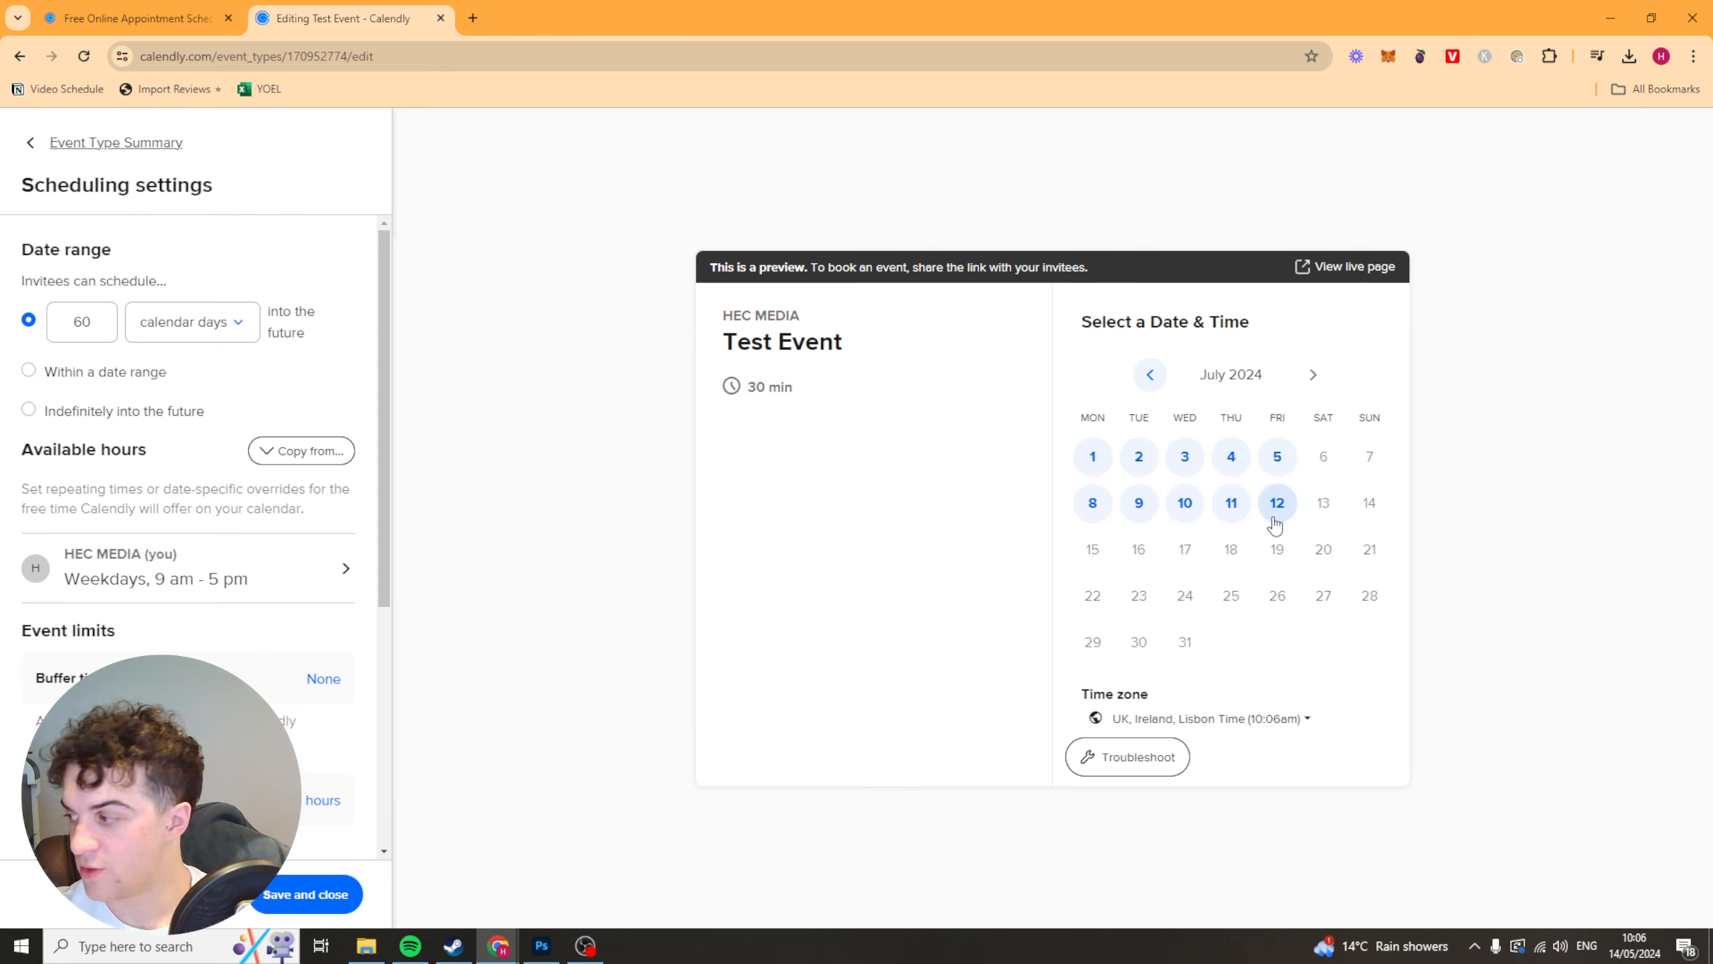
click(1149, 374)
click(1150, 374)
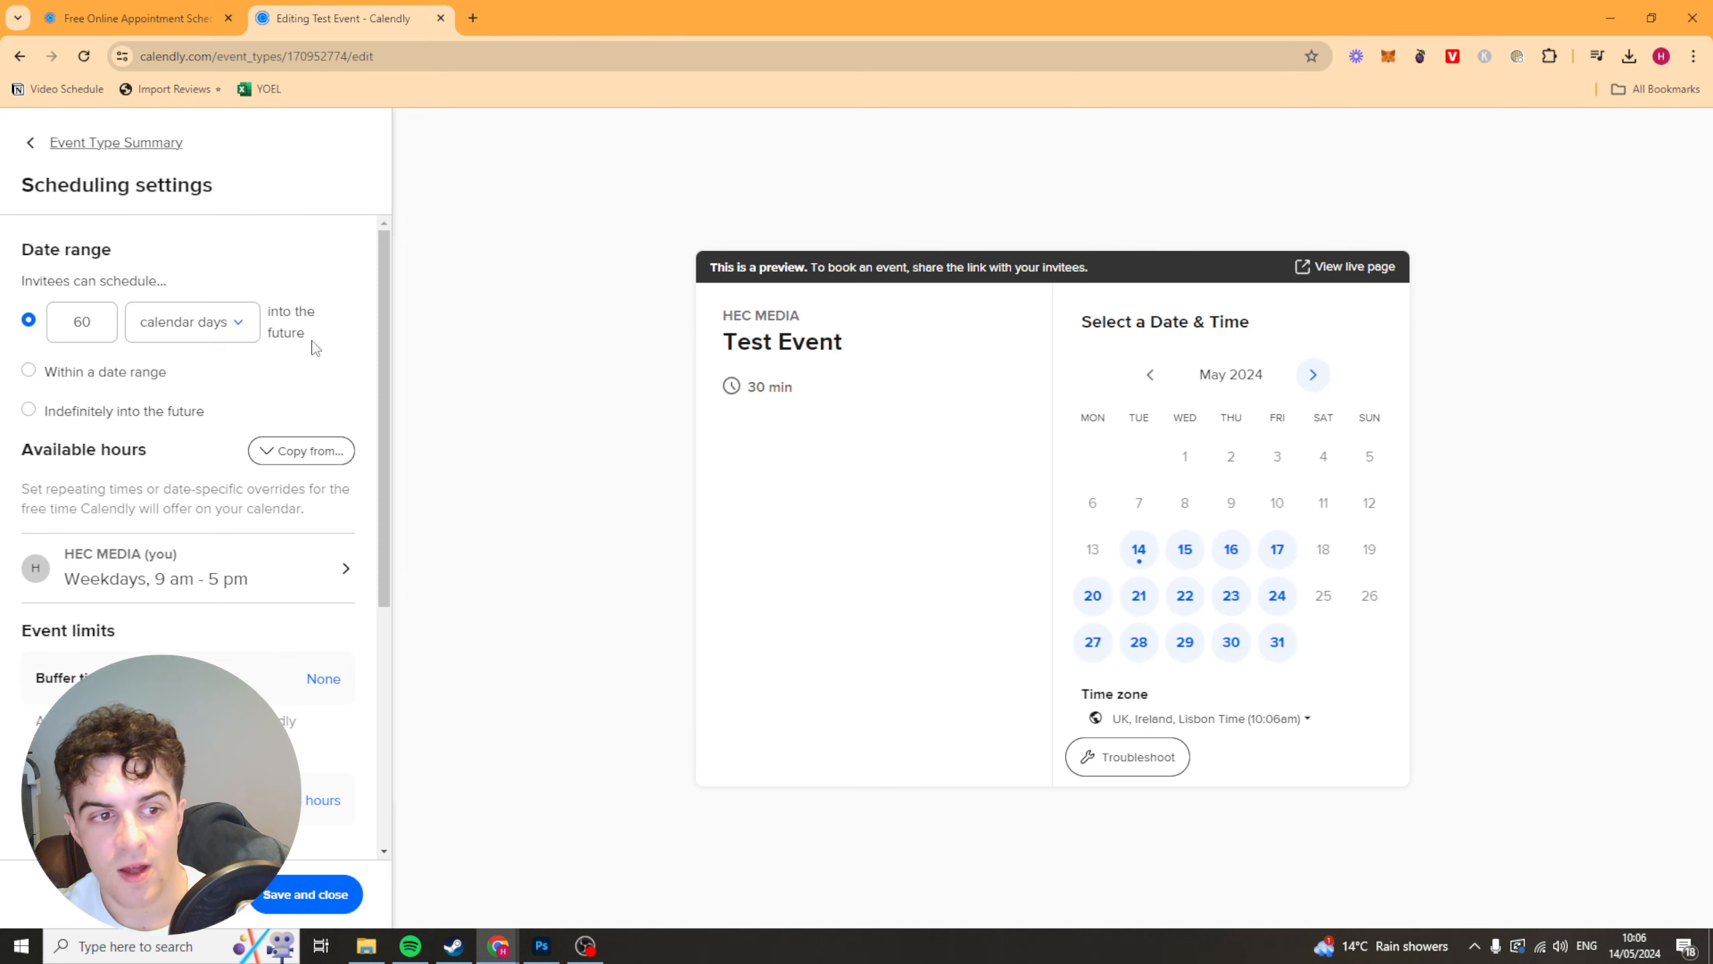
- Set the scheduling date range so invitees can book indefinitely into the future
click(111, 382)
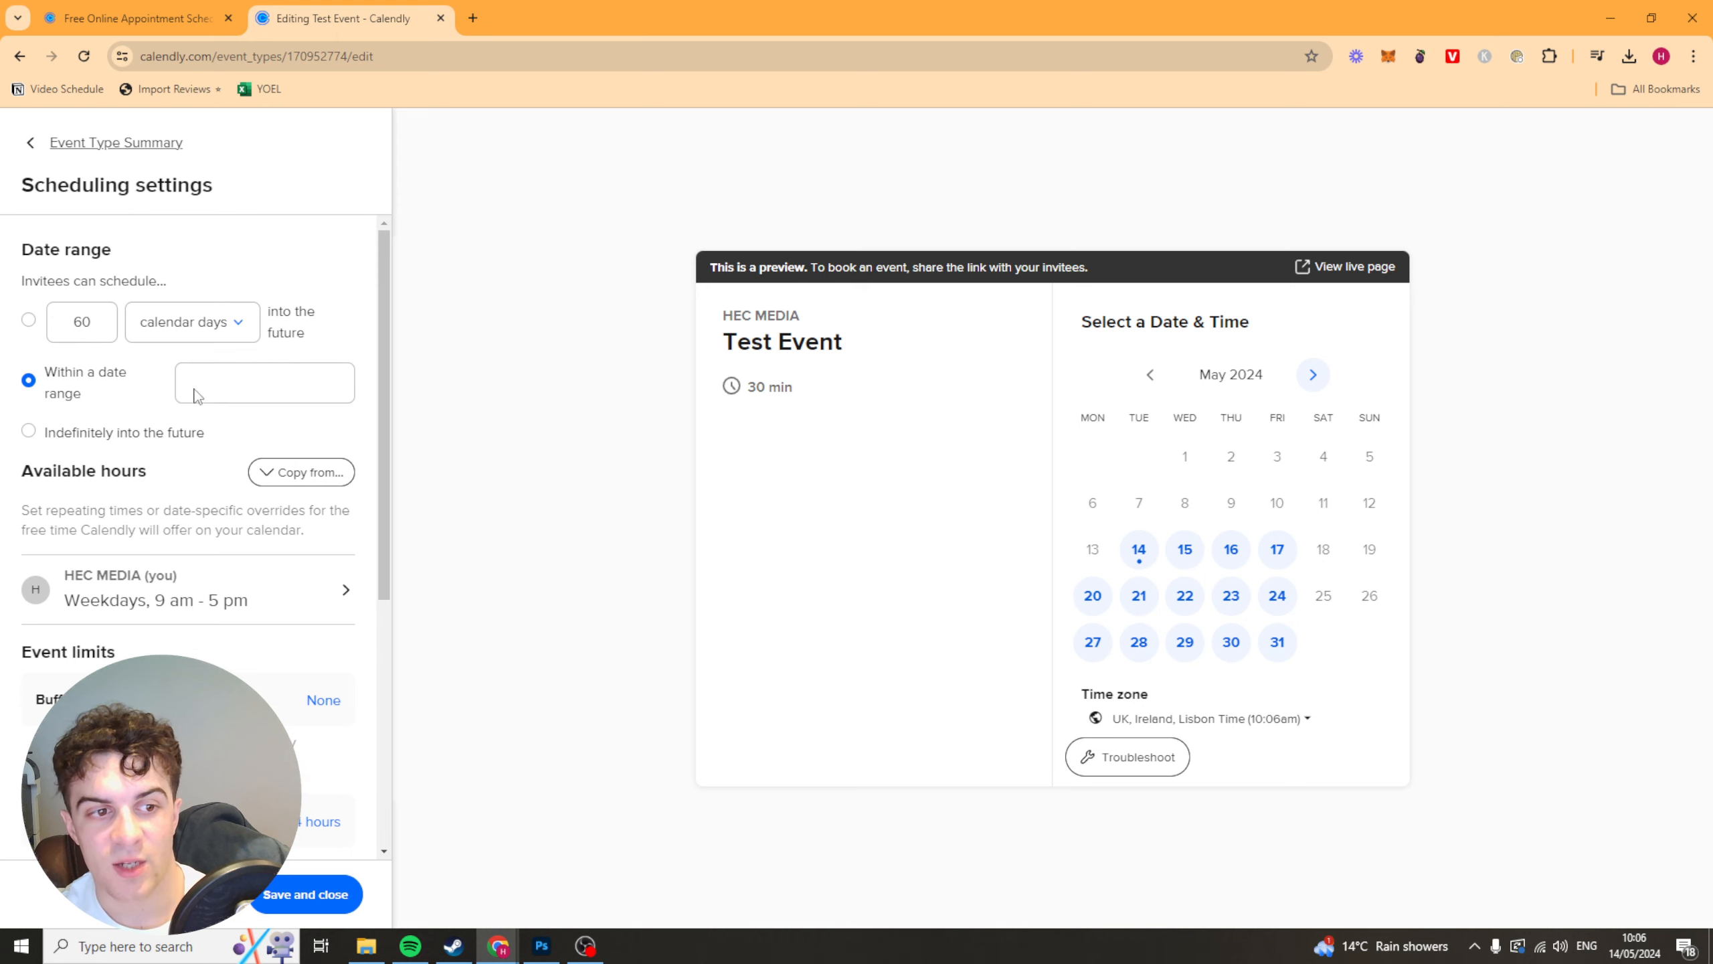
click(114, 435)
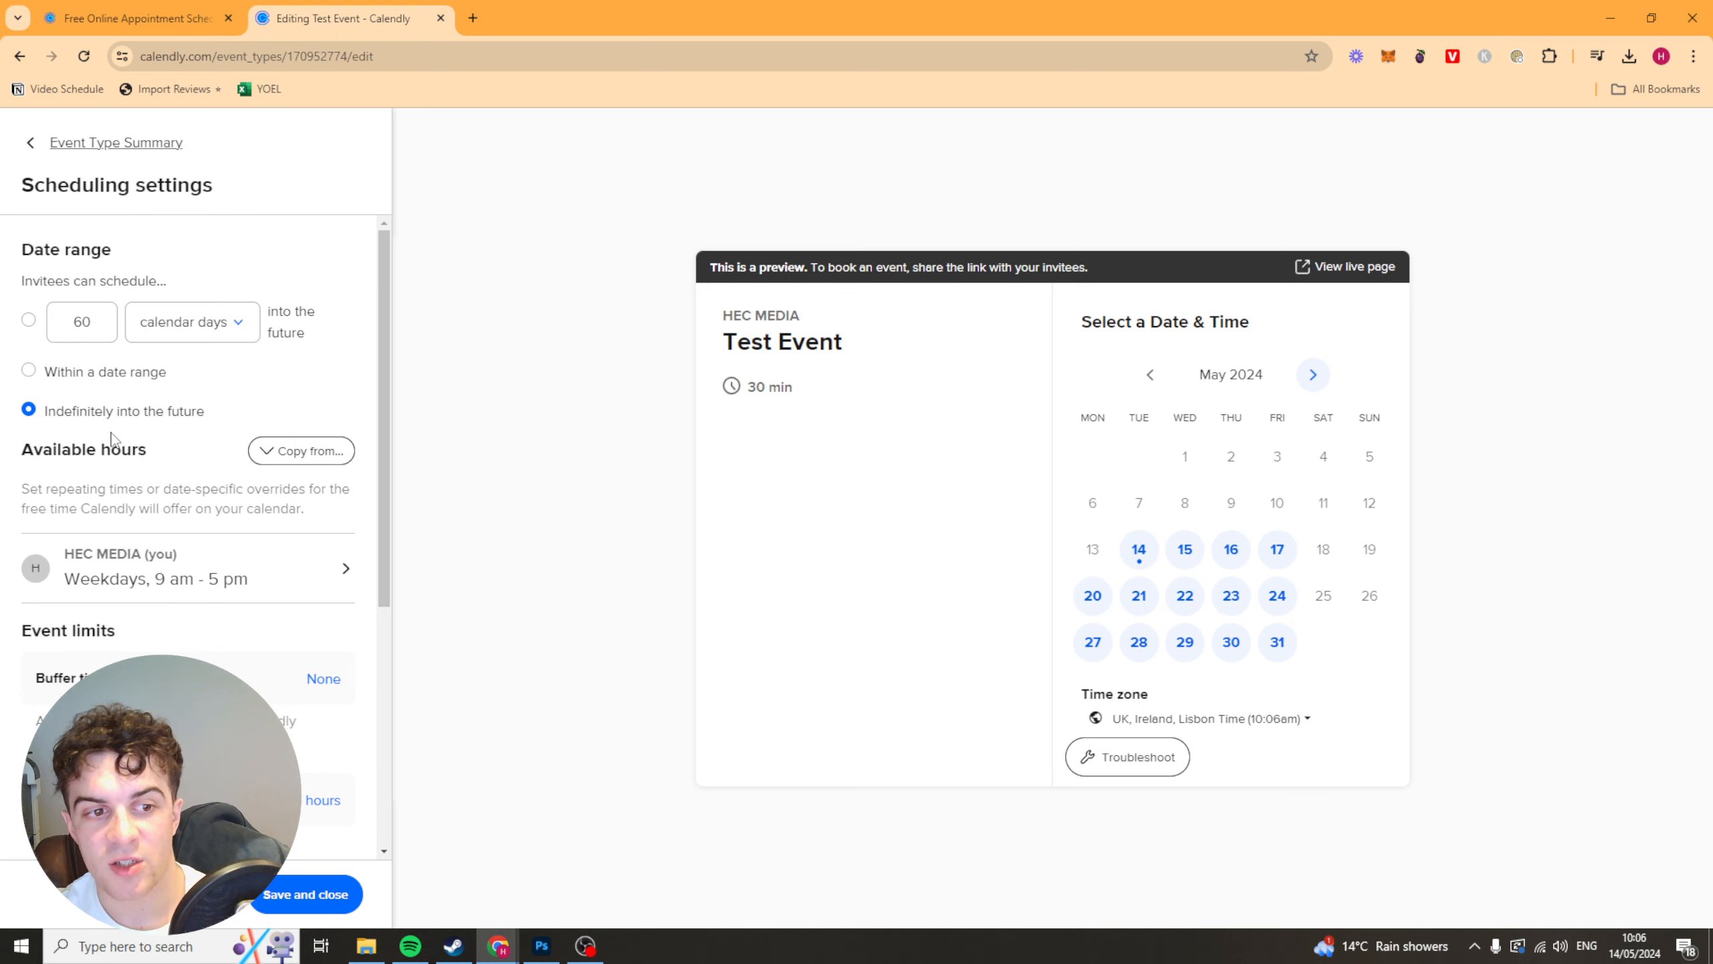
- Set the date range so invitees can schedule up to 60 calendar days into the future
click(28, 324)
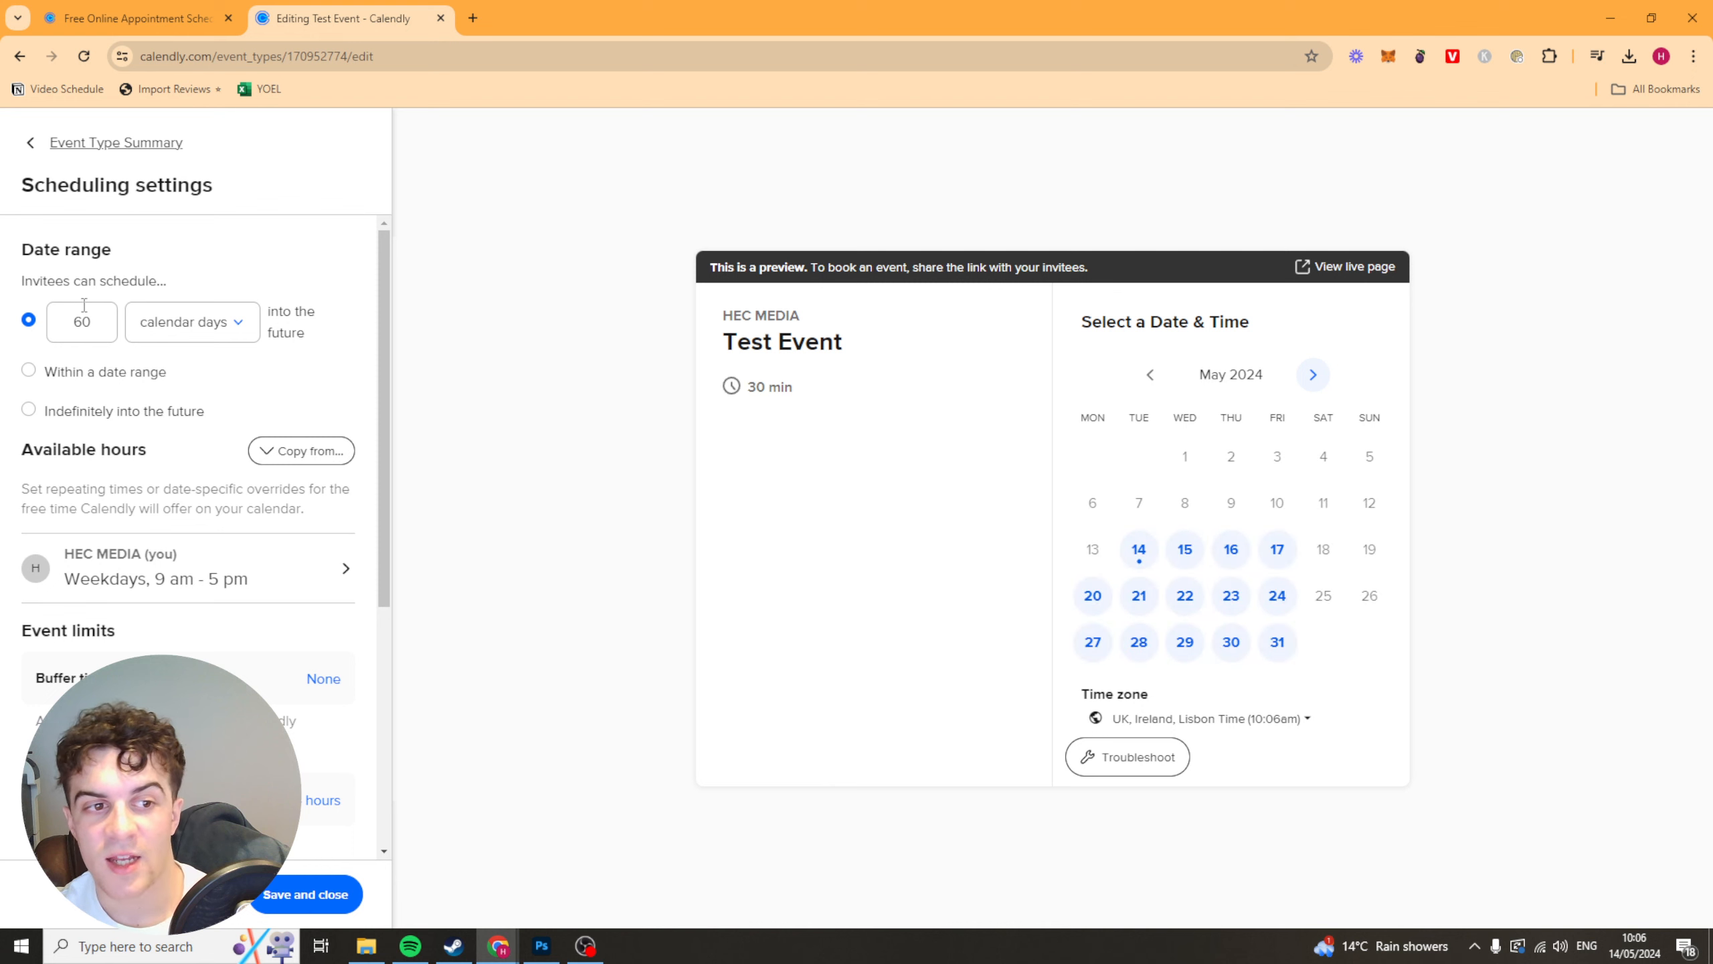
double_click(55, 315)
drag(71, 276, 103, 320)
double_click(129, 279)
click(192, 266)
click(145, 278)
- View the list of event types from which available hours can be copied, and close it without choosing one
scroll(212, 476, down, 1)
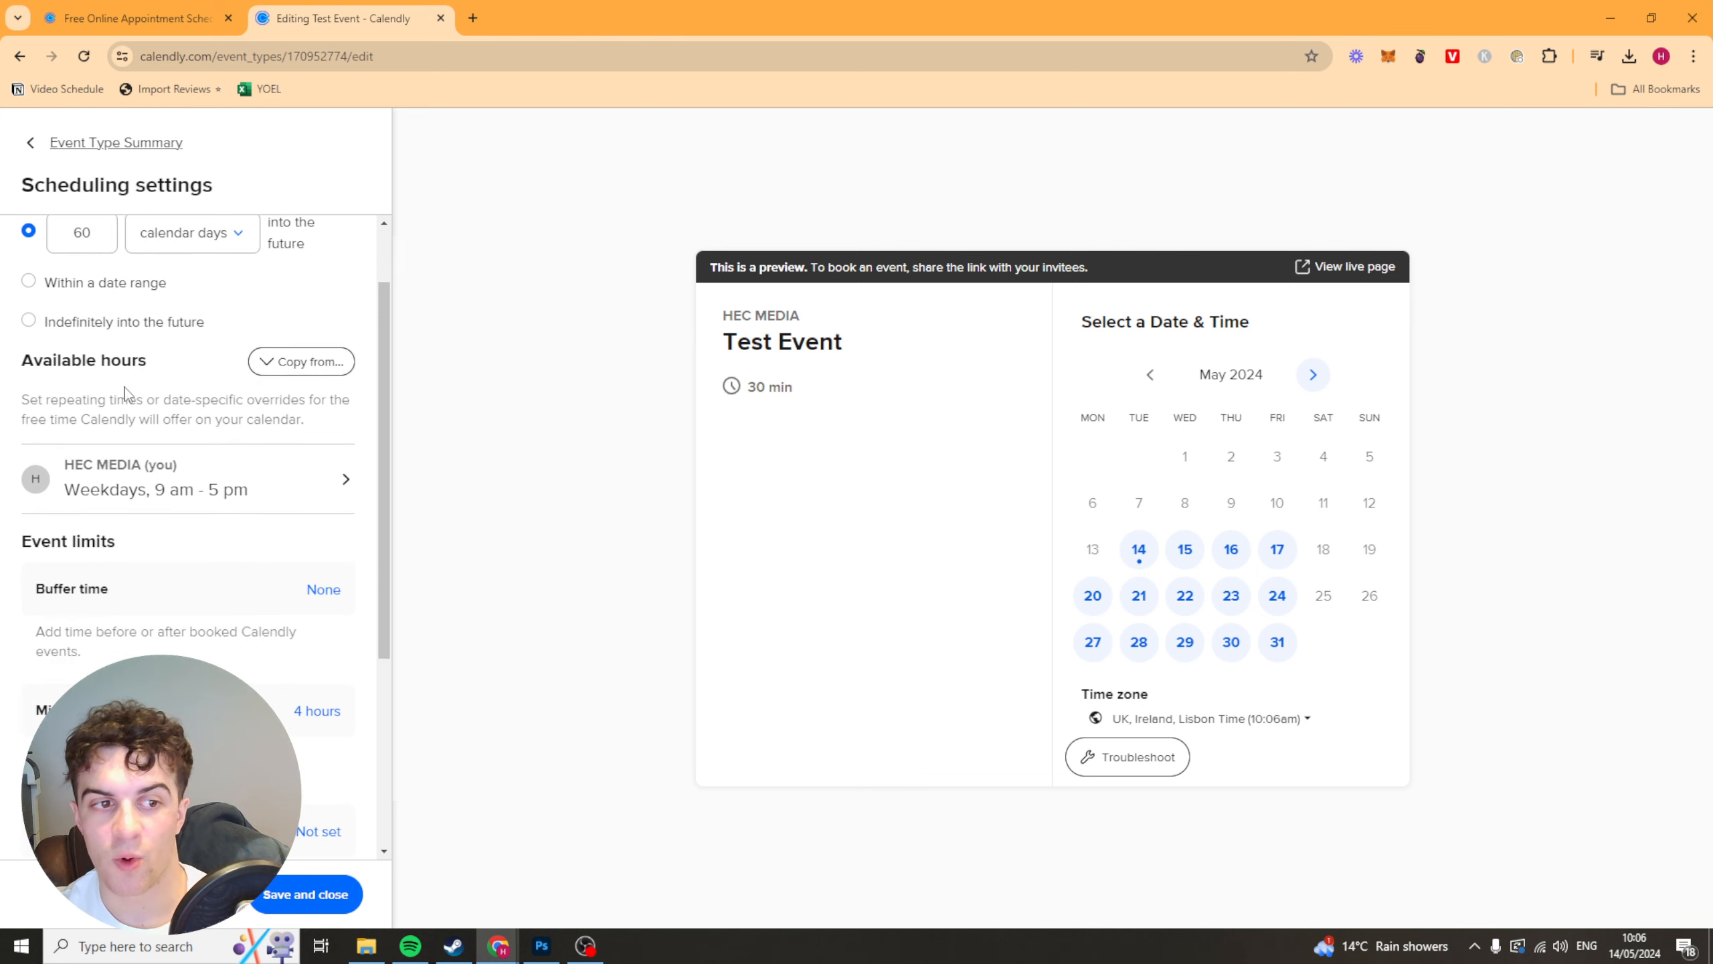
click(300, 361)
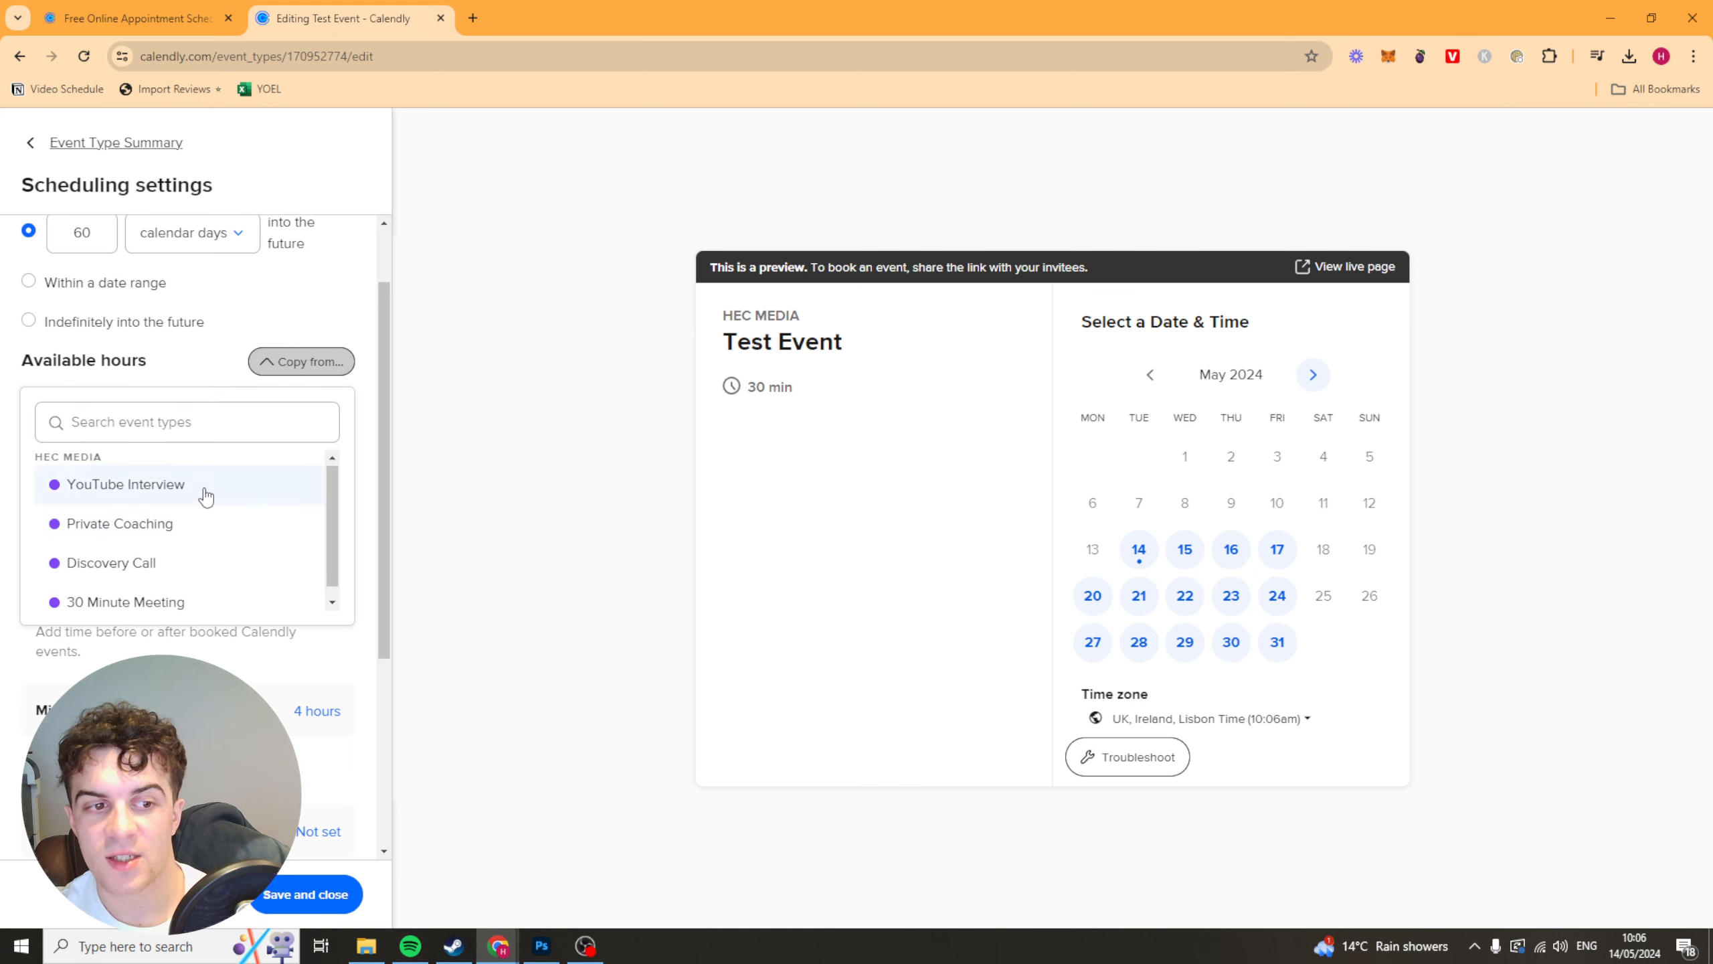
click(270, 362)
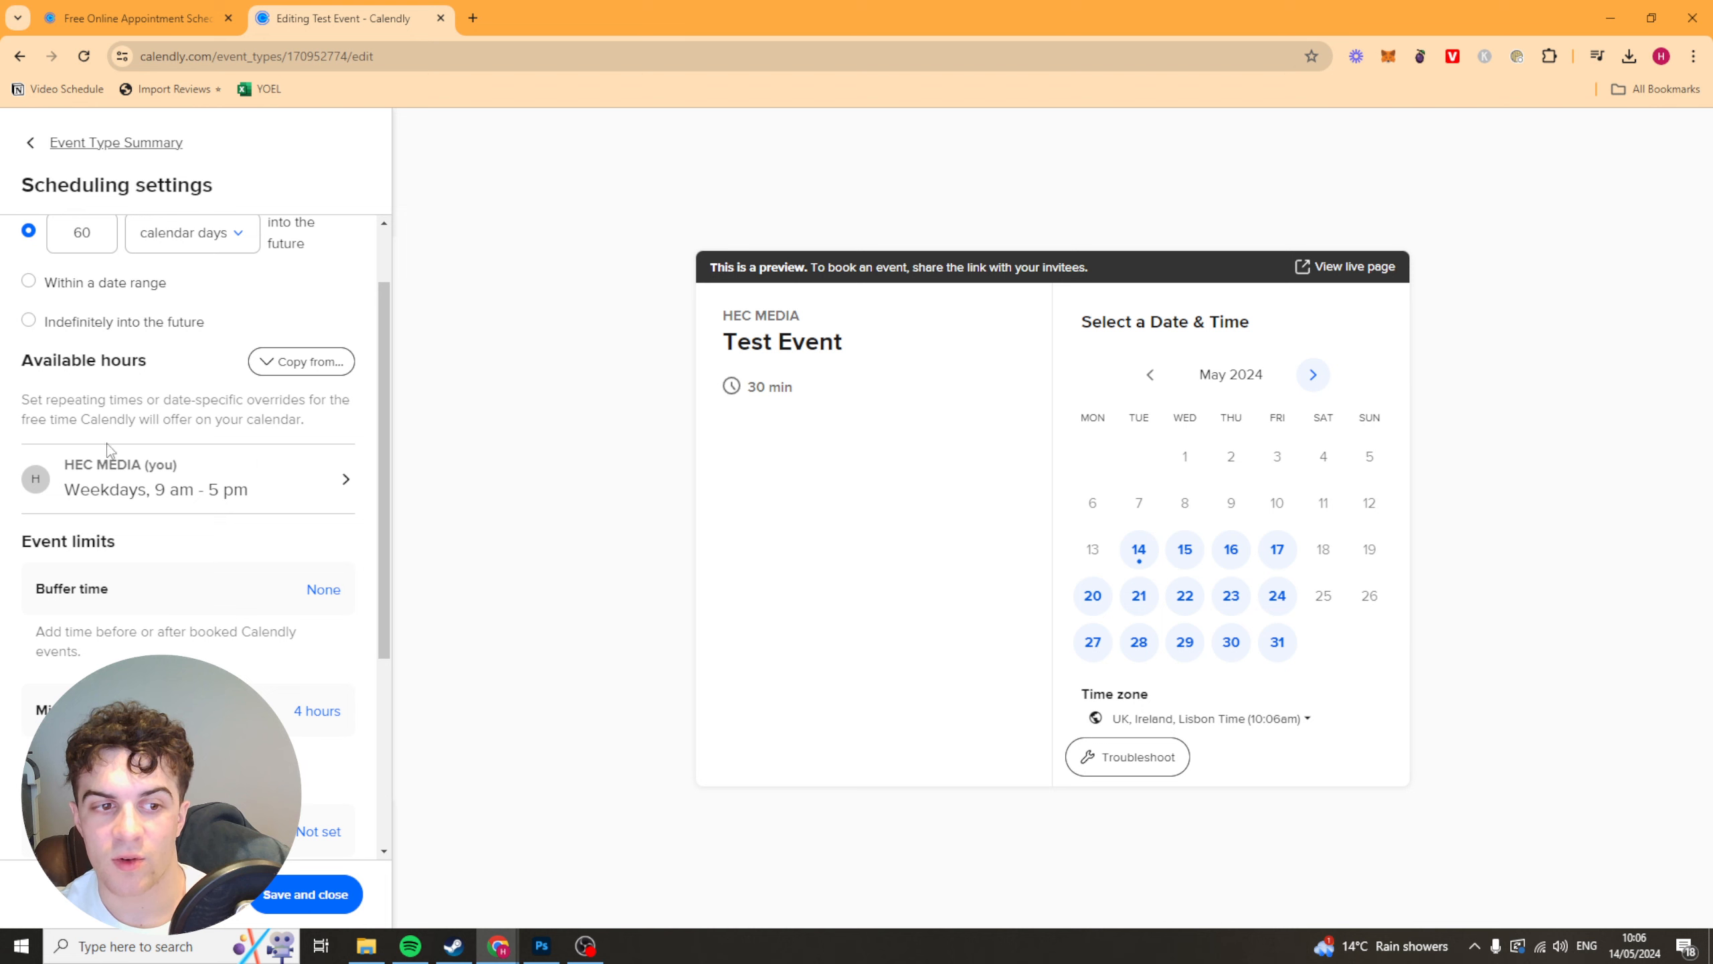
- Open the host's available hours for editing, applying changes to this event type only
click(253, 476)
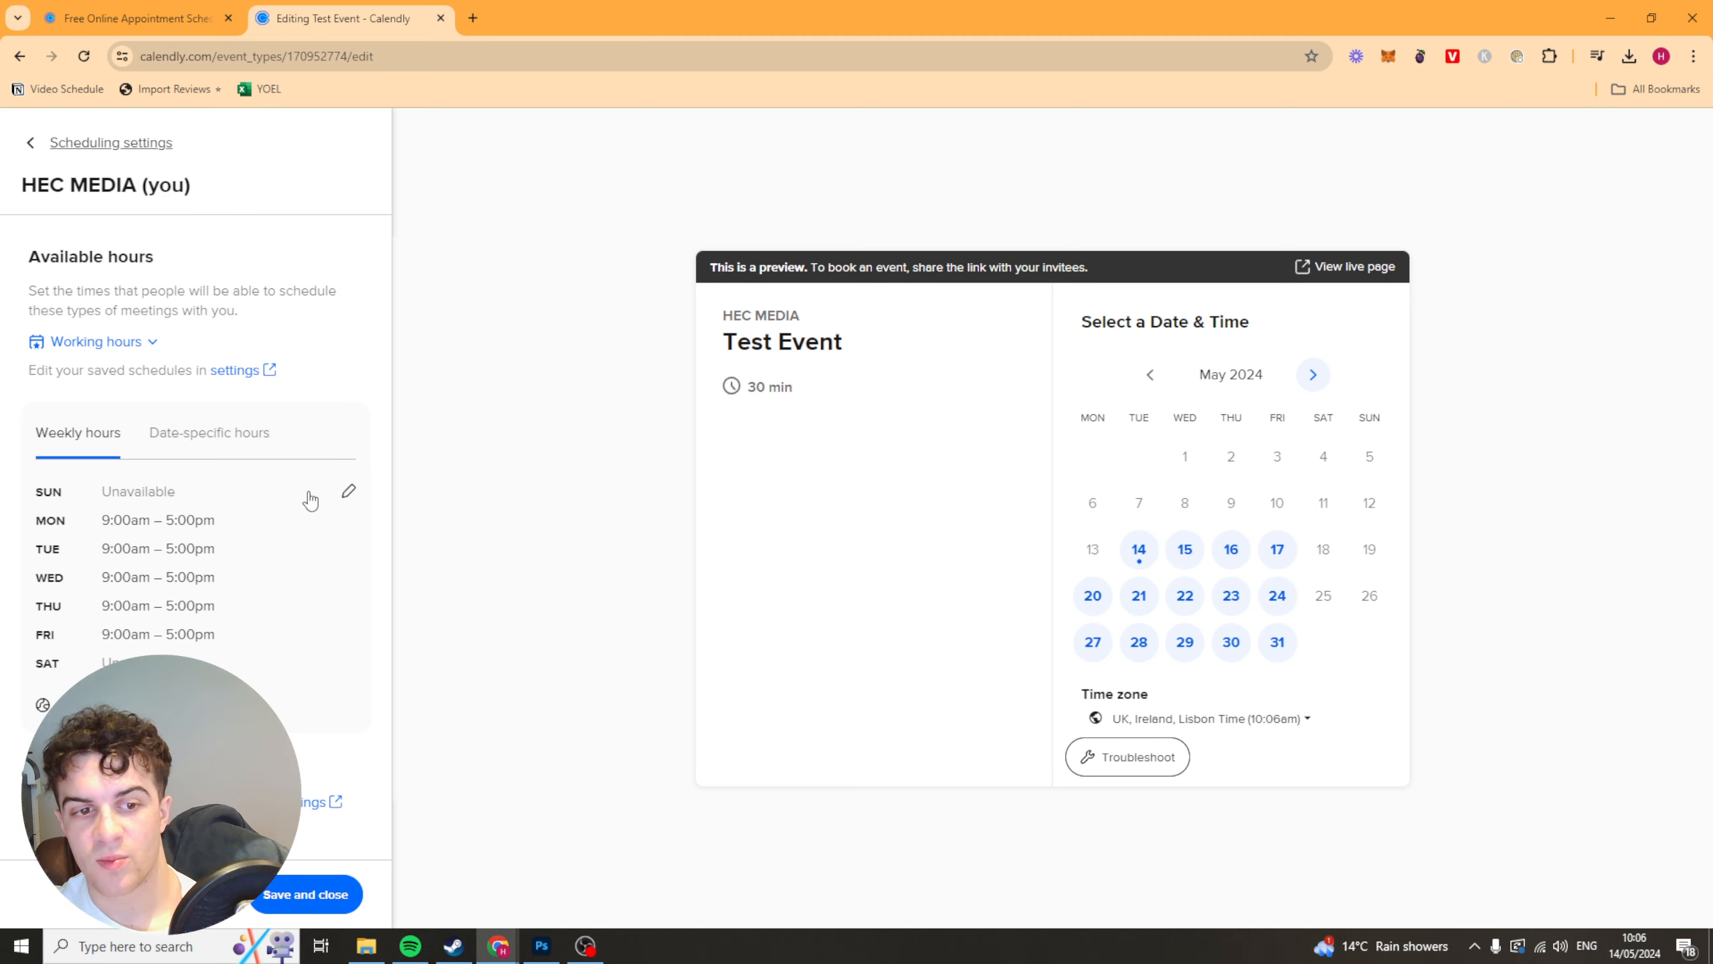
click(348, 499)
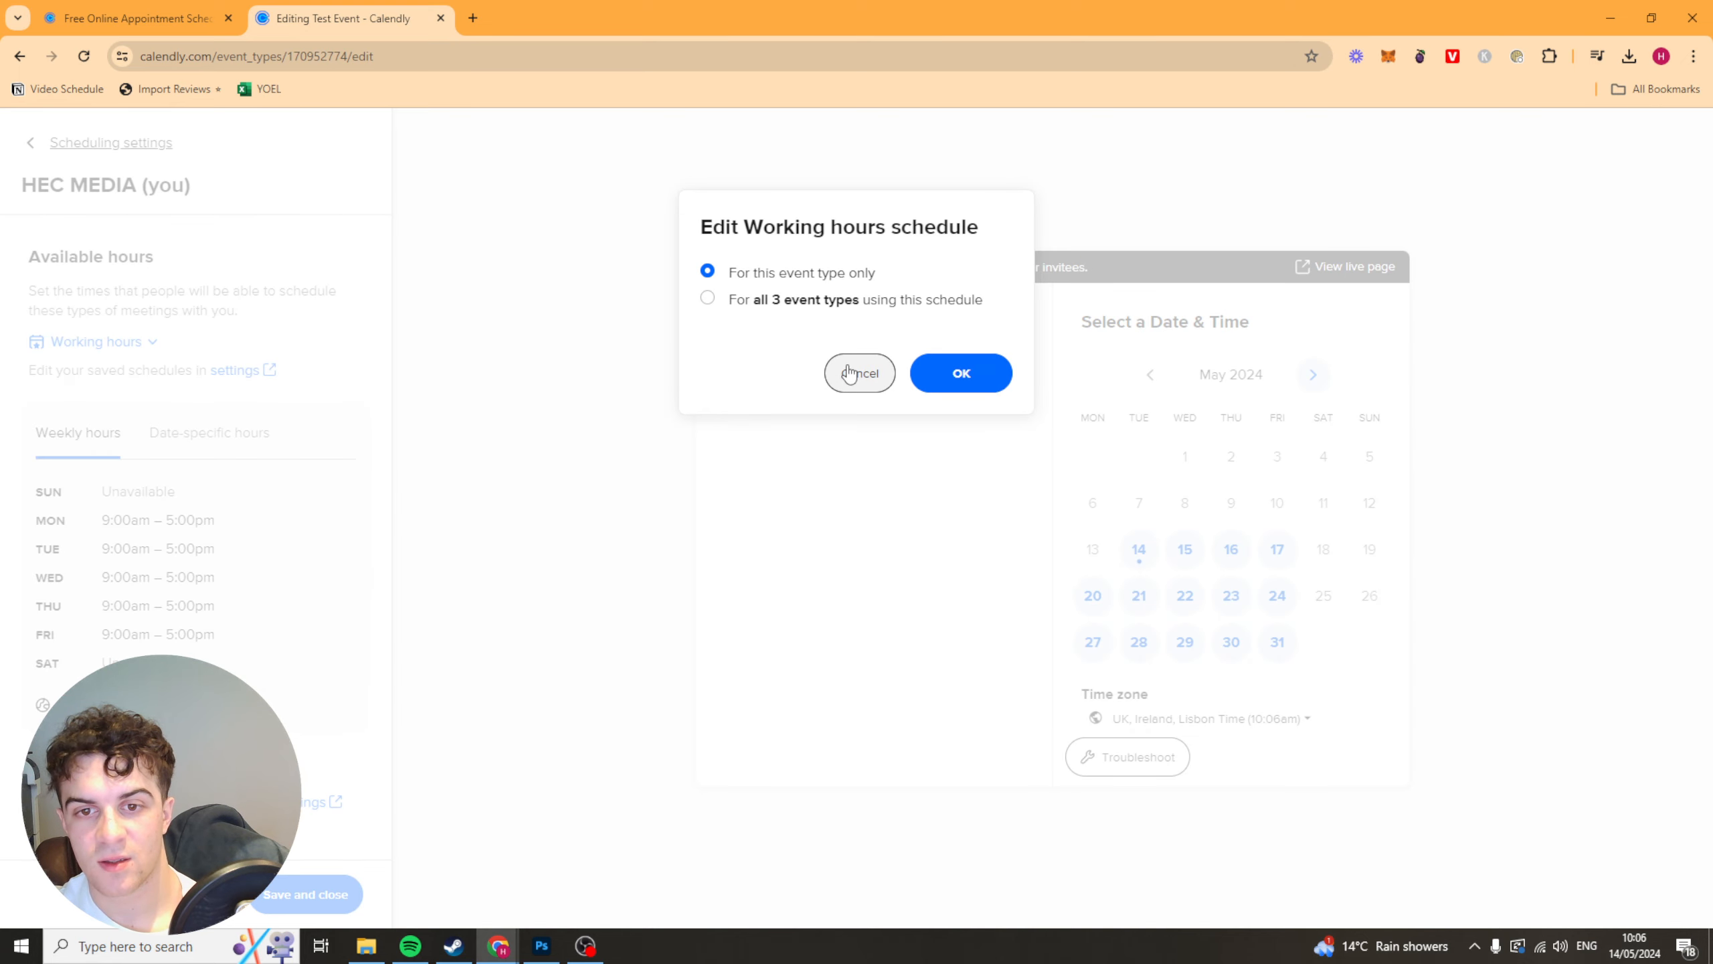
click(963, 376)
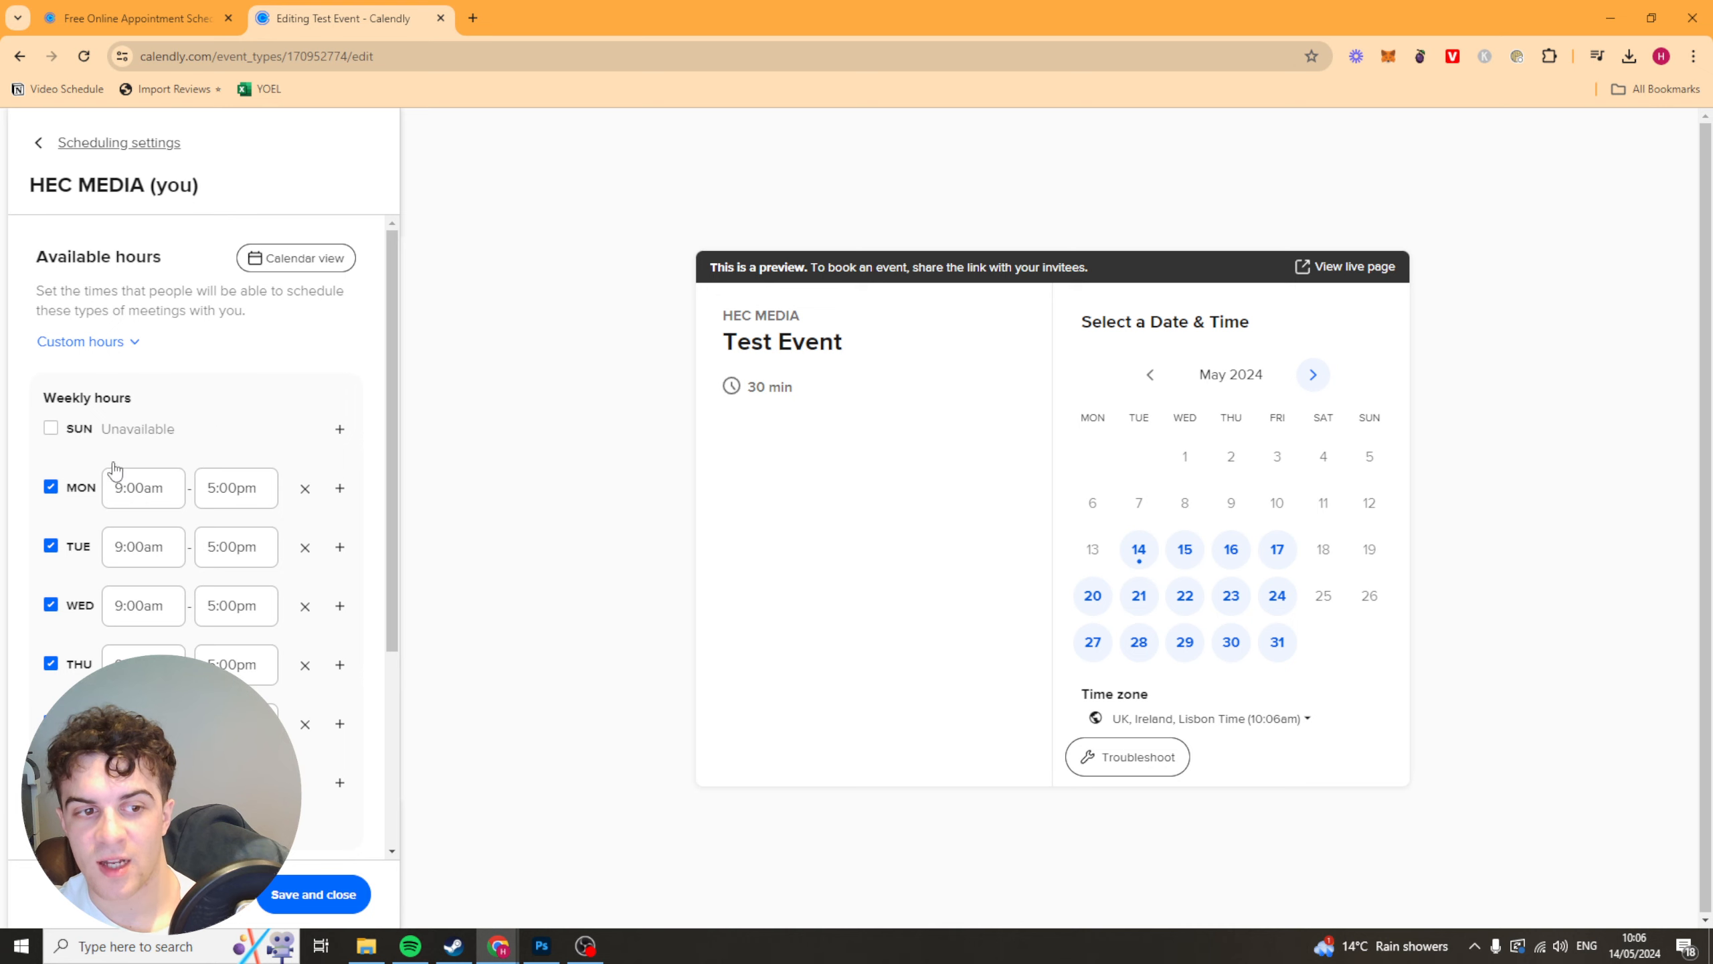
- Make Tuesday, Wednesday, Thursday and Friday unavailable, leaving Monday as the only bookable weekday
click(52, 430)
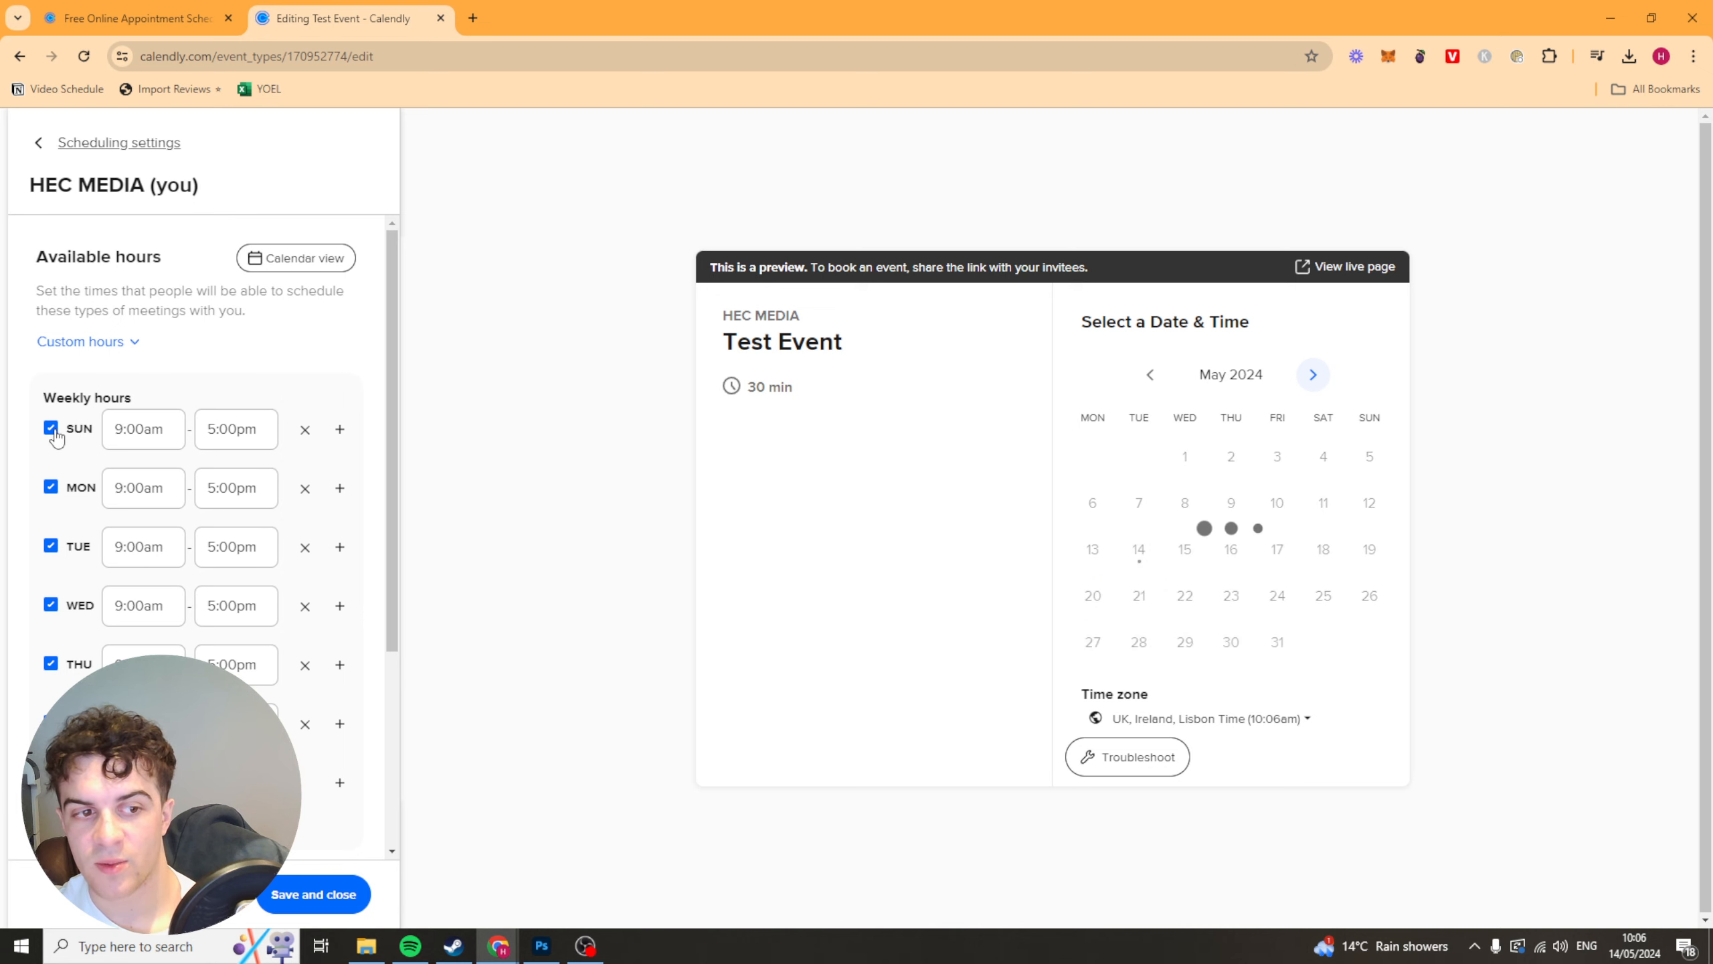
click(51, 429)
click(51, 546)
click(51, 605)
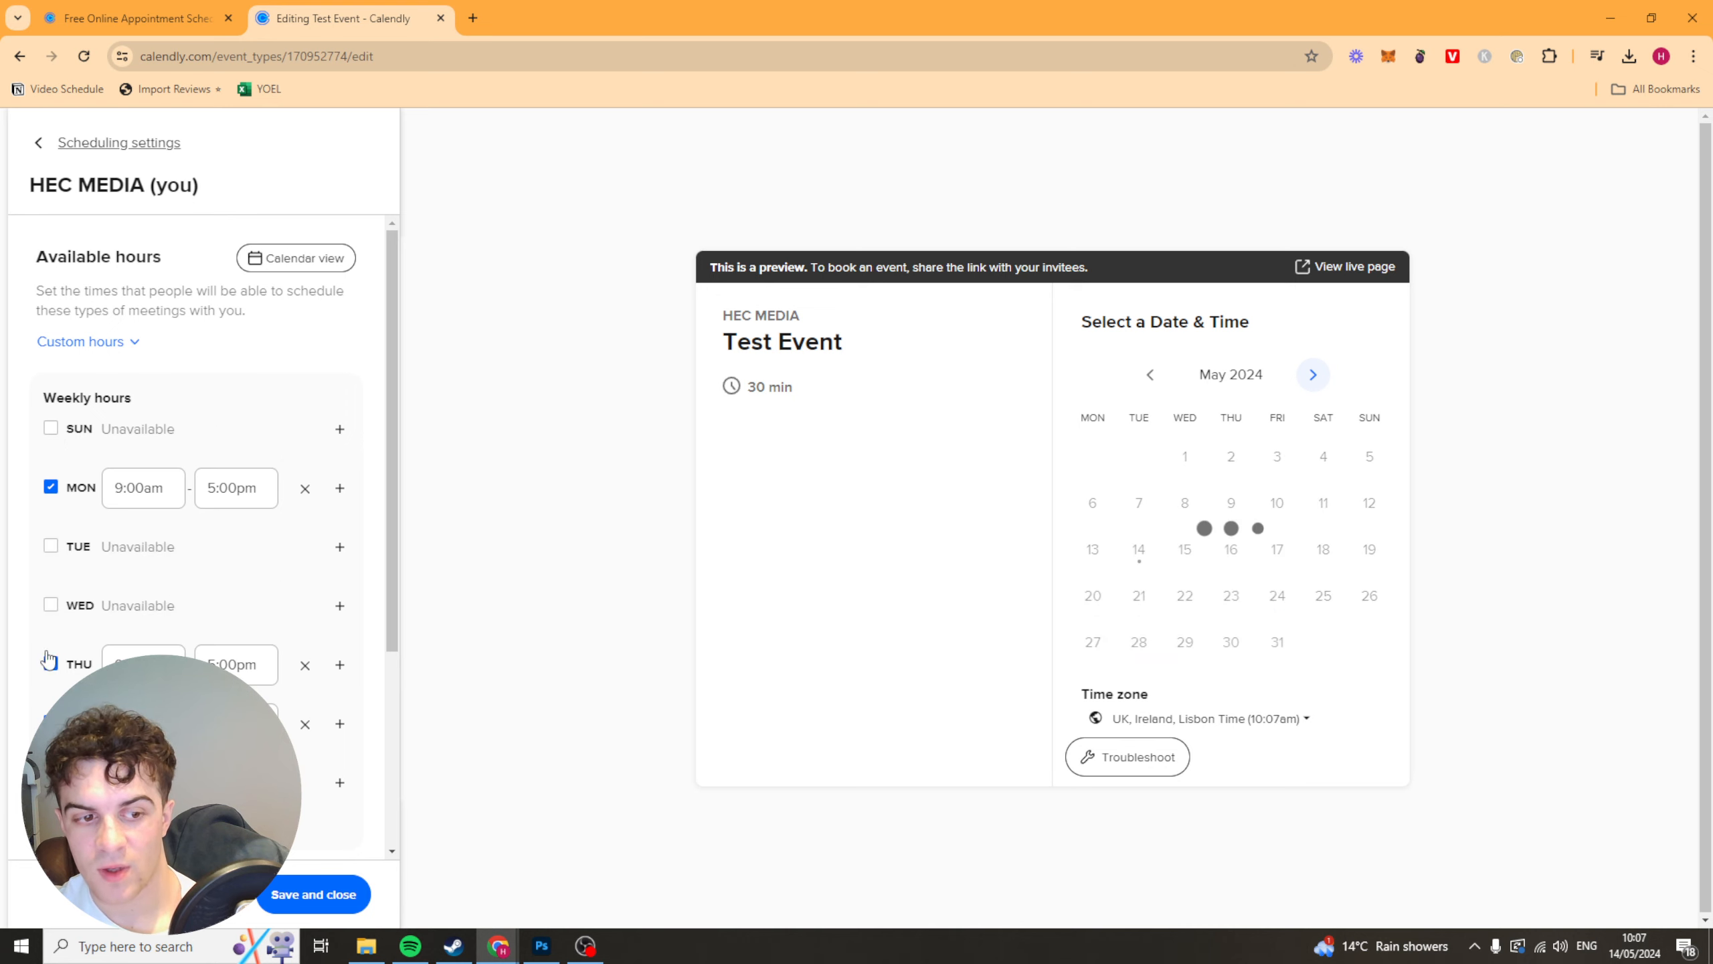
click(51, 664)
click(51, 723)
scroll(197, 537, down, 2)
scroll(197, 538, up, 3)
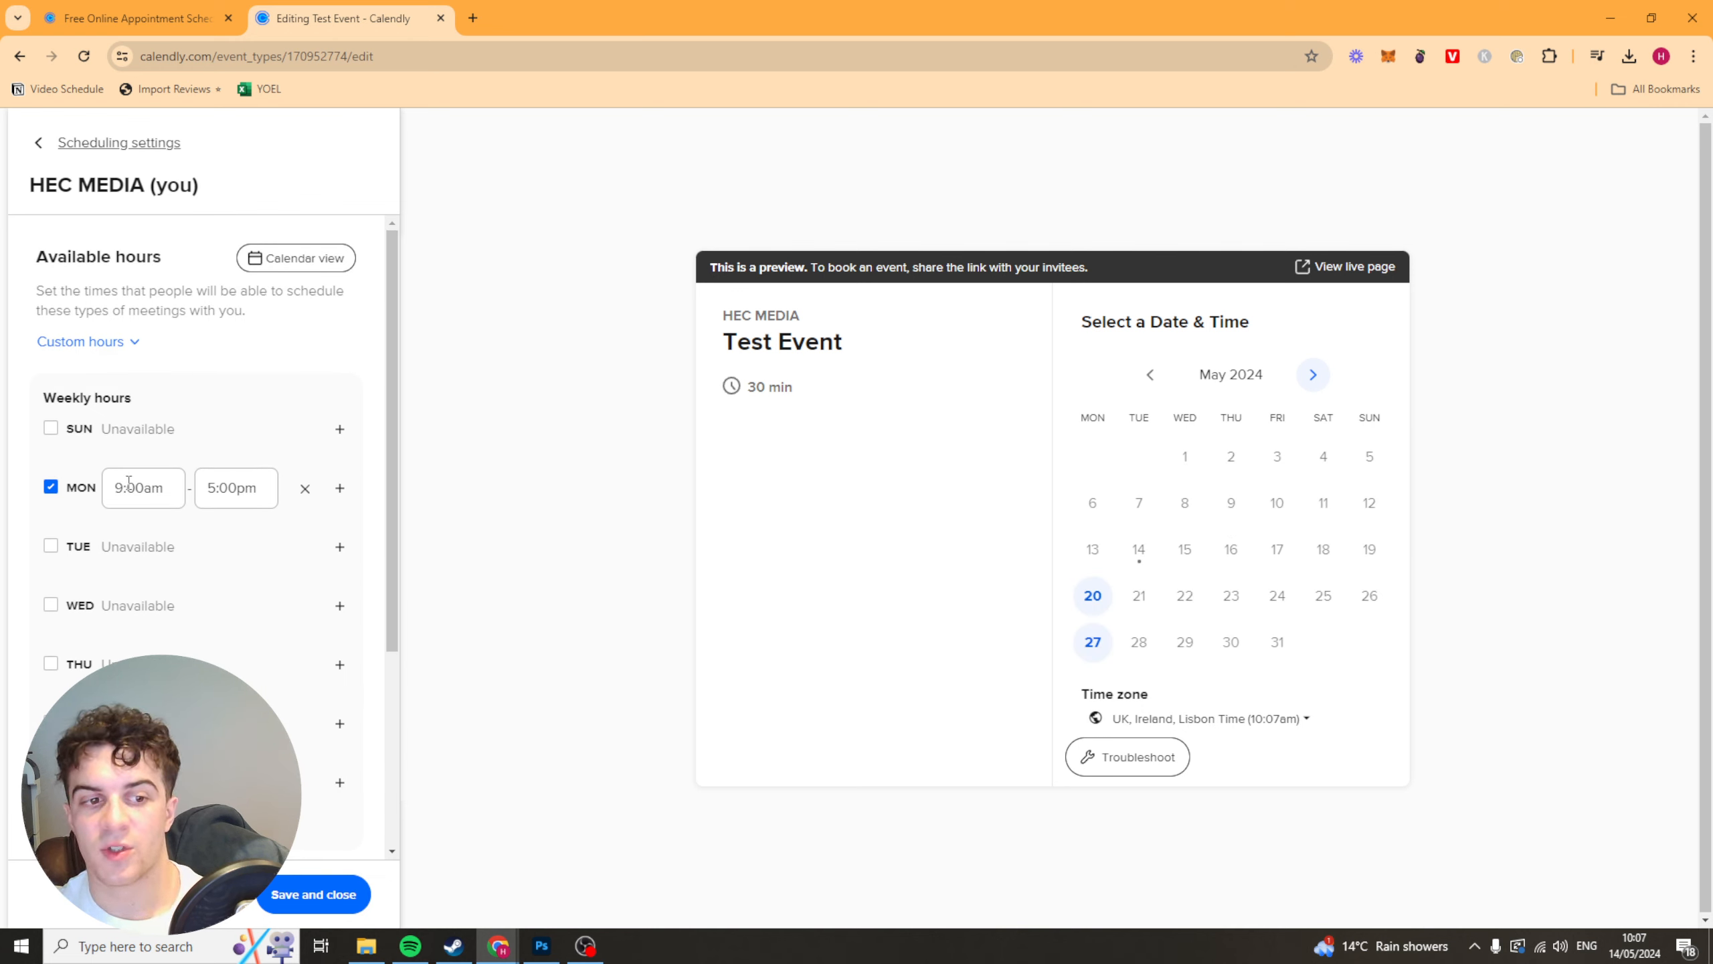
- Set the end time of Monday's available hours to 10:00pm
click(204, 479)
scroll(247, 648, down, 5)
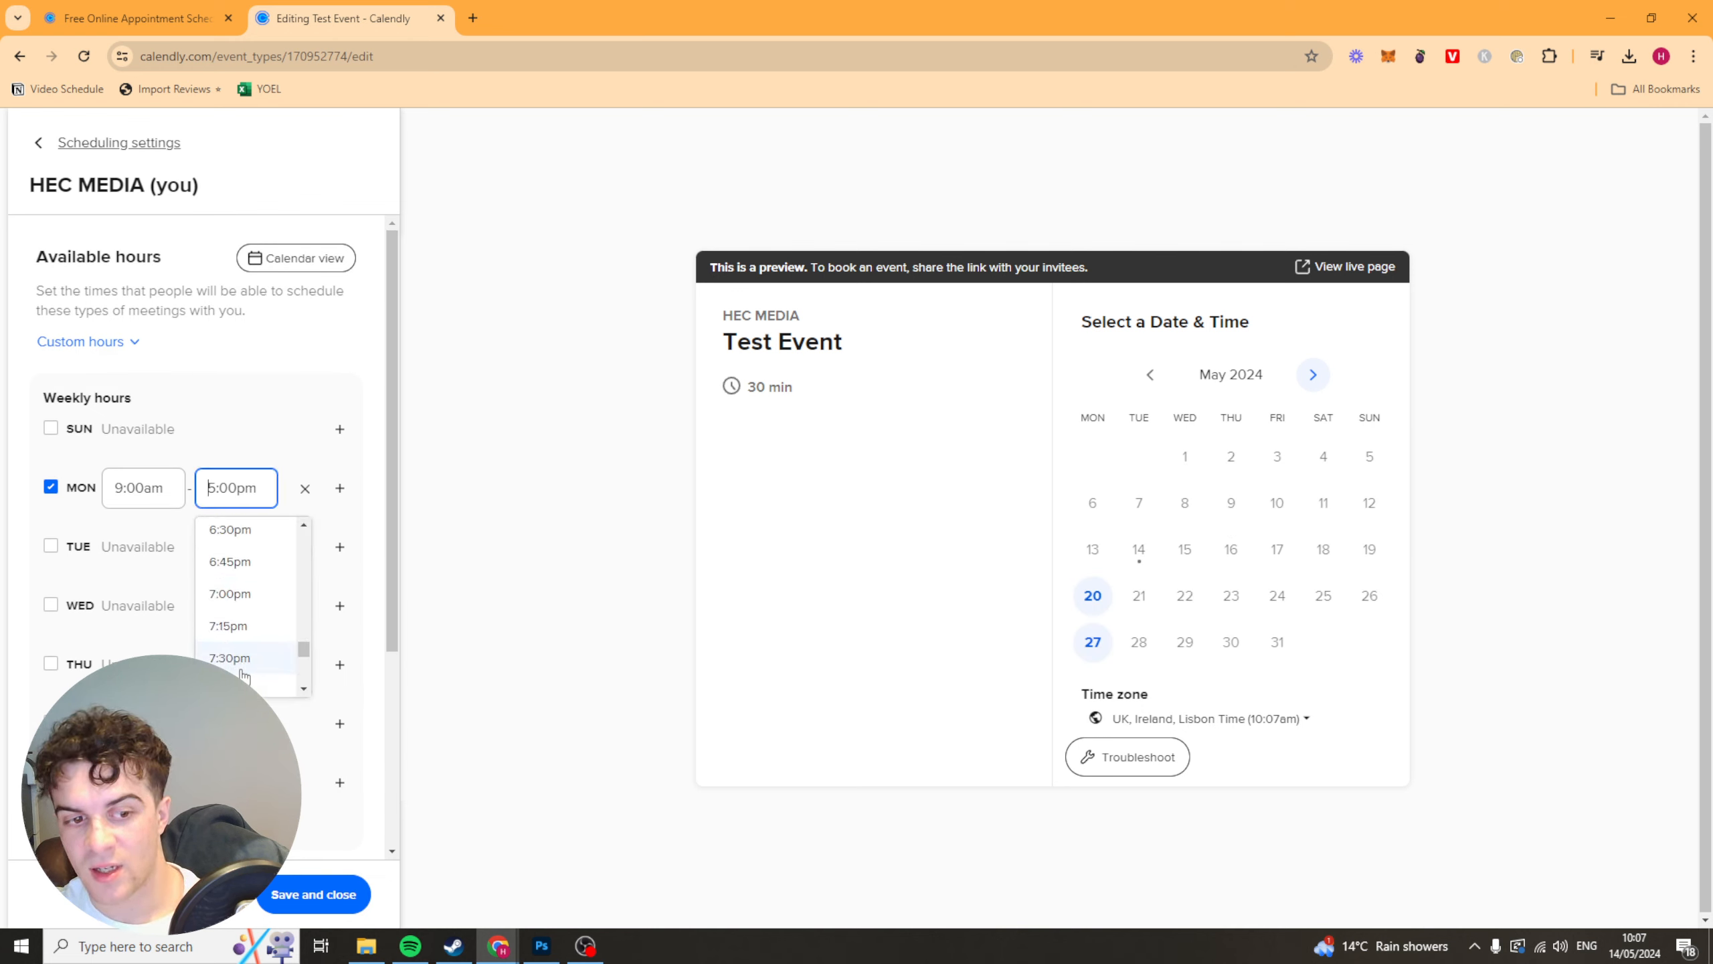
scroll(248, 678, down, 2)
click(240, 620)
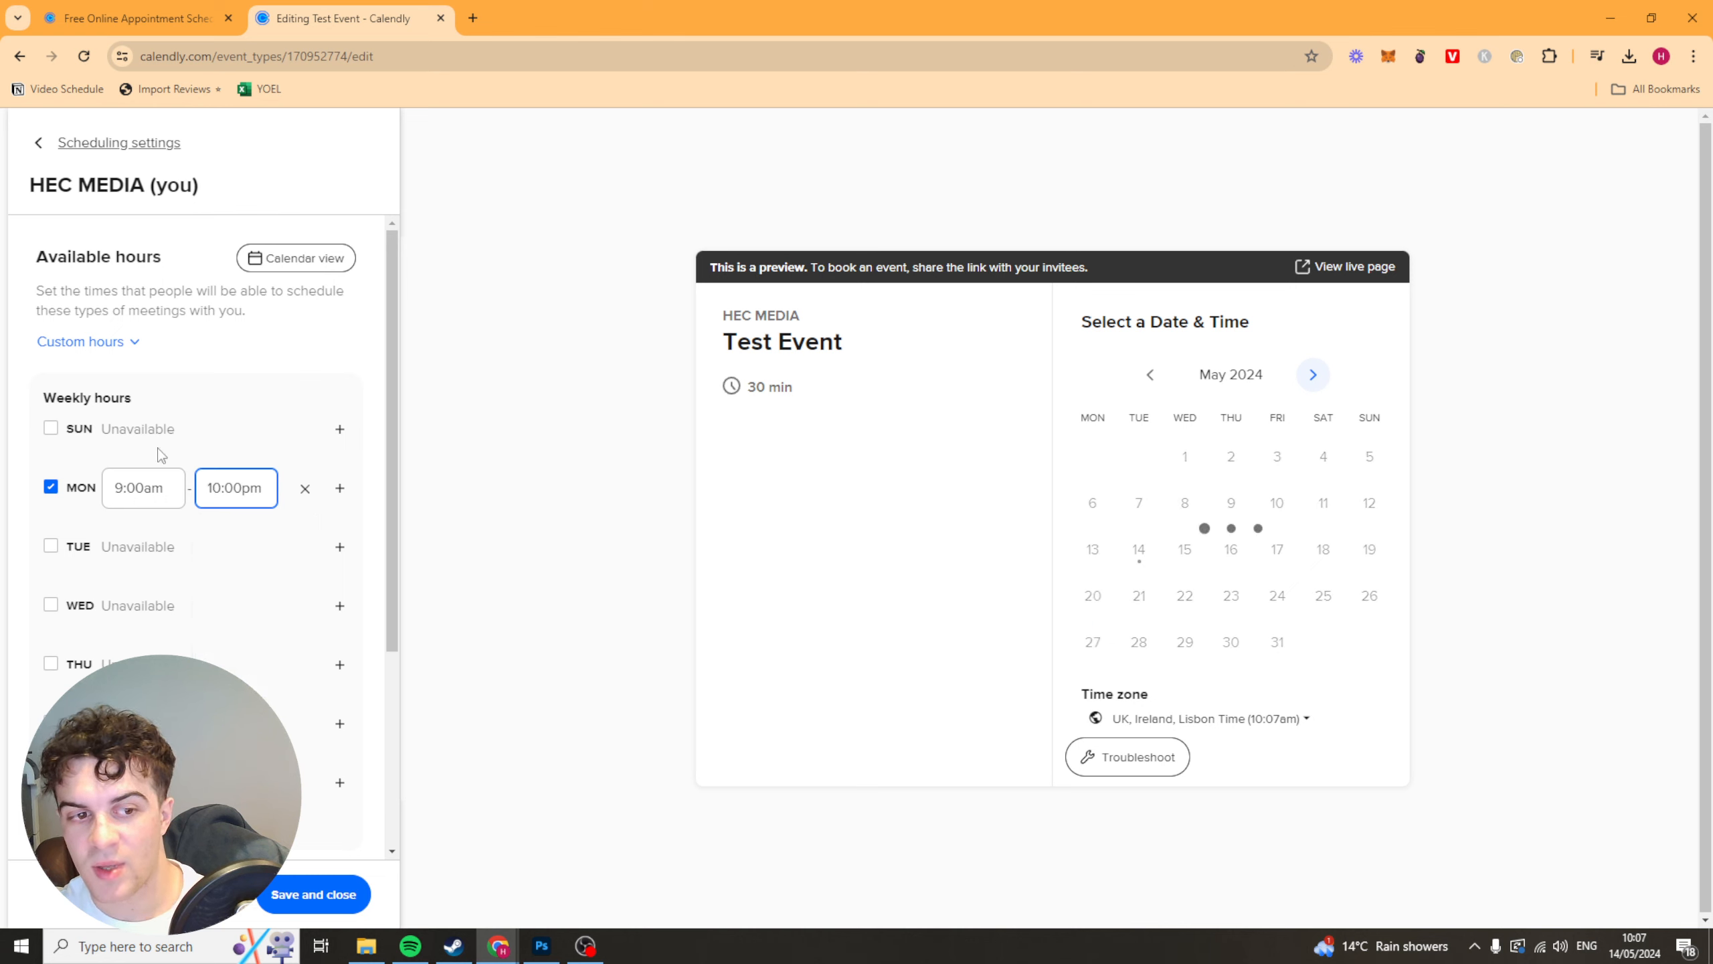
- Add a second time interval to Monday and set the first interval's end time to 11:30am
click(339, 488)
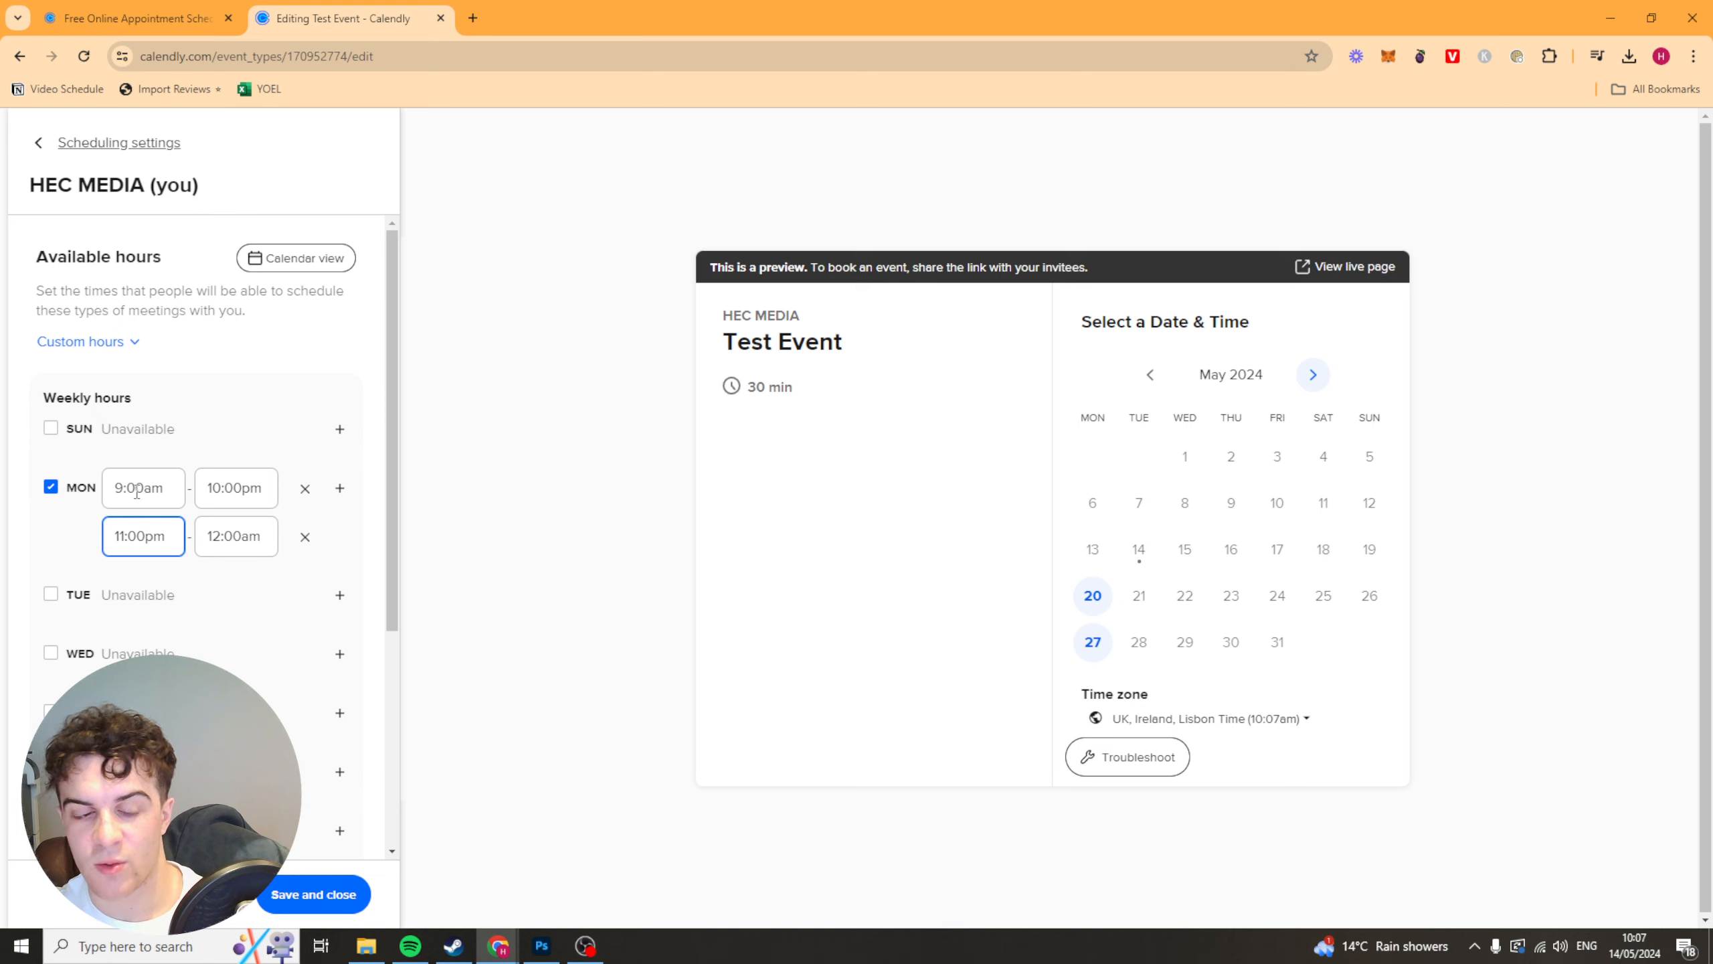
click(209, 456)
click(276, 488)
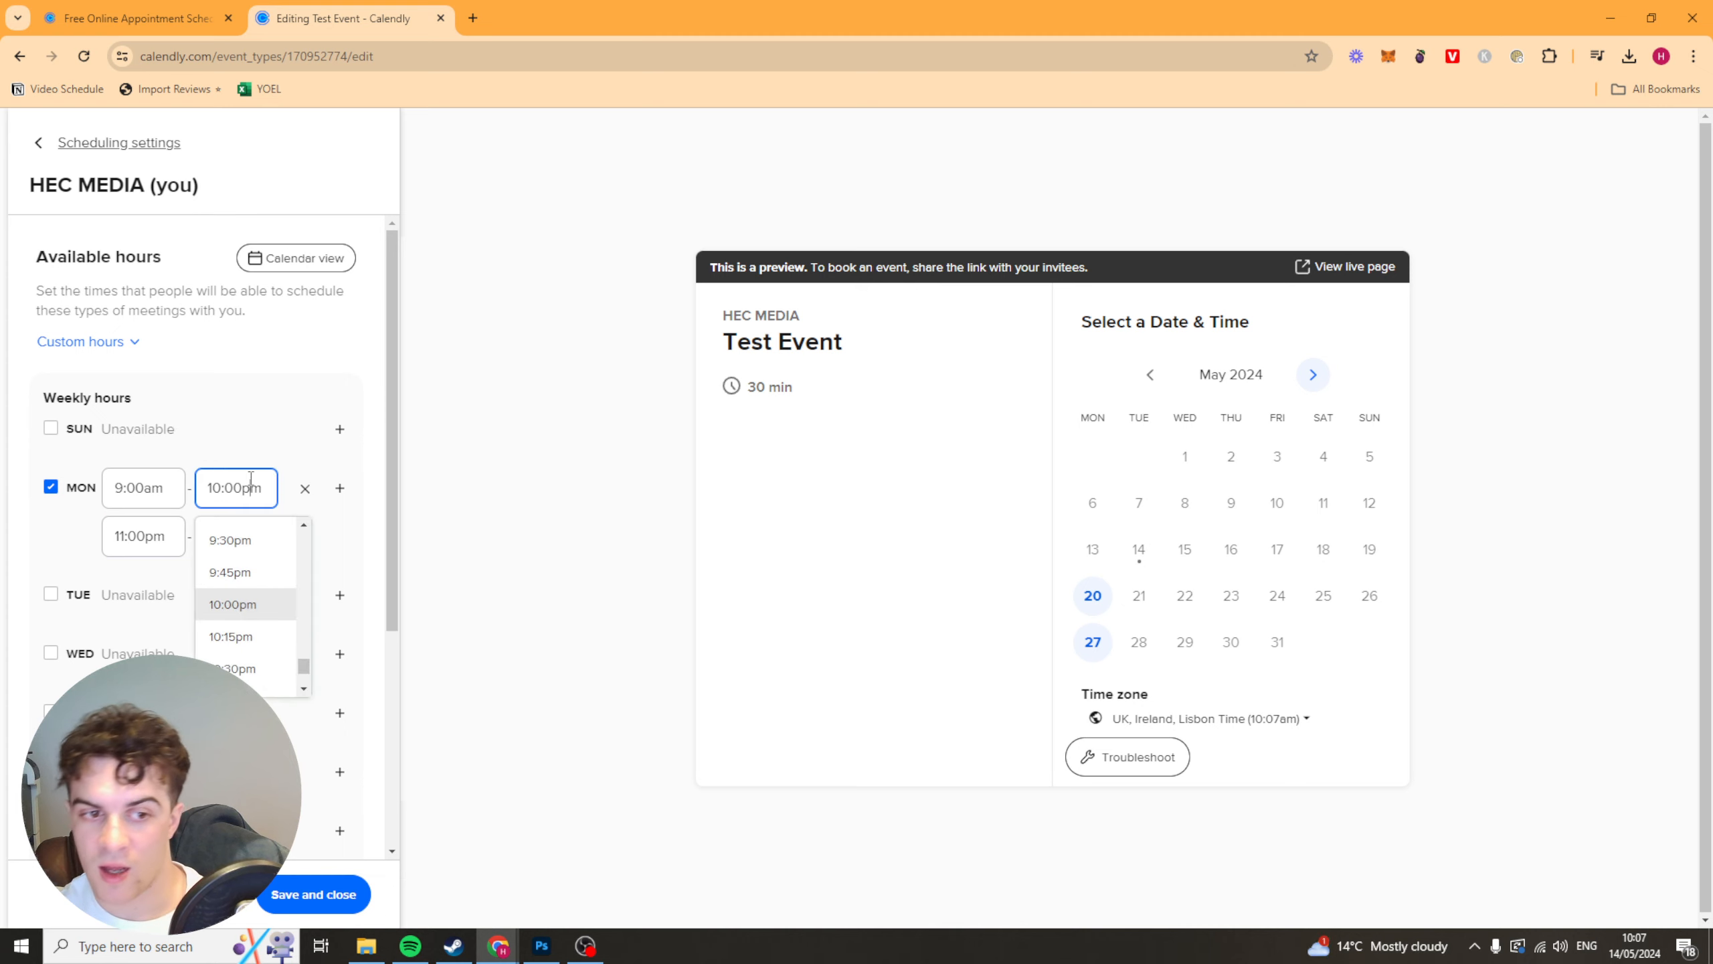
scroll(263, 585, down, 8)
drag(305, 586, 304, 613)
click(253, 660)
- Set Monday's second time interval to run from 12:00pm to 6:00pm
scroll(176, 671, up, 14)
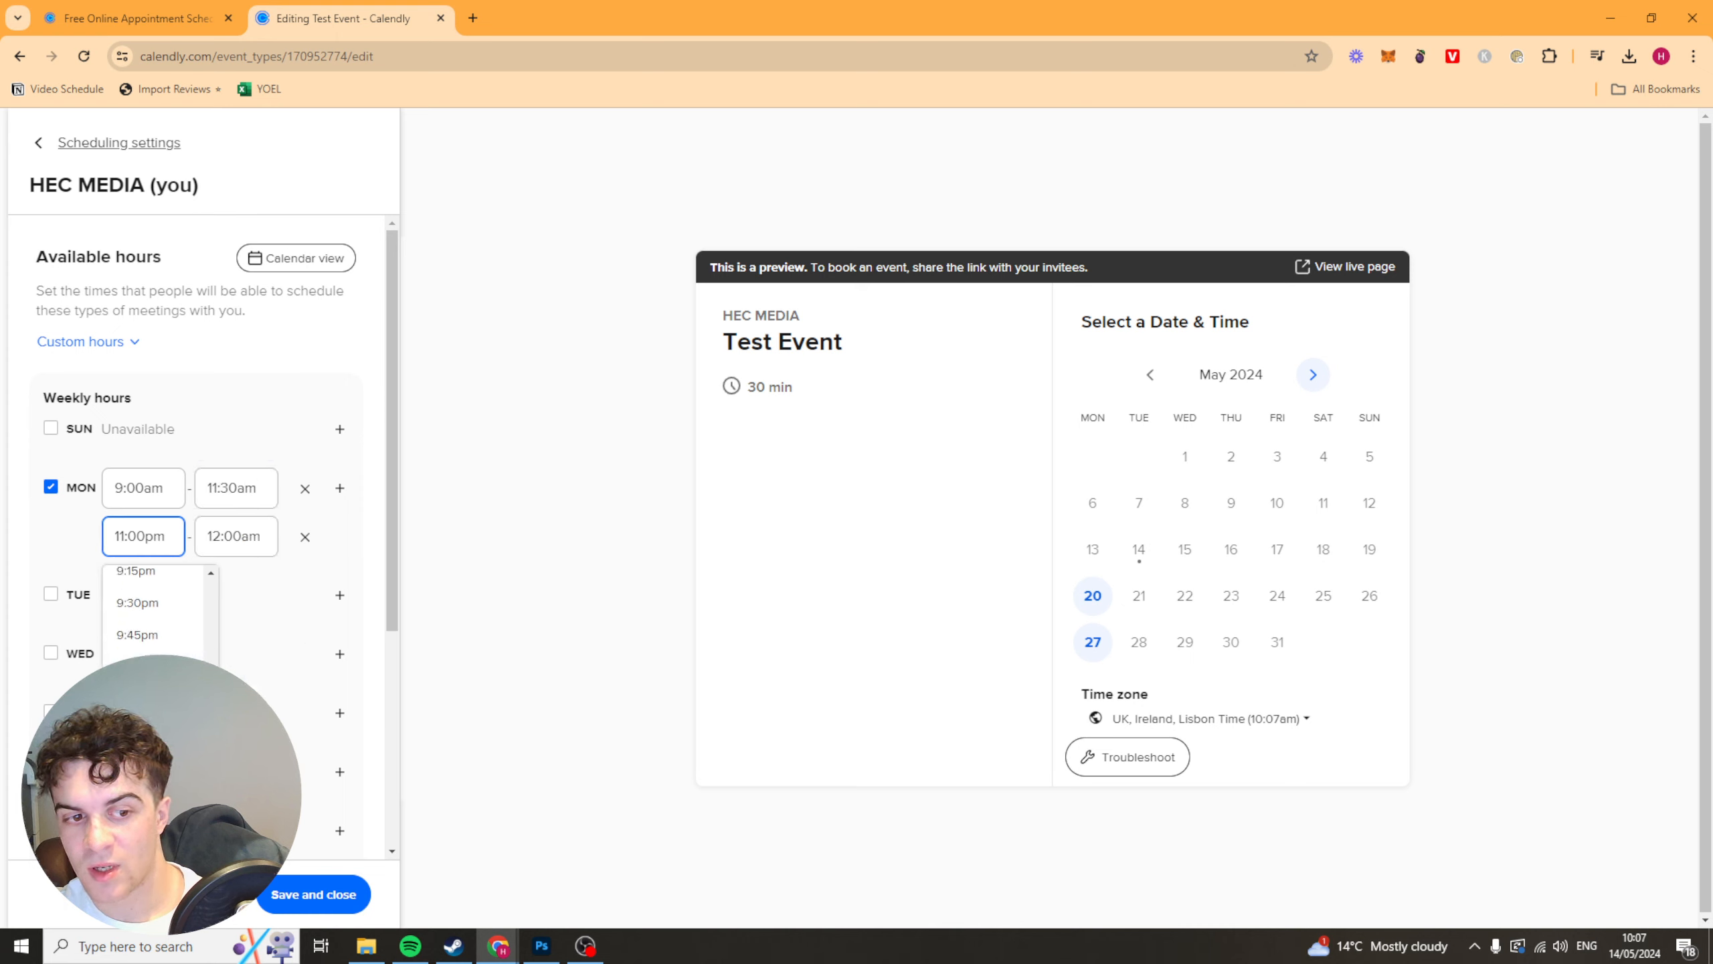
scroll(166, 637, up, 3)
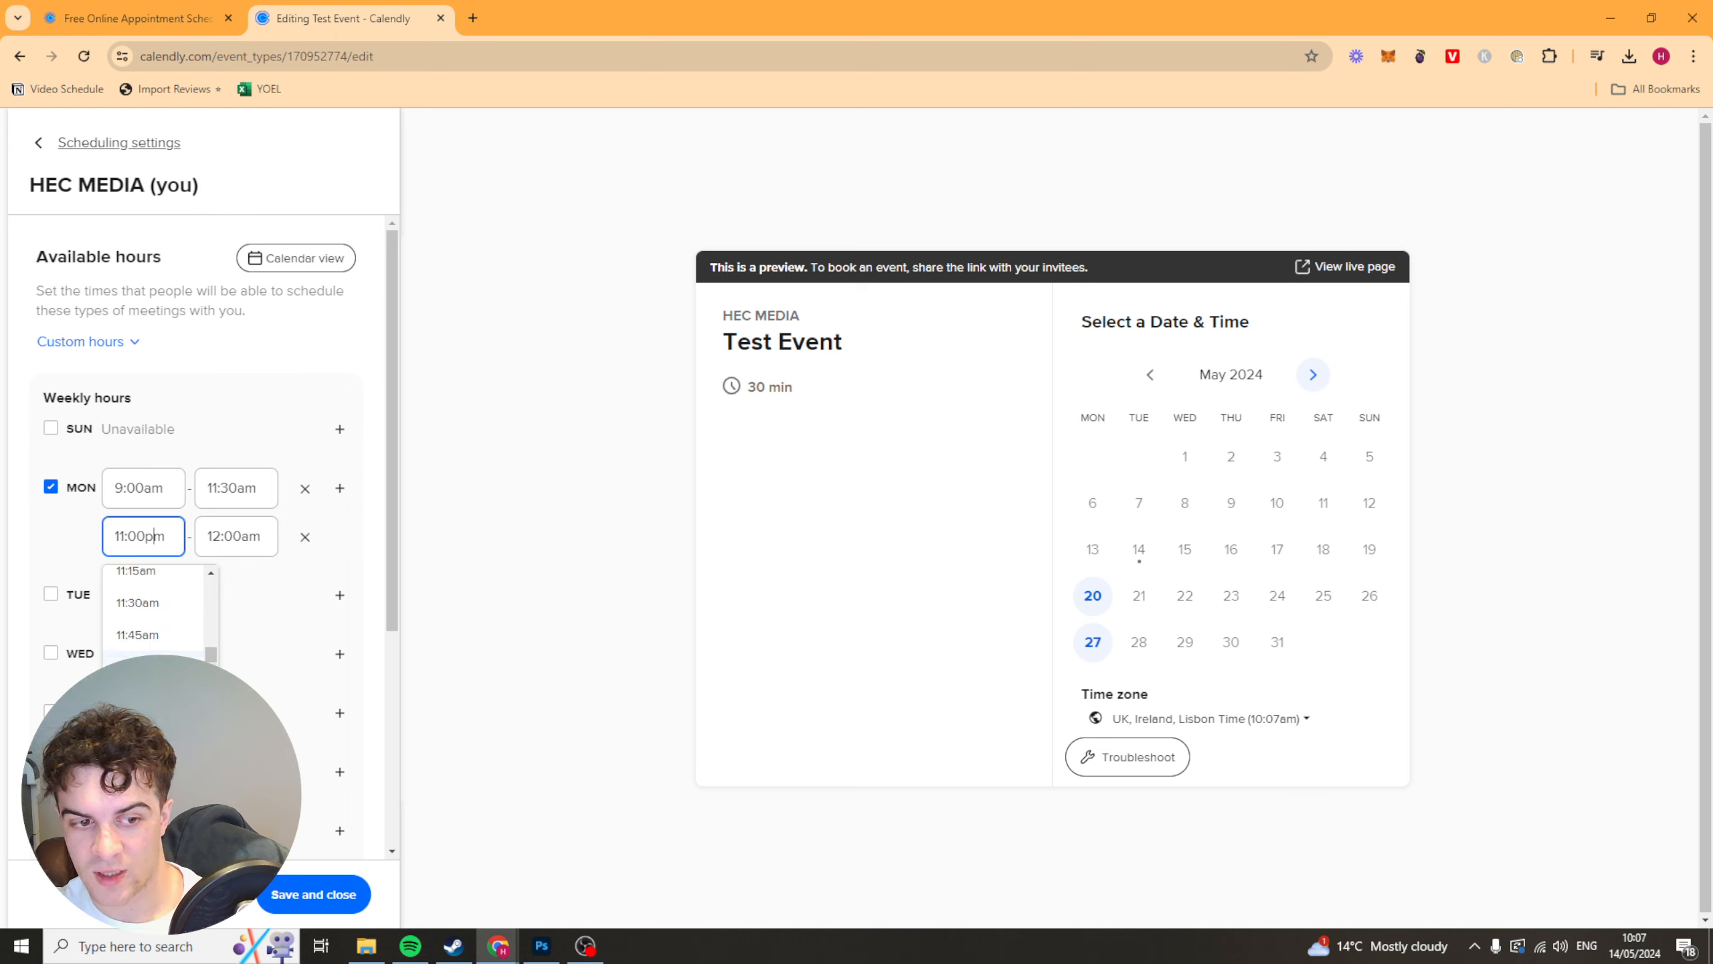
click(155, 666)
click(237, 536)
scroll(250, 674, down, 3)
scroll(294, 700, down, 20)
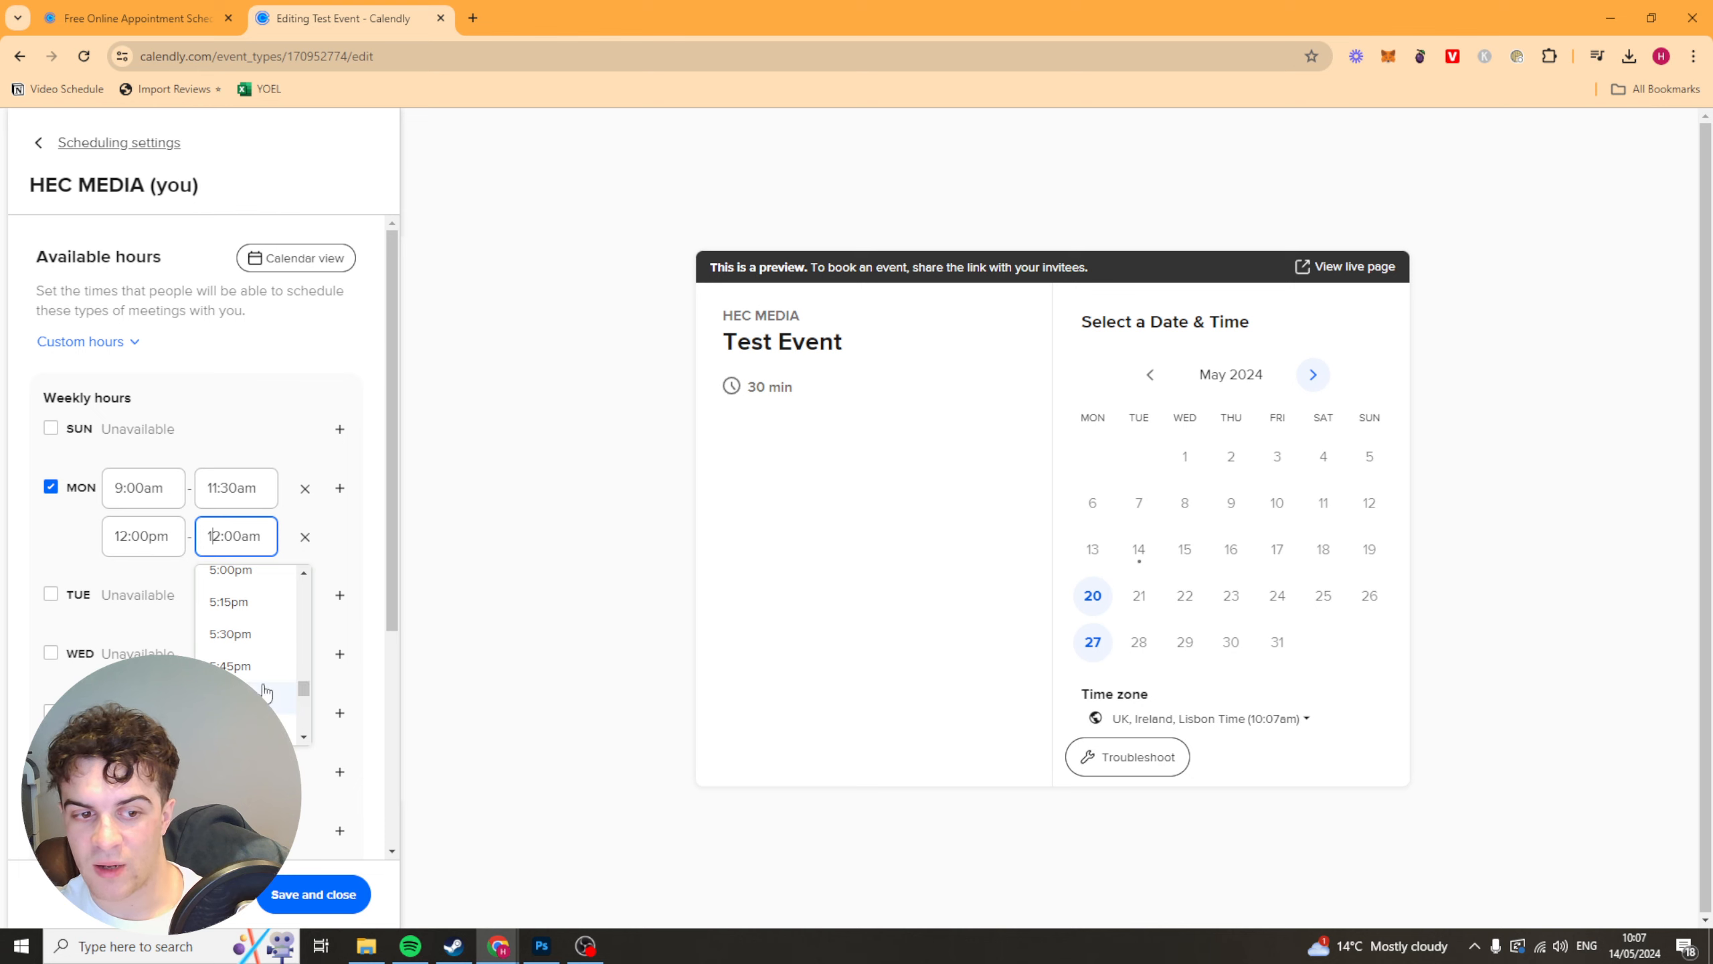
click(268, 697)
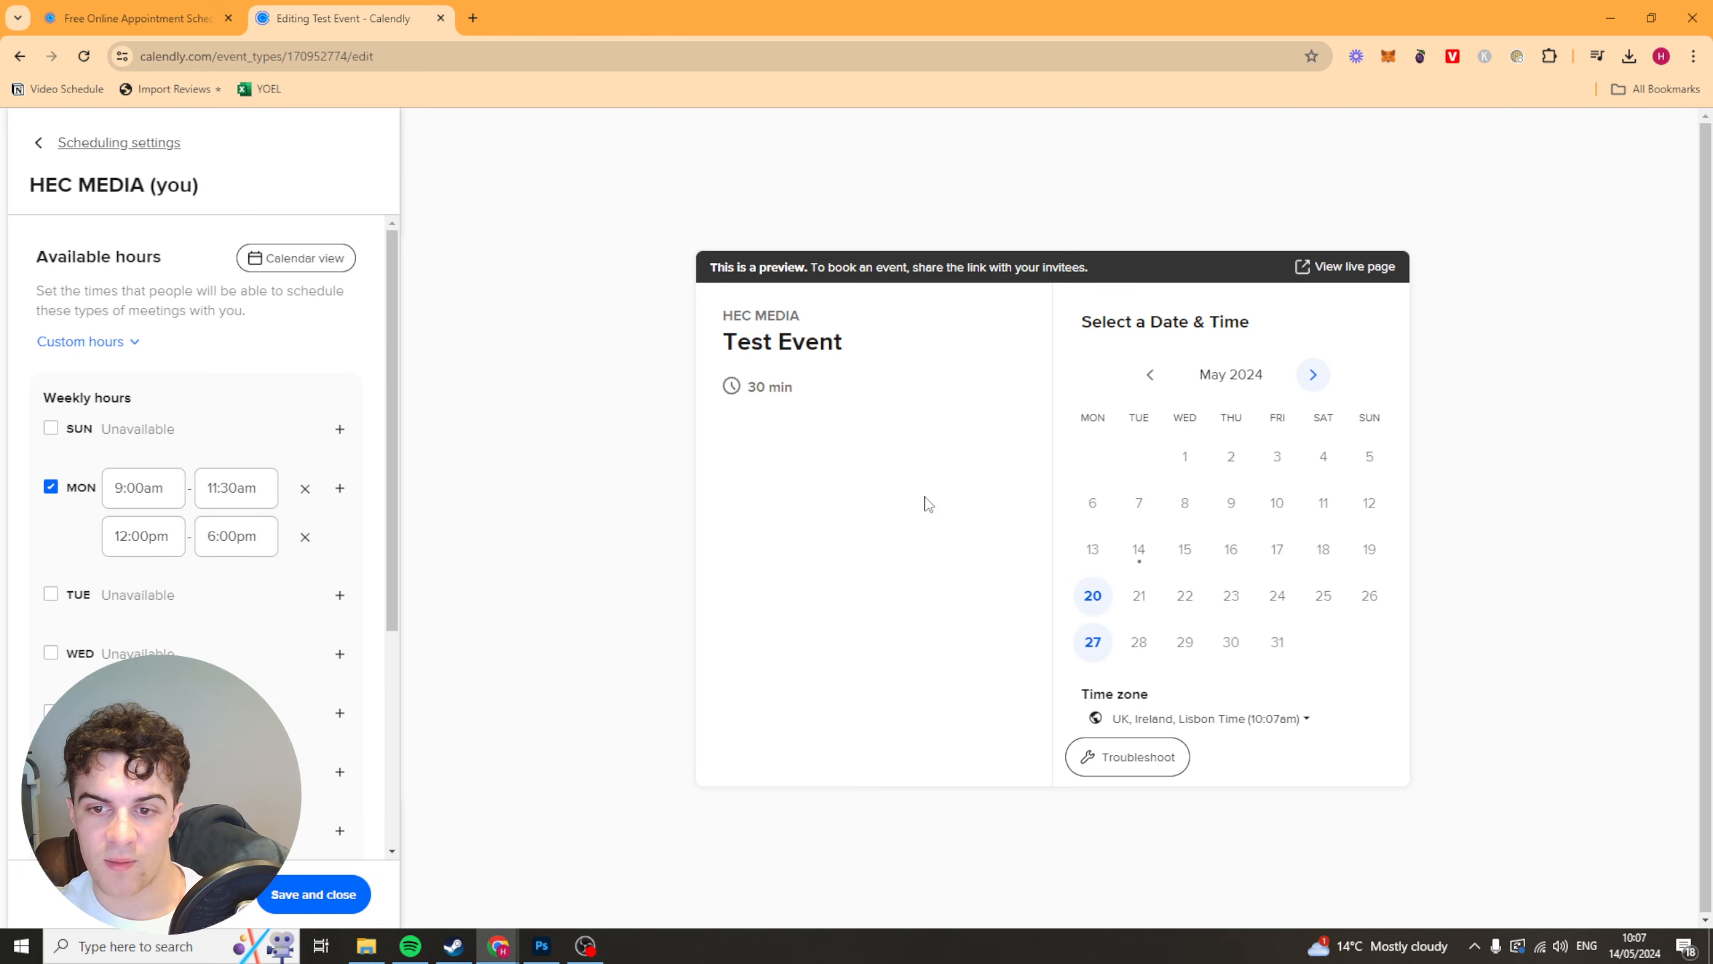
- Check the bookable times for Monday, May 20 in the preview, and save the custom available hours
click(1093, 595)
scroll(1390, 604, down, 3)
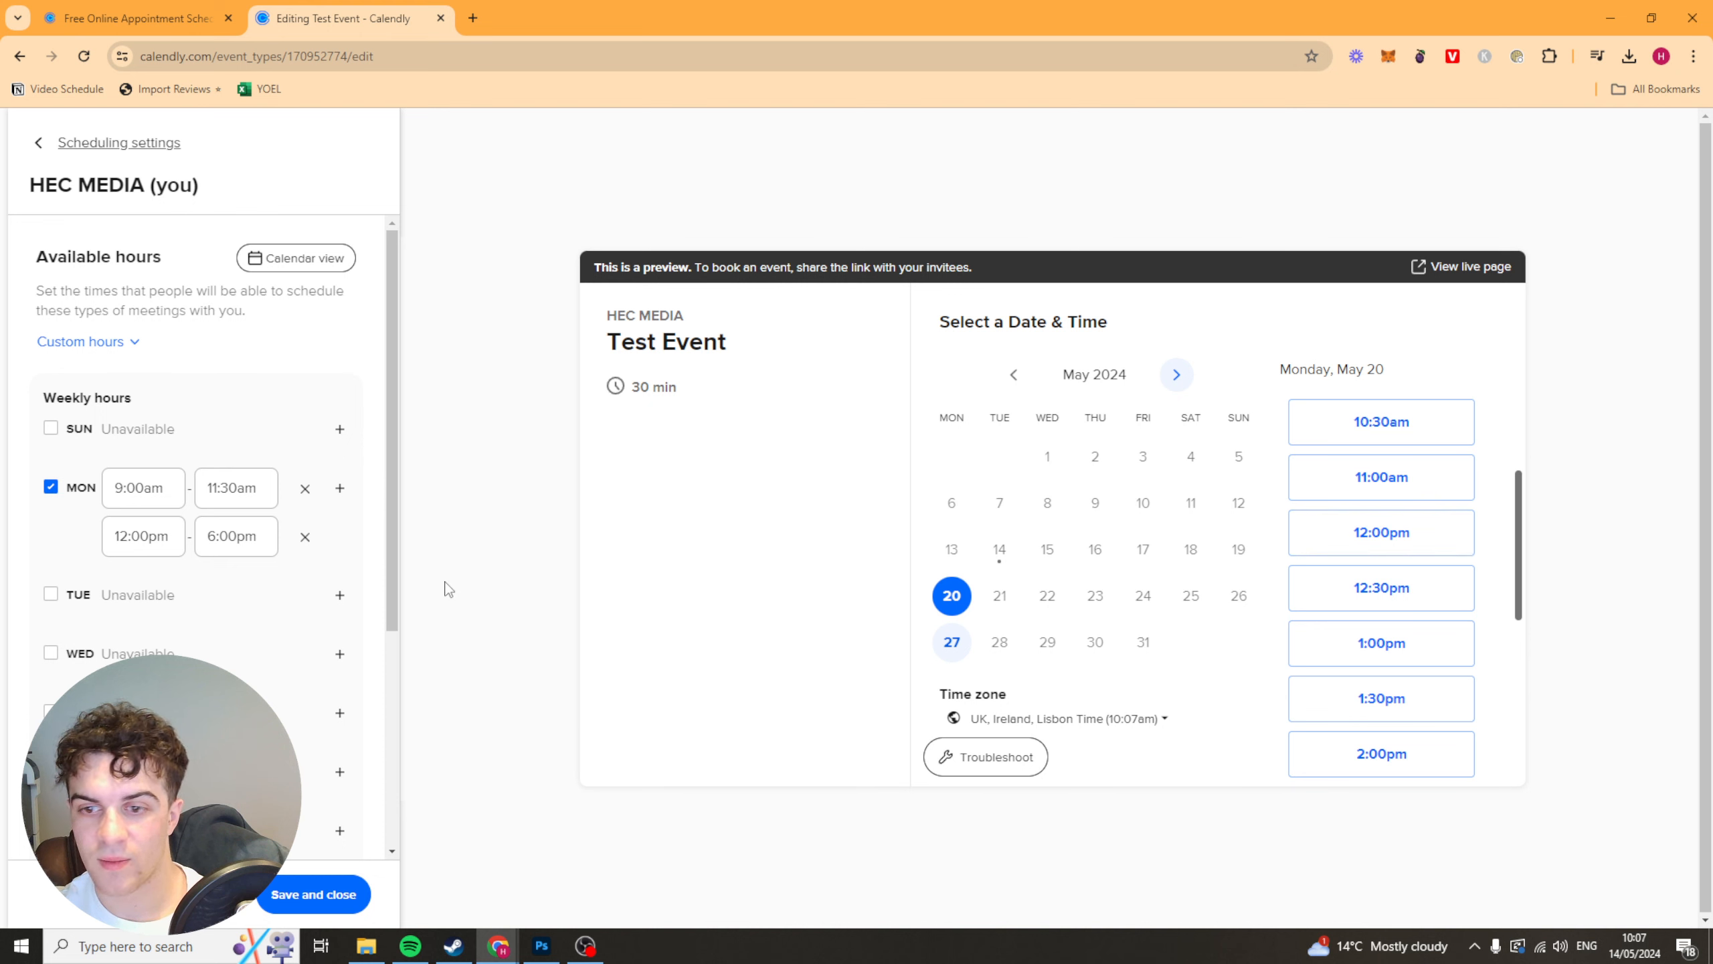
scroll(195, 567, down, 5)
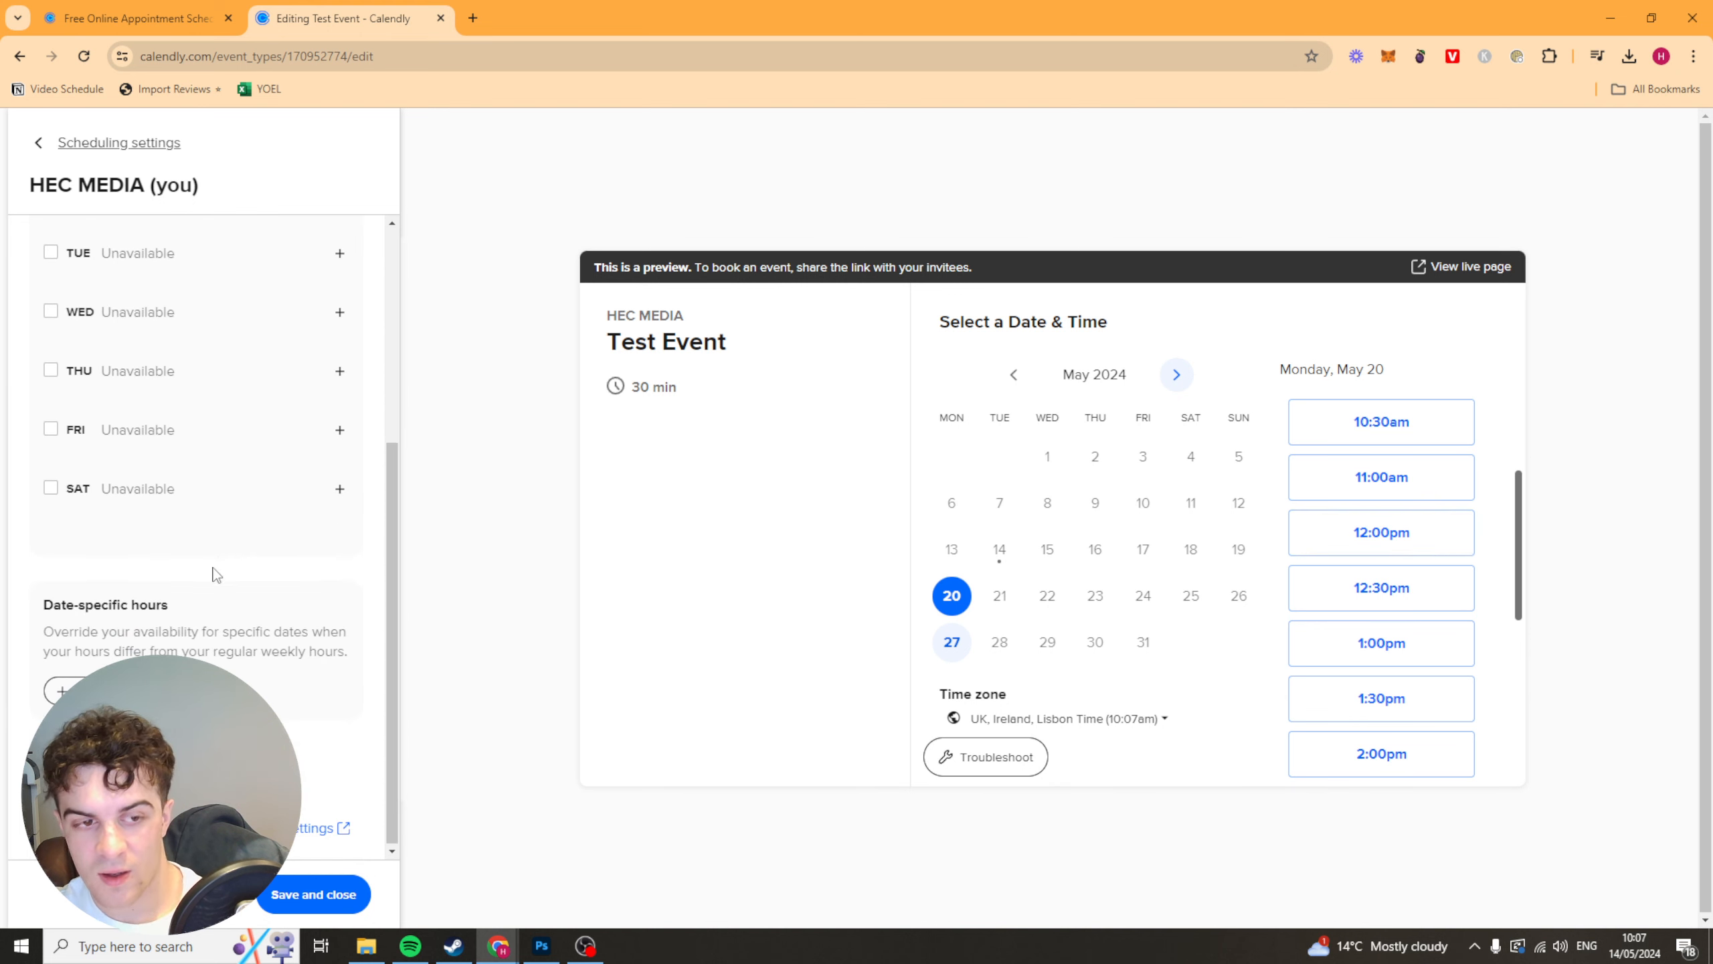
scroll(215, 574, up, 5)
click(309, 893)
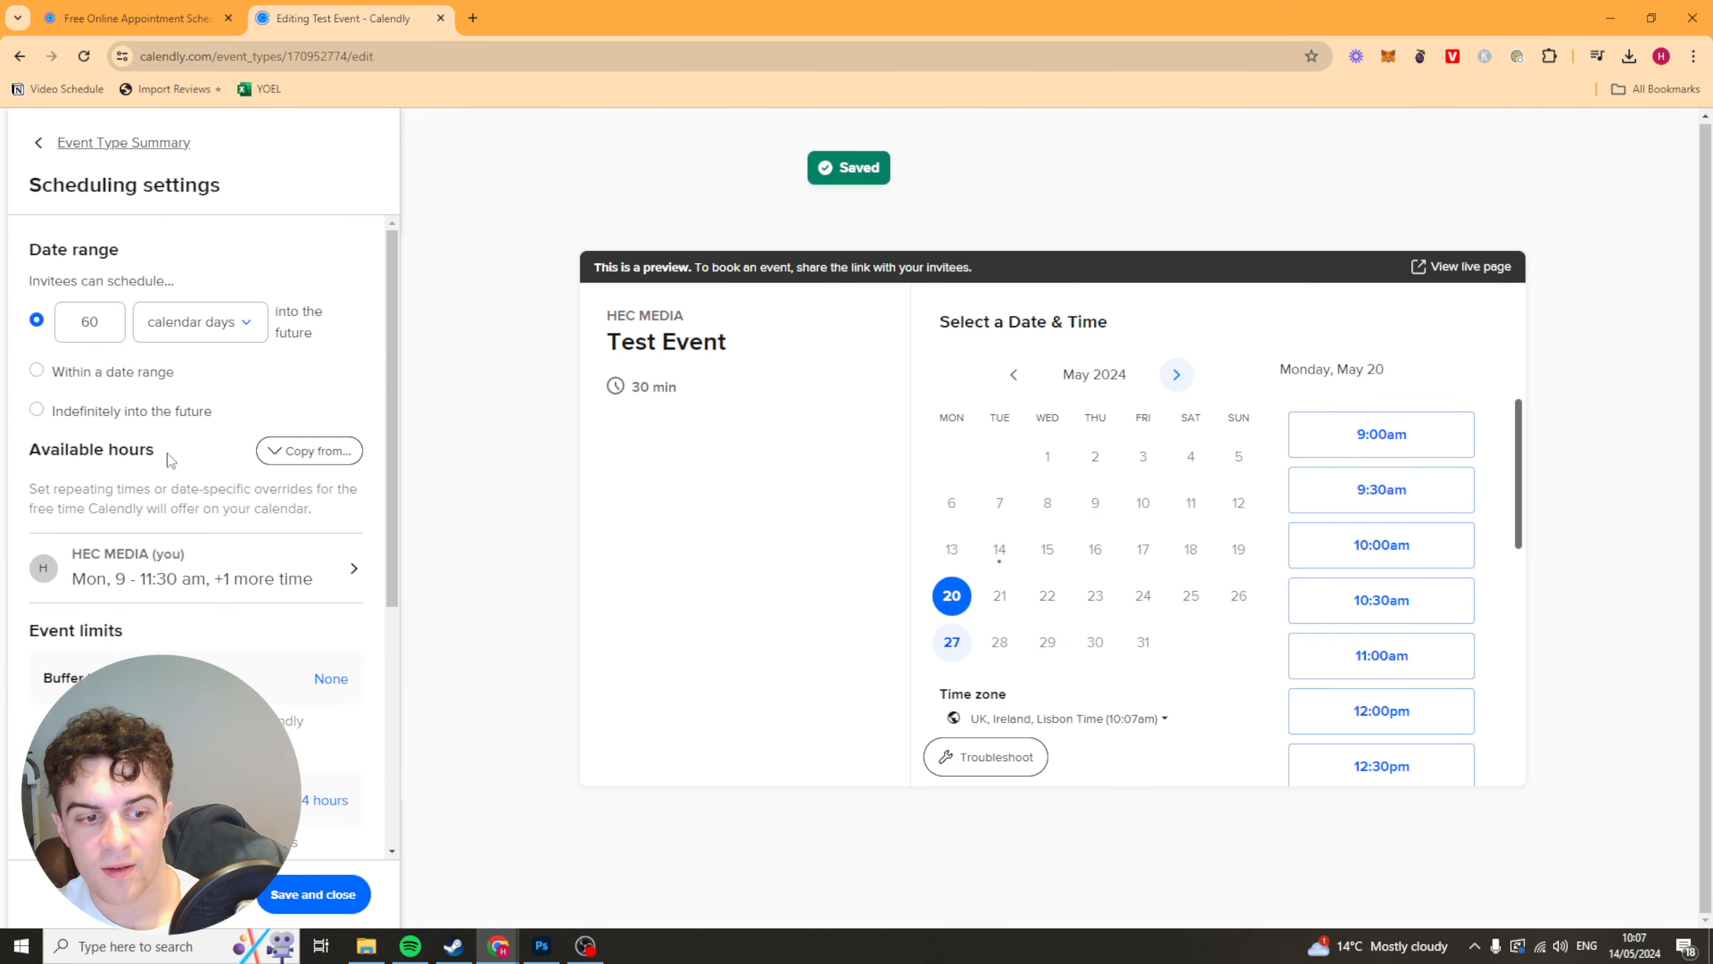
- Set the event's buffer time to 5 min before and 5 min after
scroll(170, 460, down, 4)
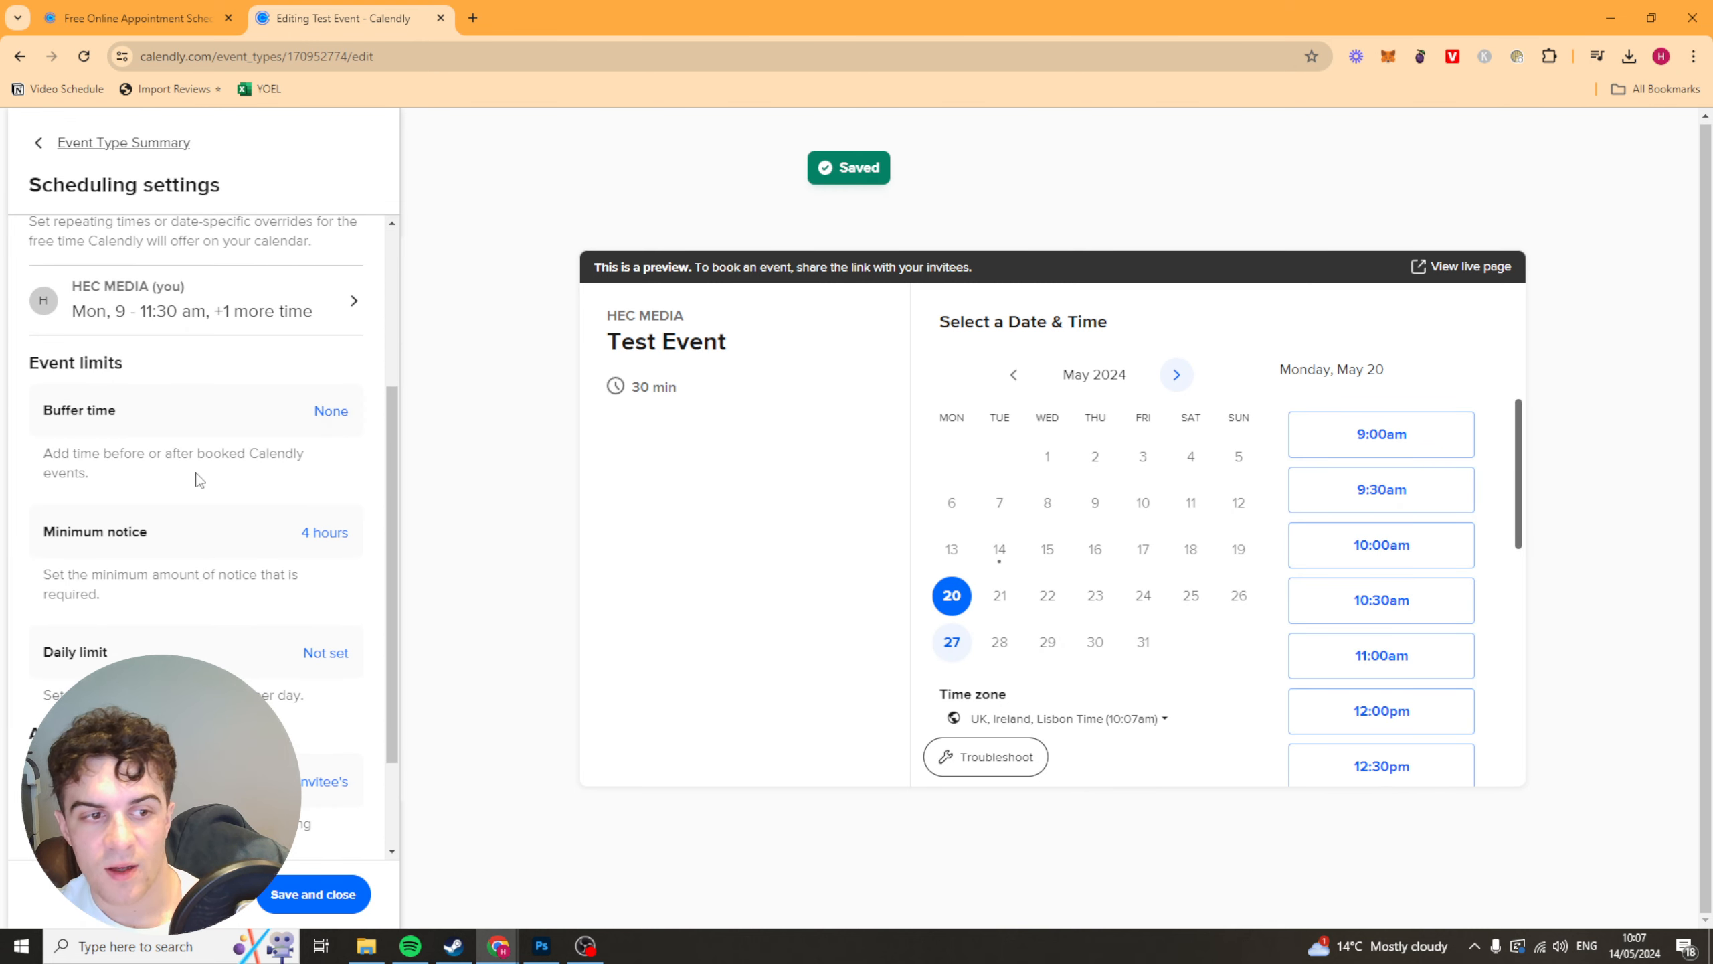
click(321, 424)
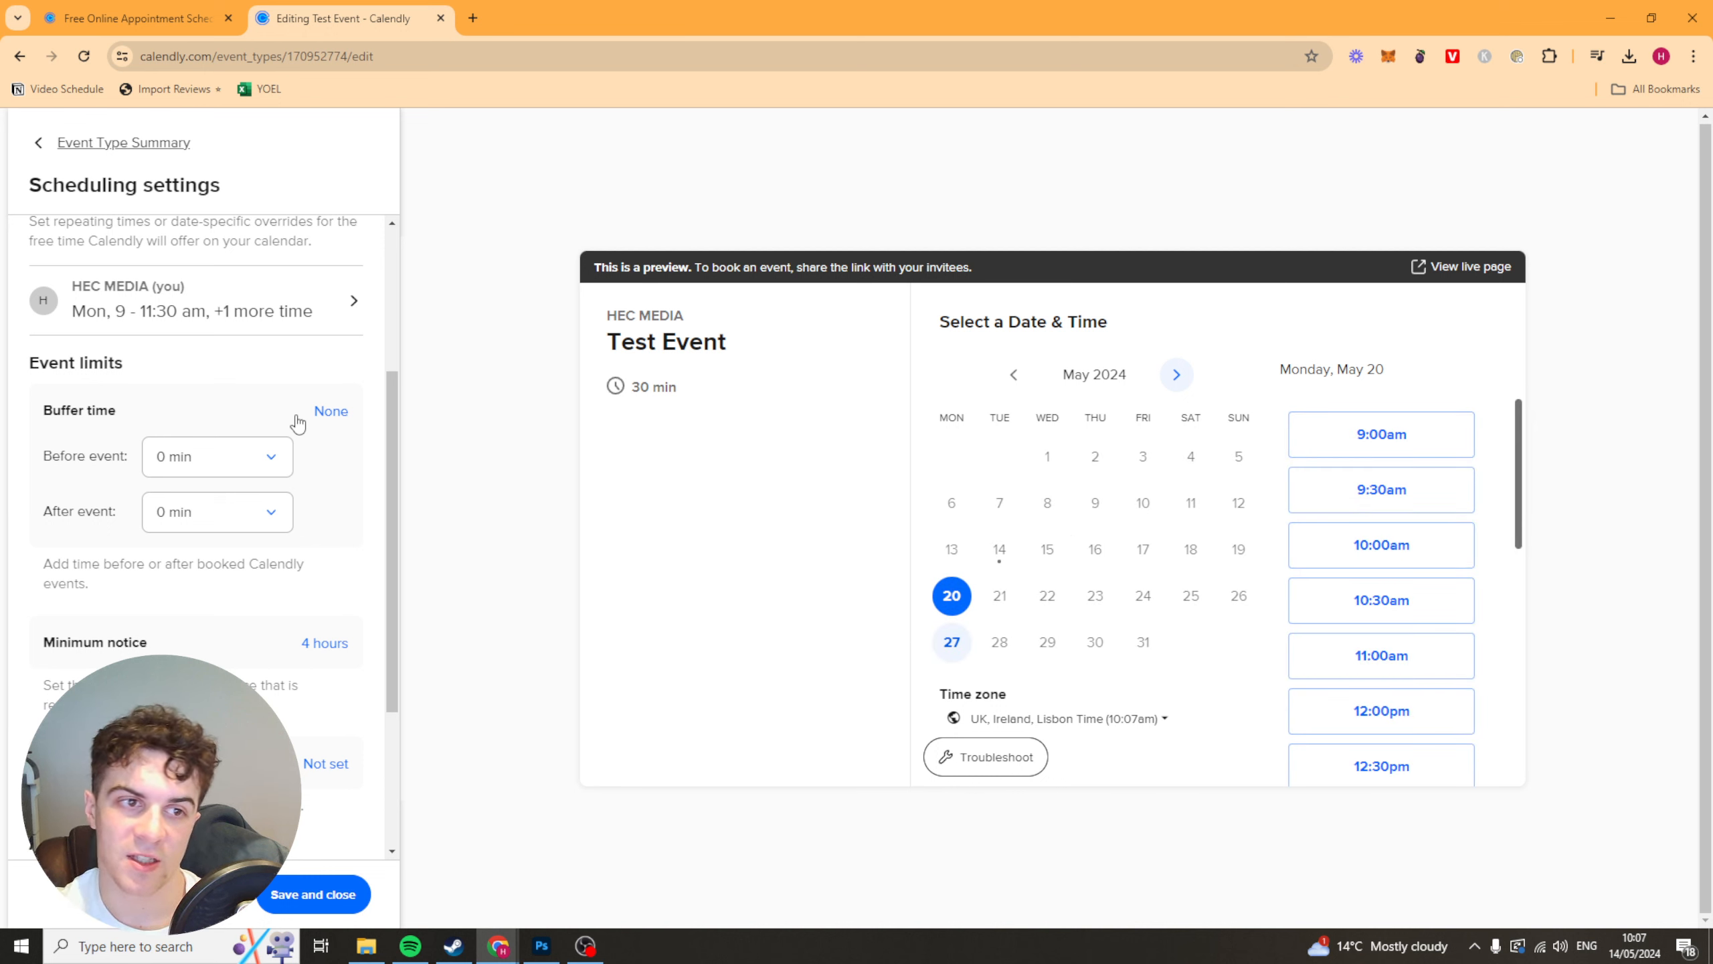
click(230, 474)
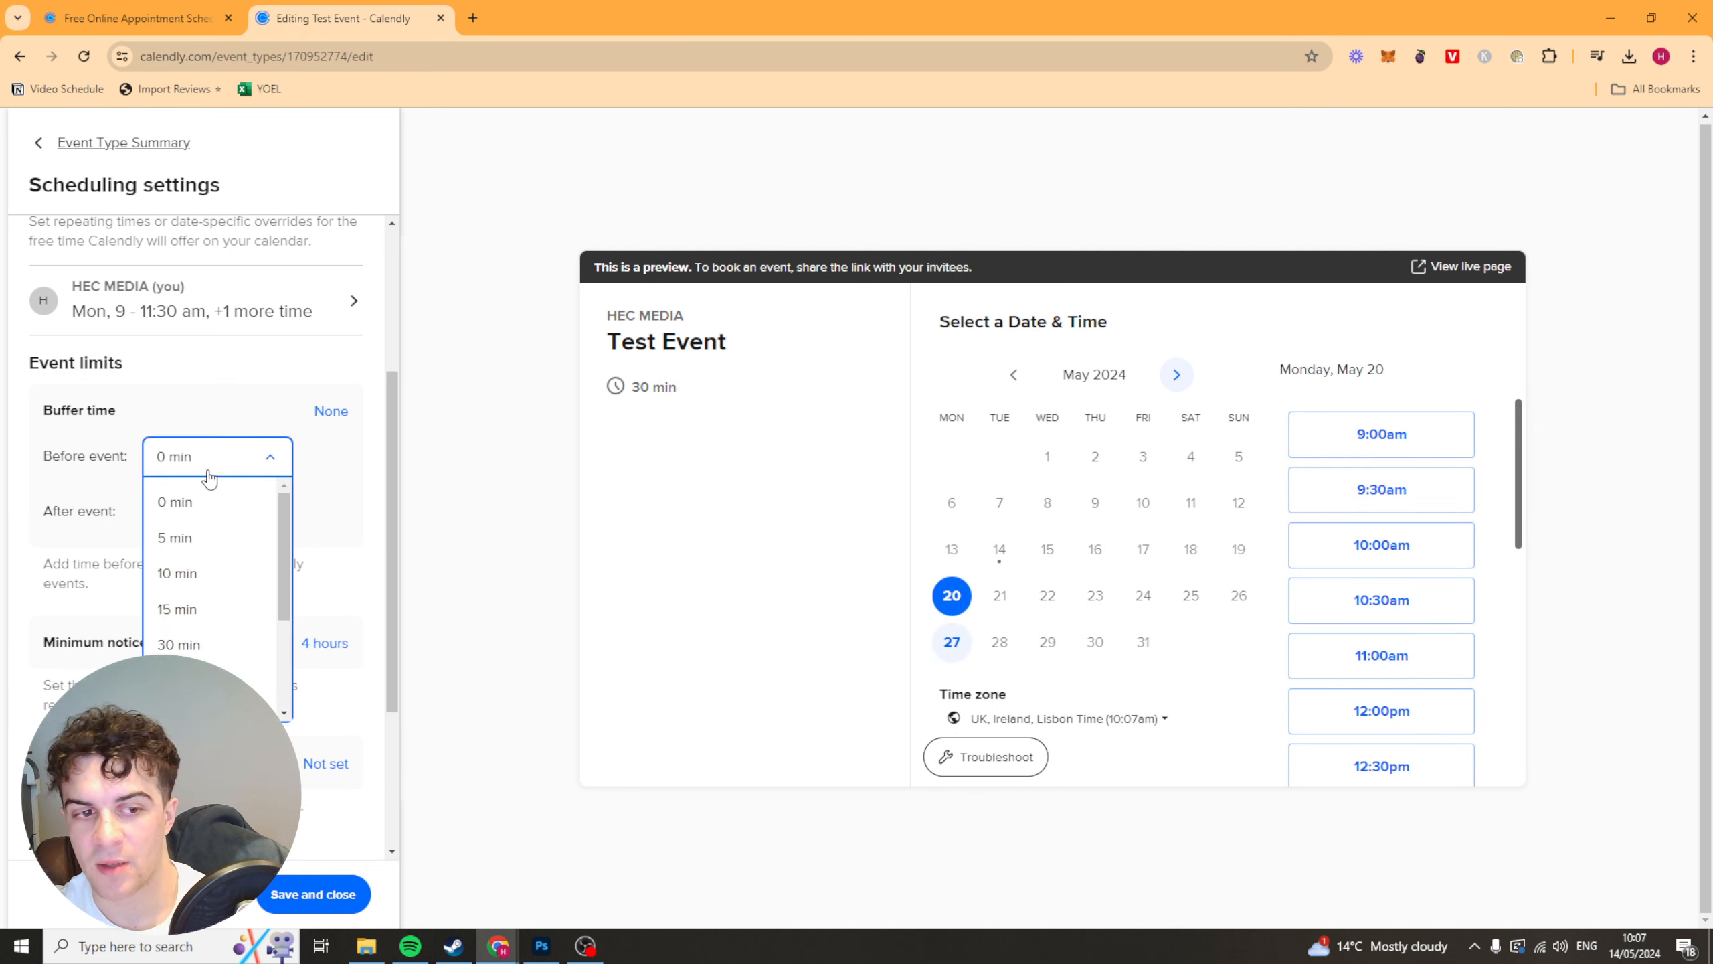
click(230, 572)
click(225, 476)
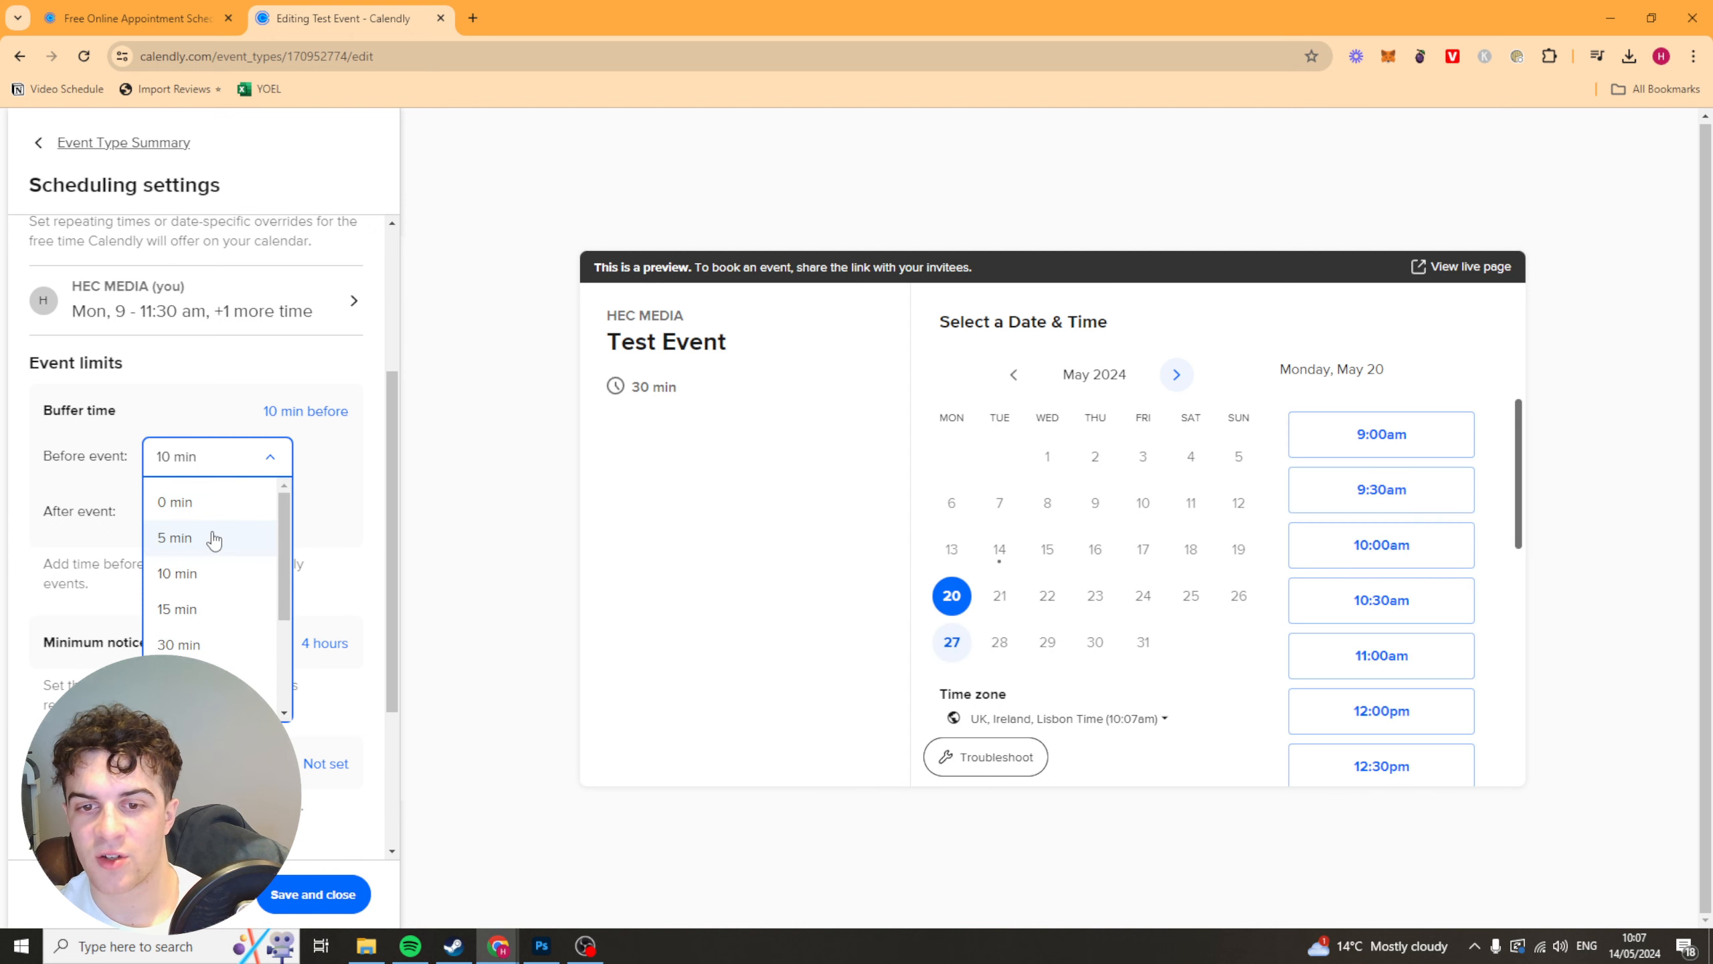
click(216, 536)
click(279, 528)
click(210, 597)
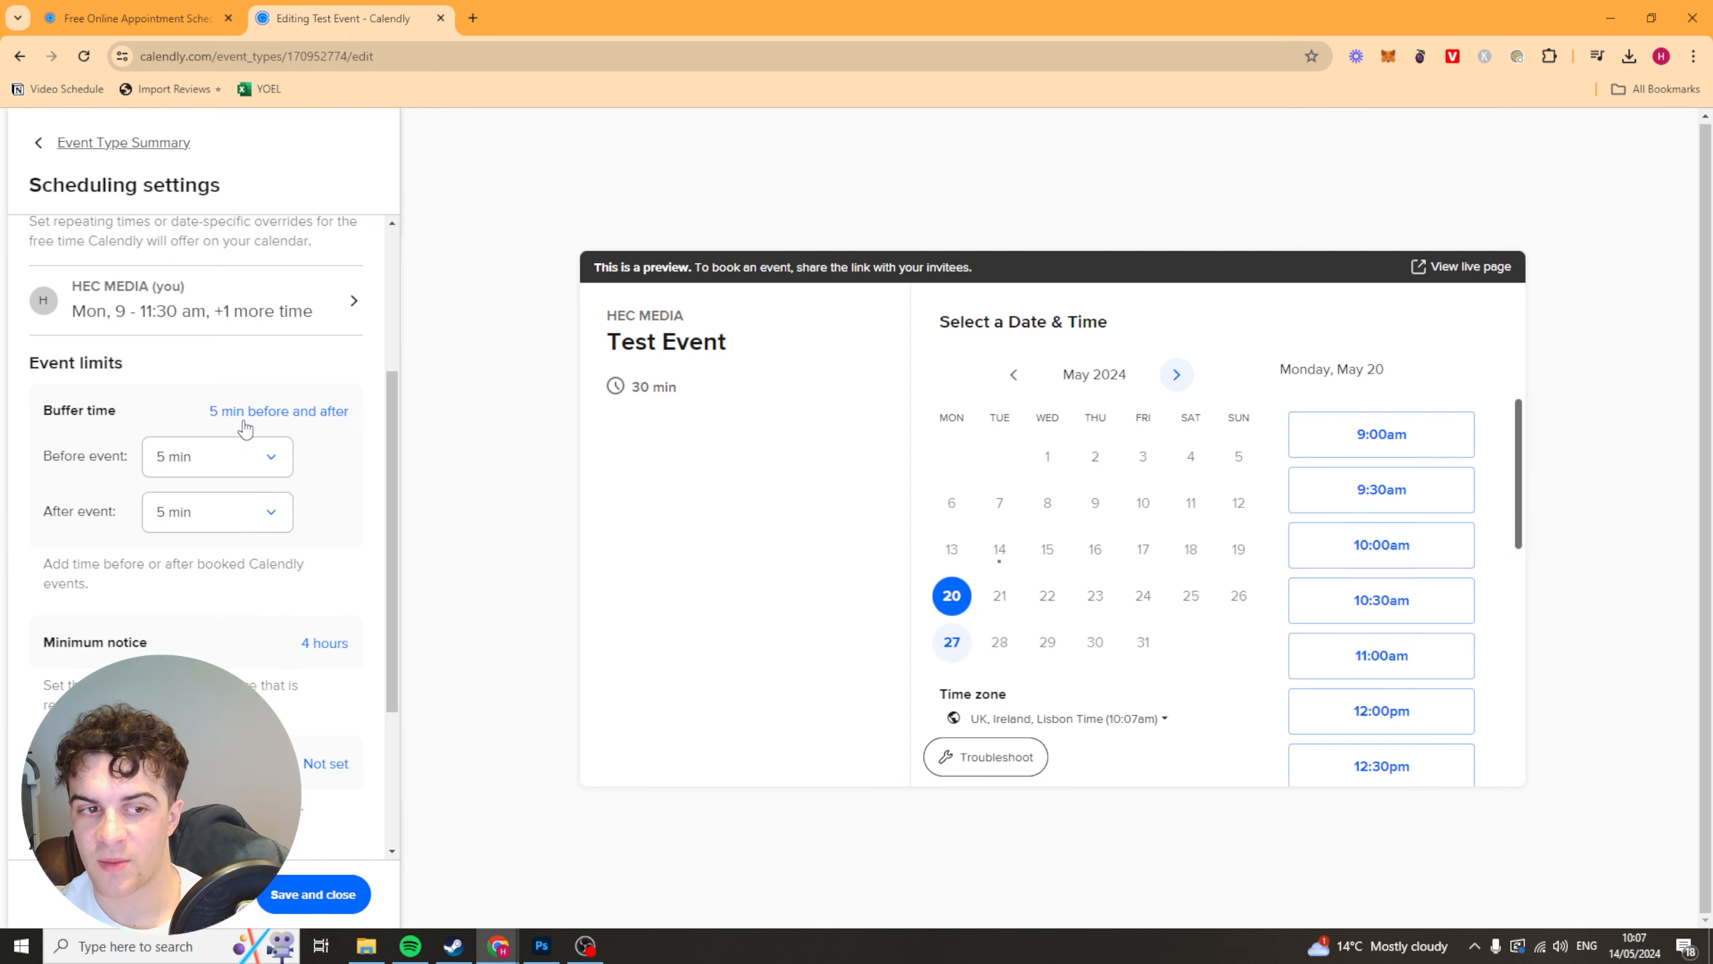
drag(202, 398, 340, 408)
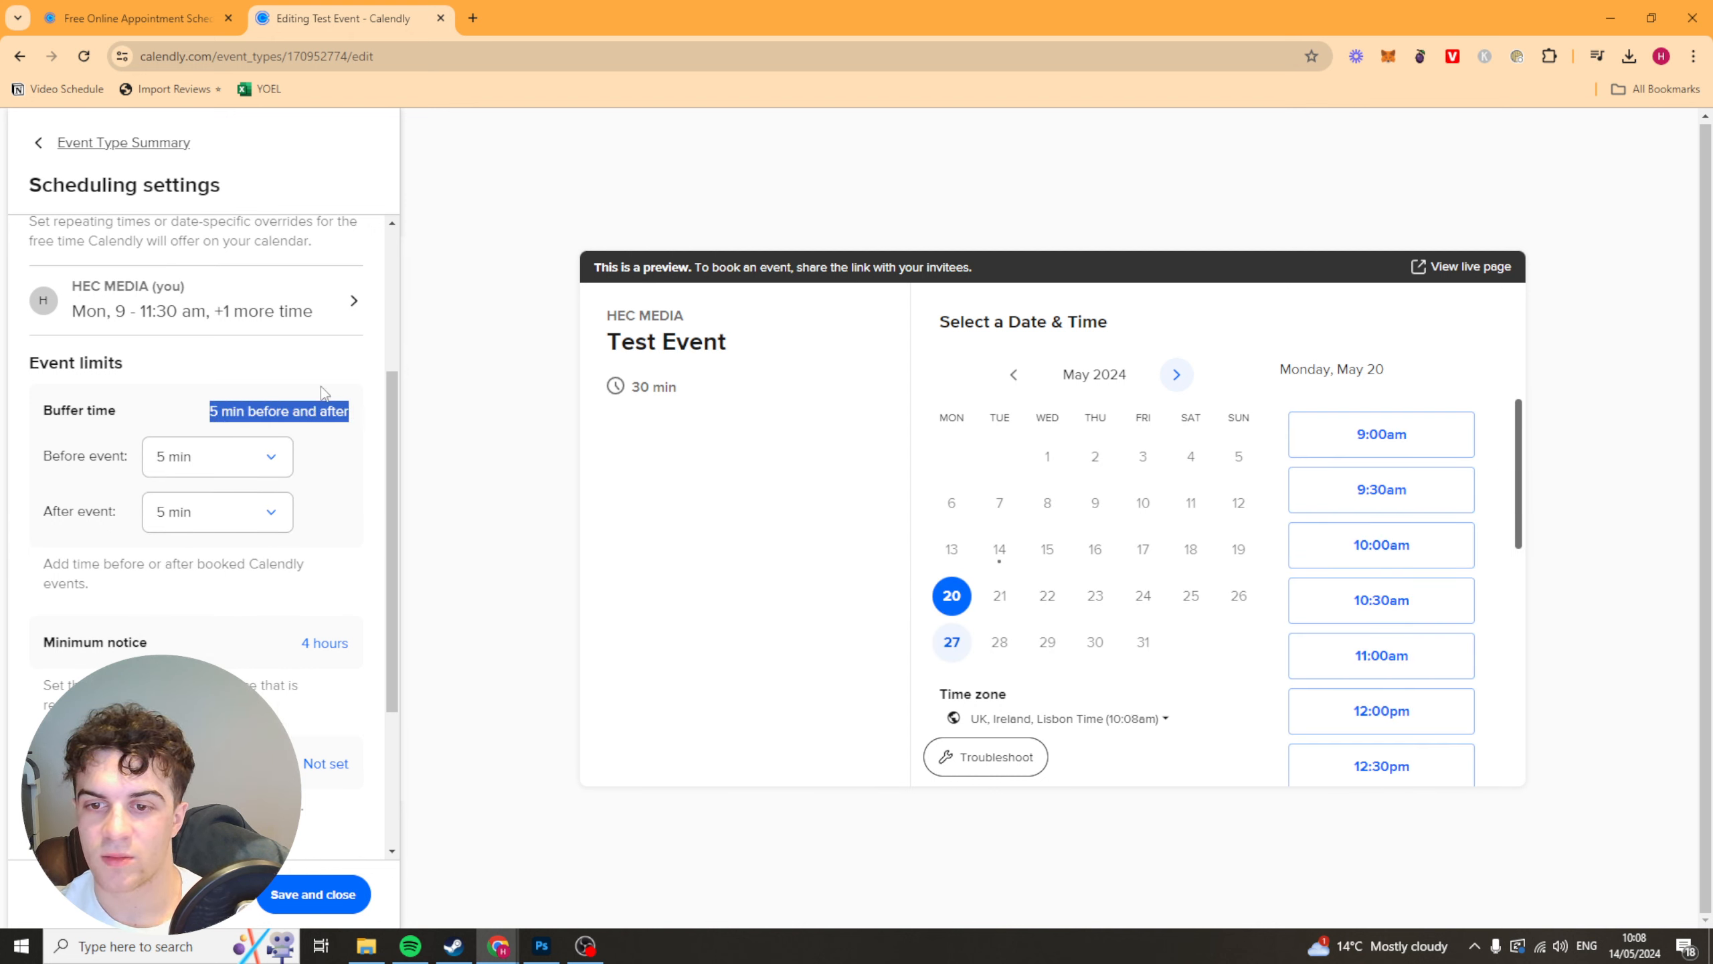
click(301, 375)
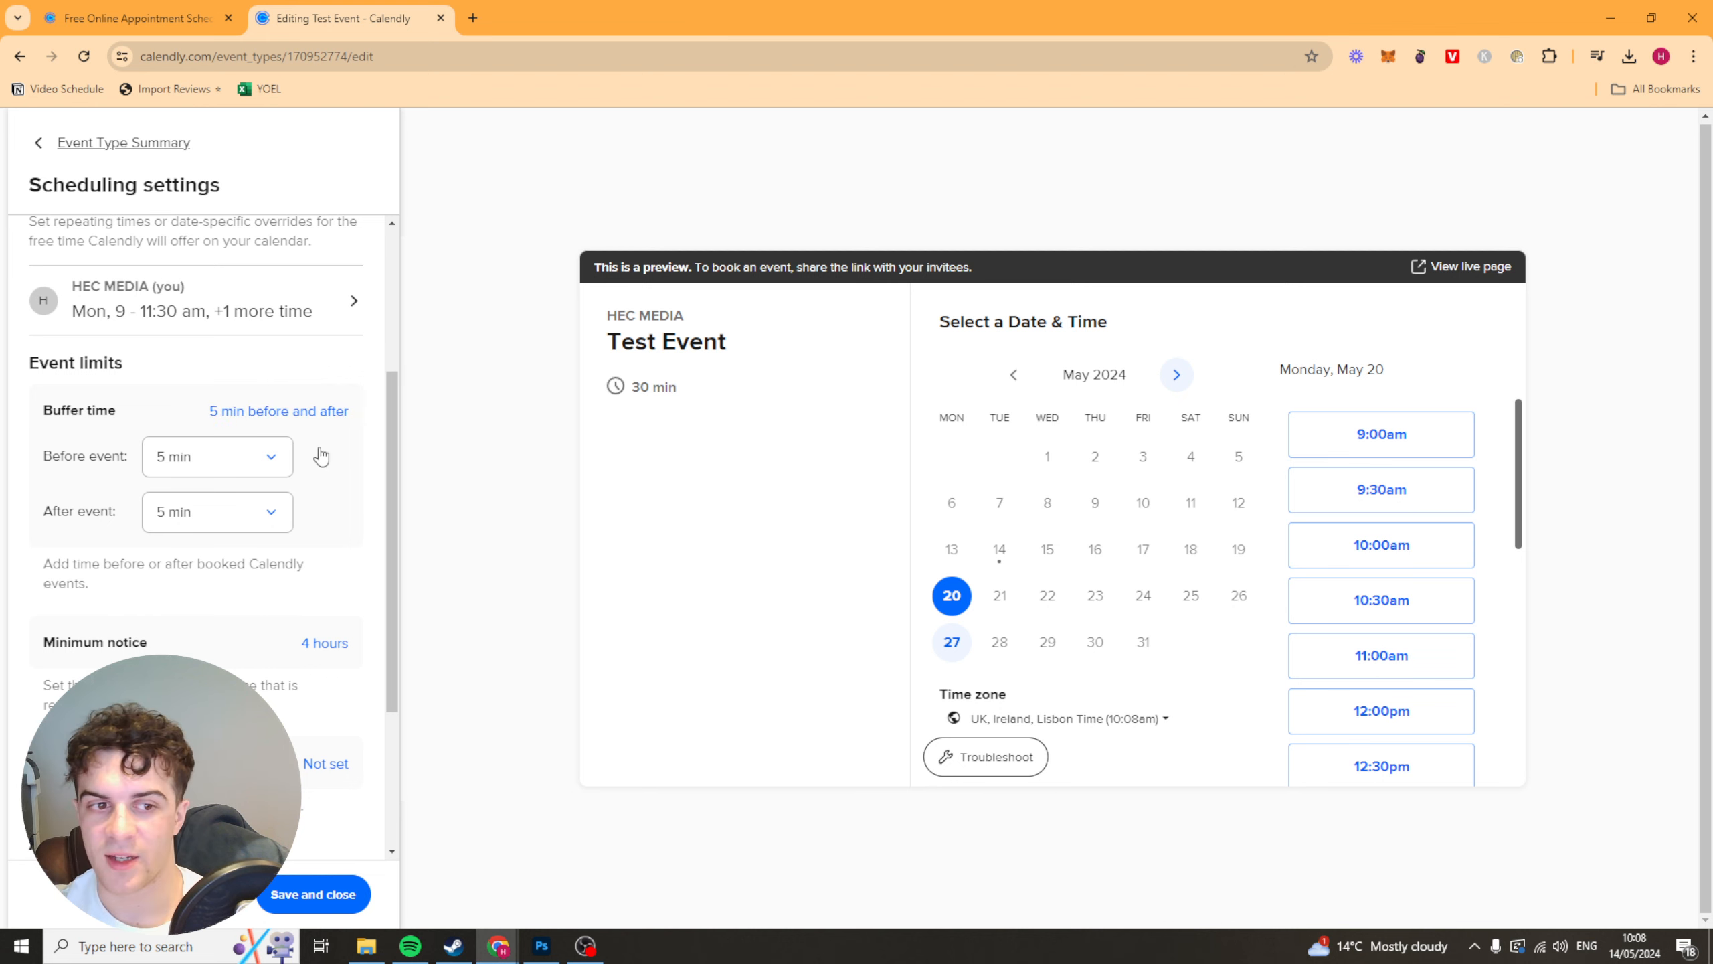
- Open the minimum notice setting and examine how close to an event's start time invitees can schedule
scroll(169, 518, down, 1)
scroll(169, 518, down, 2)
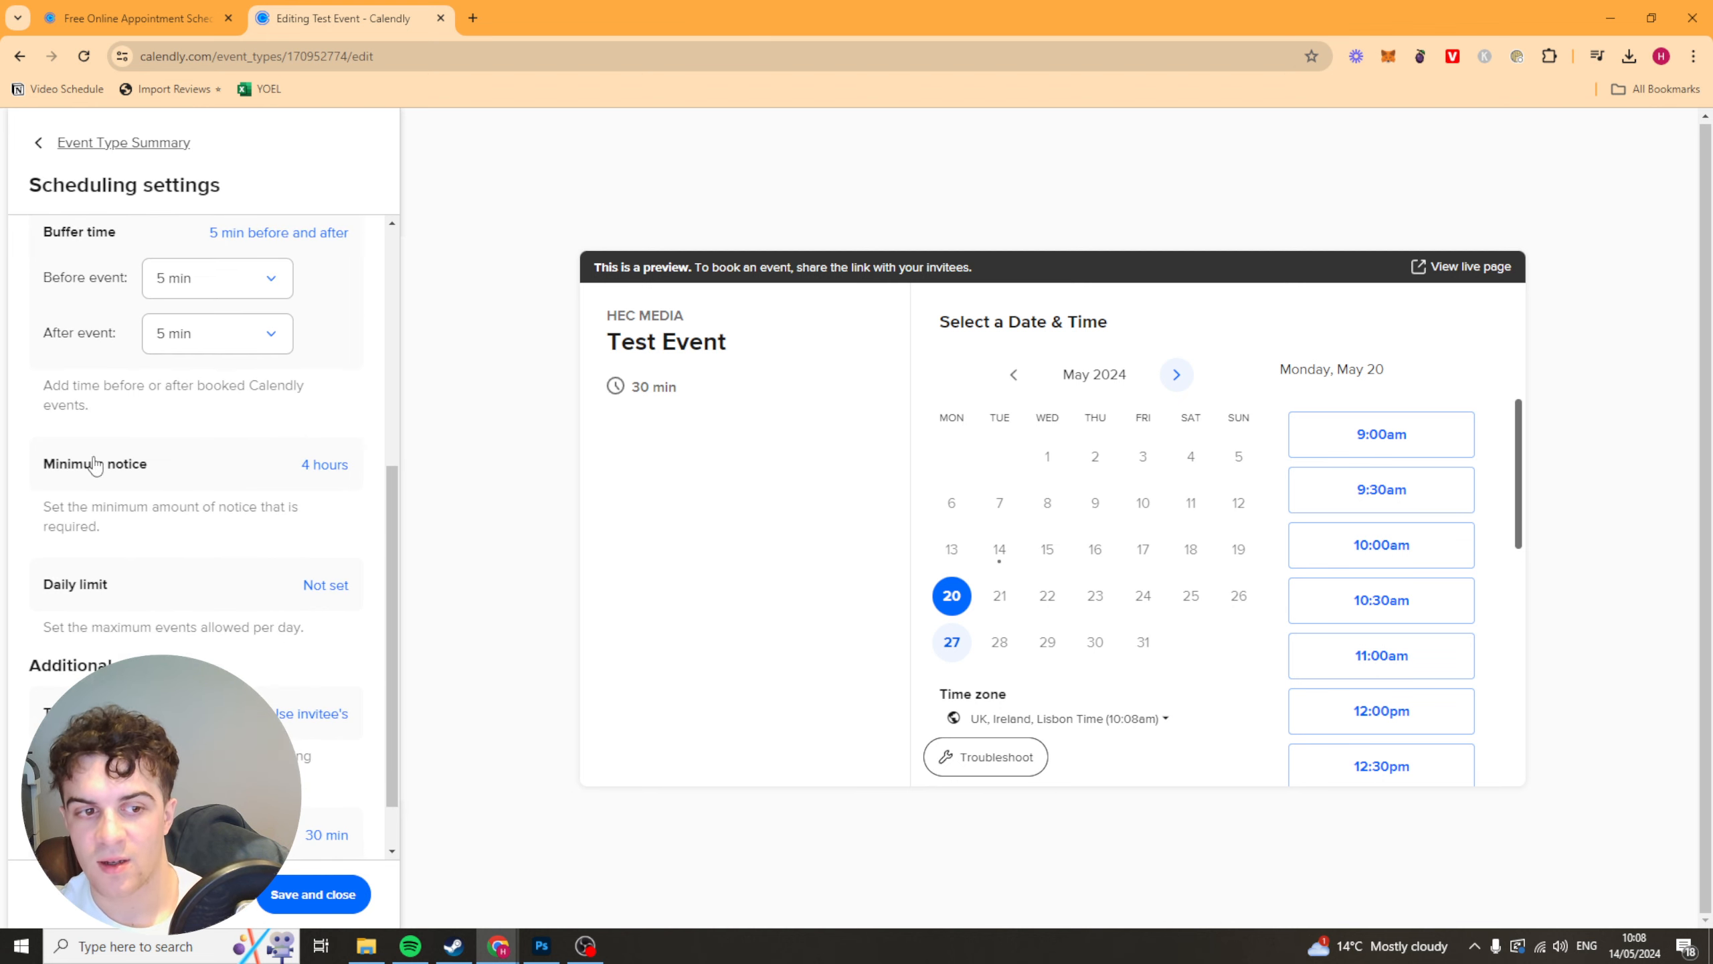
click(236, 473)
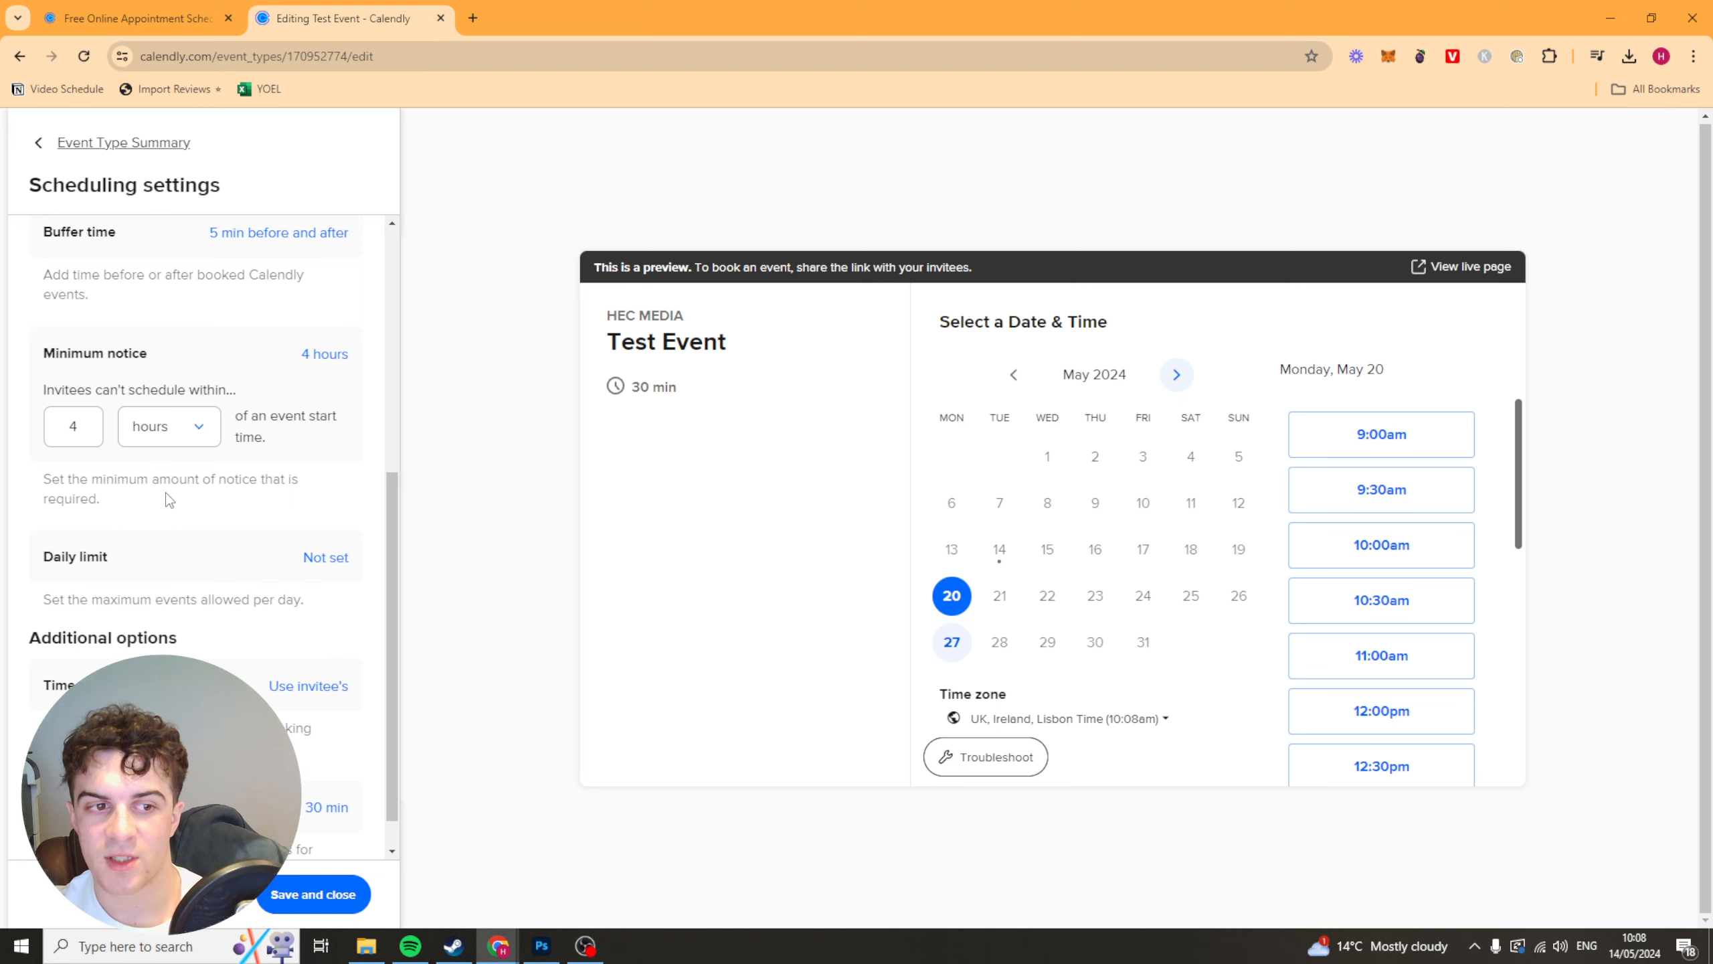
scroll(166, 523, up, 1)
drag(40, 443, 261, 491)
click(234, 485)
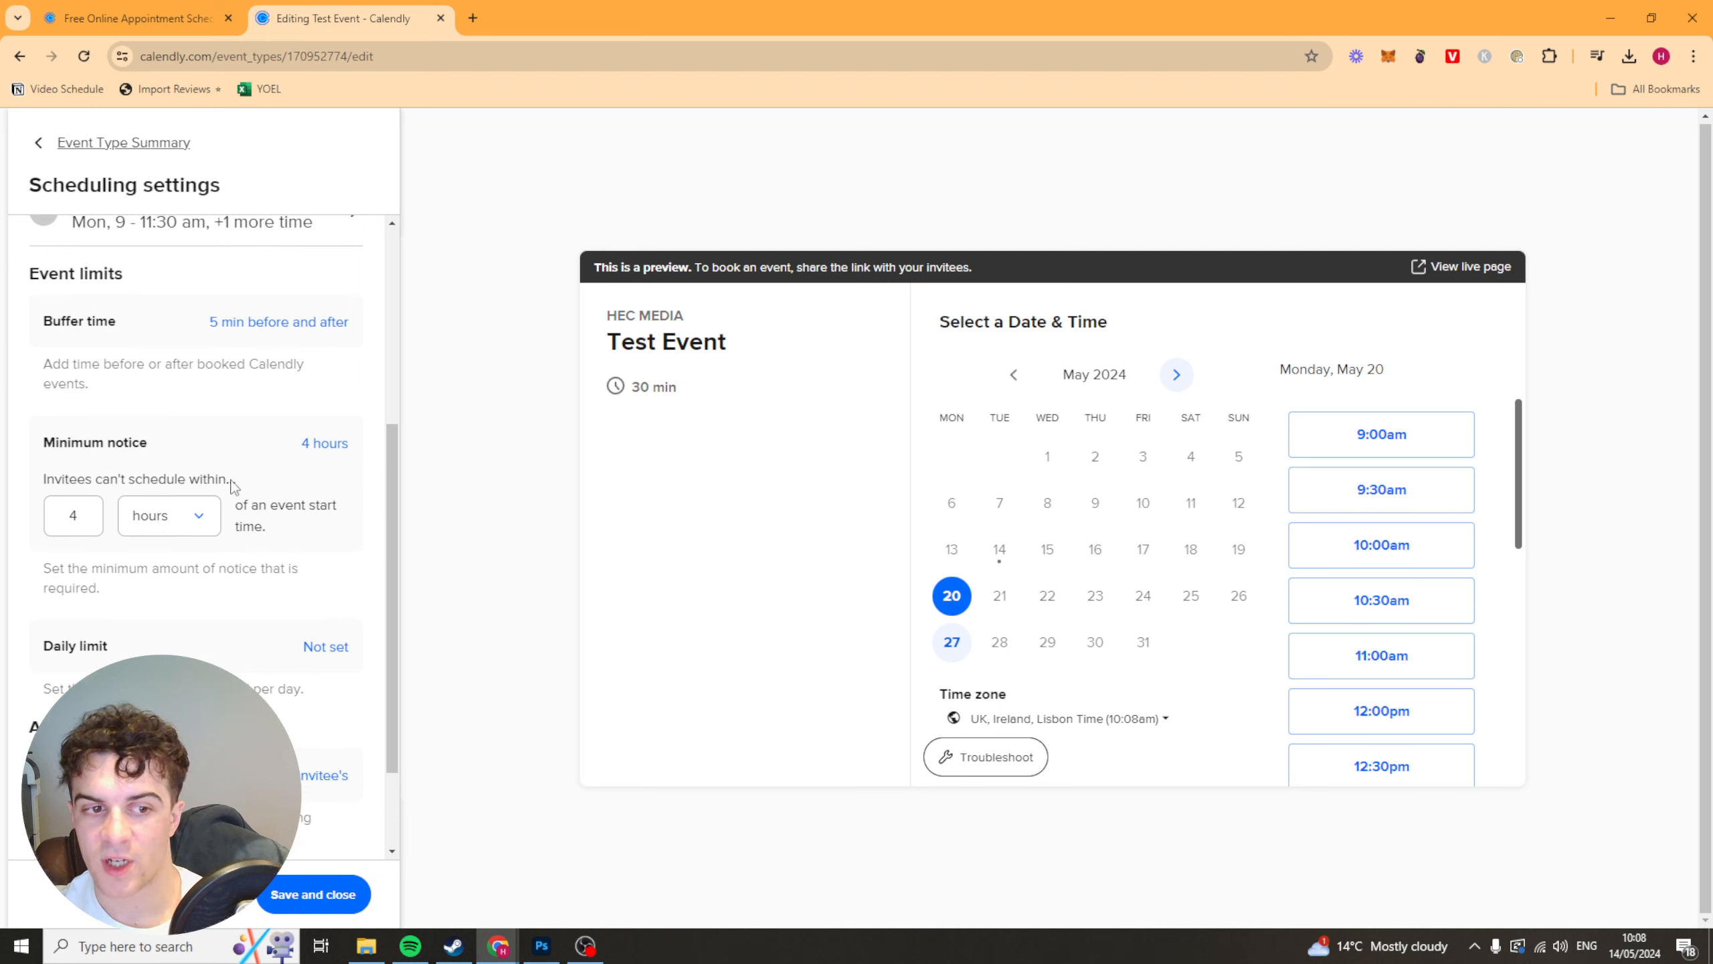
drag(83, 501, 43, 506)
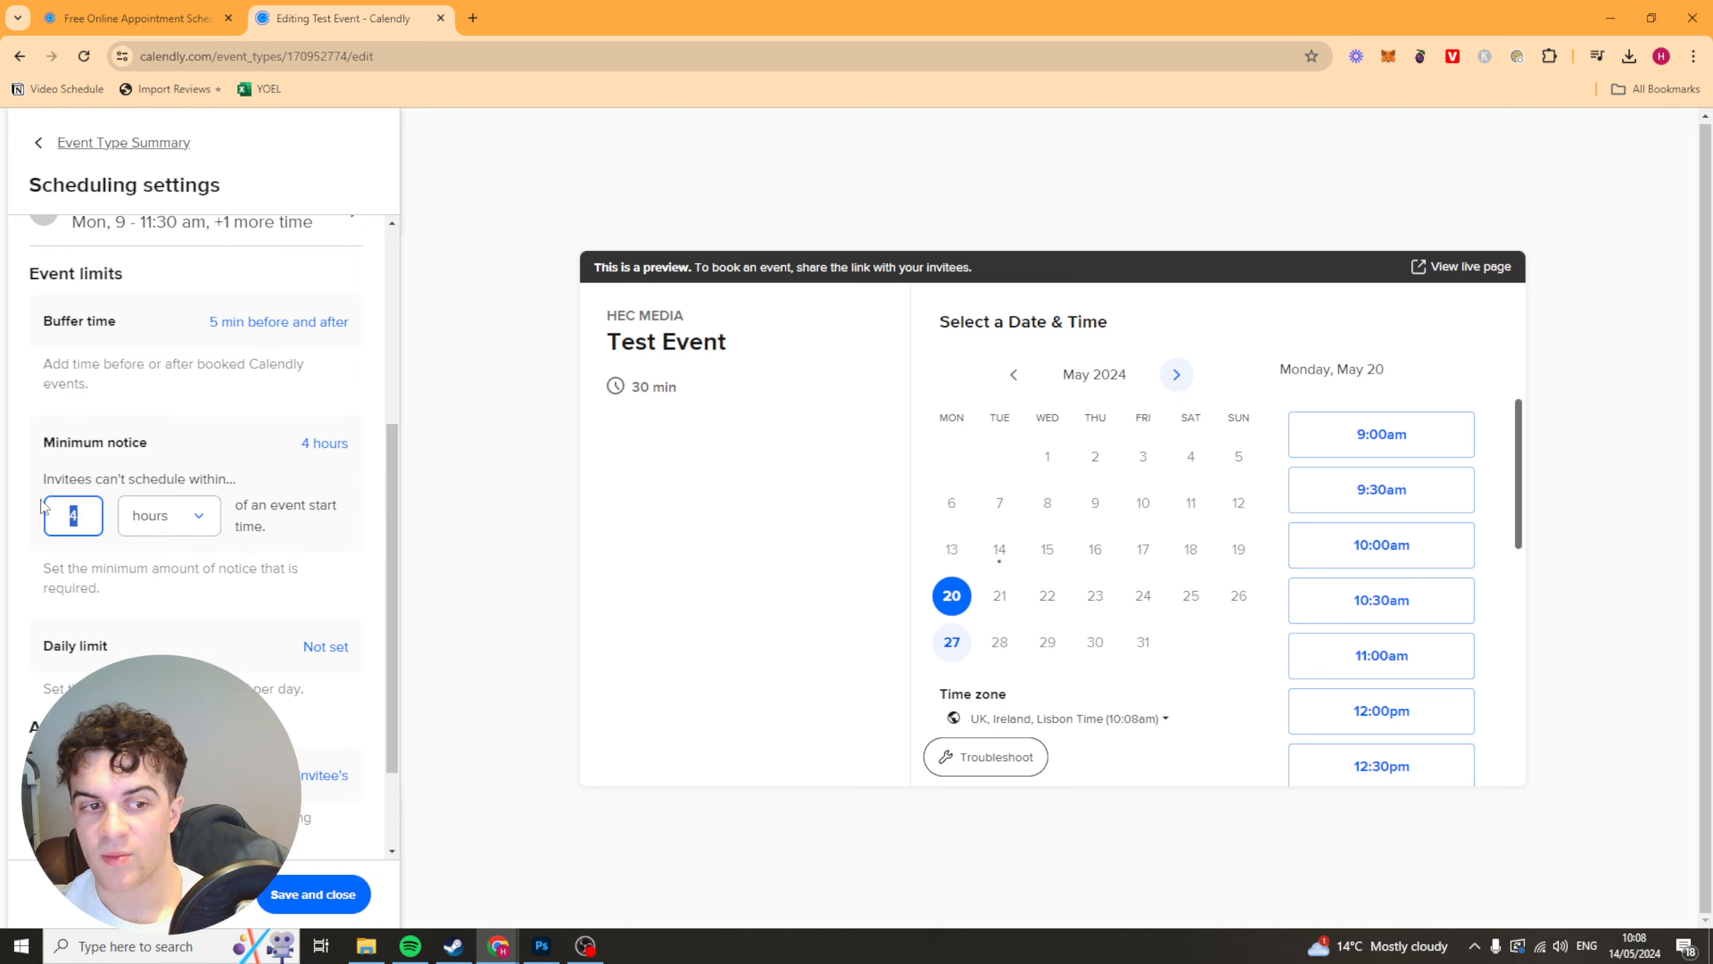
click(148, 605)
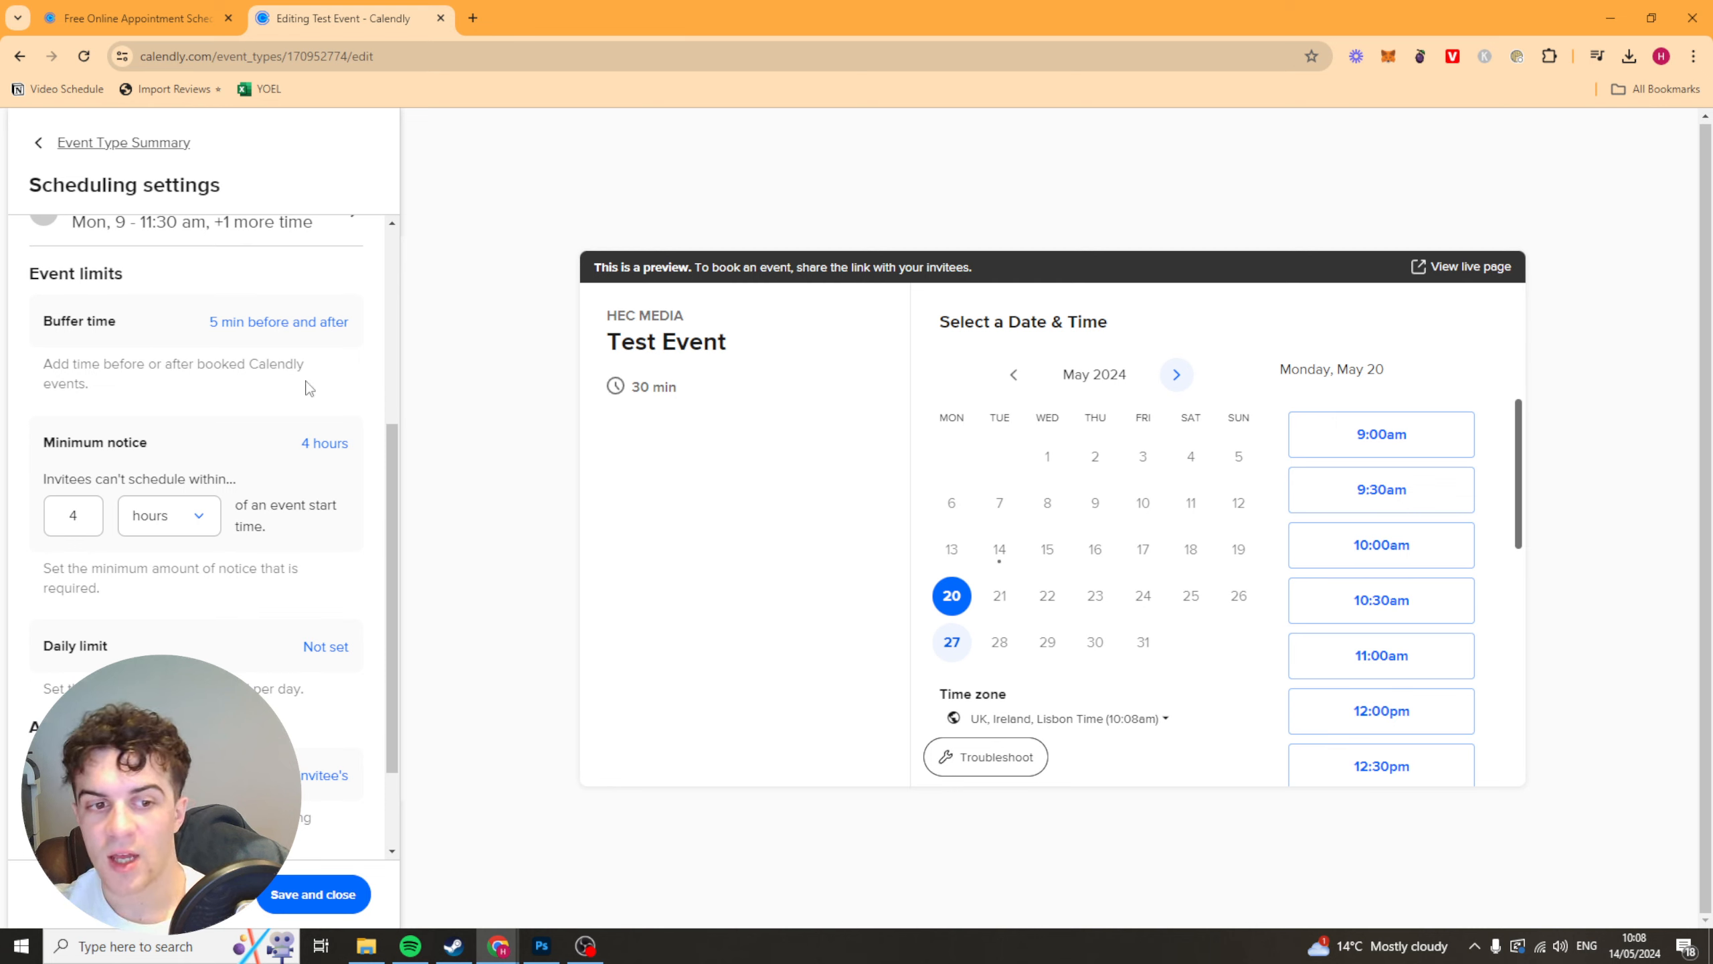
drag(64, 516, 107, 517)
drag(242, 505, 294, 506)
click(241, 538)
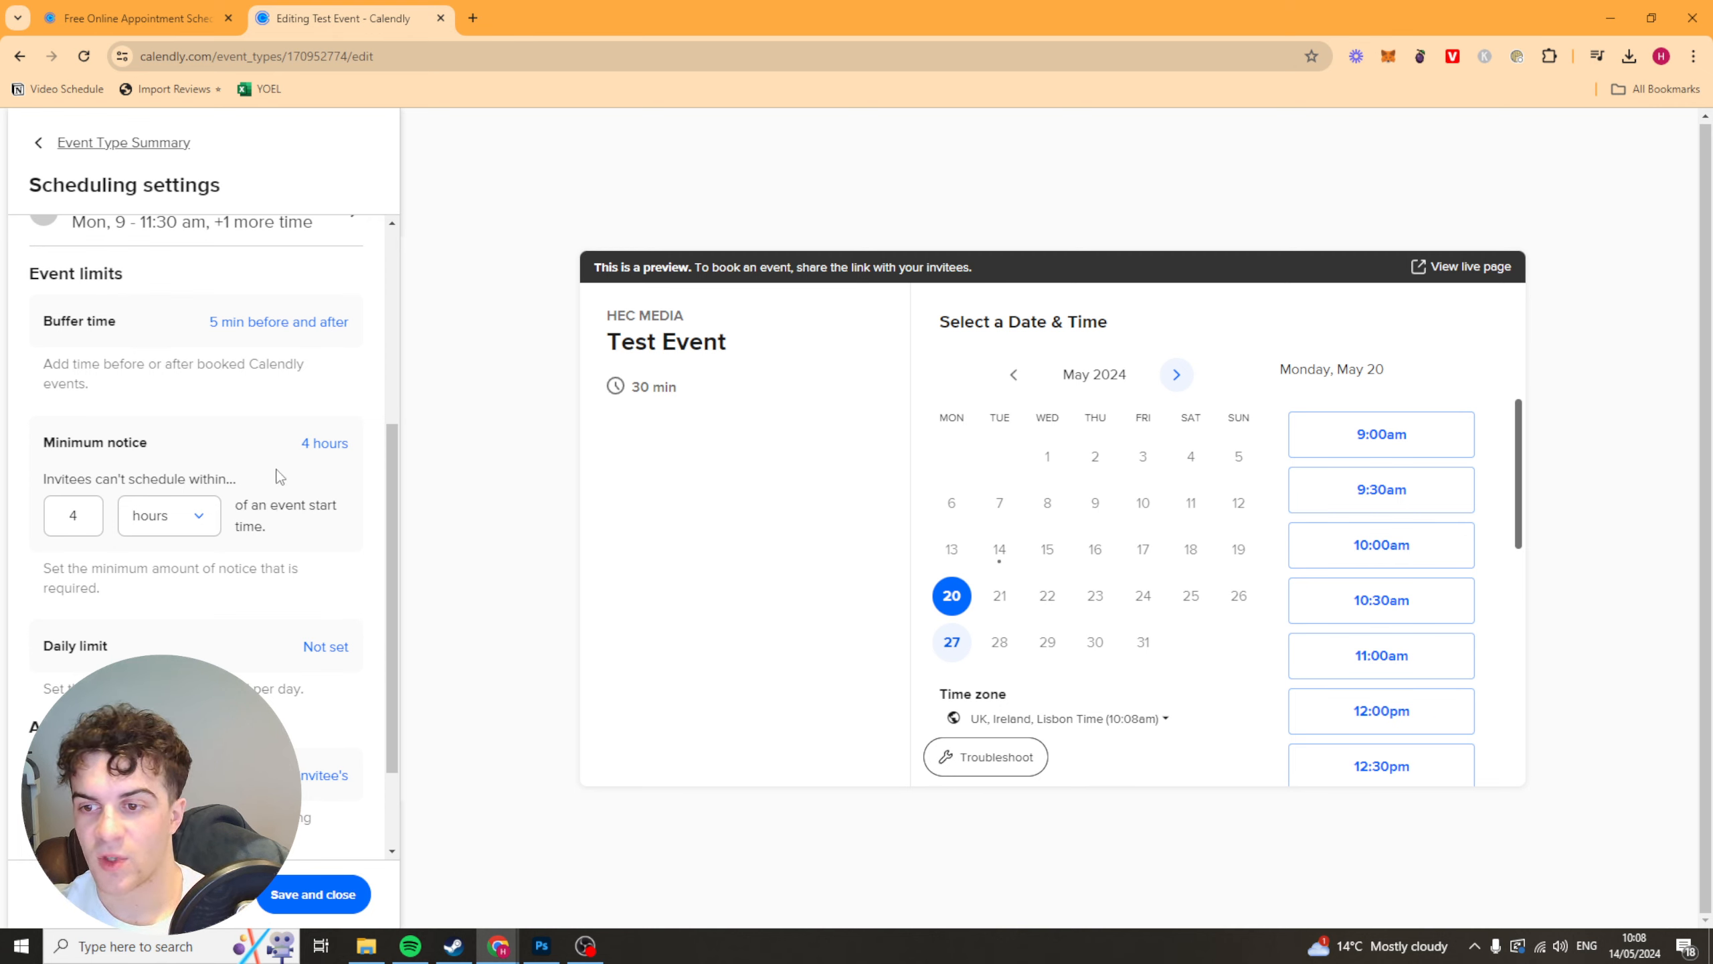
scroll(237, 427, down, 1)
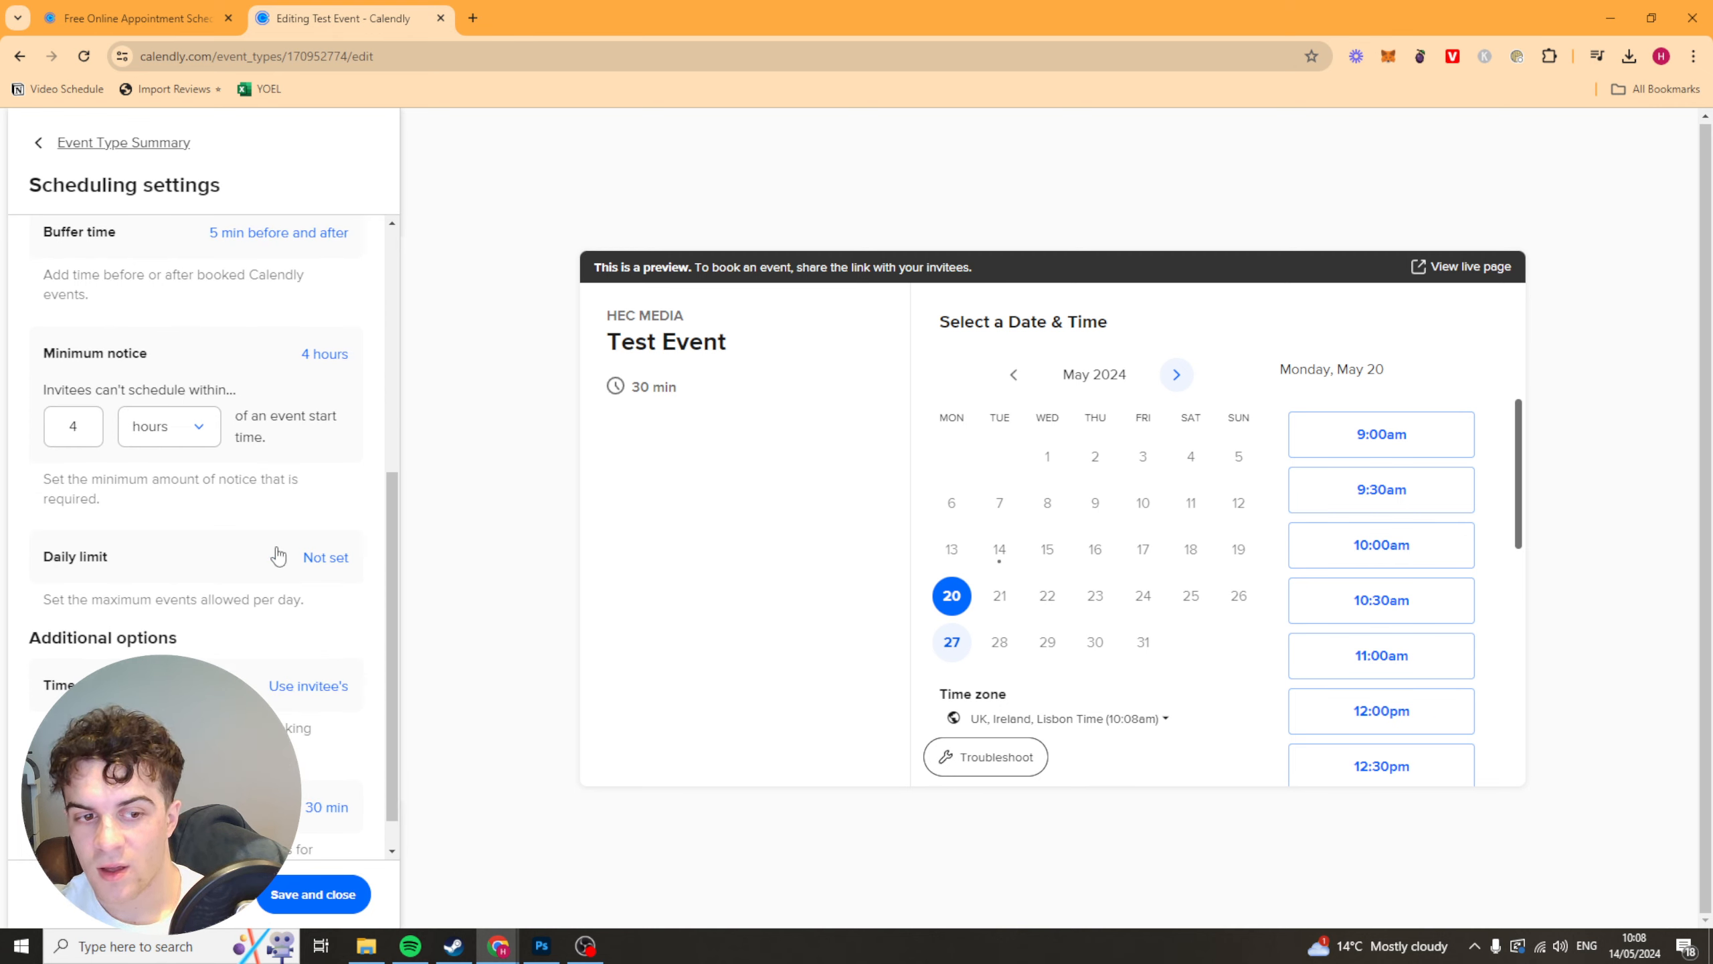
- Open the daily limit setting and view the time zone choices in the booking page preview
drag(32, 556, 195, 600)
click(202, 601)
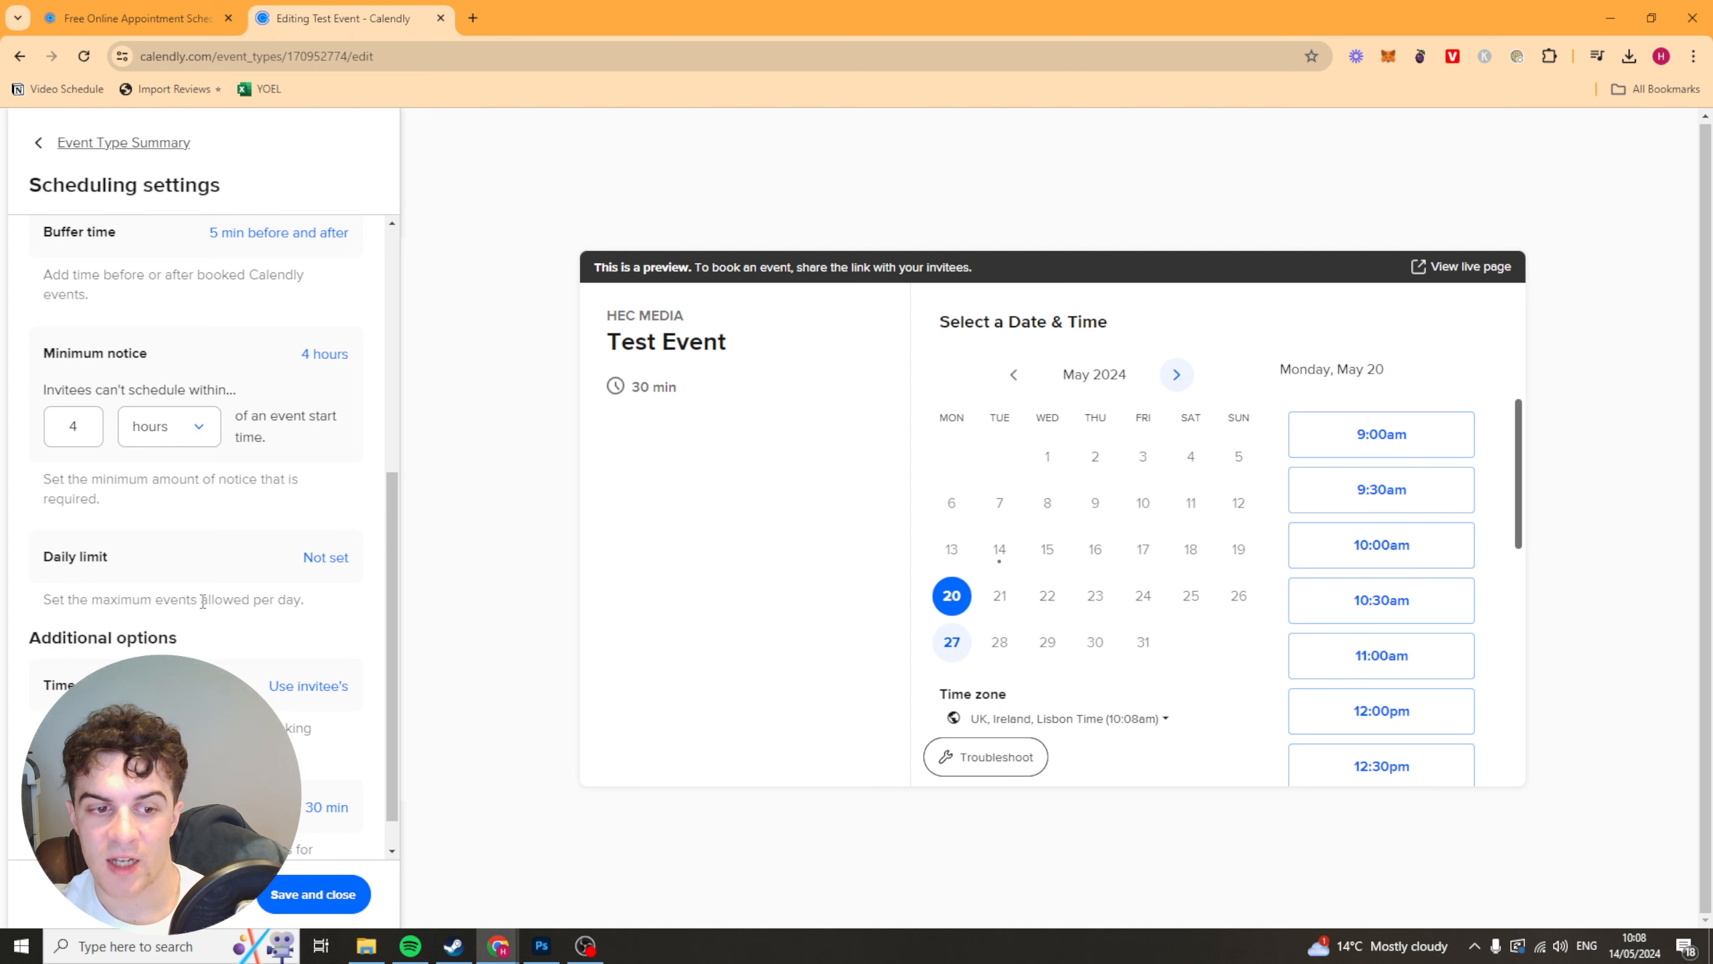
click(328, 559)
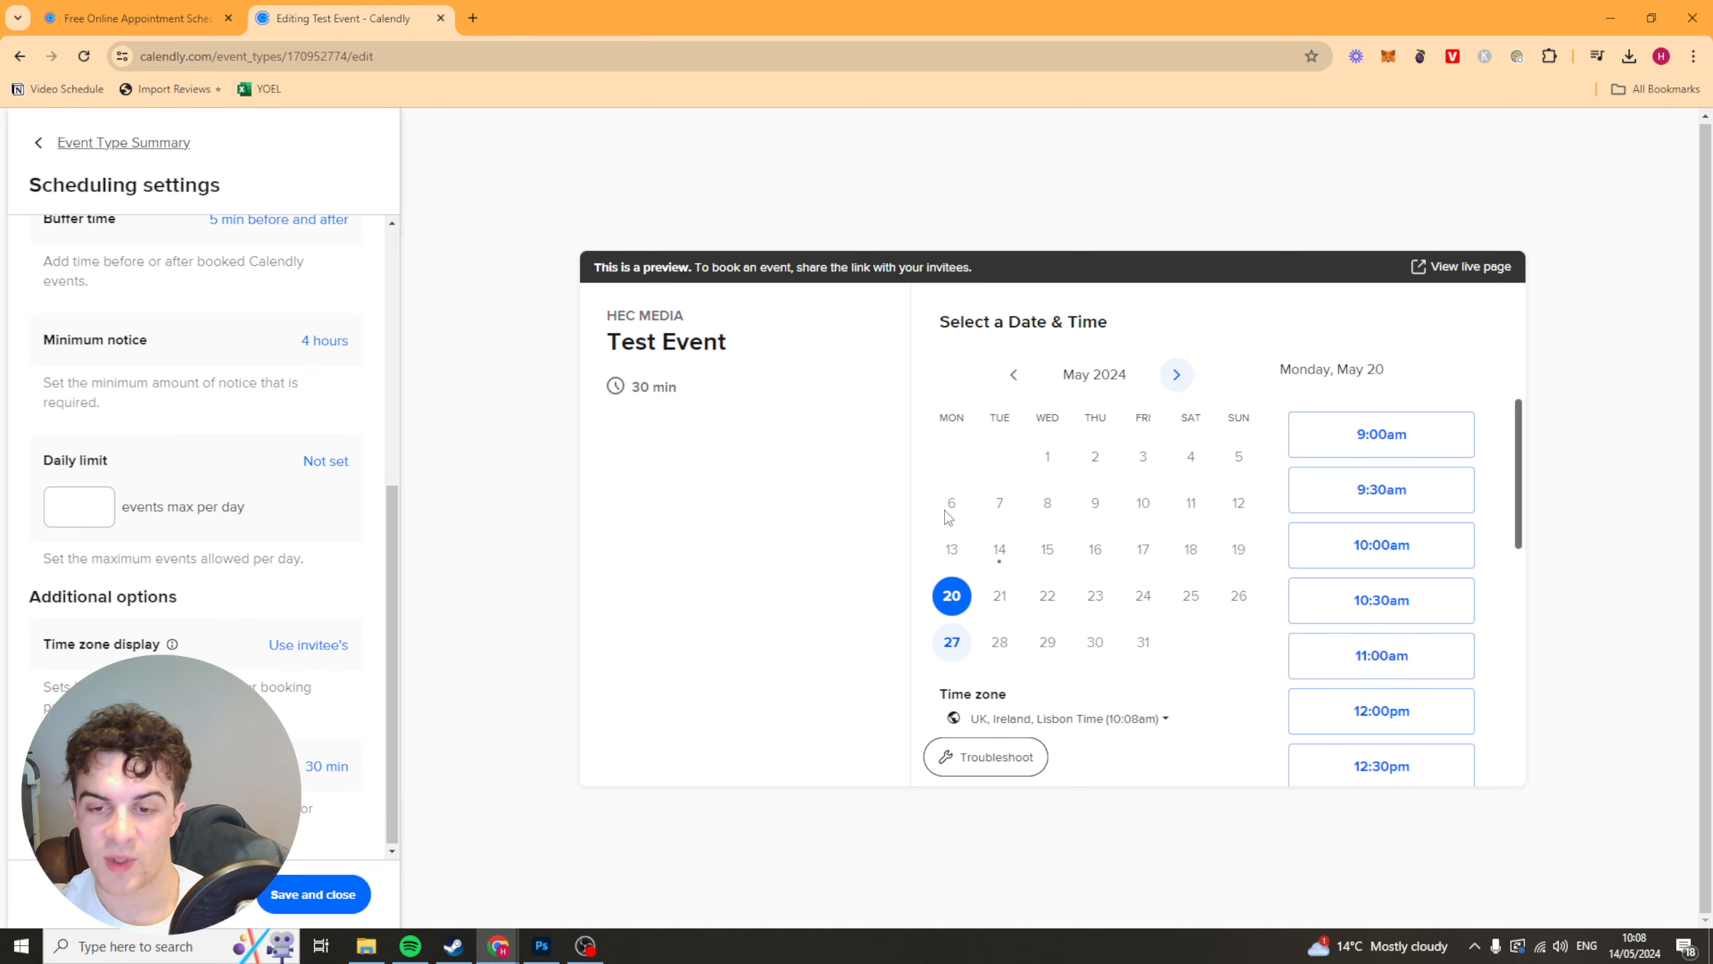
click(1164, 719)
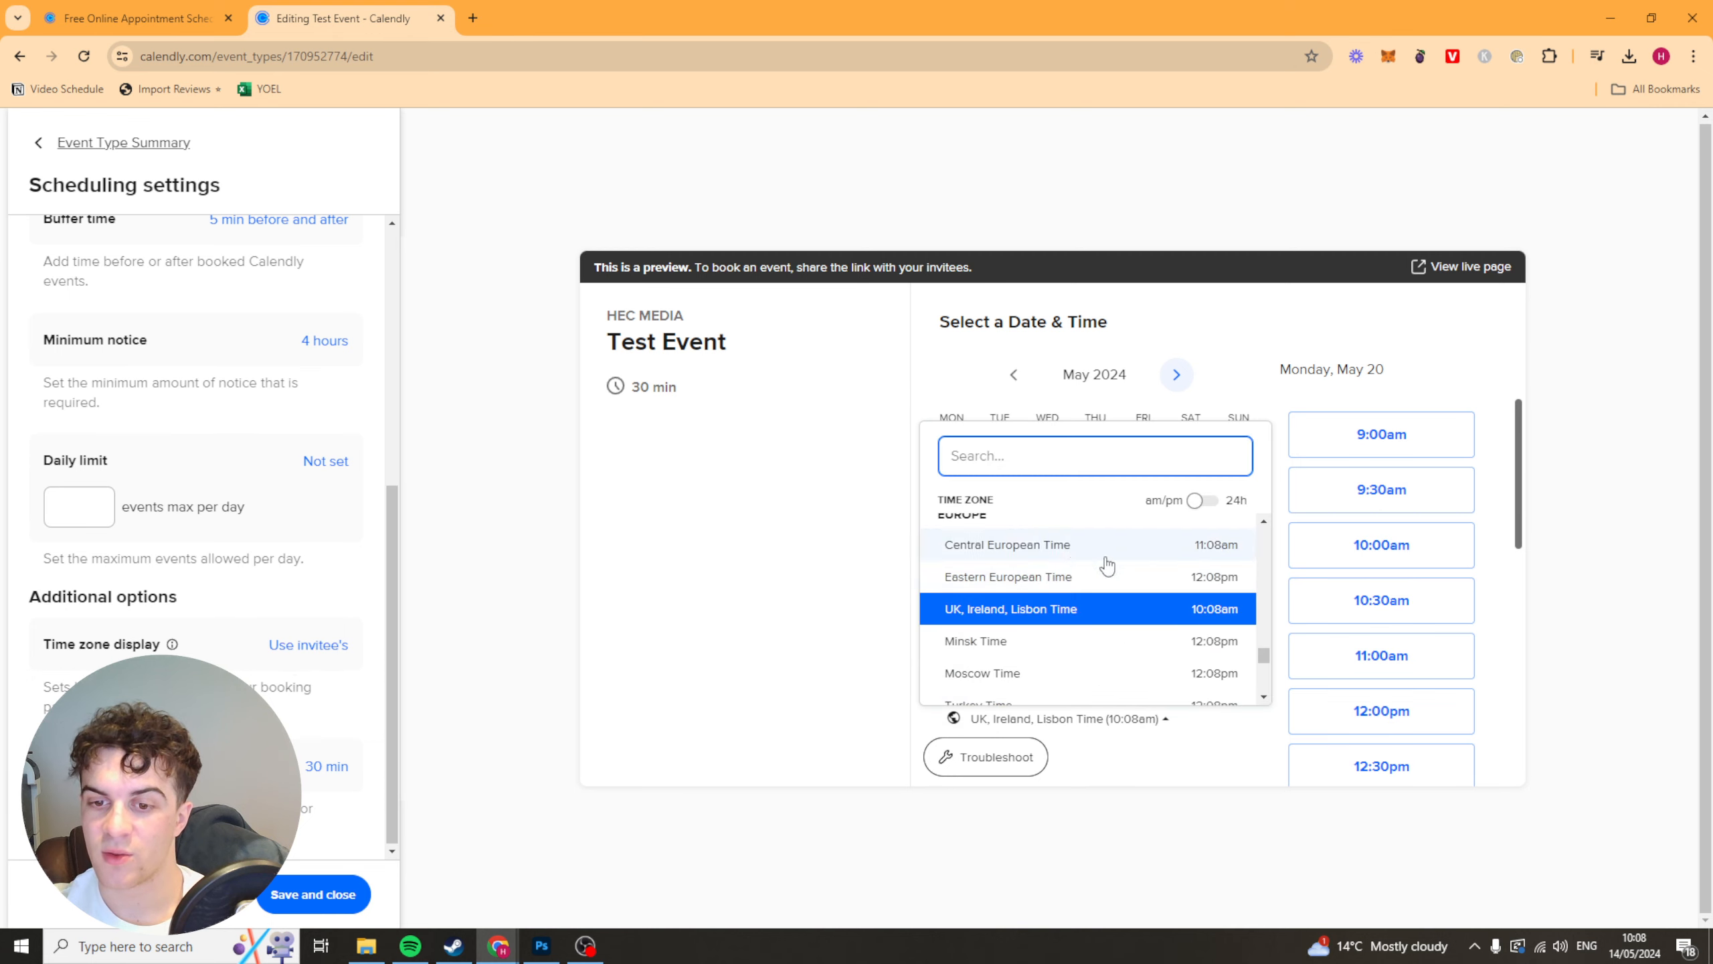
click(859, 574)
click(1160, 717)
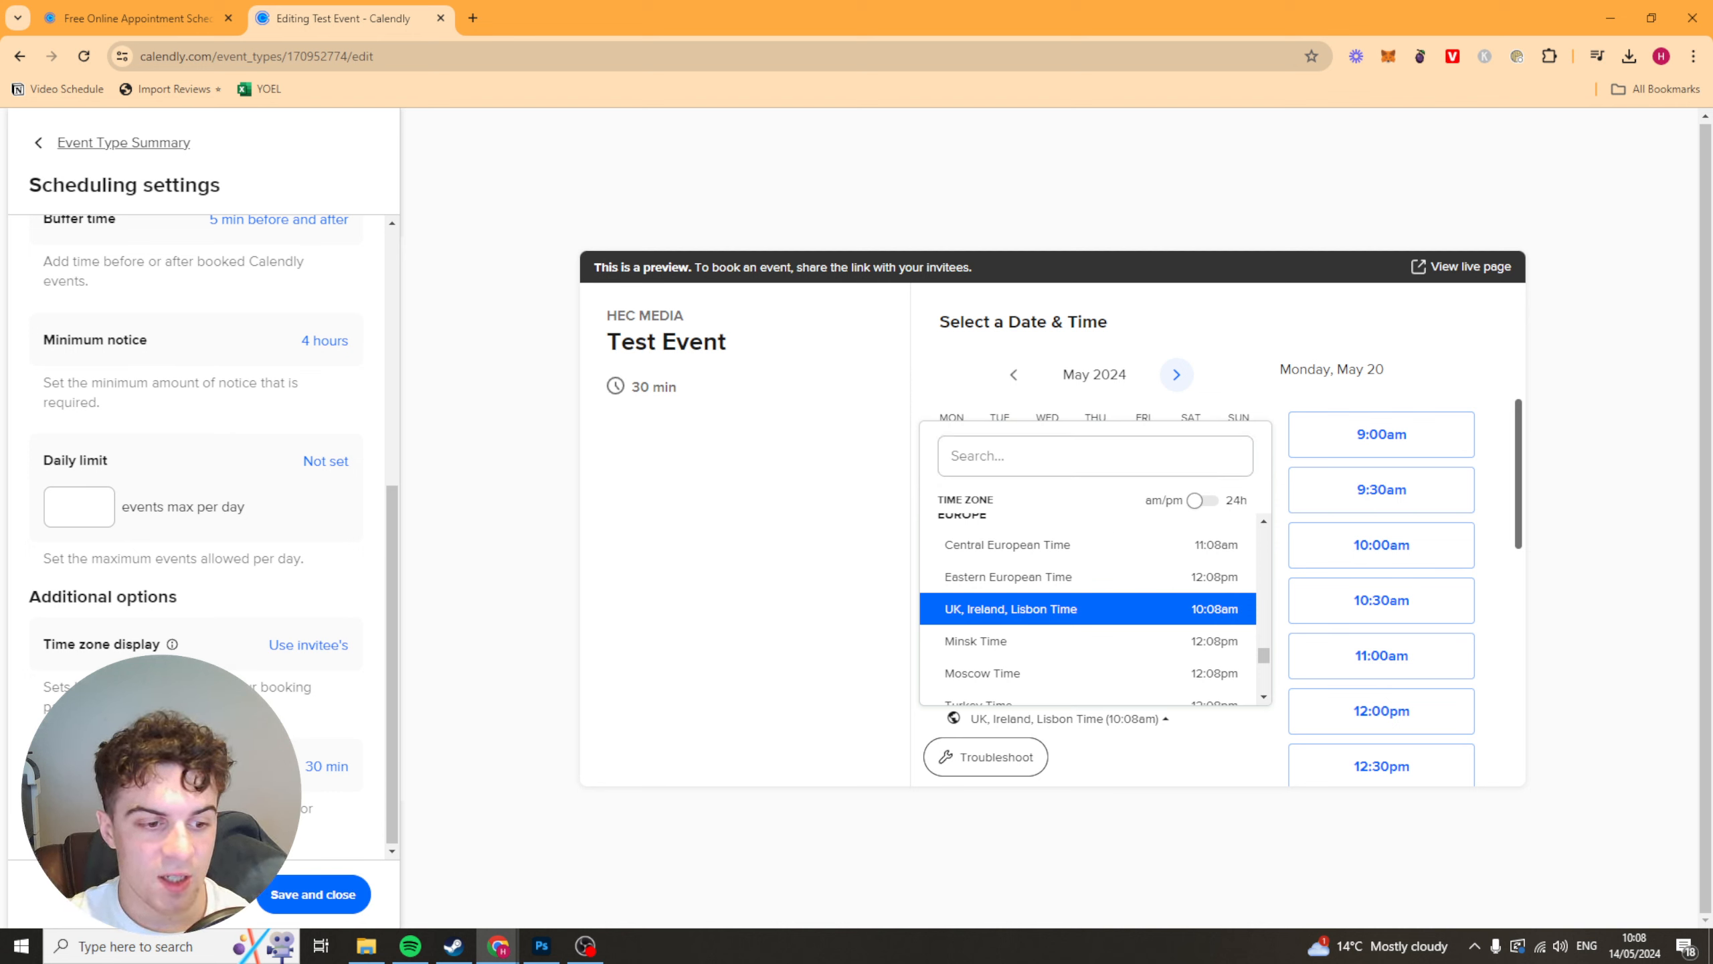
- Set the event's start time increments to 15 min
click(376, 722)
scroll(333, 770, down, 1)
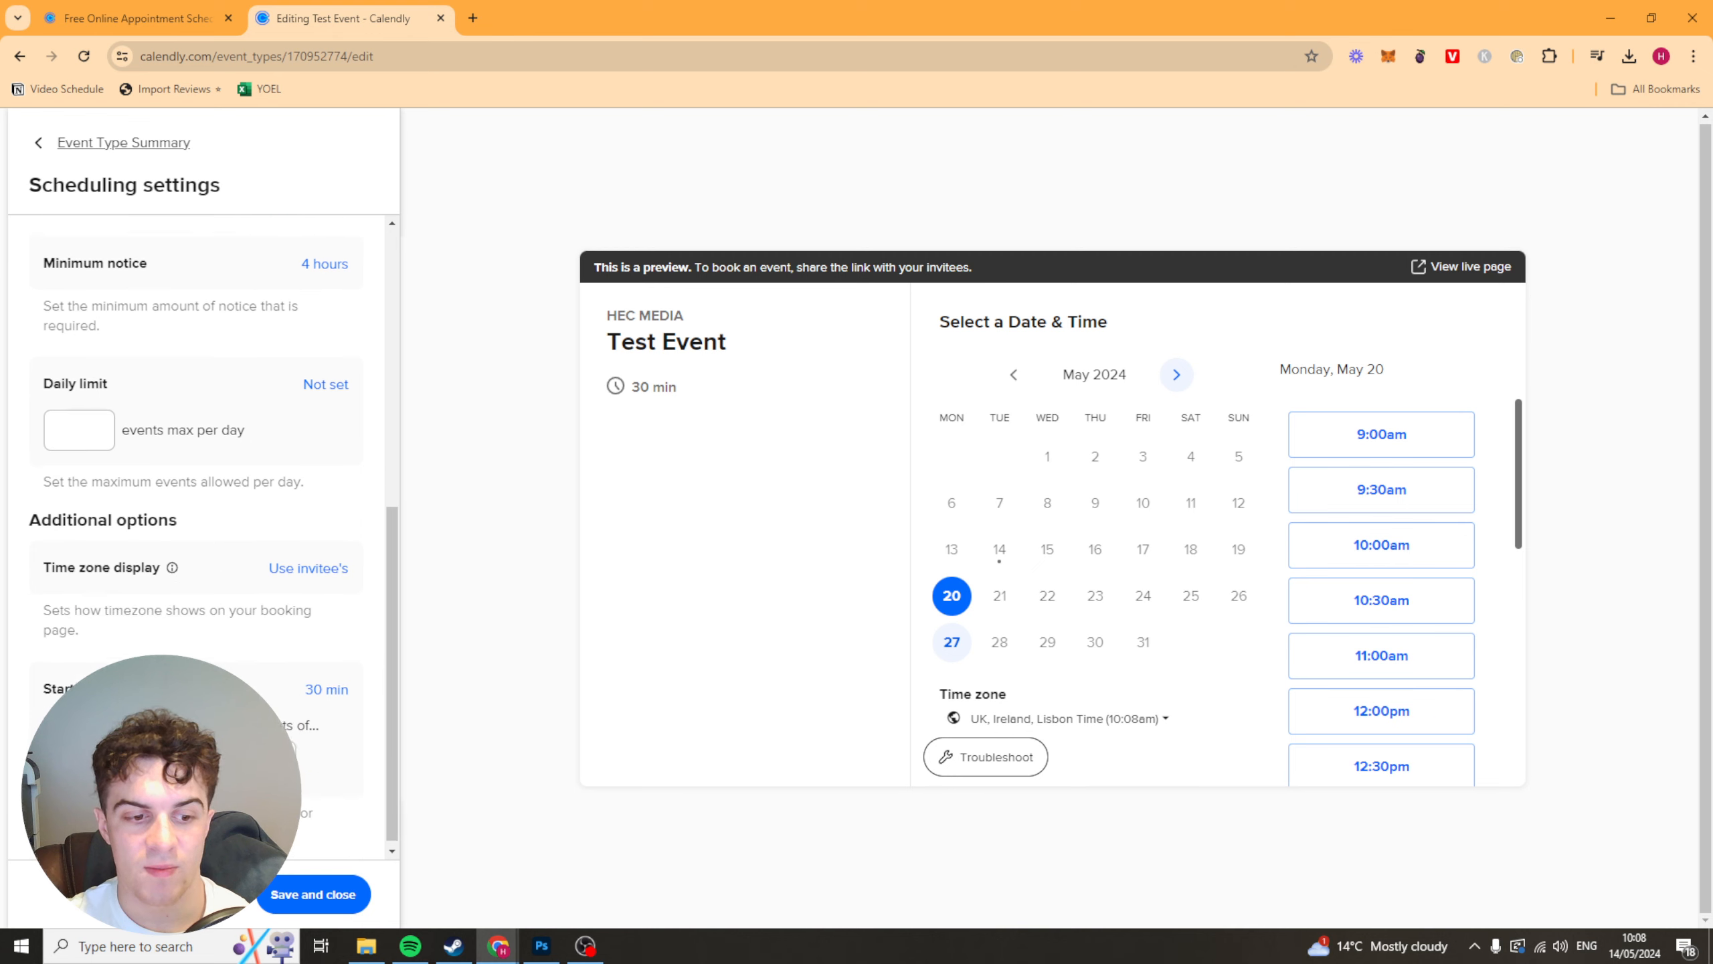
click(259, 757)
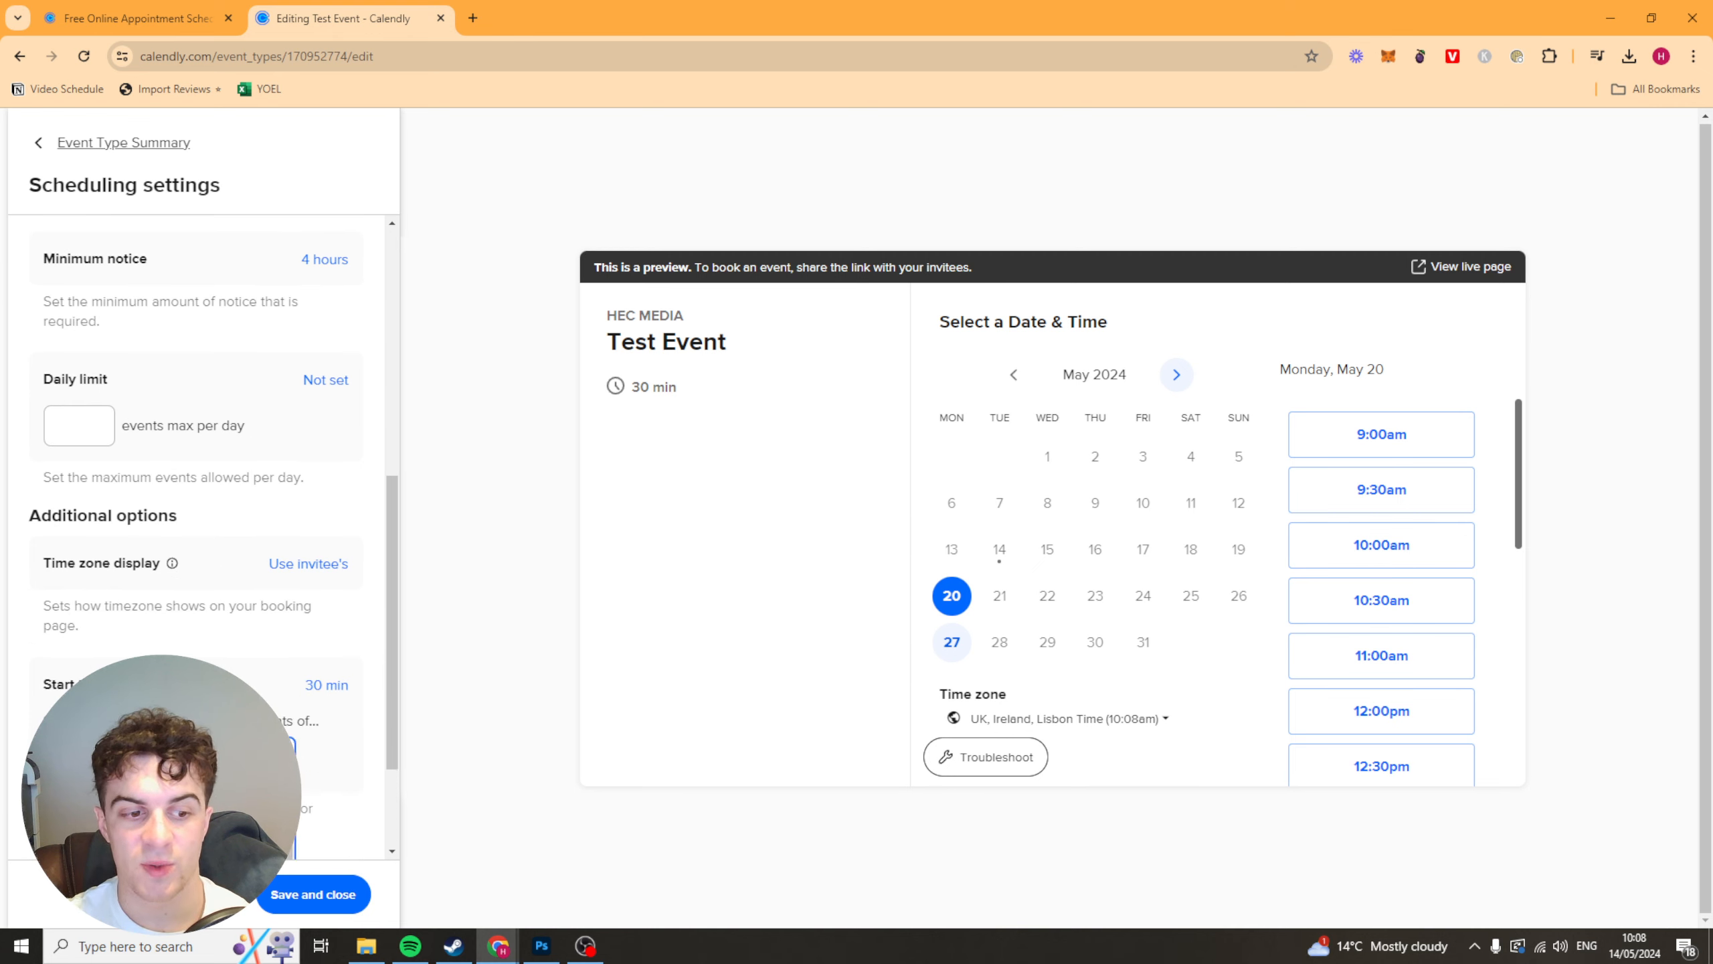
click(202, 836)
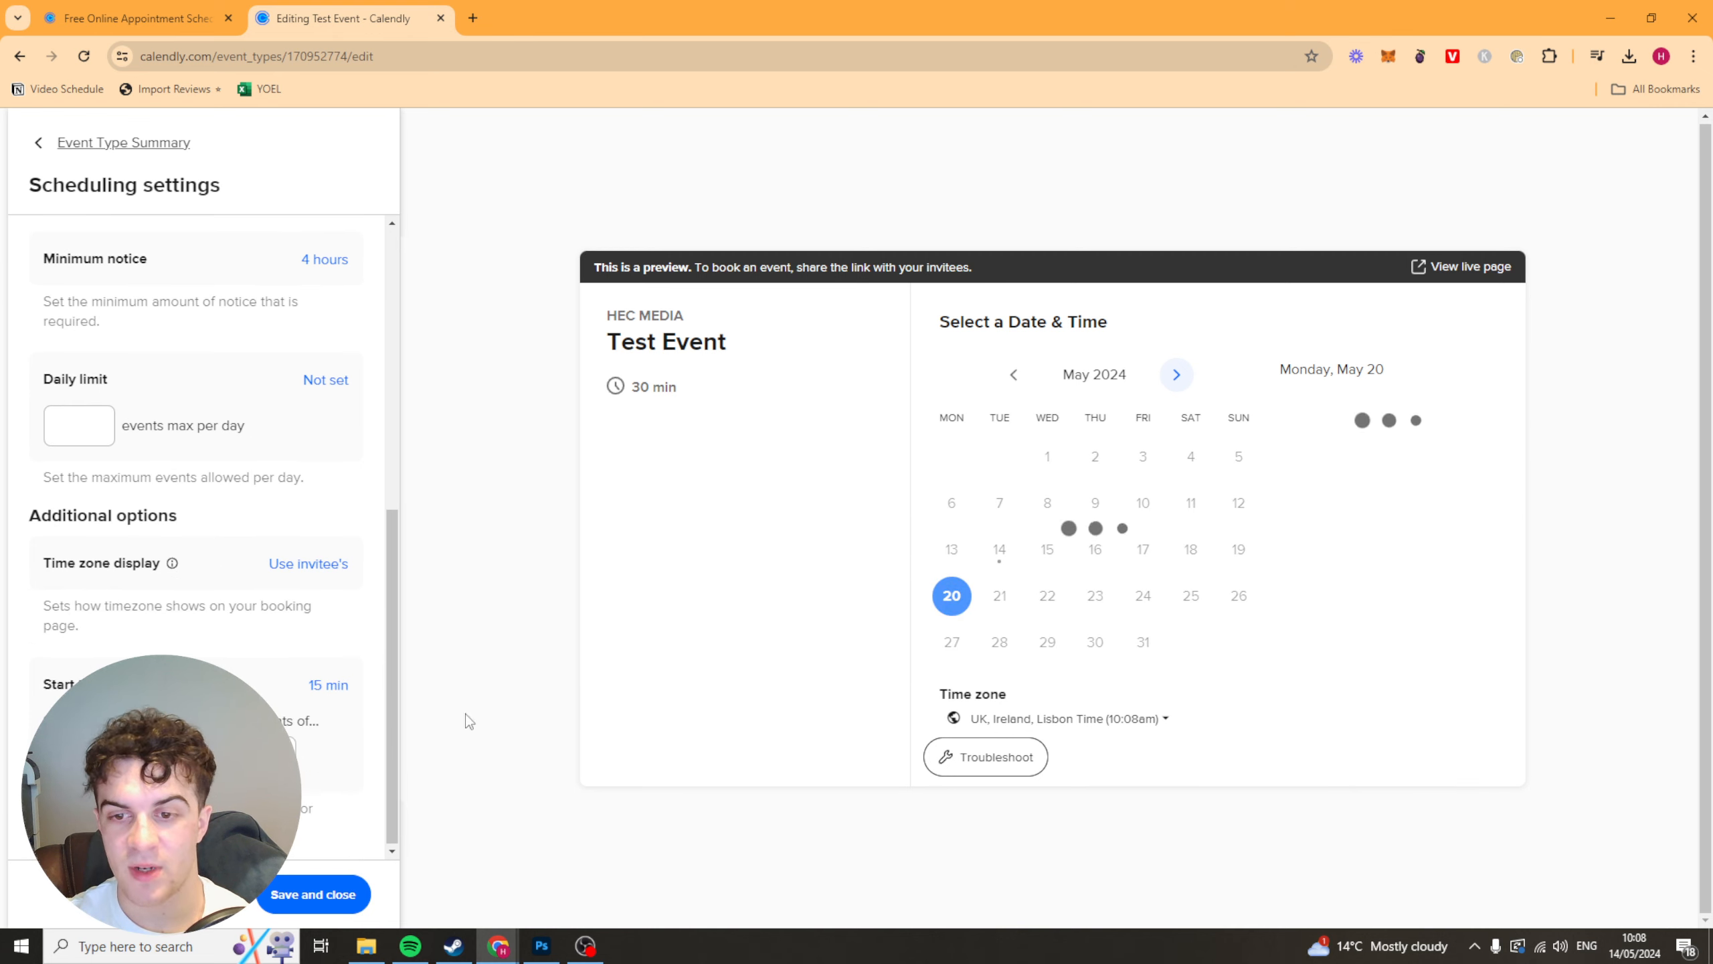
- Check the bookable times for Monday, May 20 in the preview, and save the scheduling settings
scroll(1376, 641, down, 1)
drag(1518, 466, 1503, 765)
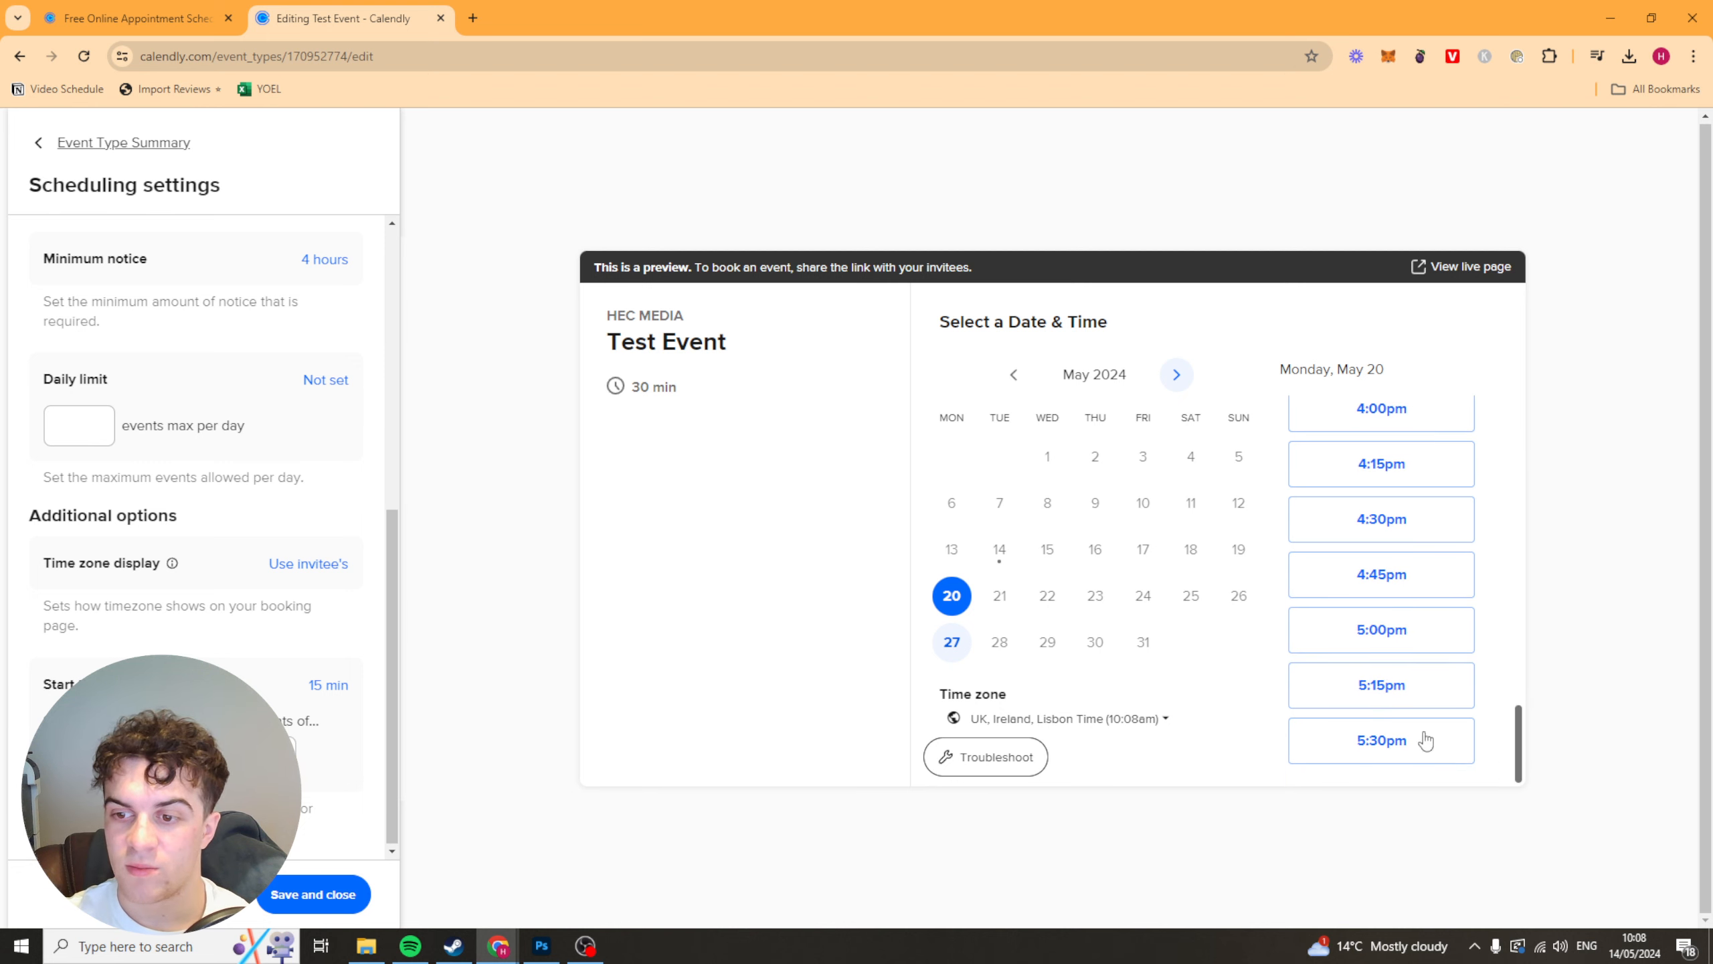
scroll(261, 466, up, 6)
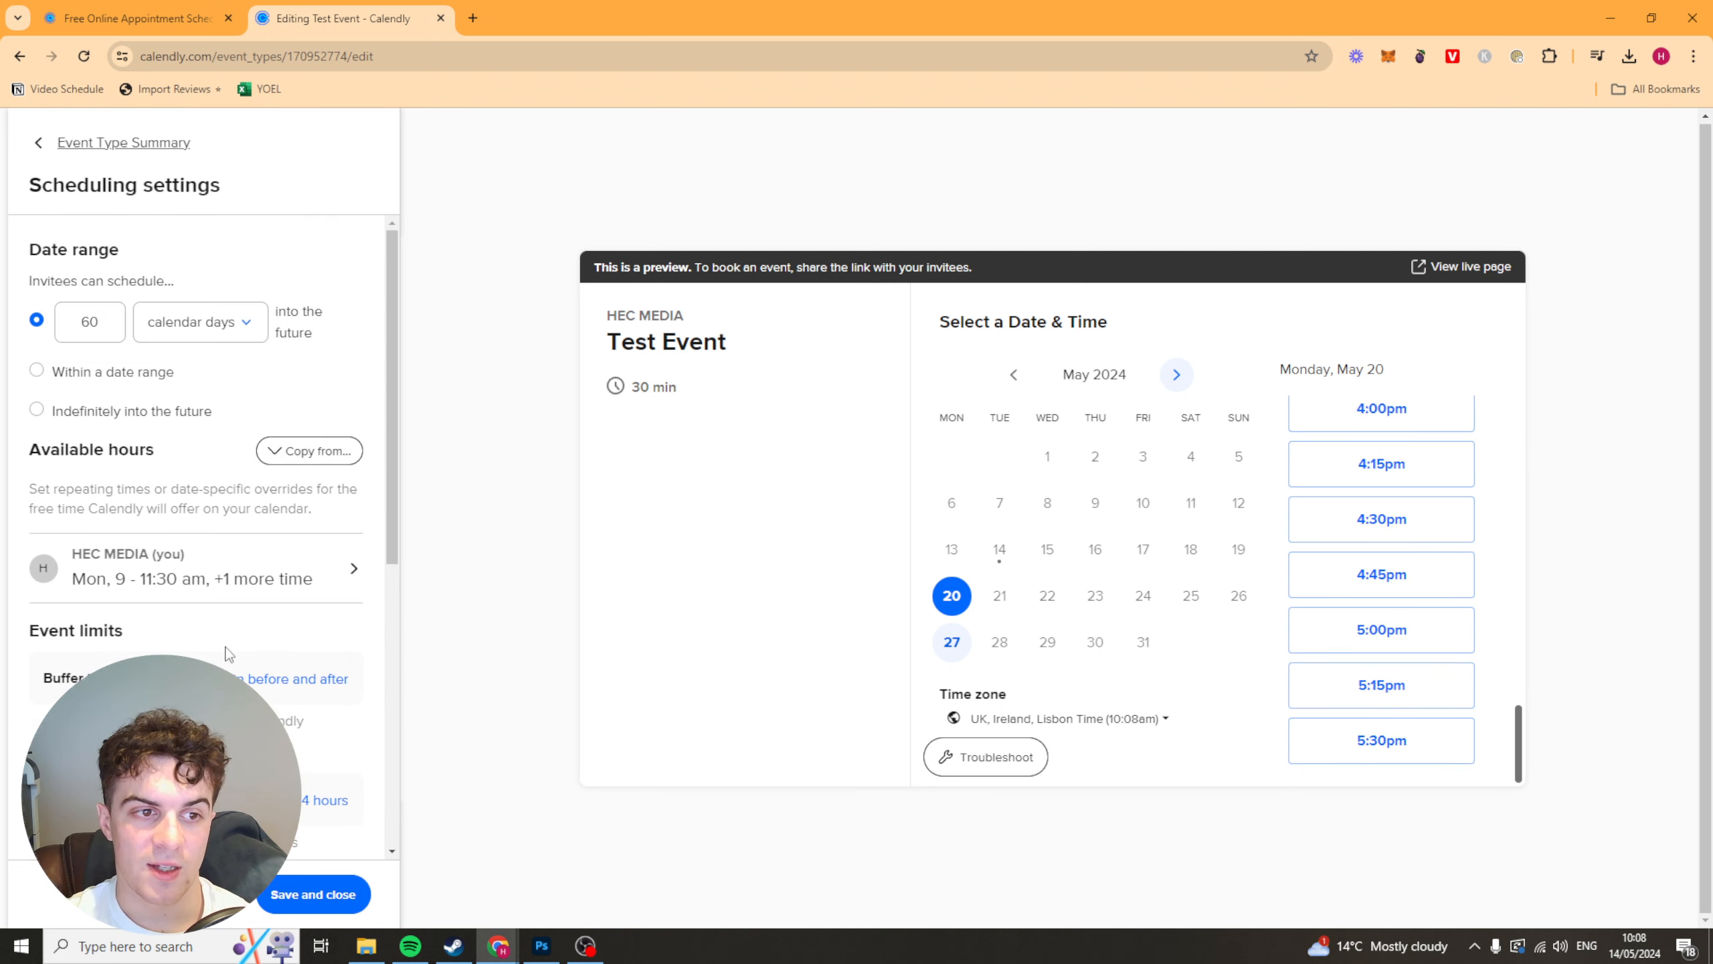
scroll(261, 467, down, 1)
click(343, 903)
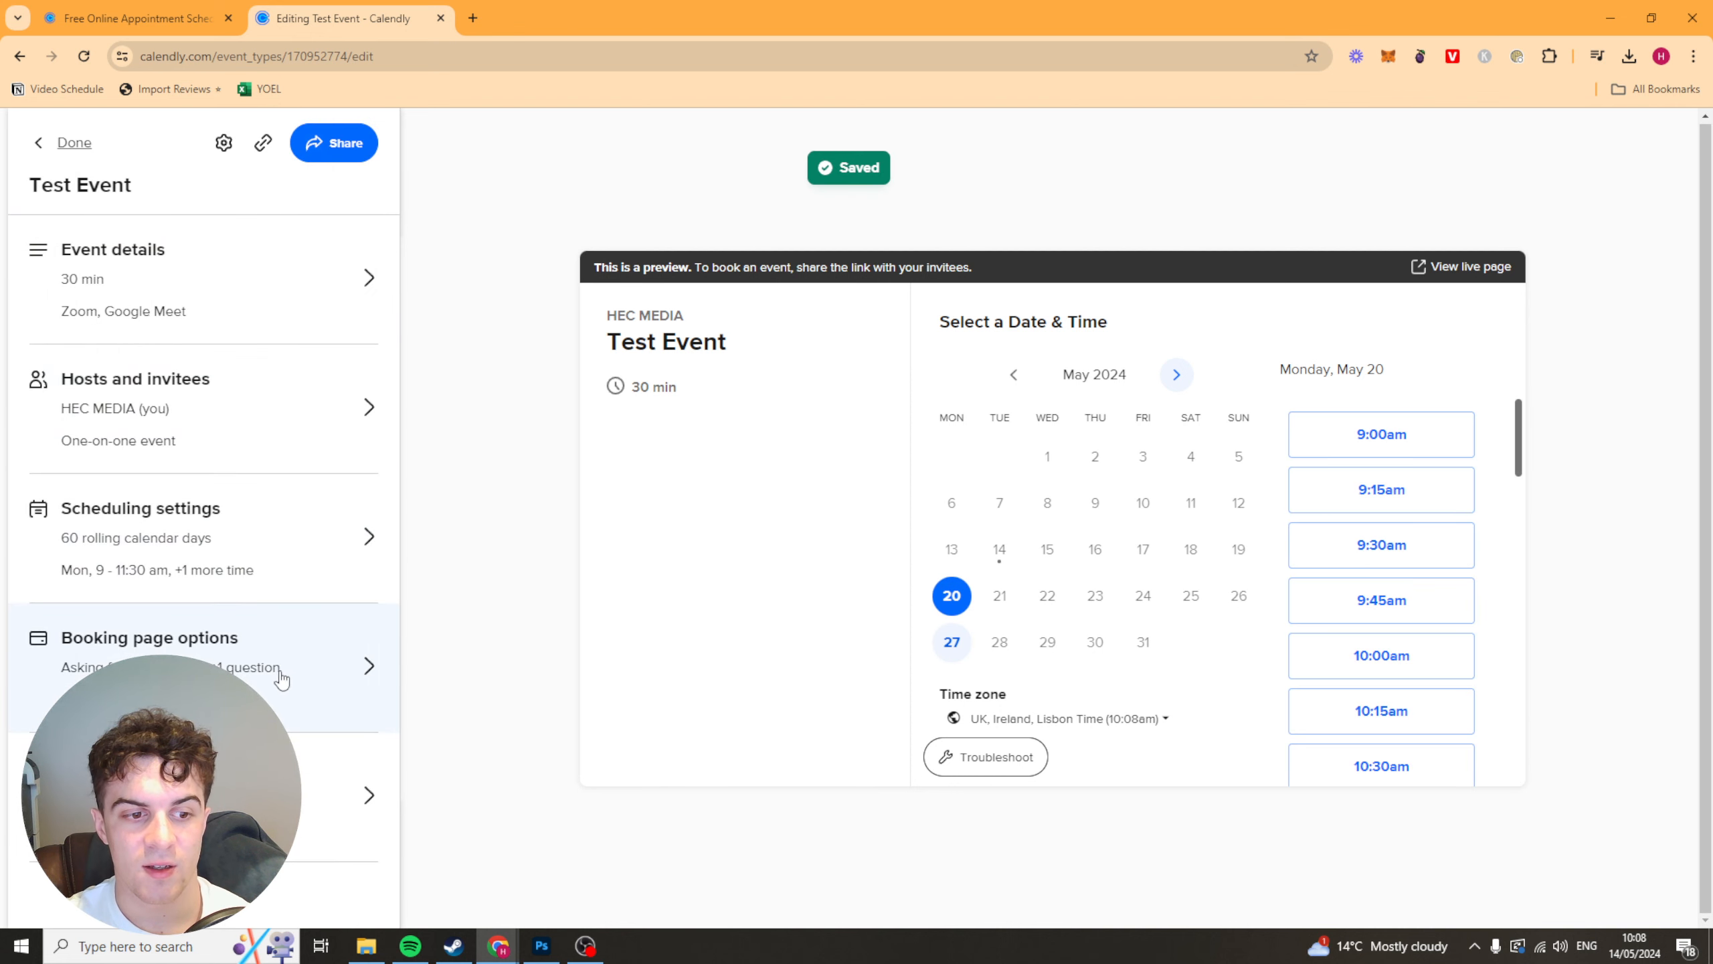
- Open the booking page options and examine the invitee questions on the booking form
click(281, 678)
drag(88, 256, 264, 261)
click(241, 267)
triple_click(241, 267)
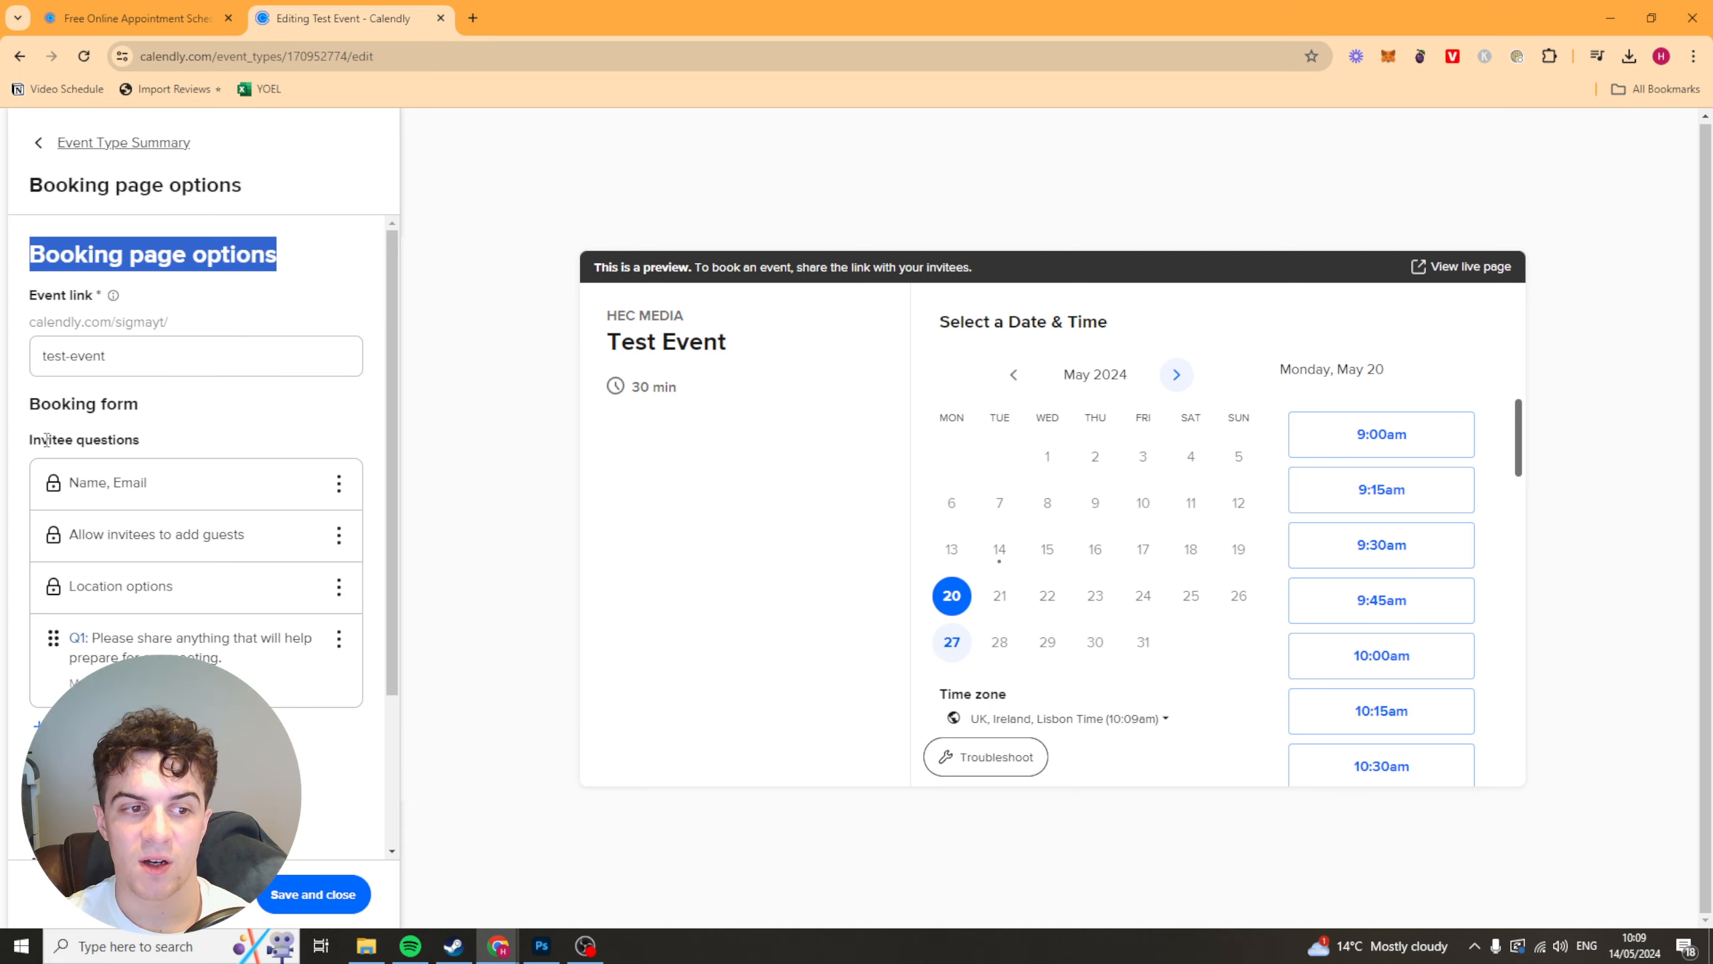
drag(46, 439, 139, 440)
double_click(114, 439)
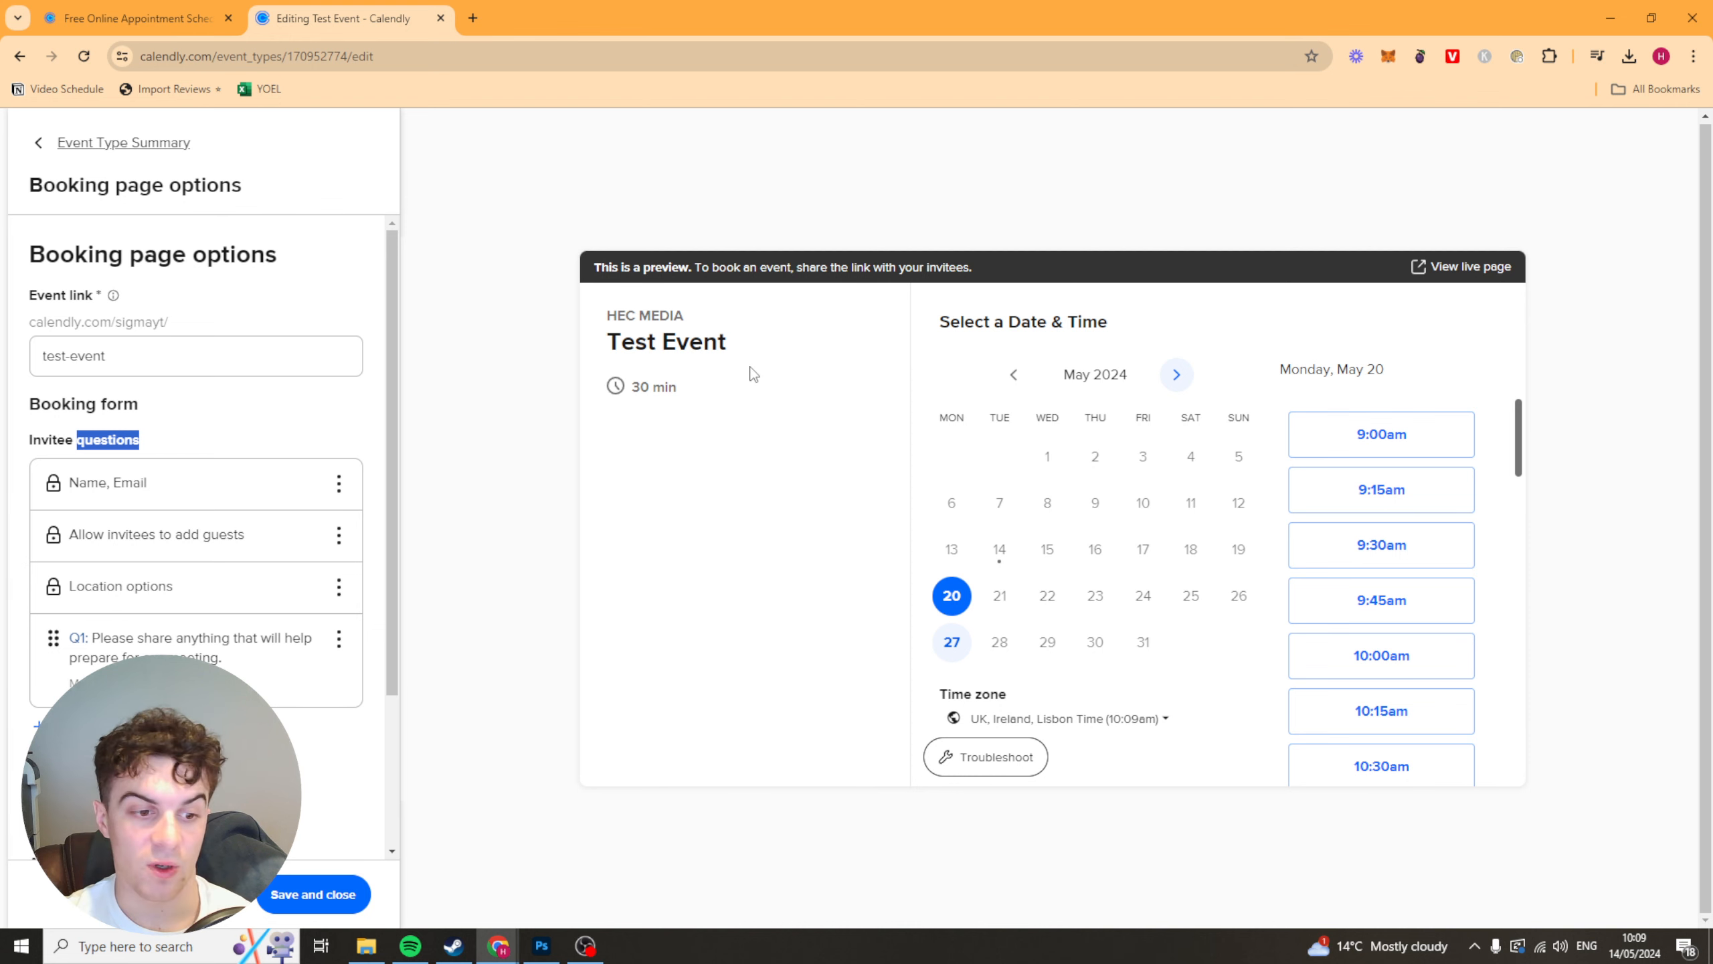
- Add a new invitee question reading "What is your monthly Revenue?" and make it required
click(99, 726)
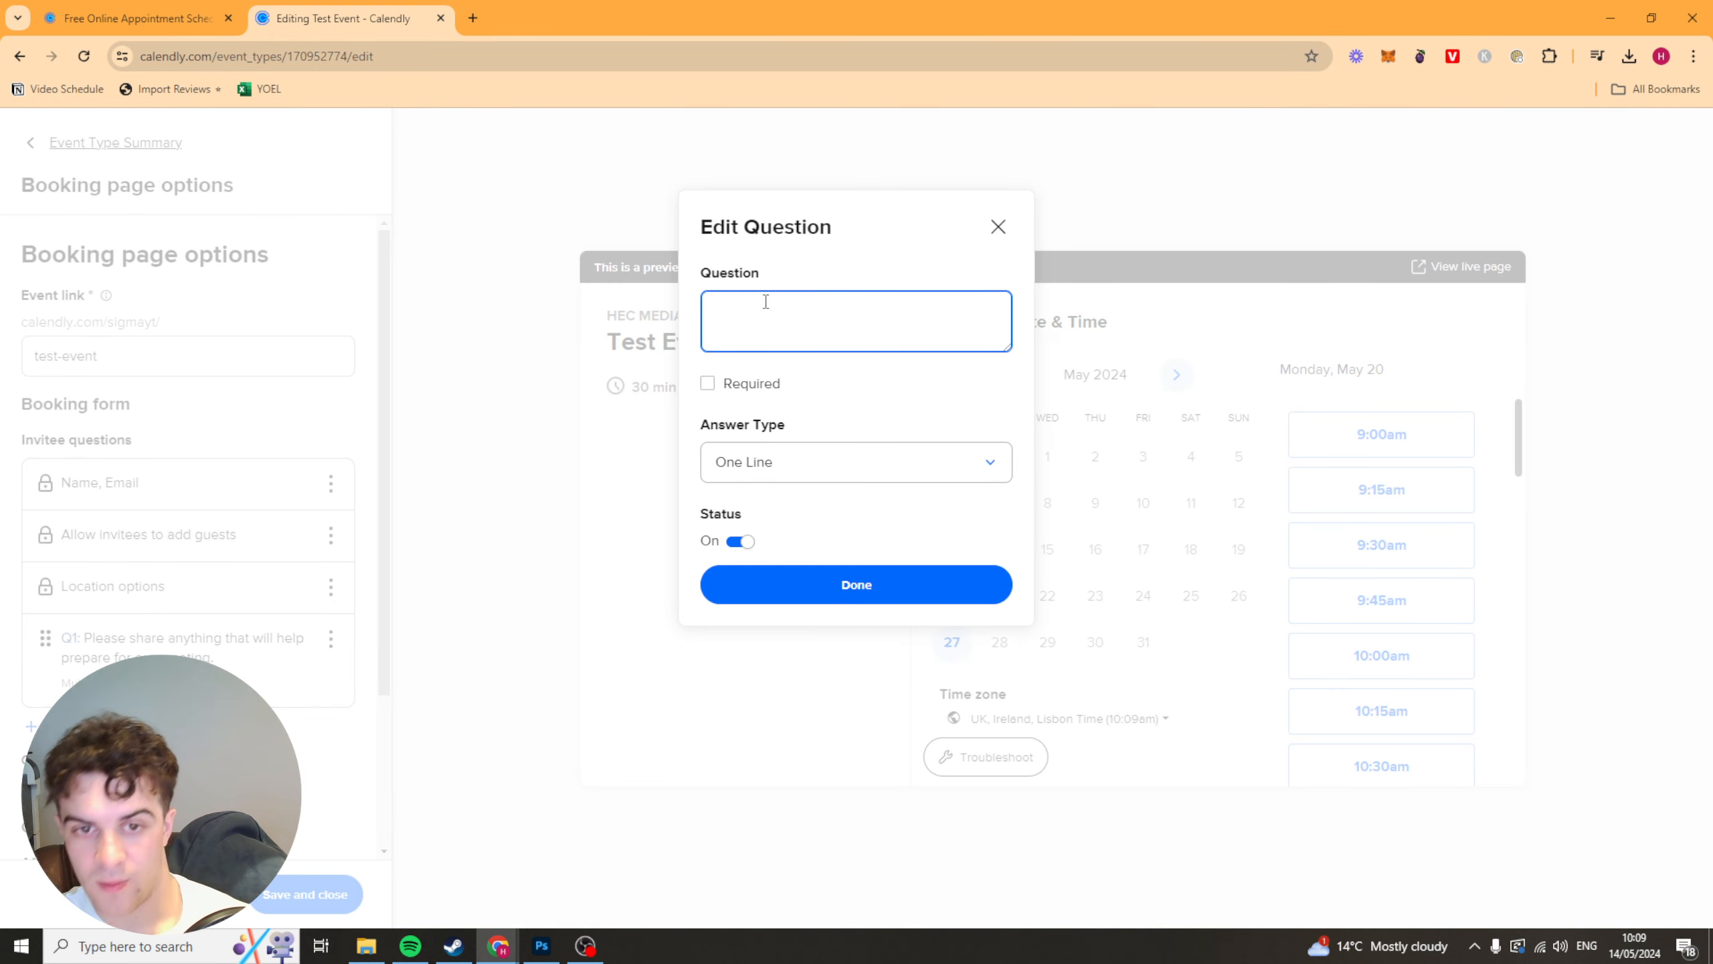
text(What is your)
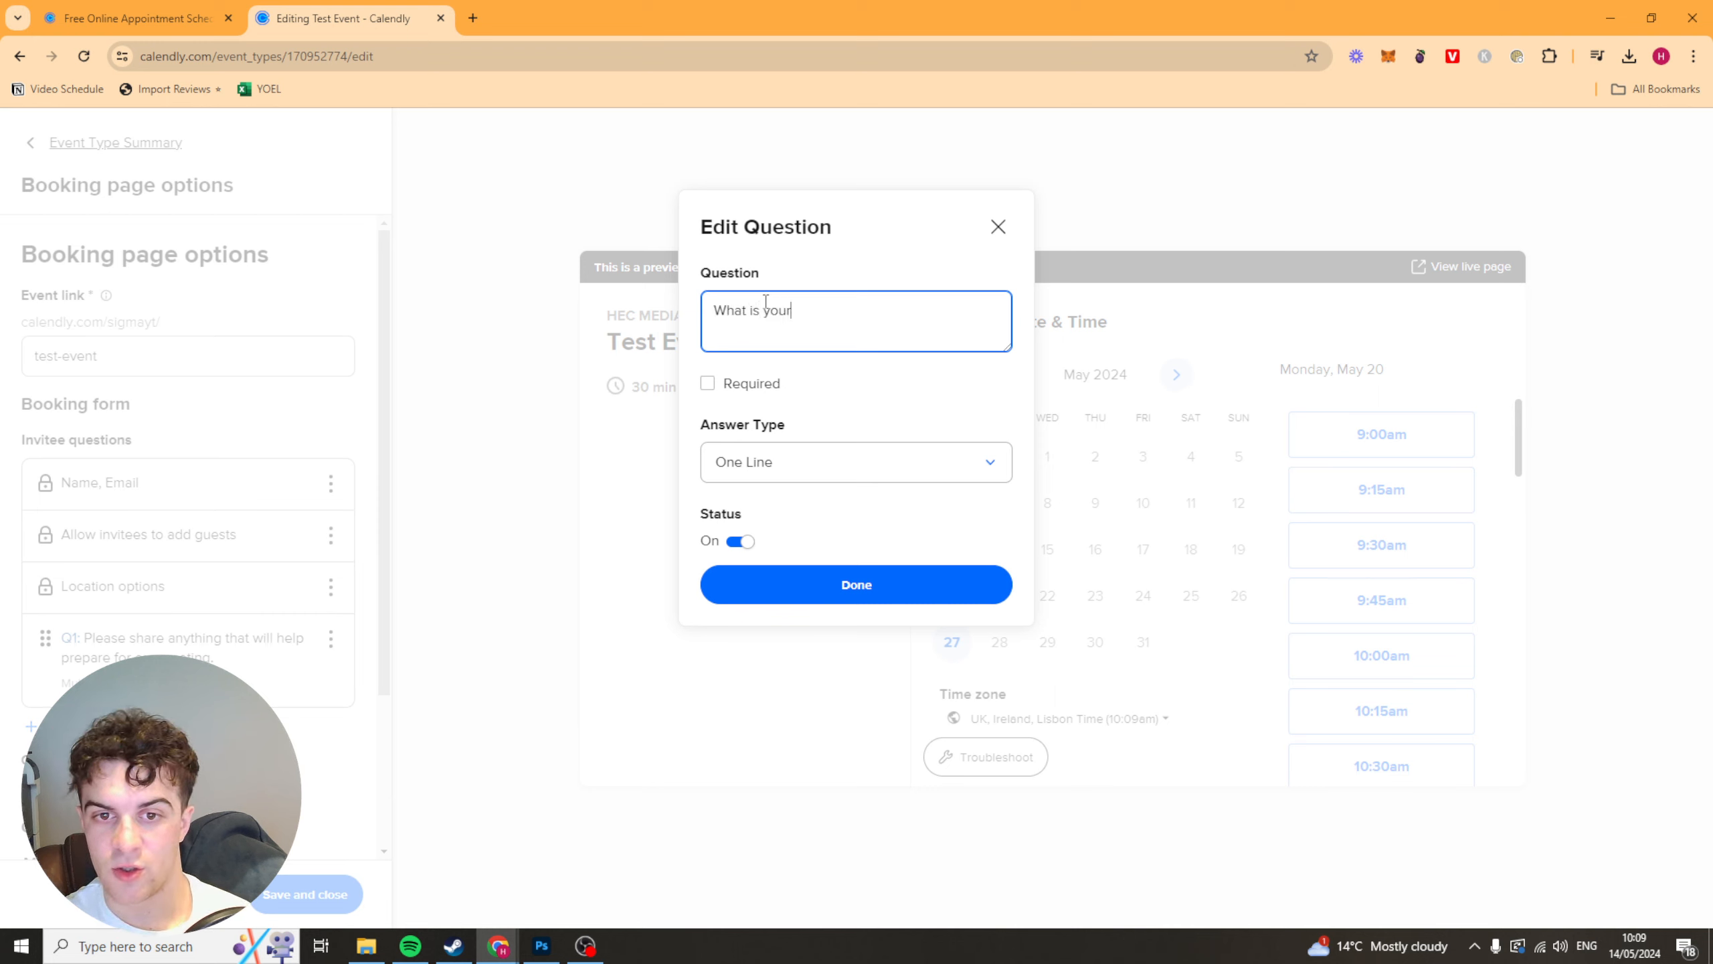
text( monthyl)
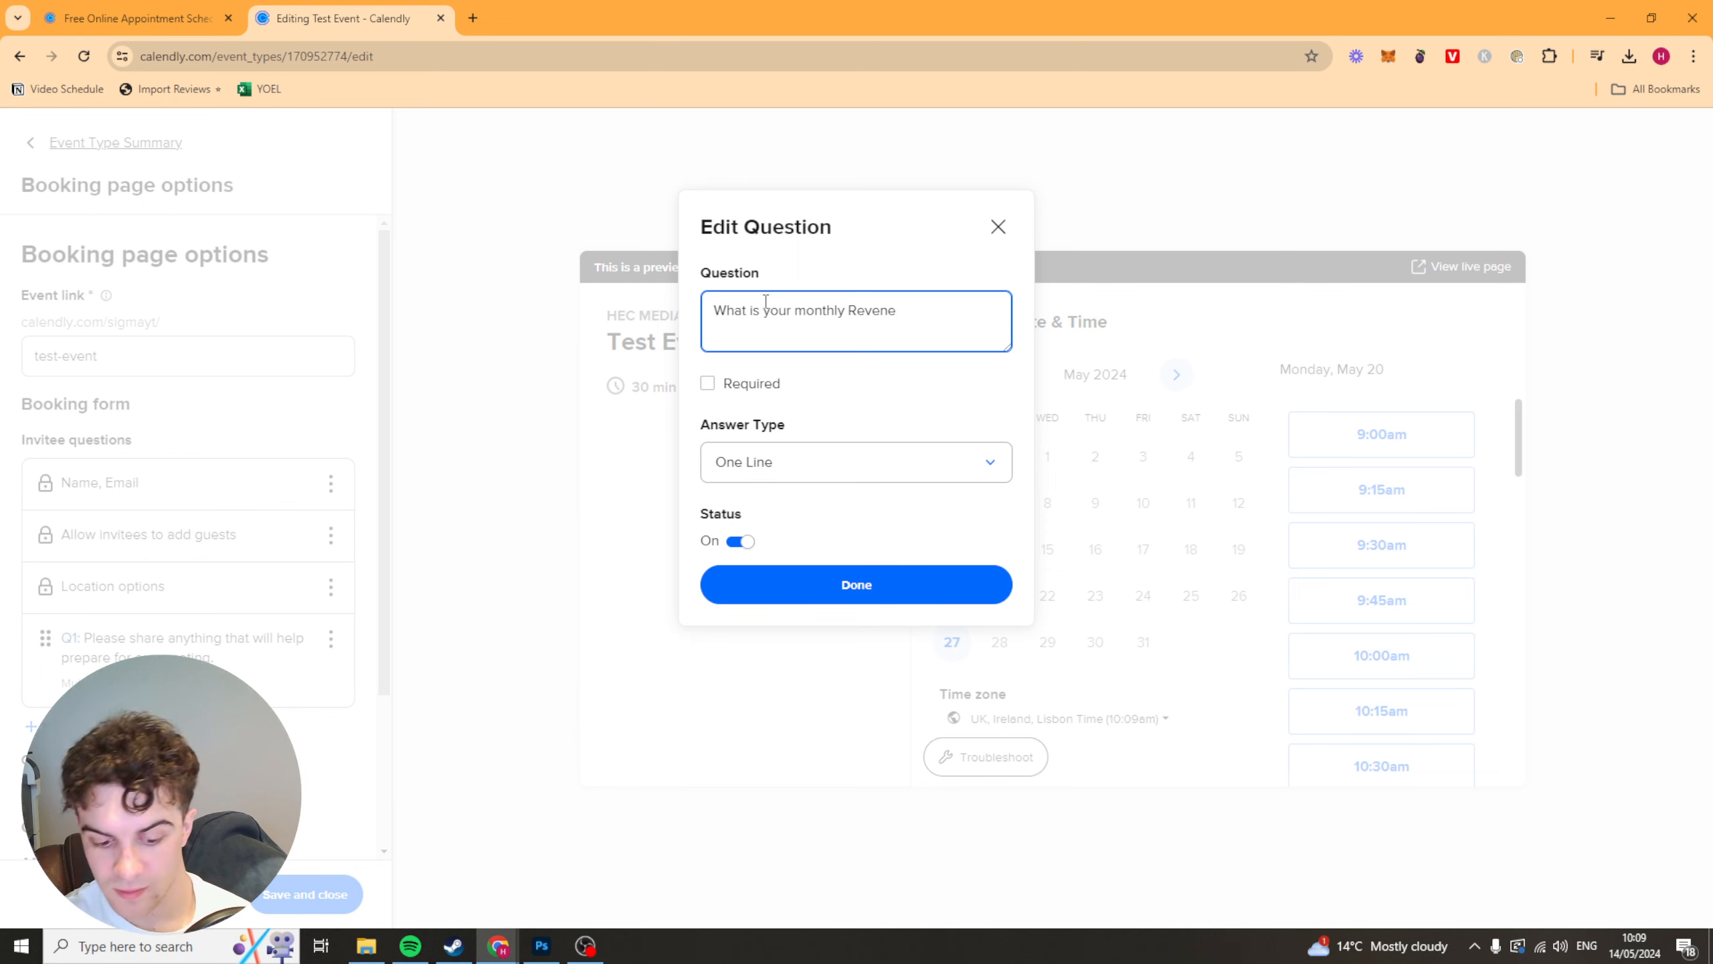
click(849, 459)
click(888, 312)
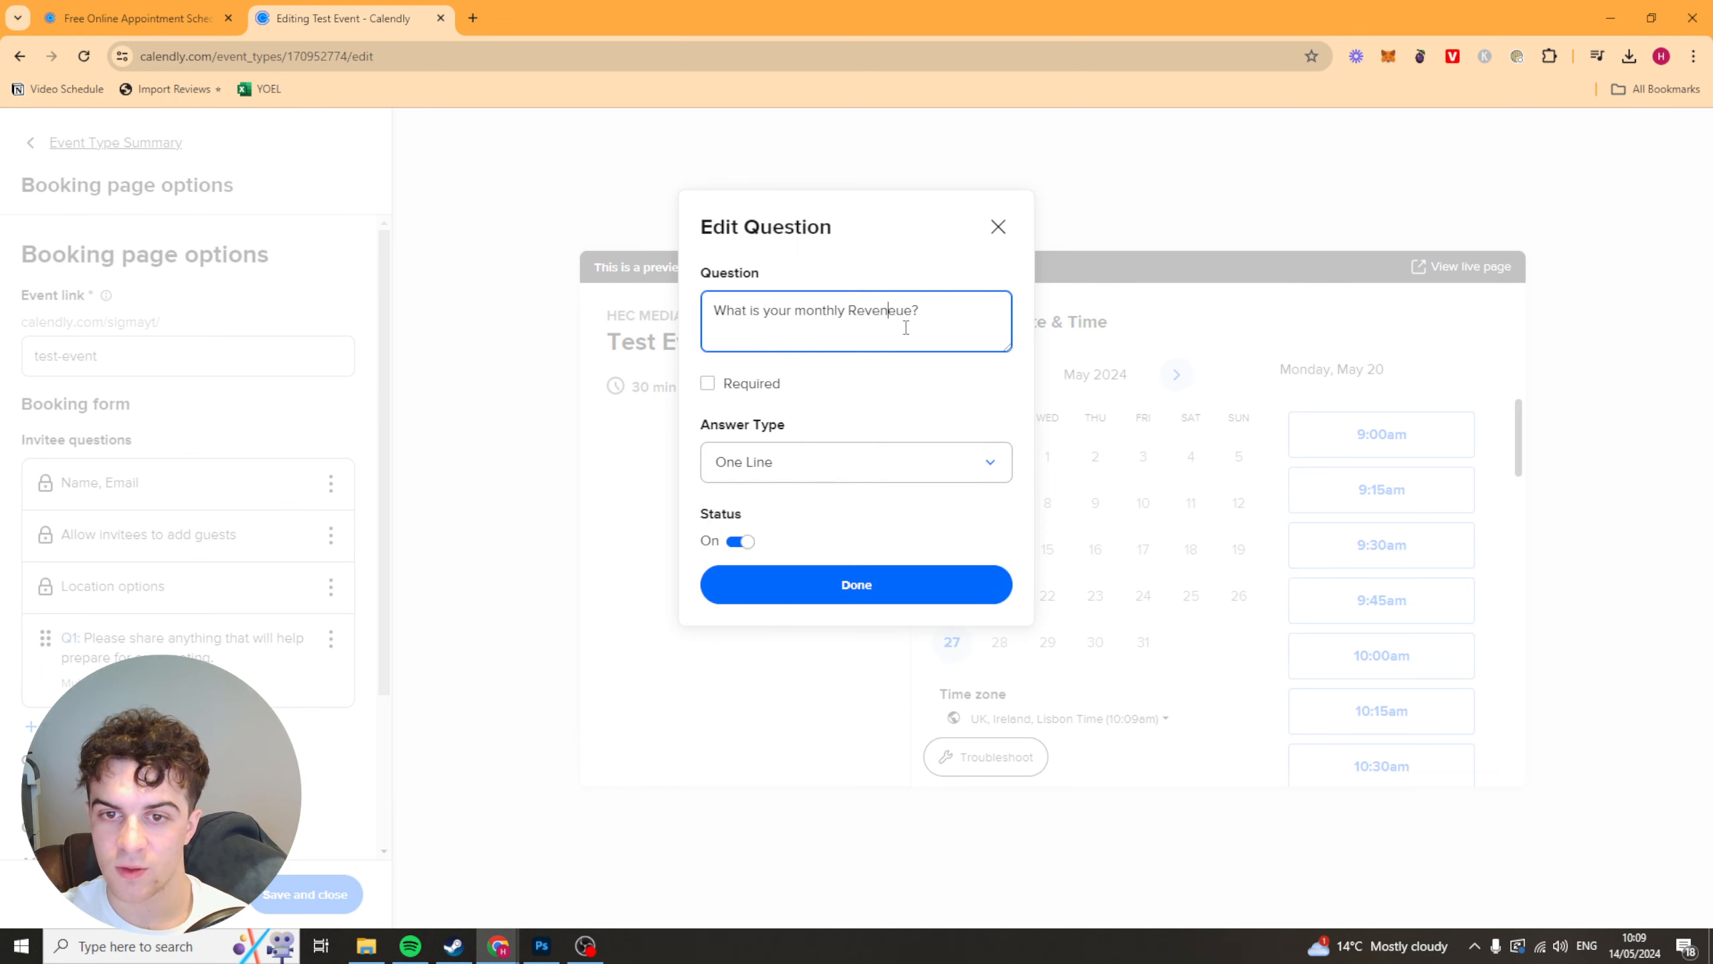
click(764, 384)
- Set the question's answer type to Radio Buttons, with £0-10k and £11k-£39k as the first two answers
click(820, 458)
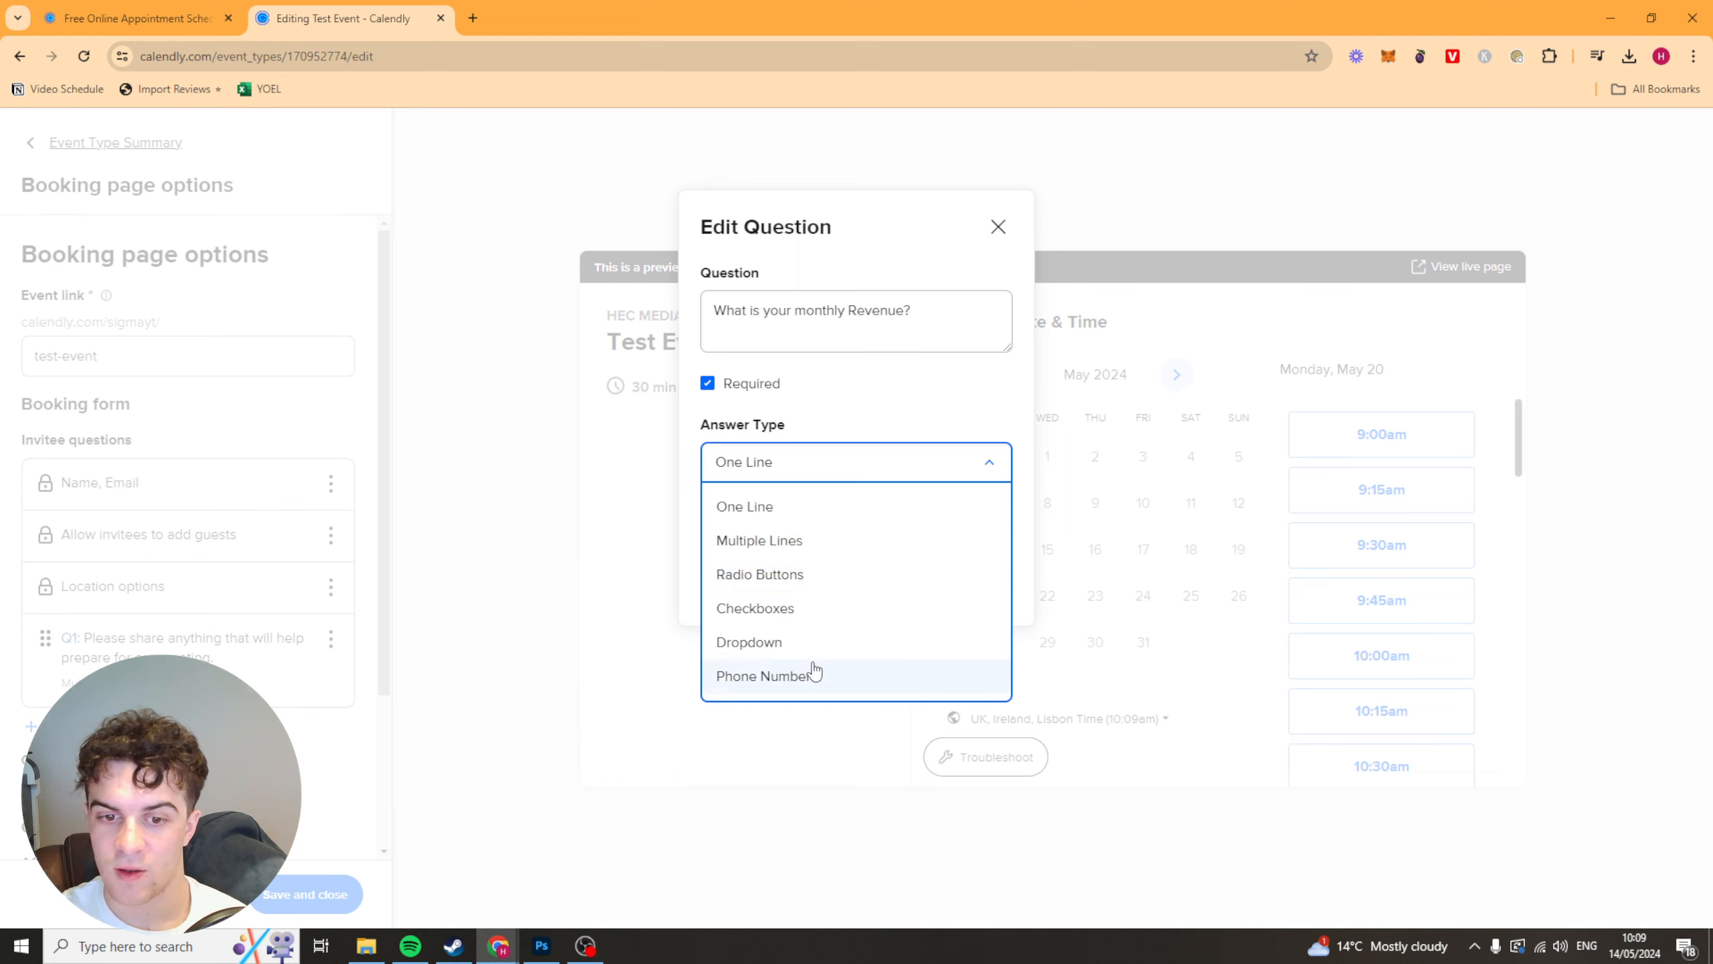
click(796, 574)
click(764, 519)
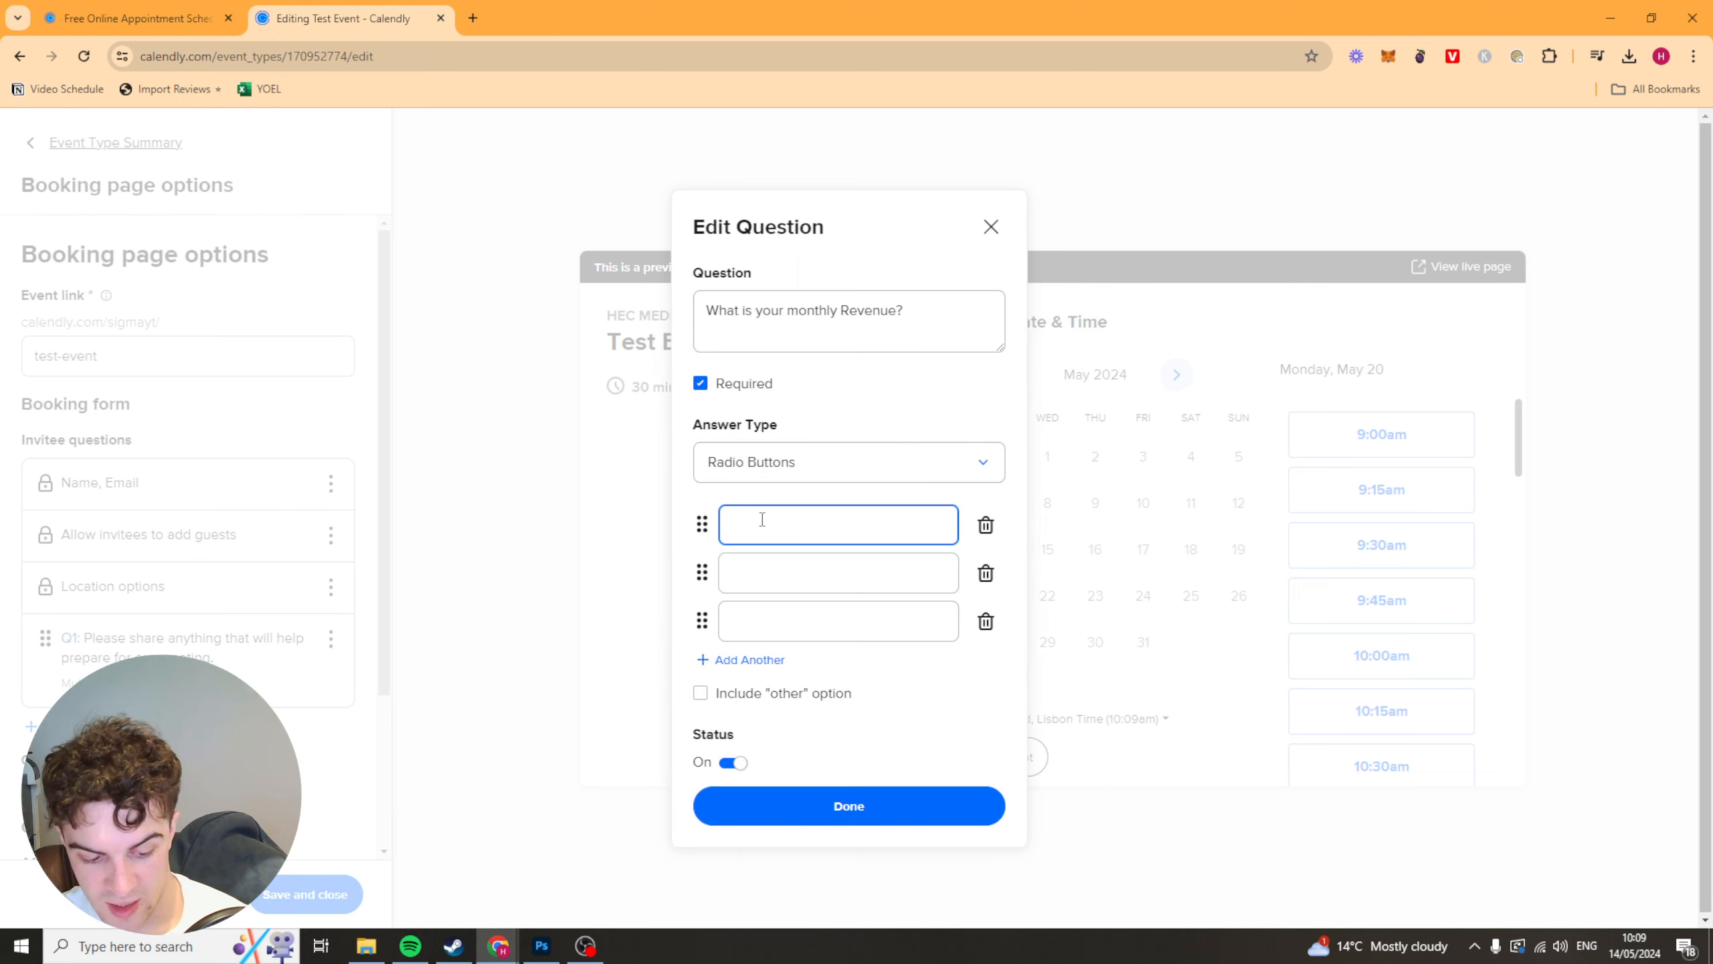
text(£0-10)
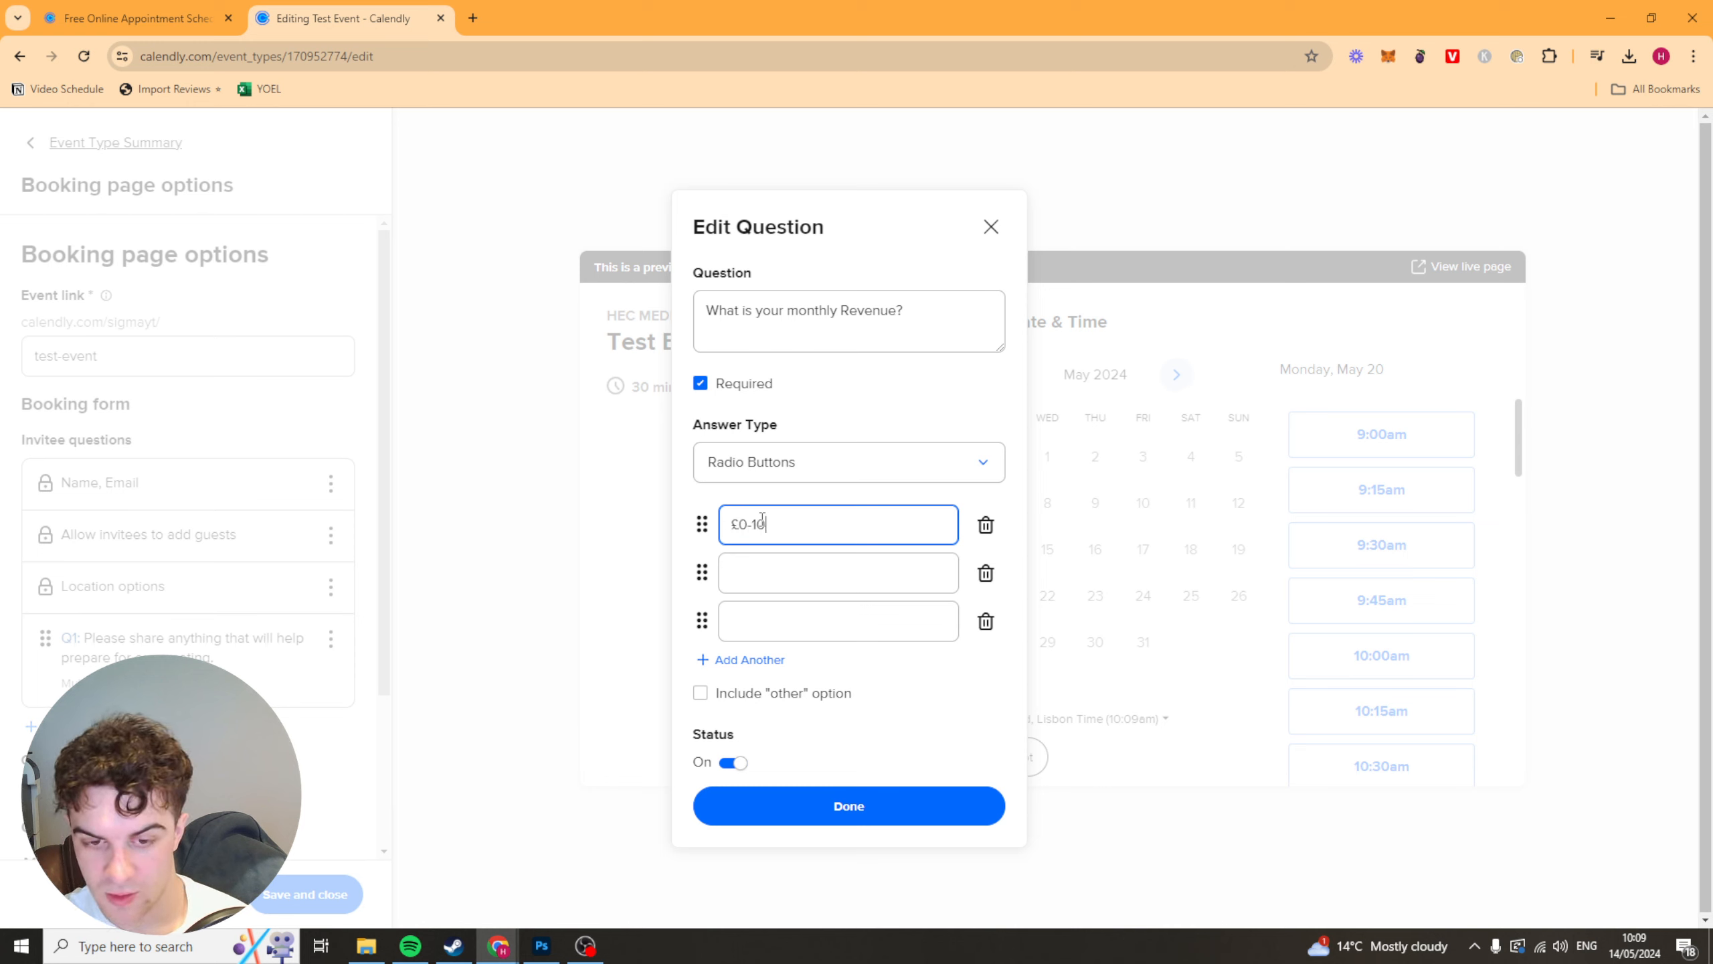
text(k)
click(782, 566)
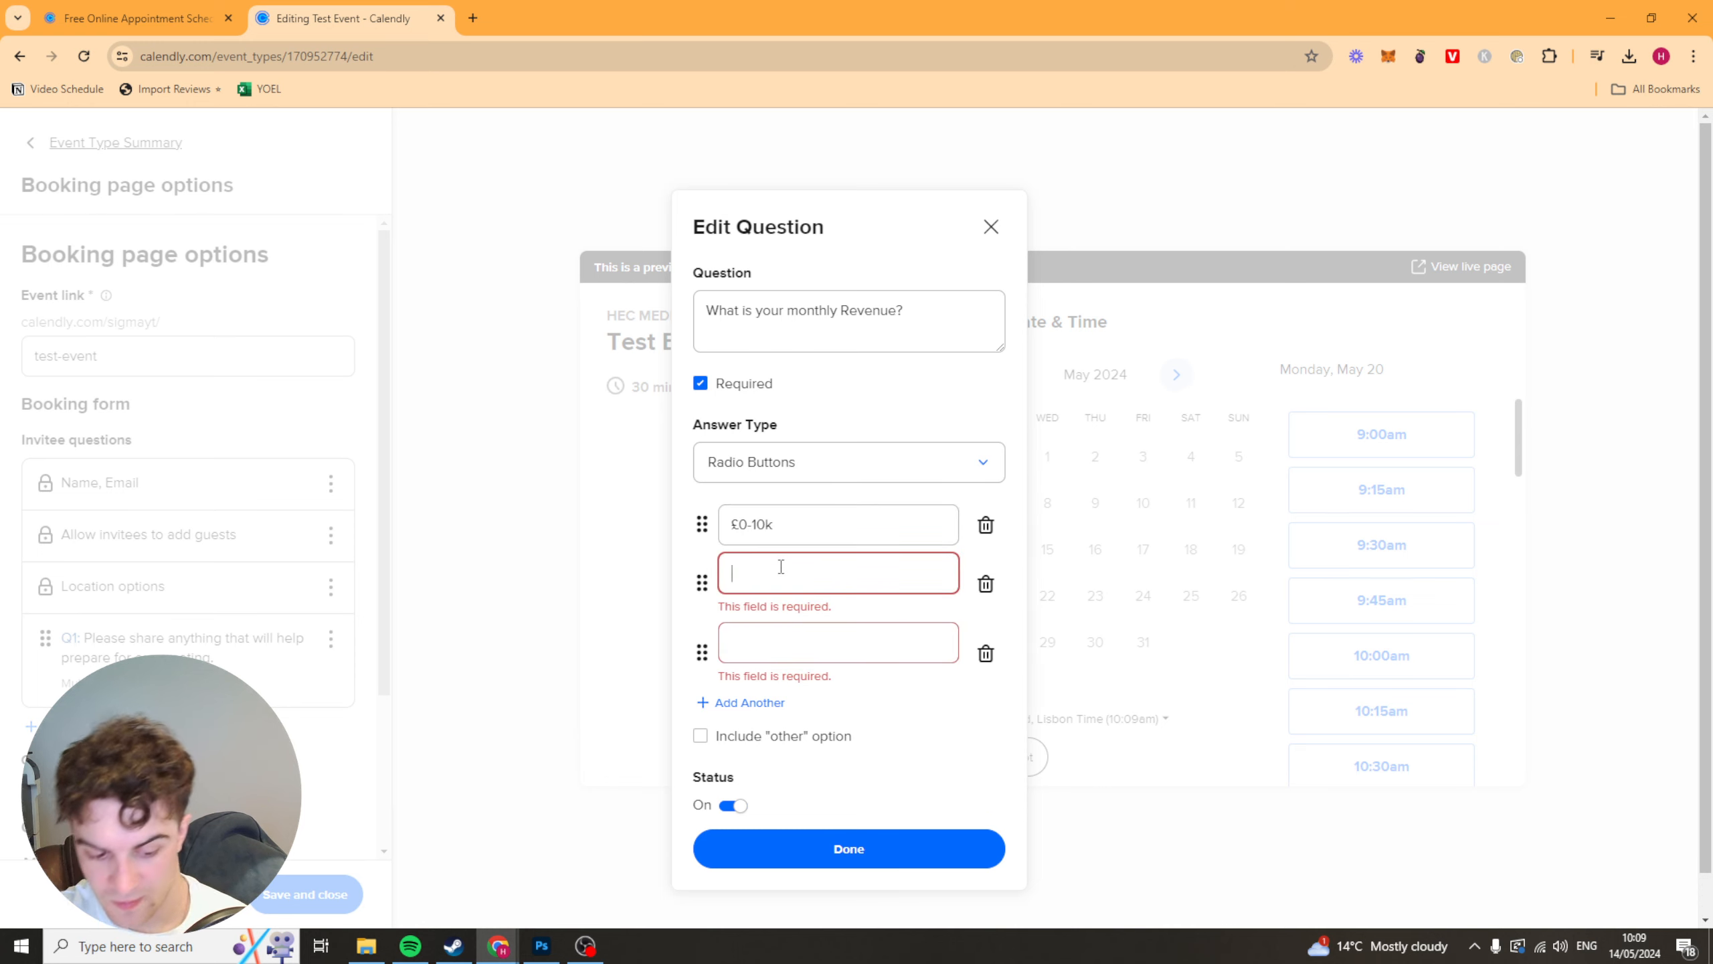
text(£11k-£39k)
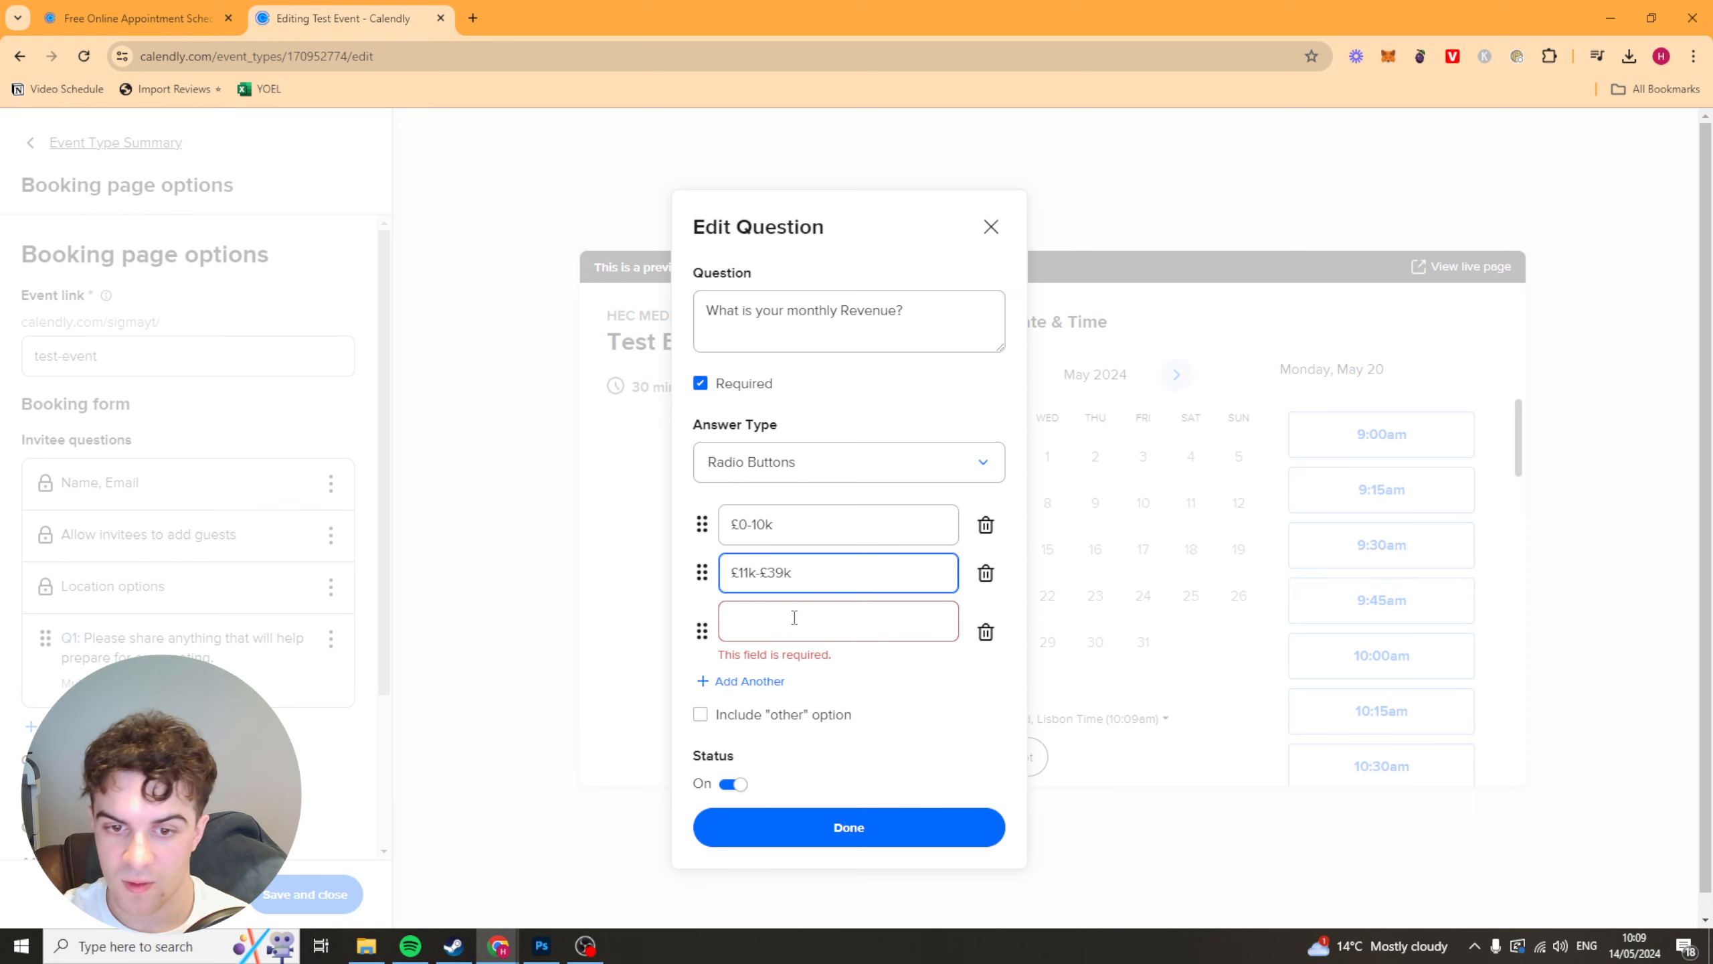
- Enter £40k-£199k as the third answer, include the "other" option and finish the question
click(794, 618)
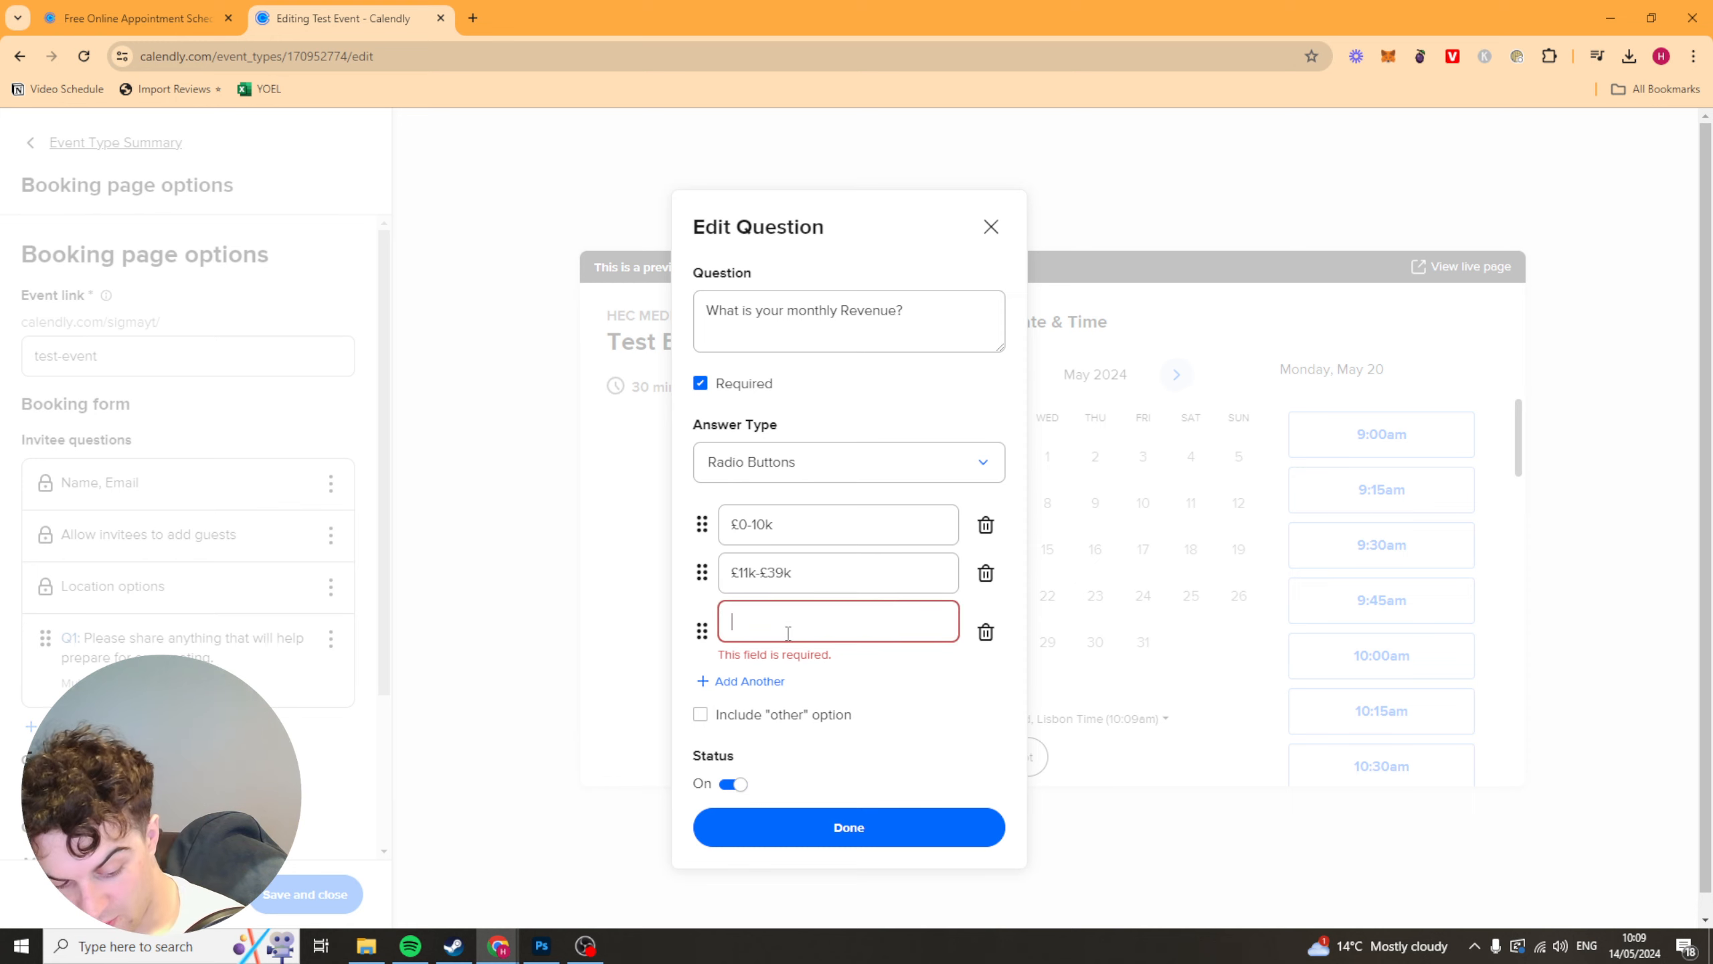
text($)
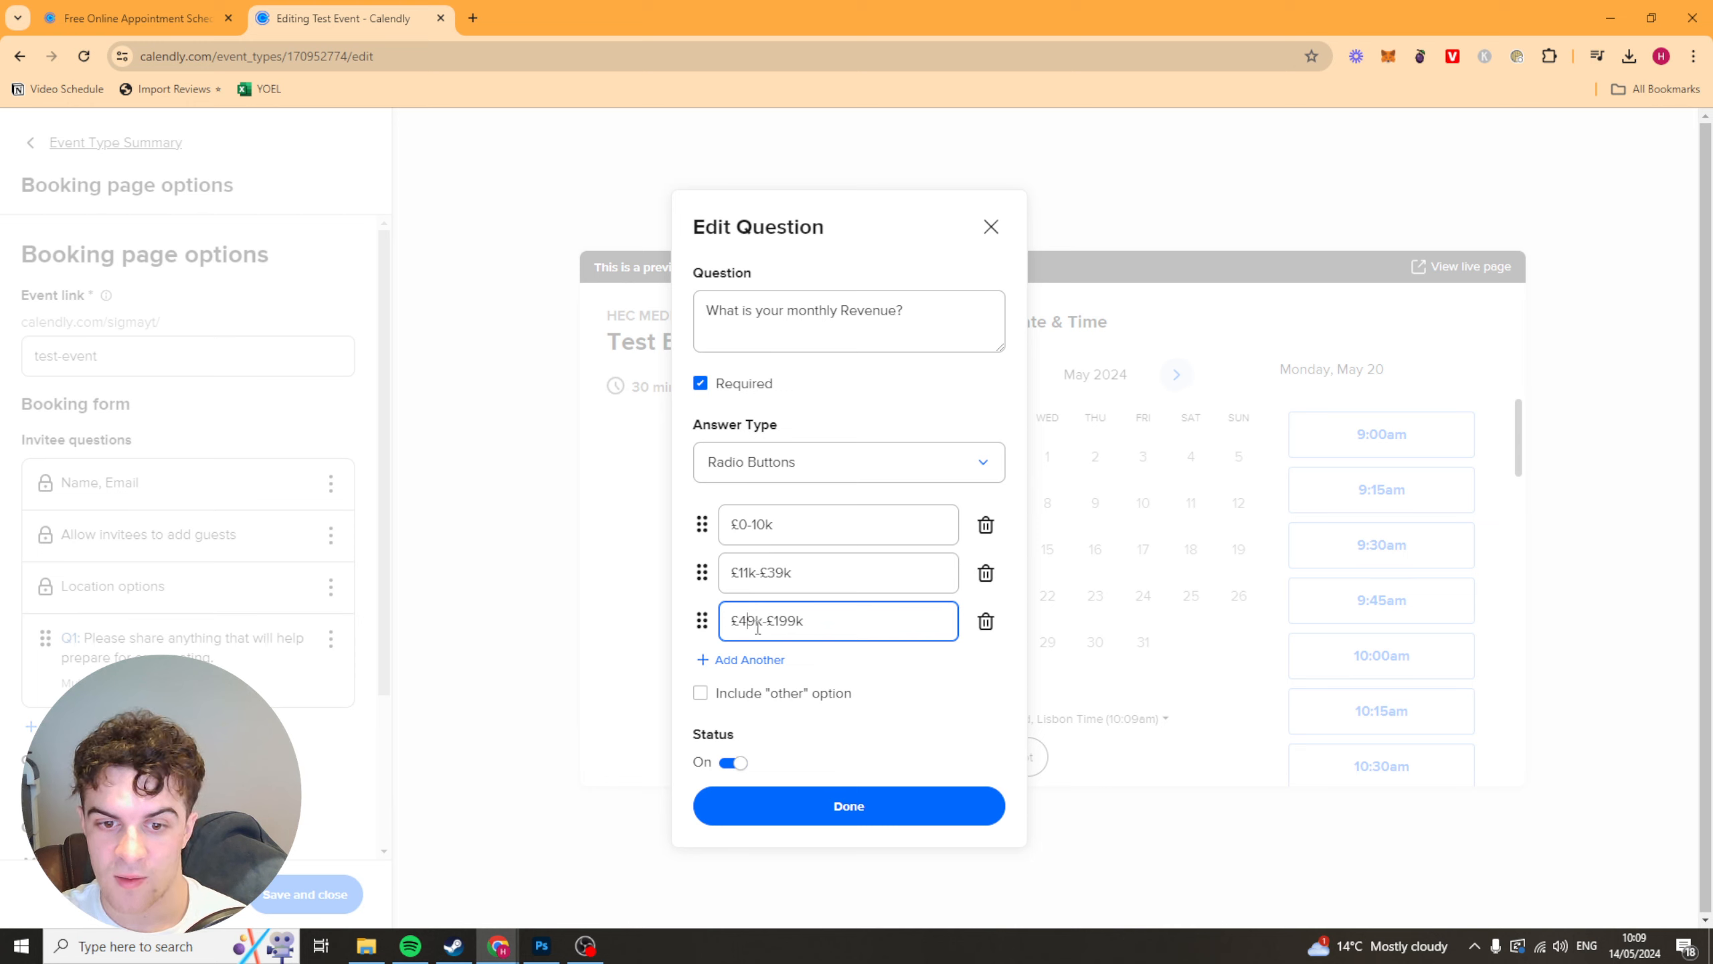
click(761, 631)
key(BackSpace)
text(0)
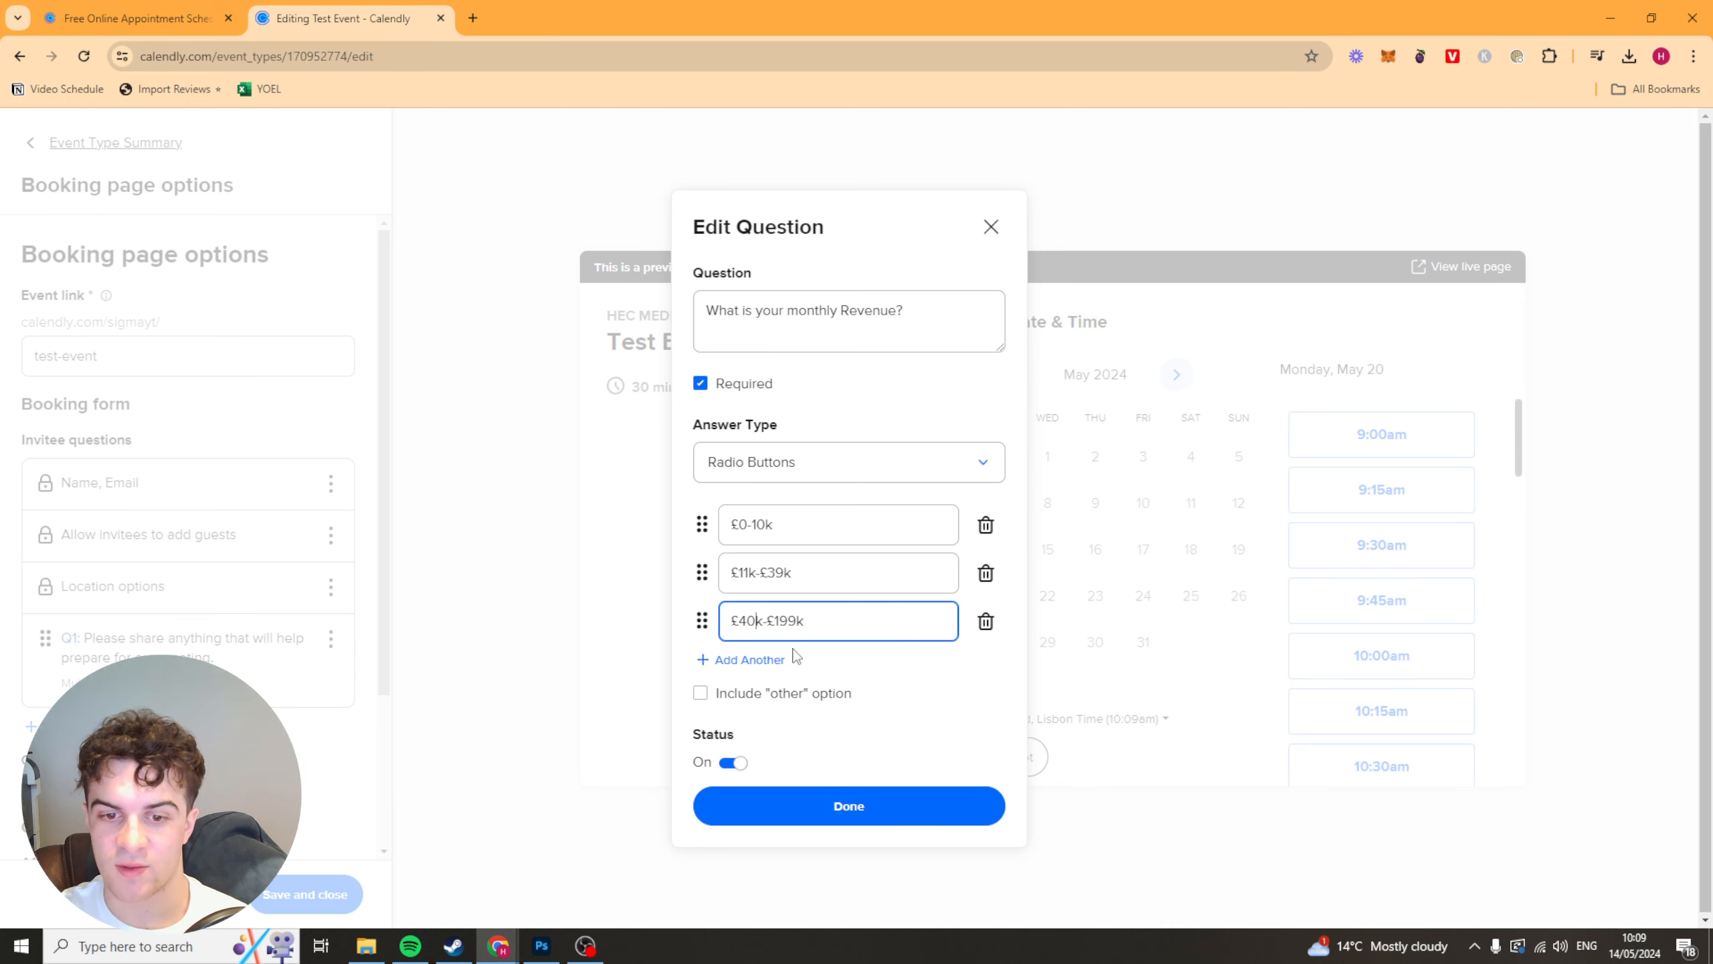
drag(798, 629, 778, 626)
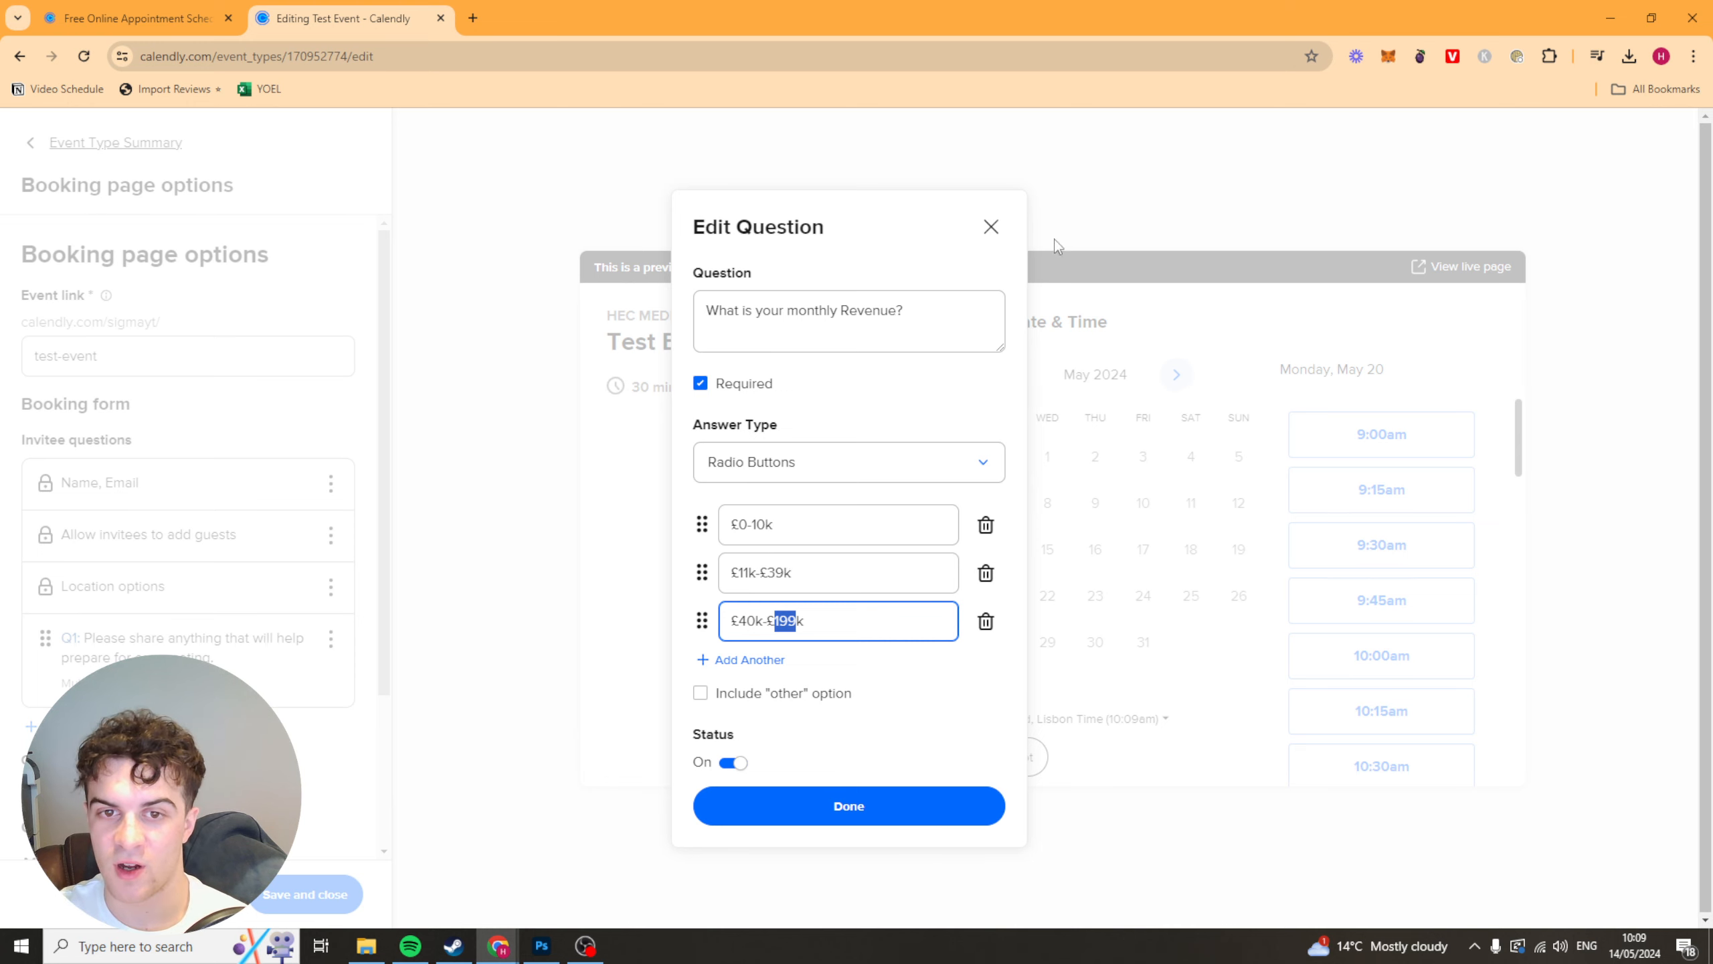
click(868, 393)
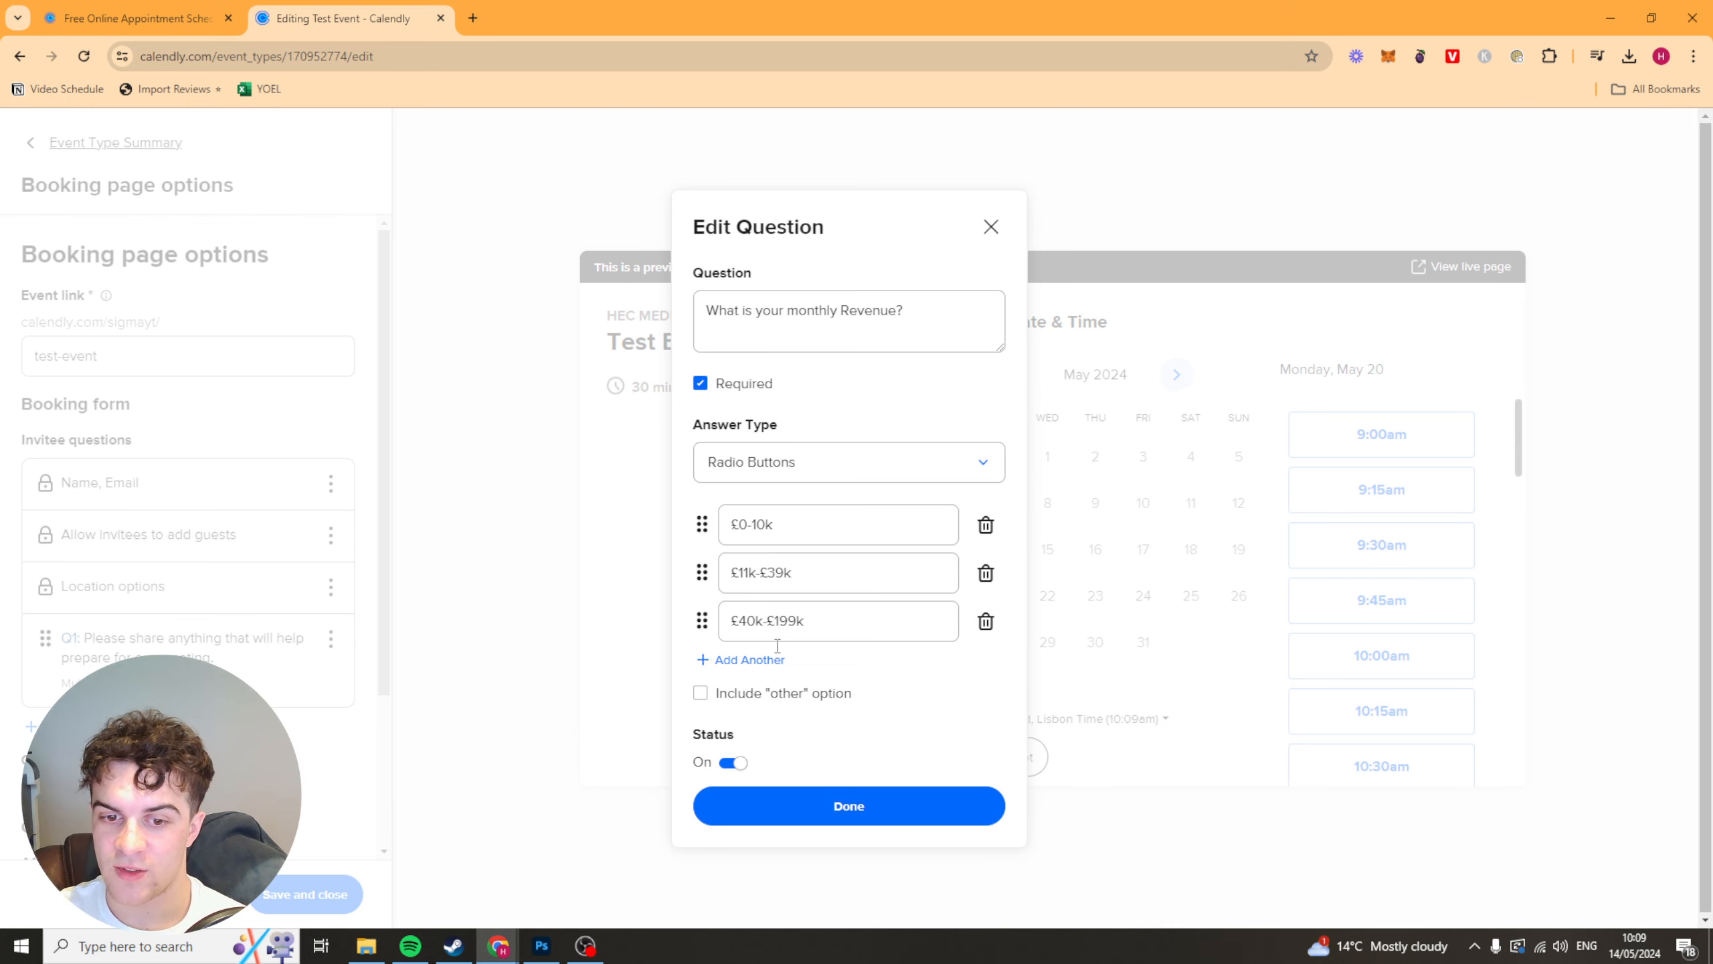
click(764, 695)
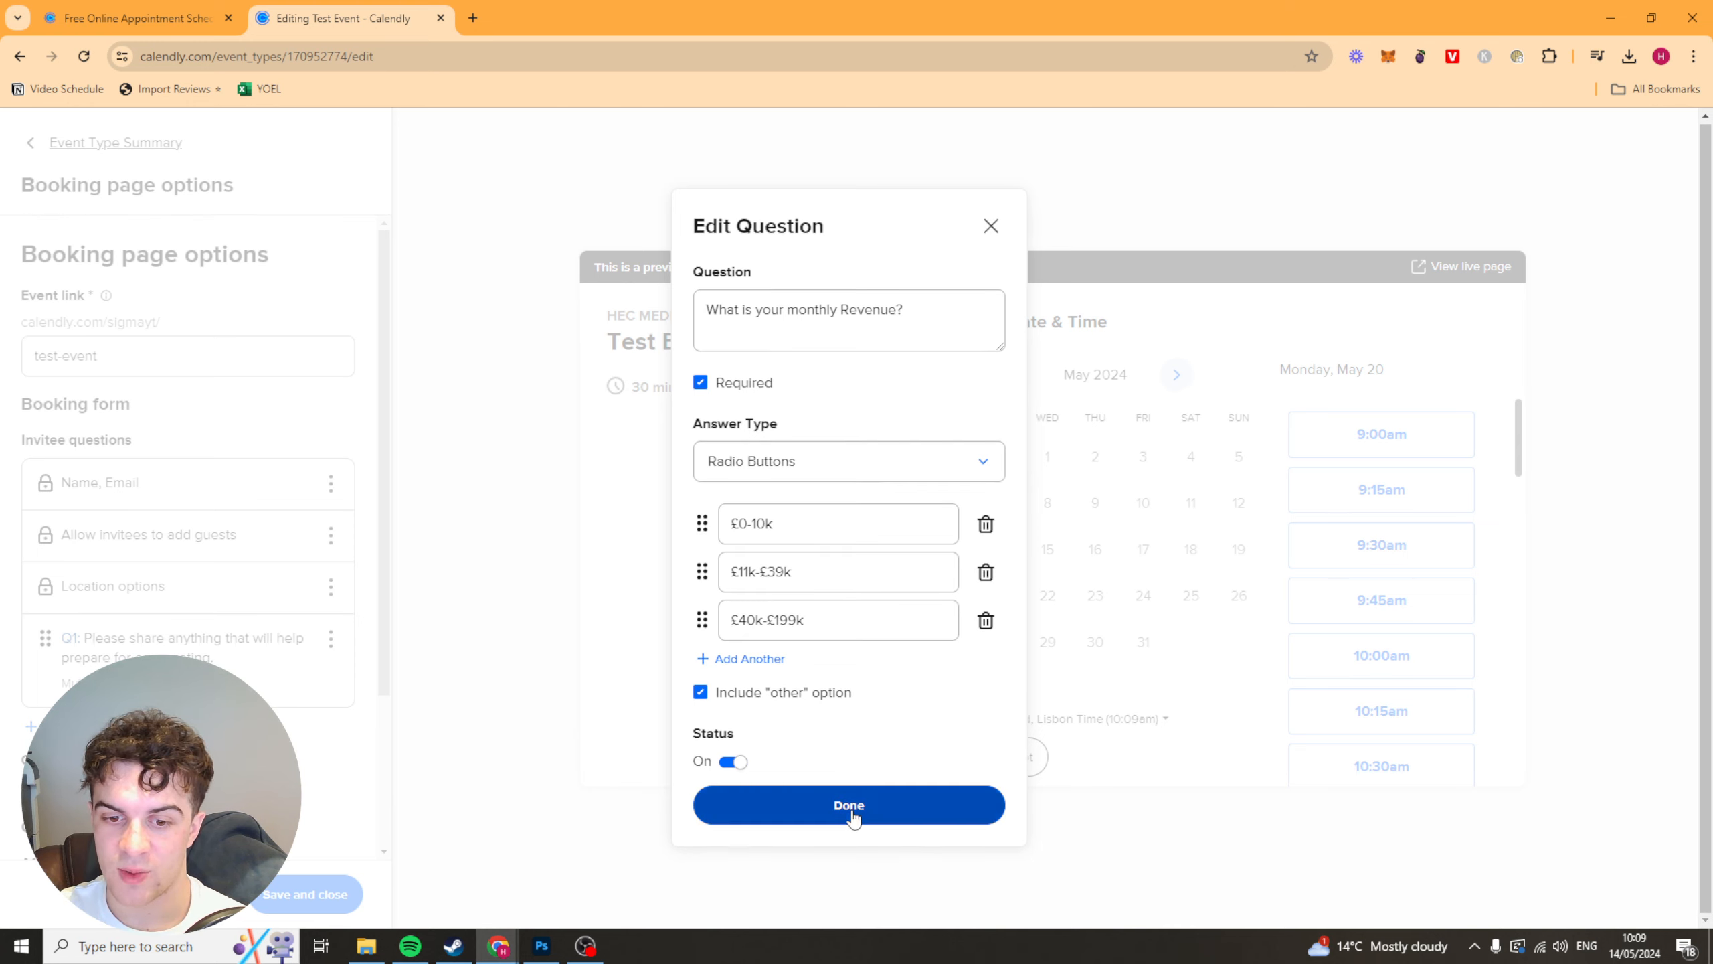
click(850, 807)
- Review the list of invitee questions and try to add payment collection to the booking form
scroll(376, 591, down, 3)
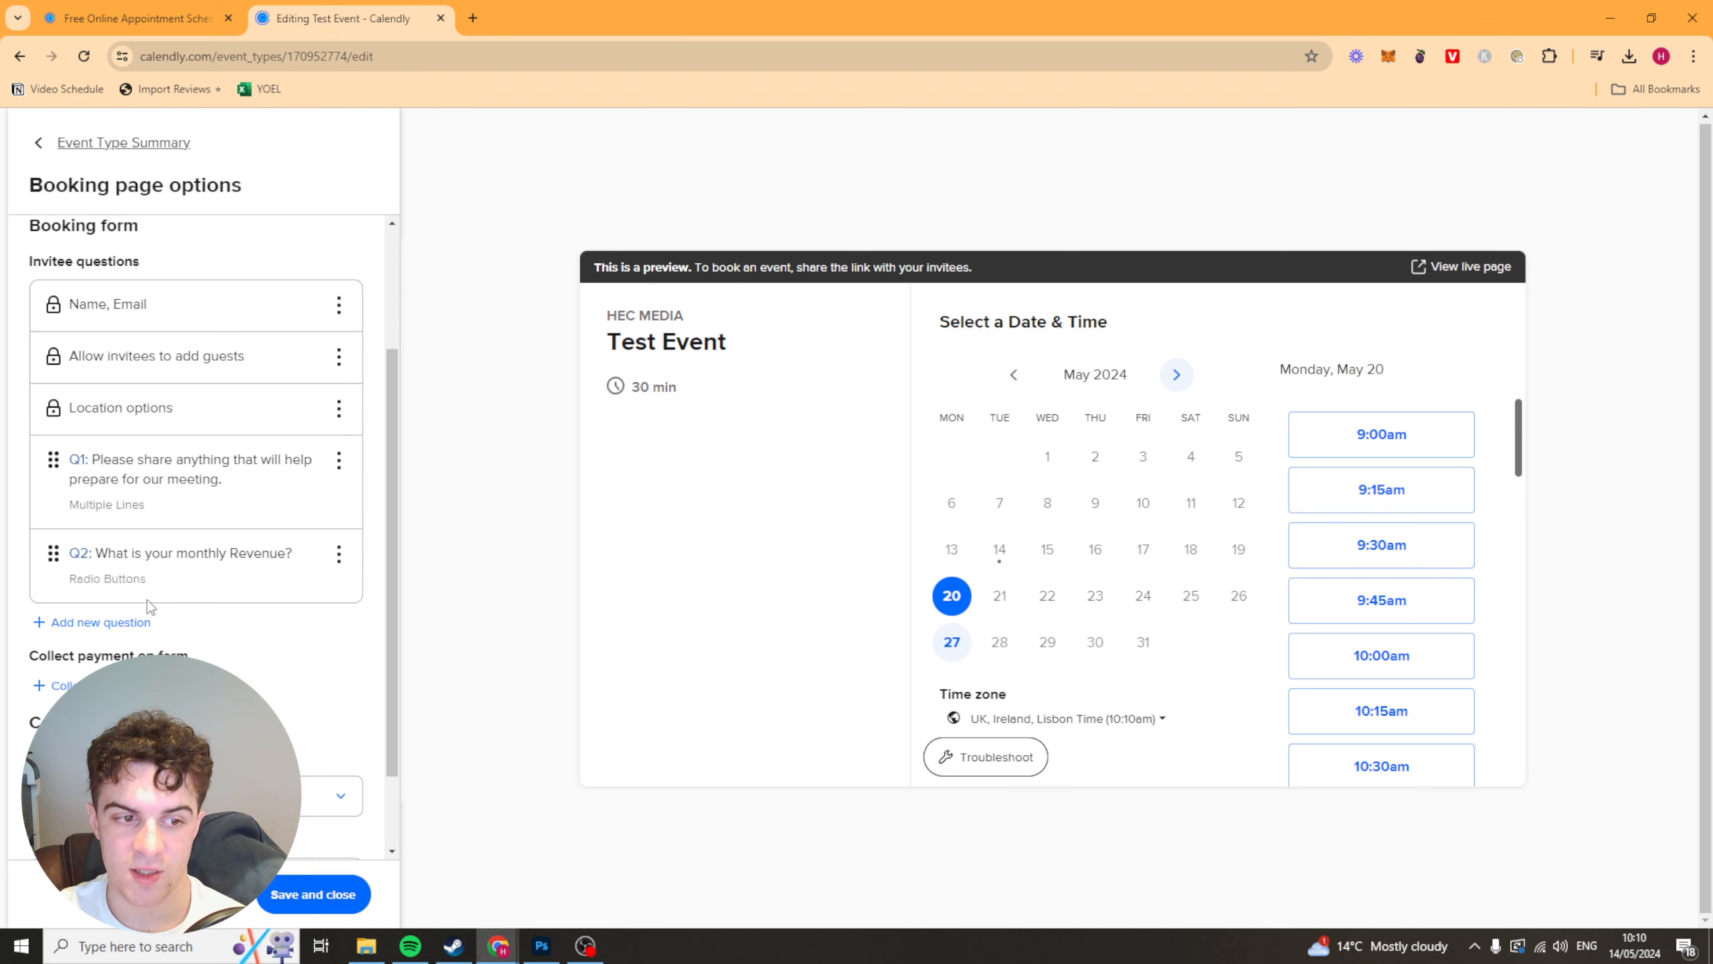
scroll(336, 518, up, 1)
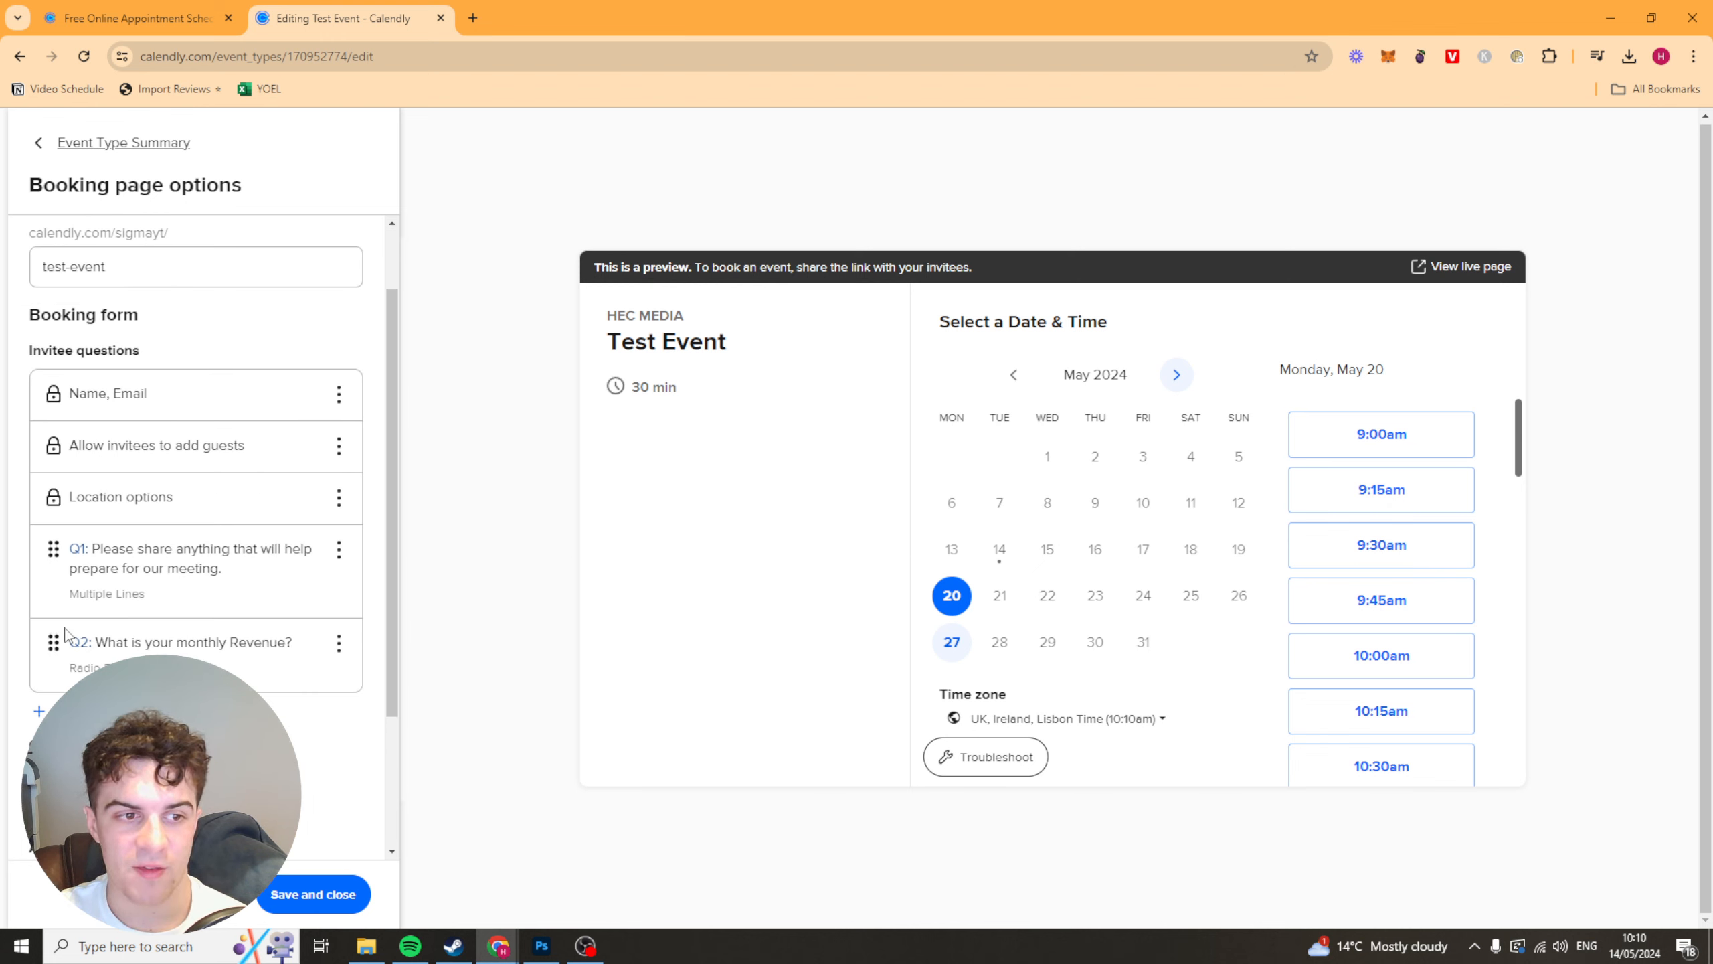
scroll(180, 587, down, 3)
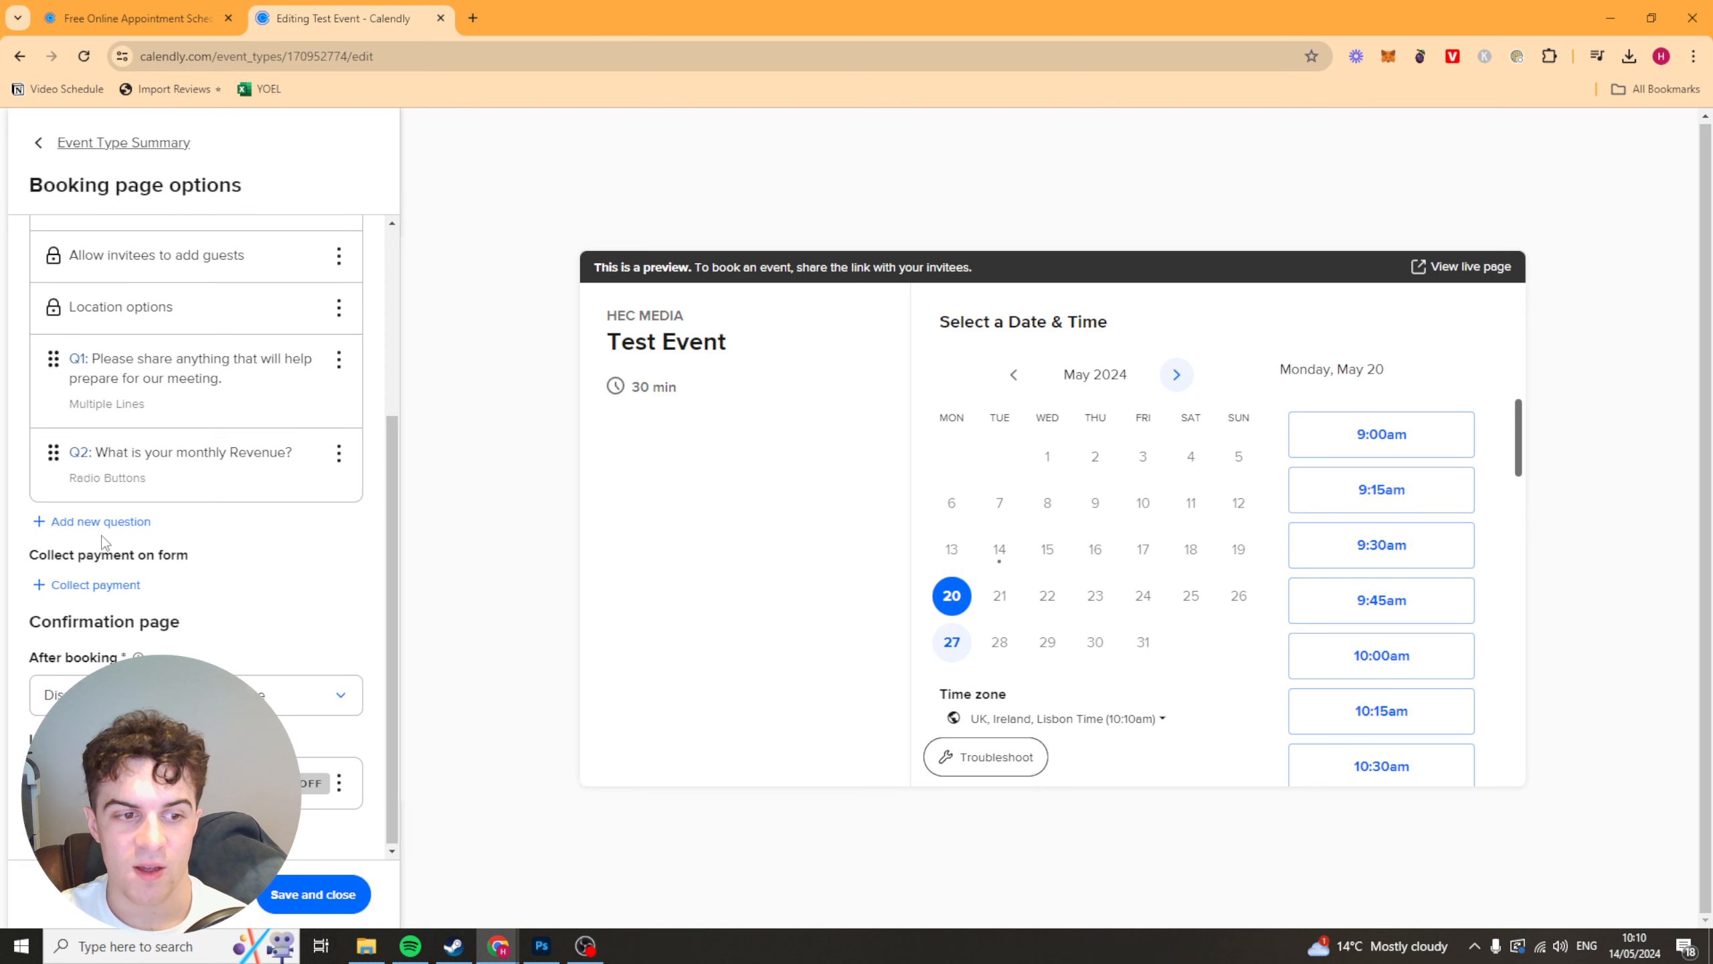
click(68, 591)
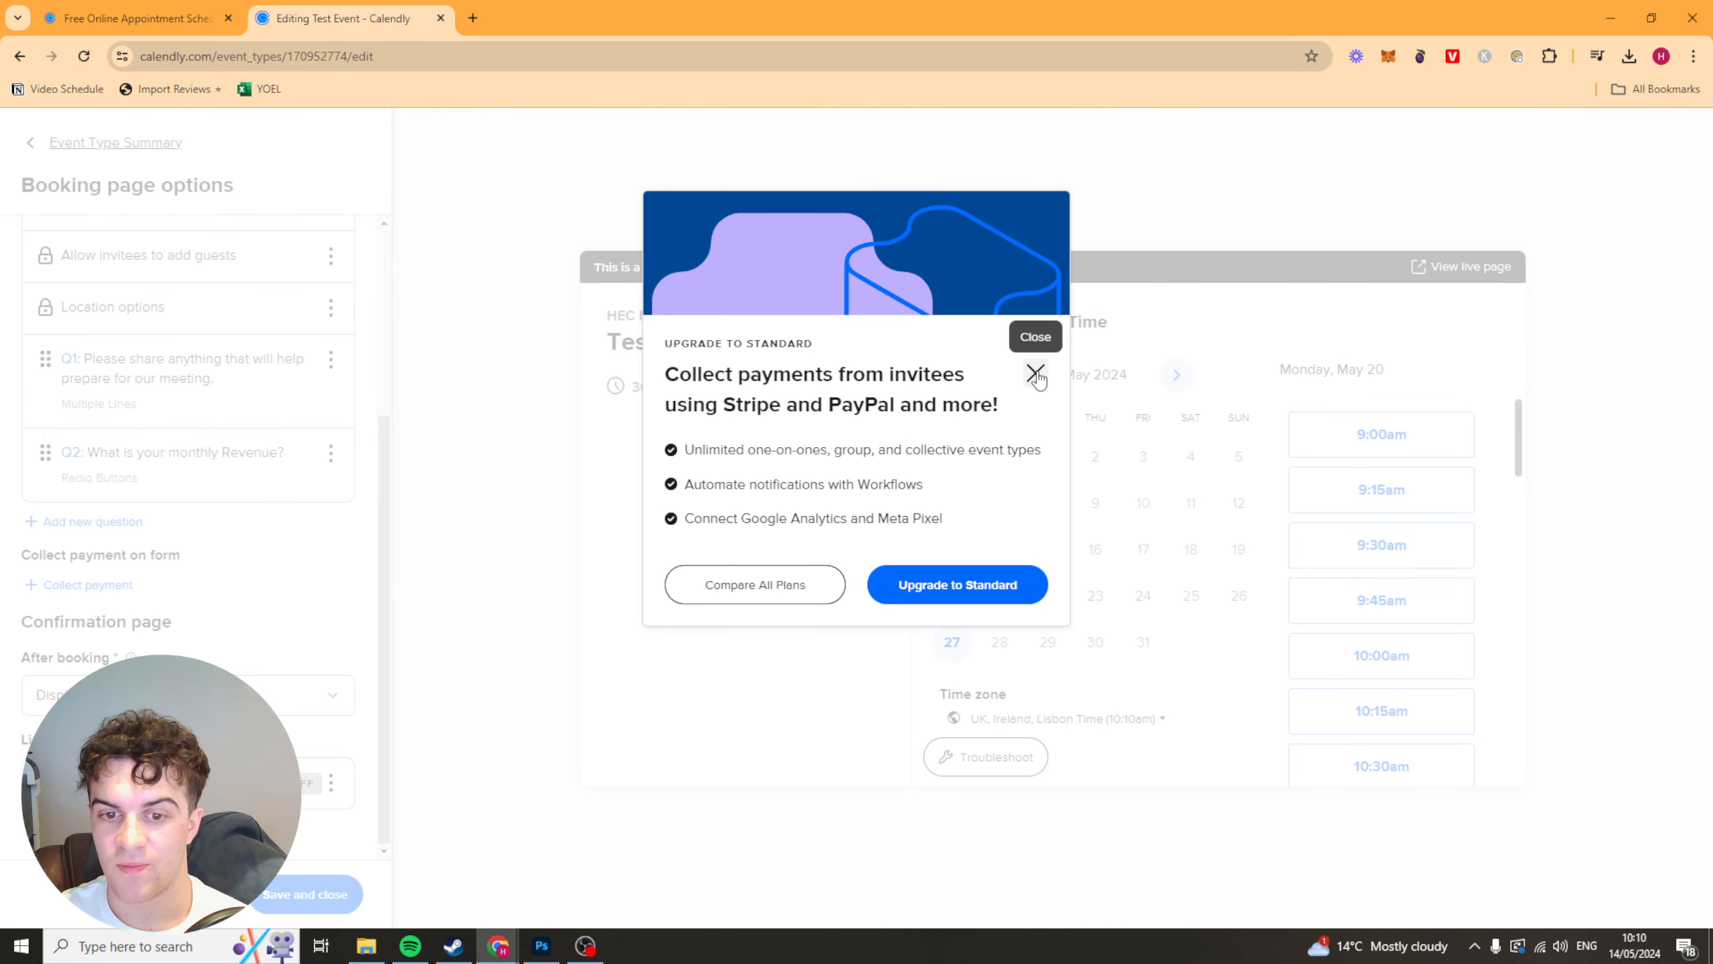
click(1035, 375)
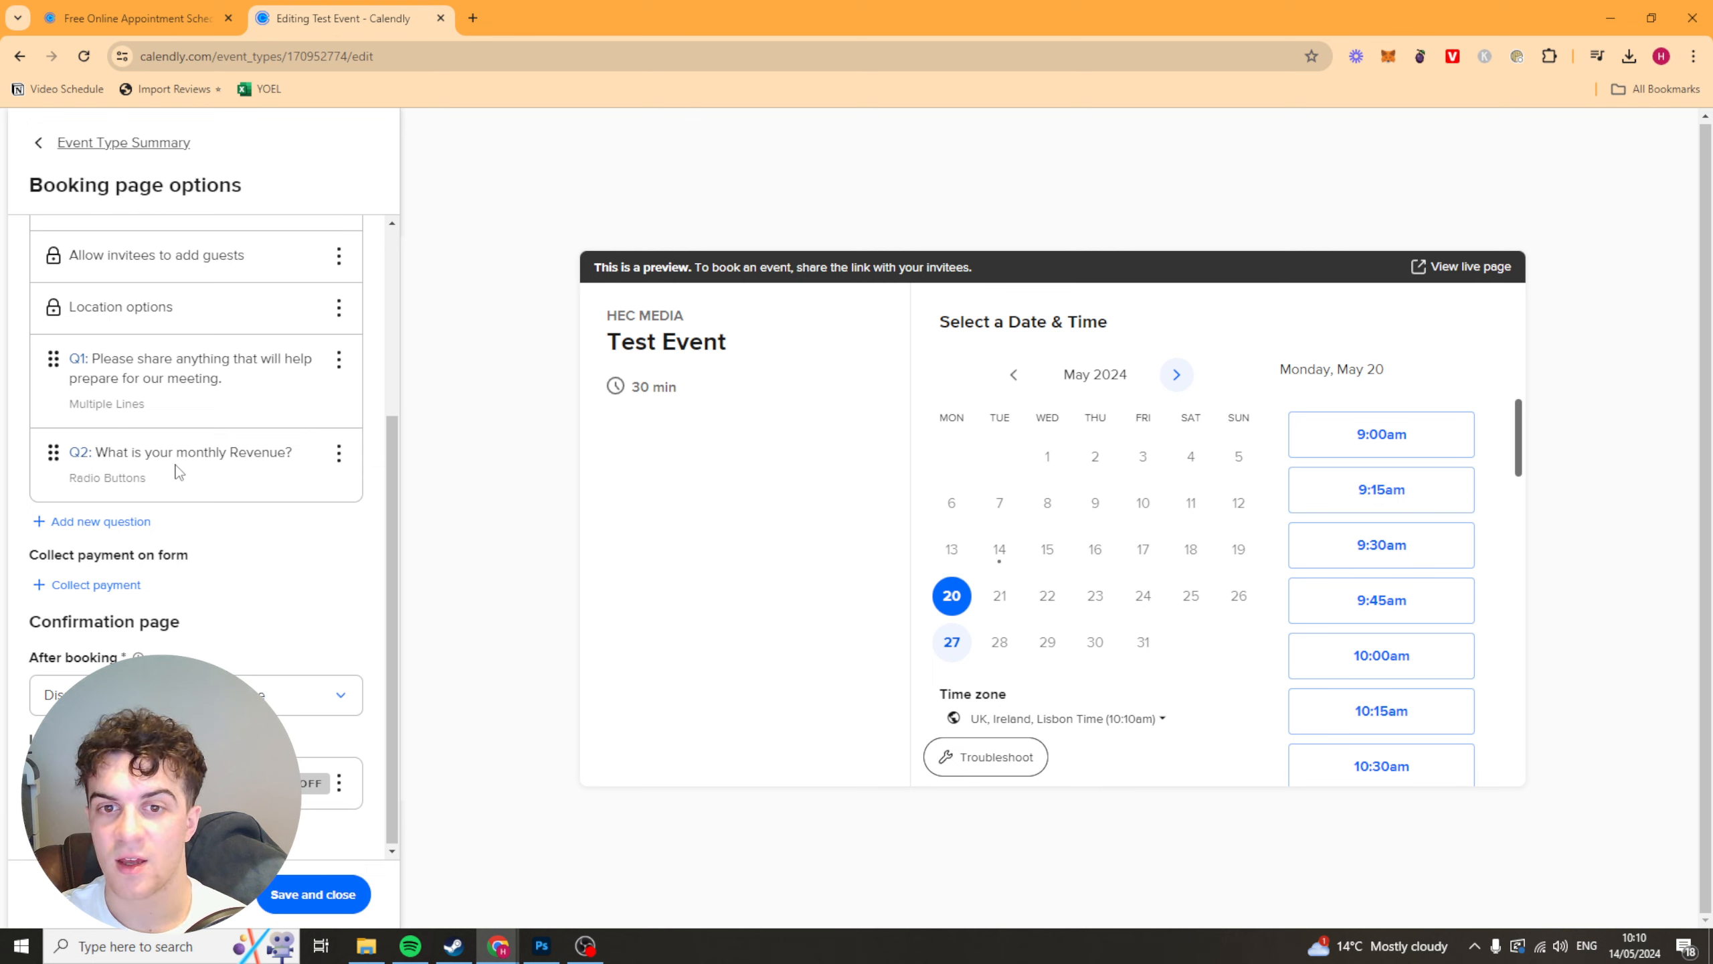
- Try to redirect invitees to an external site after booking, dismiss the upgrade offer and save the booking page options
click(257, 693)
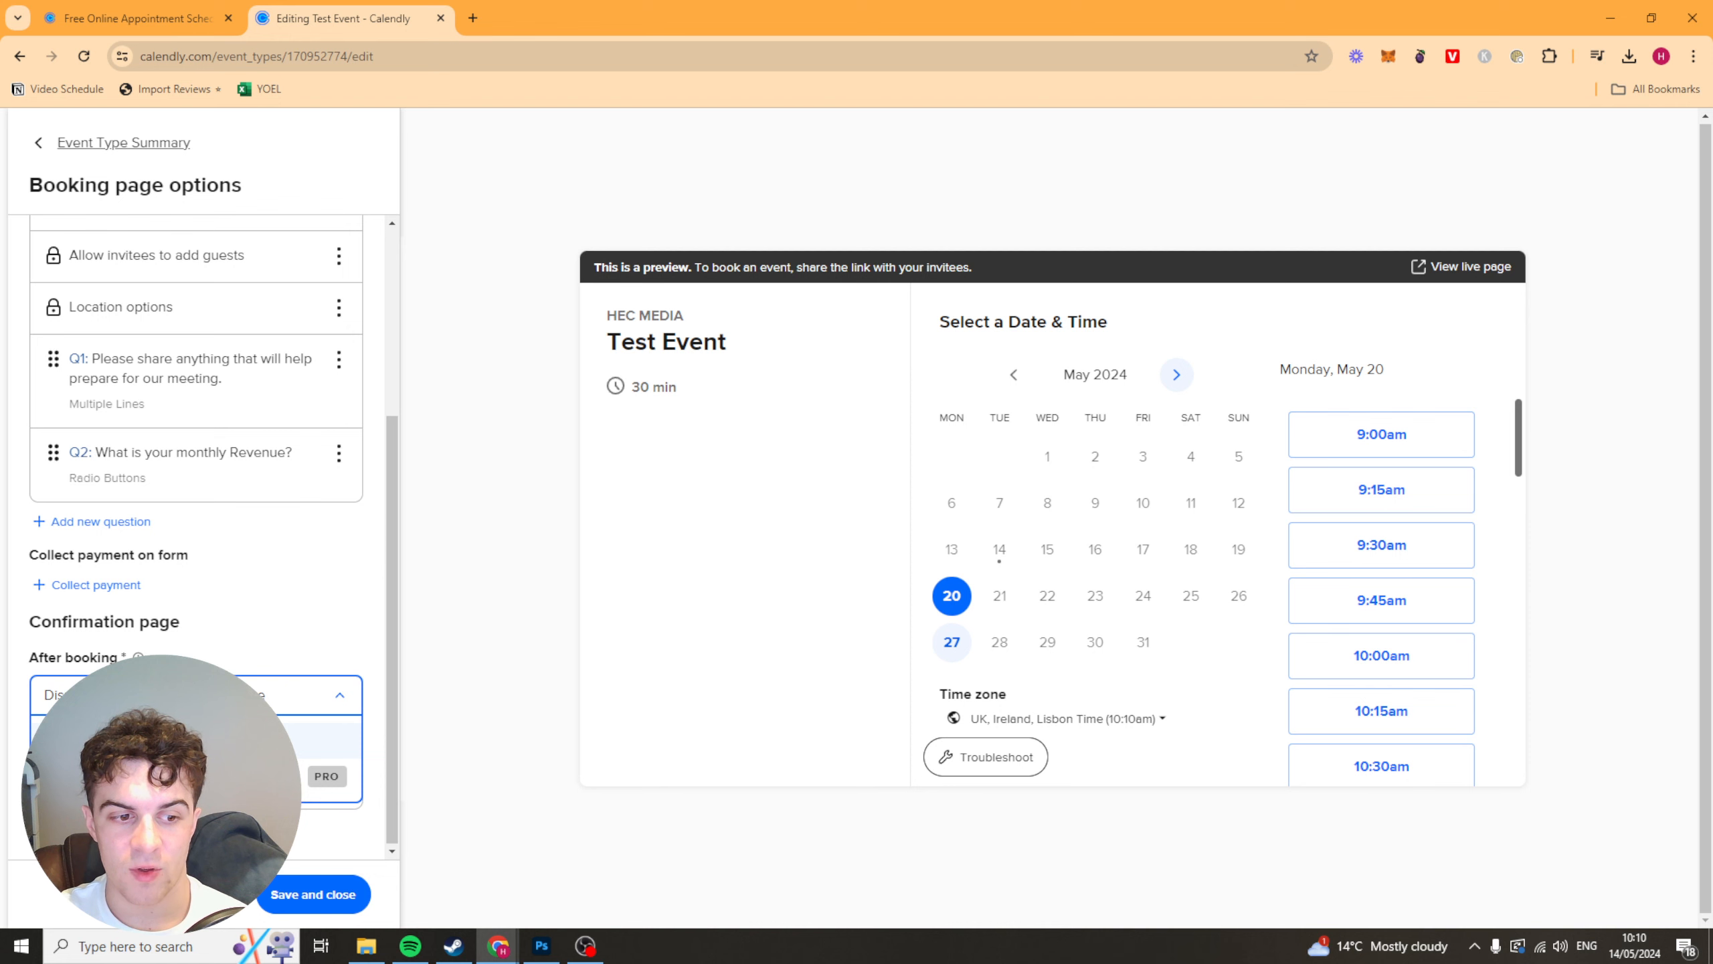
click(229, 740)
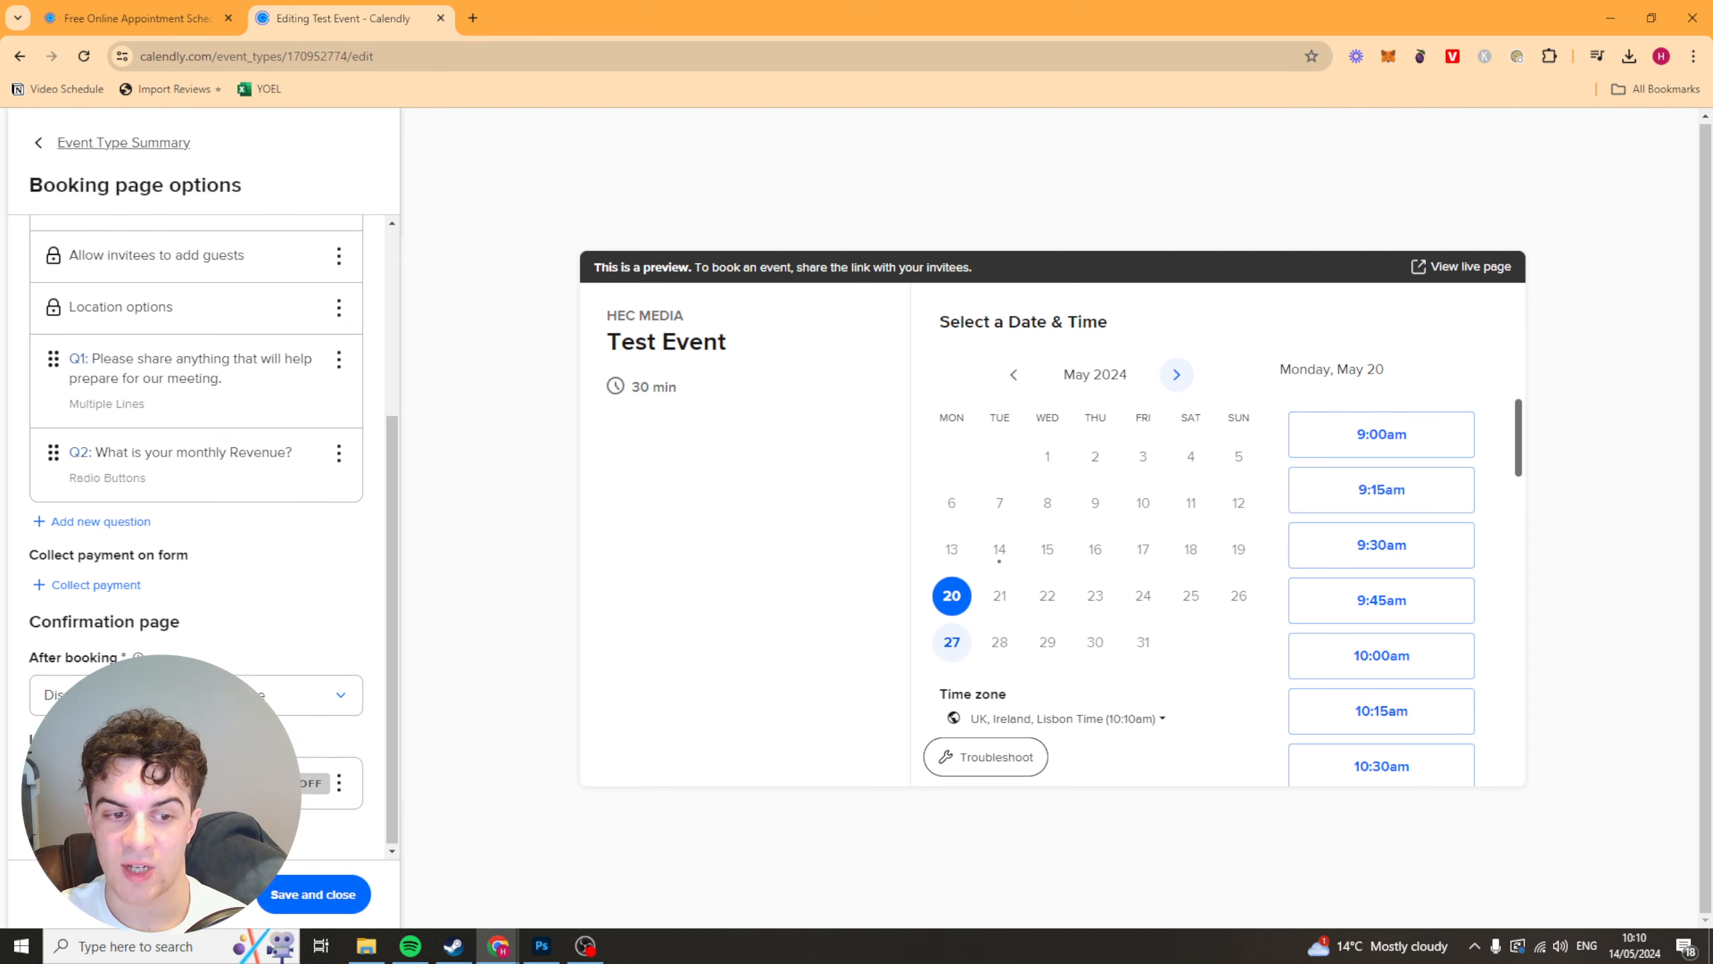
click(216, 696)
click(216, 776)
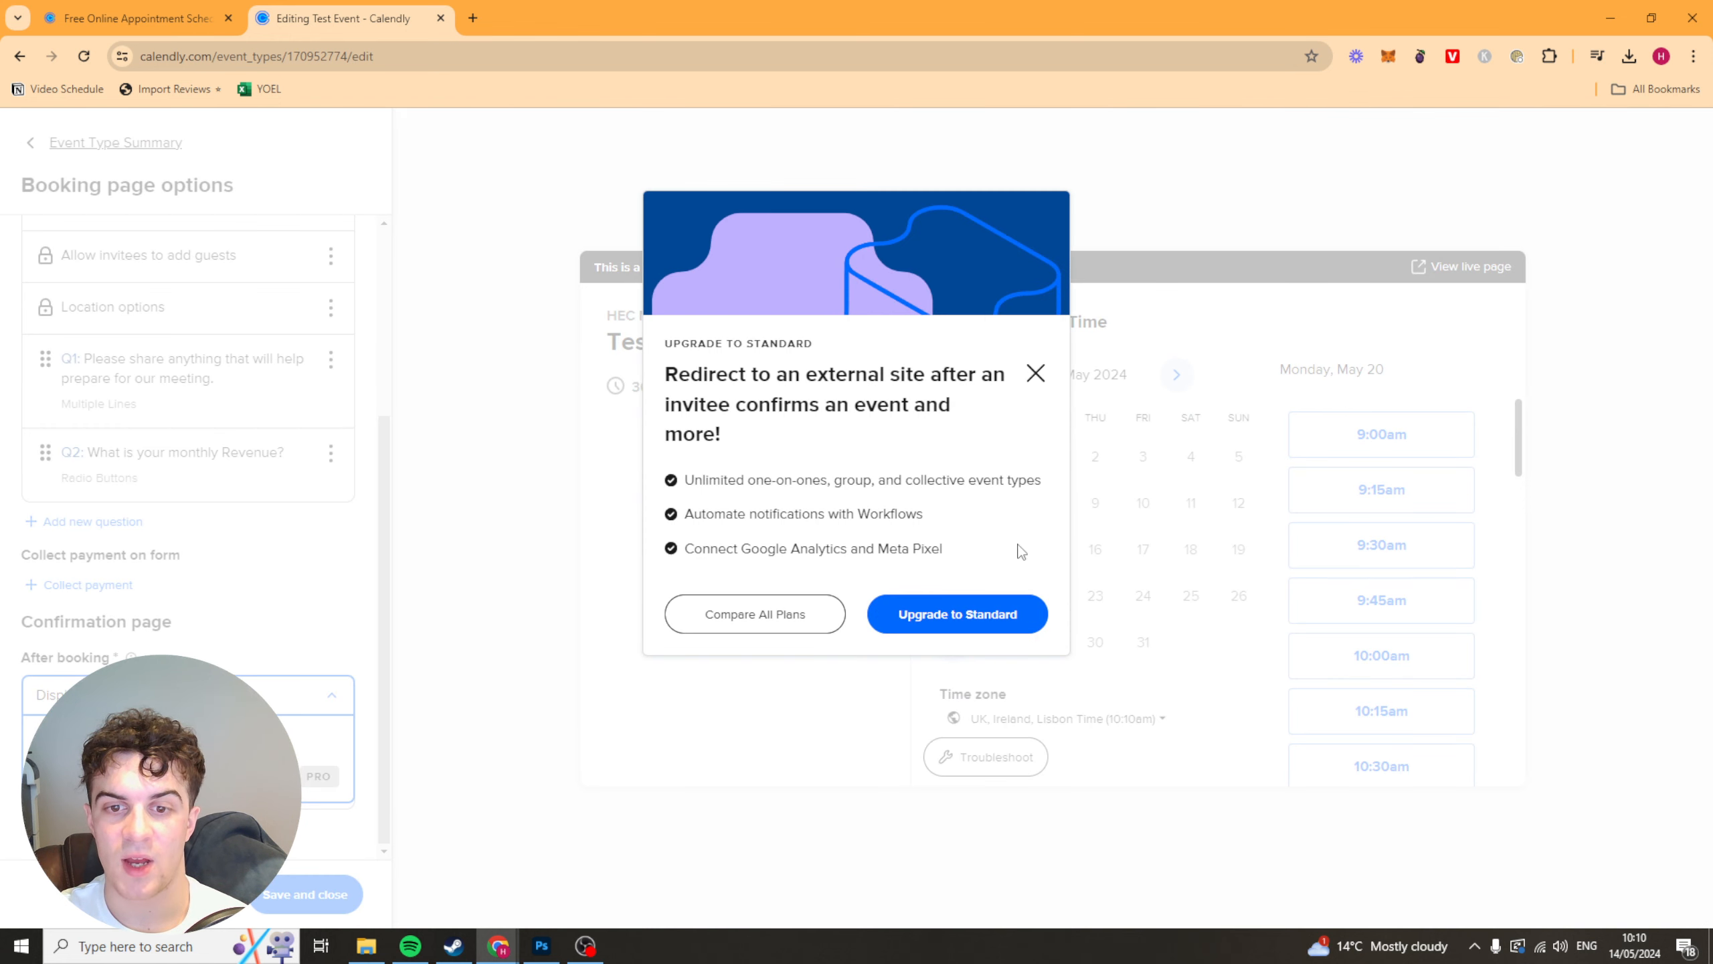
click(1036, 373)
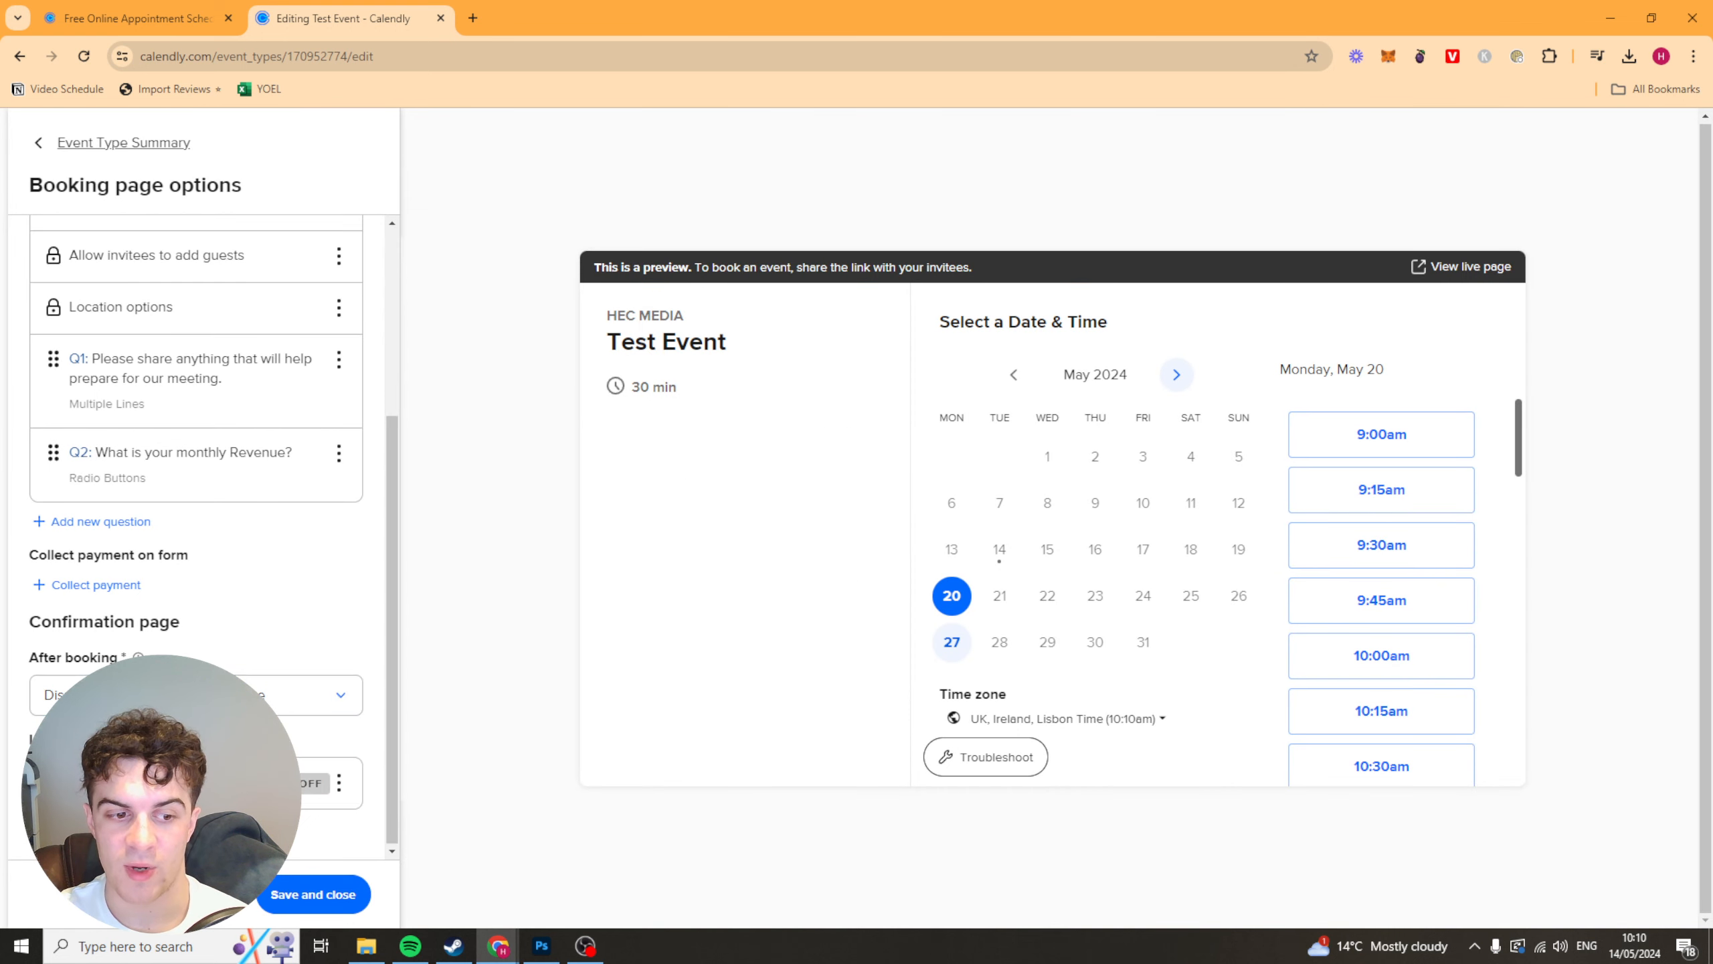
click(313, 896)
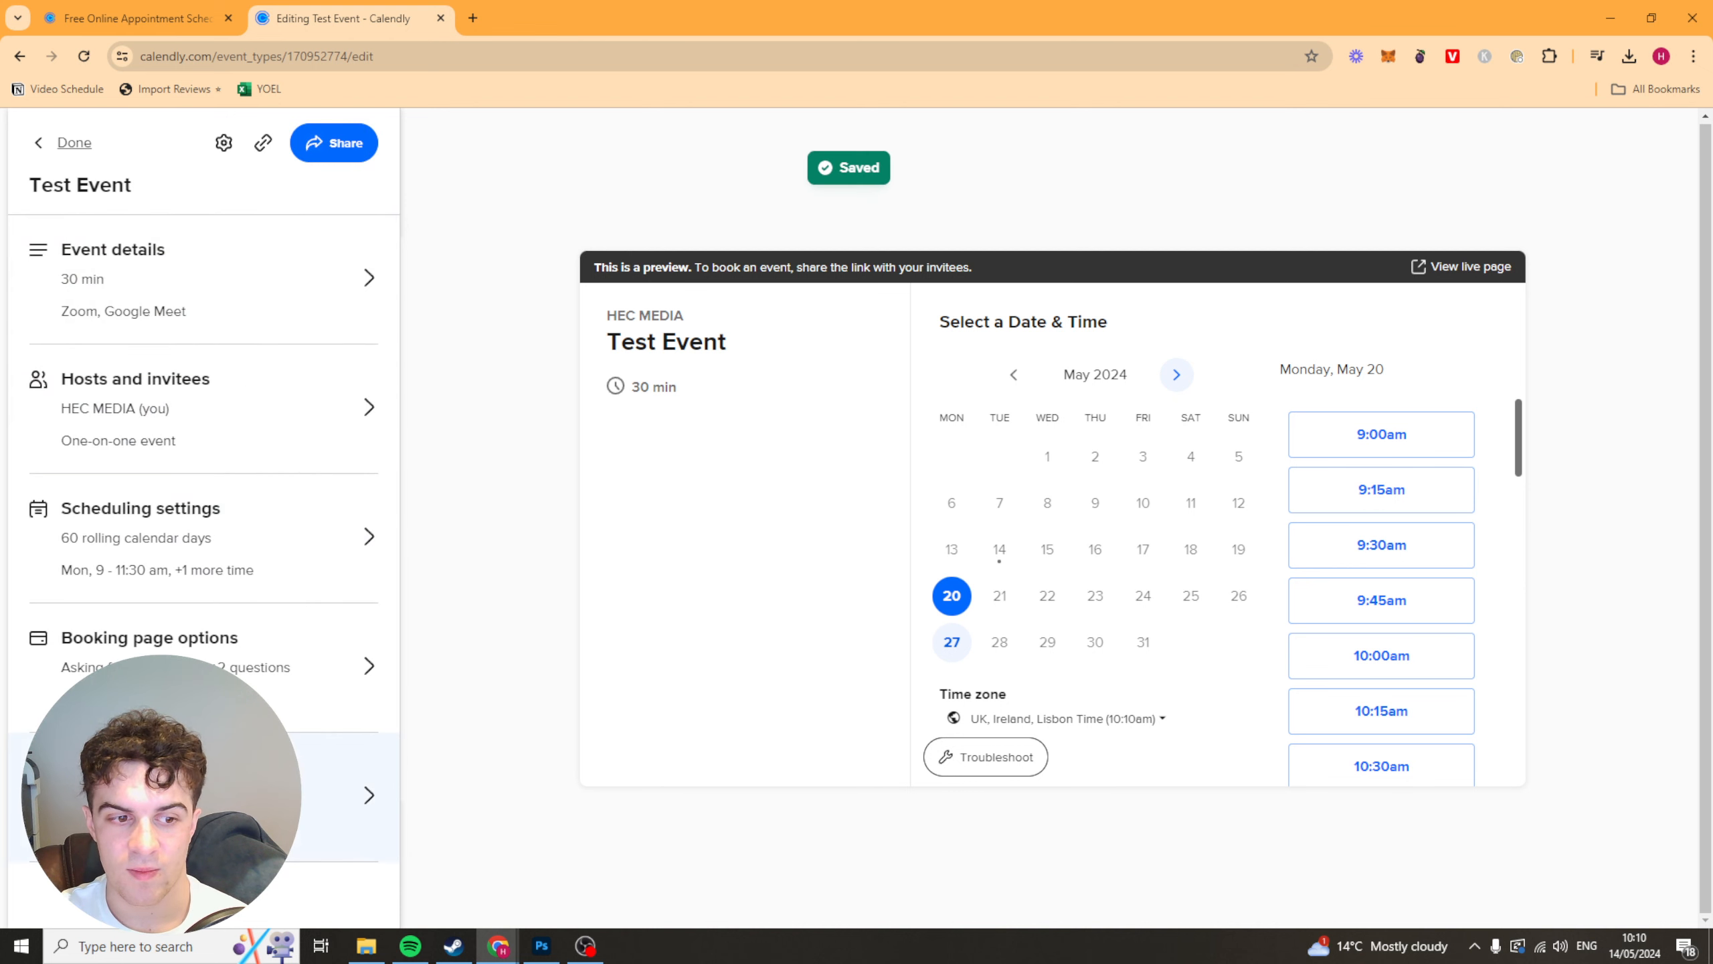
- Review the calendar invitation's body, timing and cancellation policy in the event's communications settings and save it
click(158, 797)
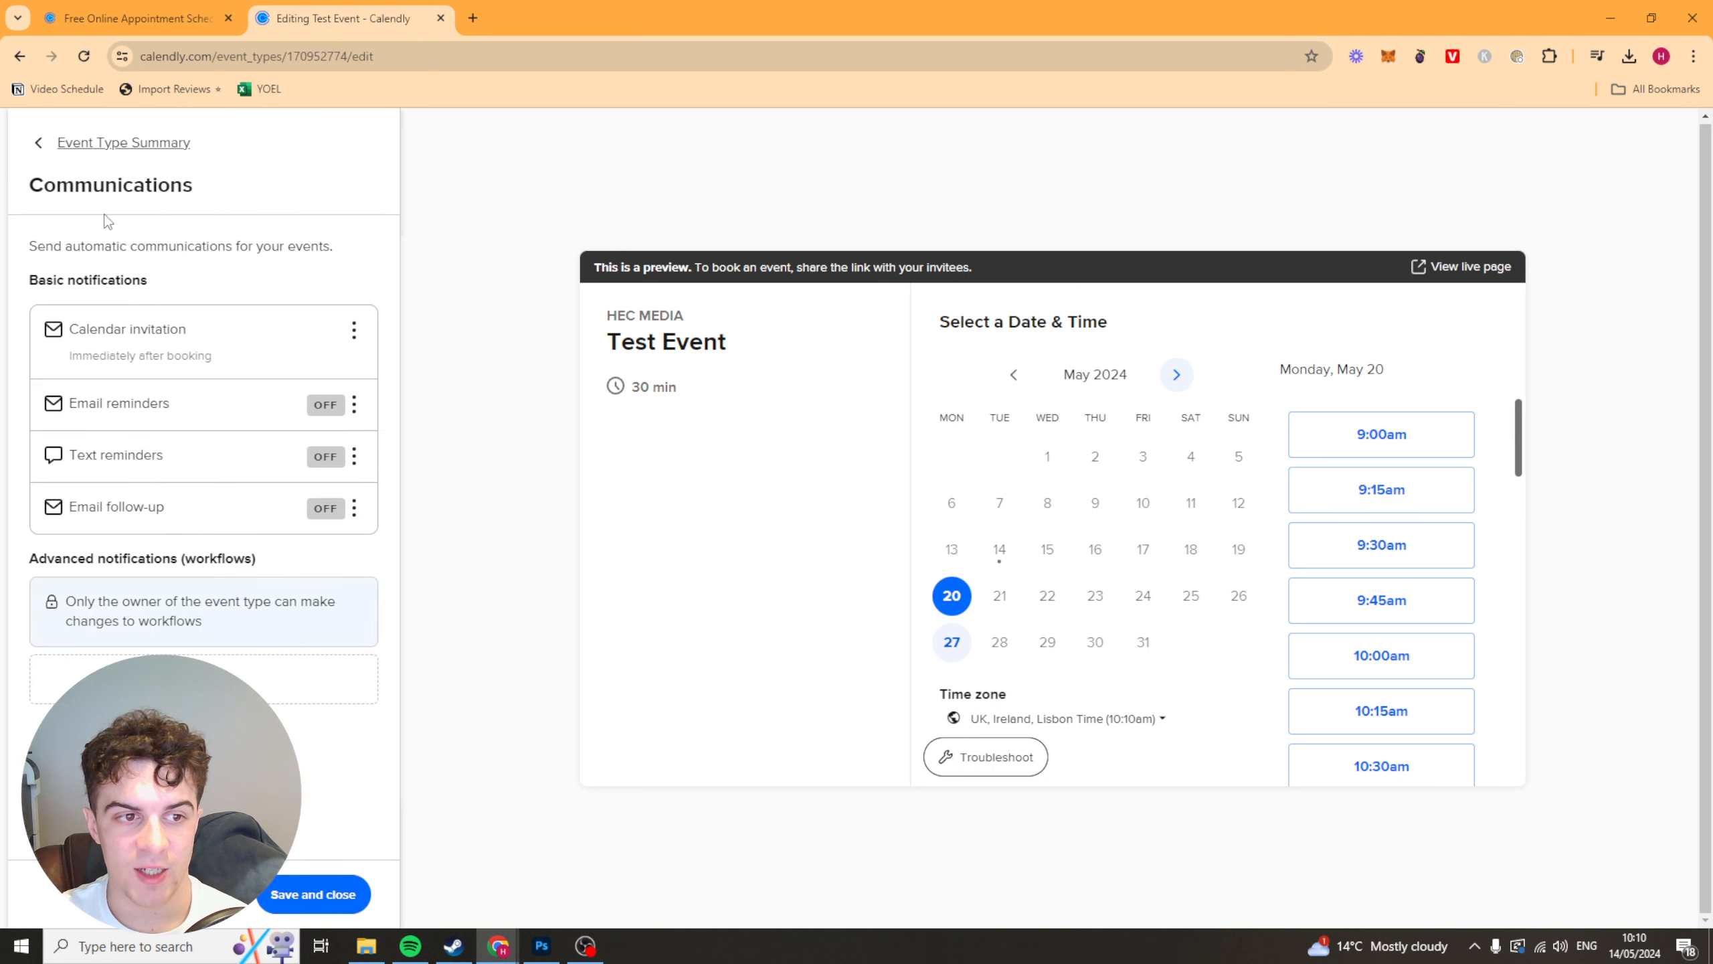
click(356, 337)
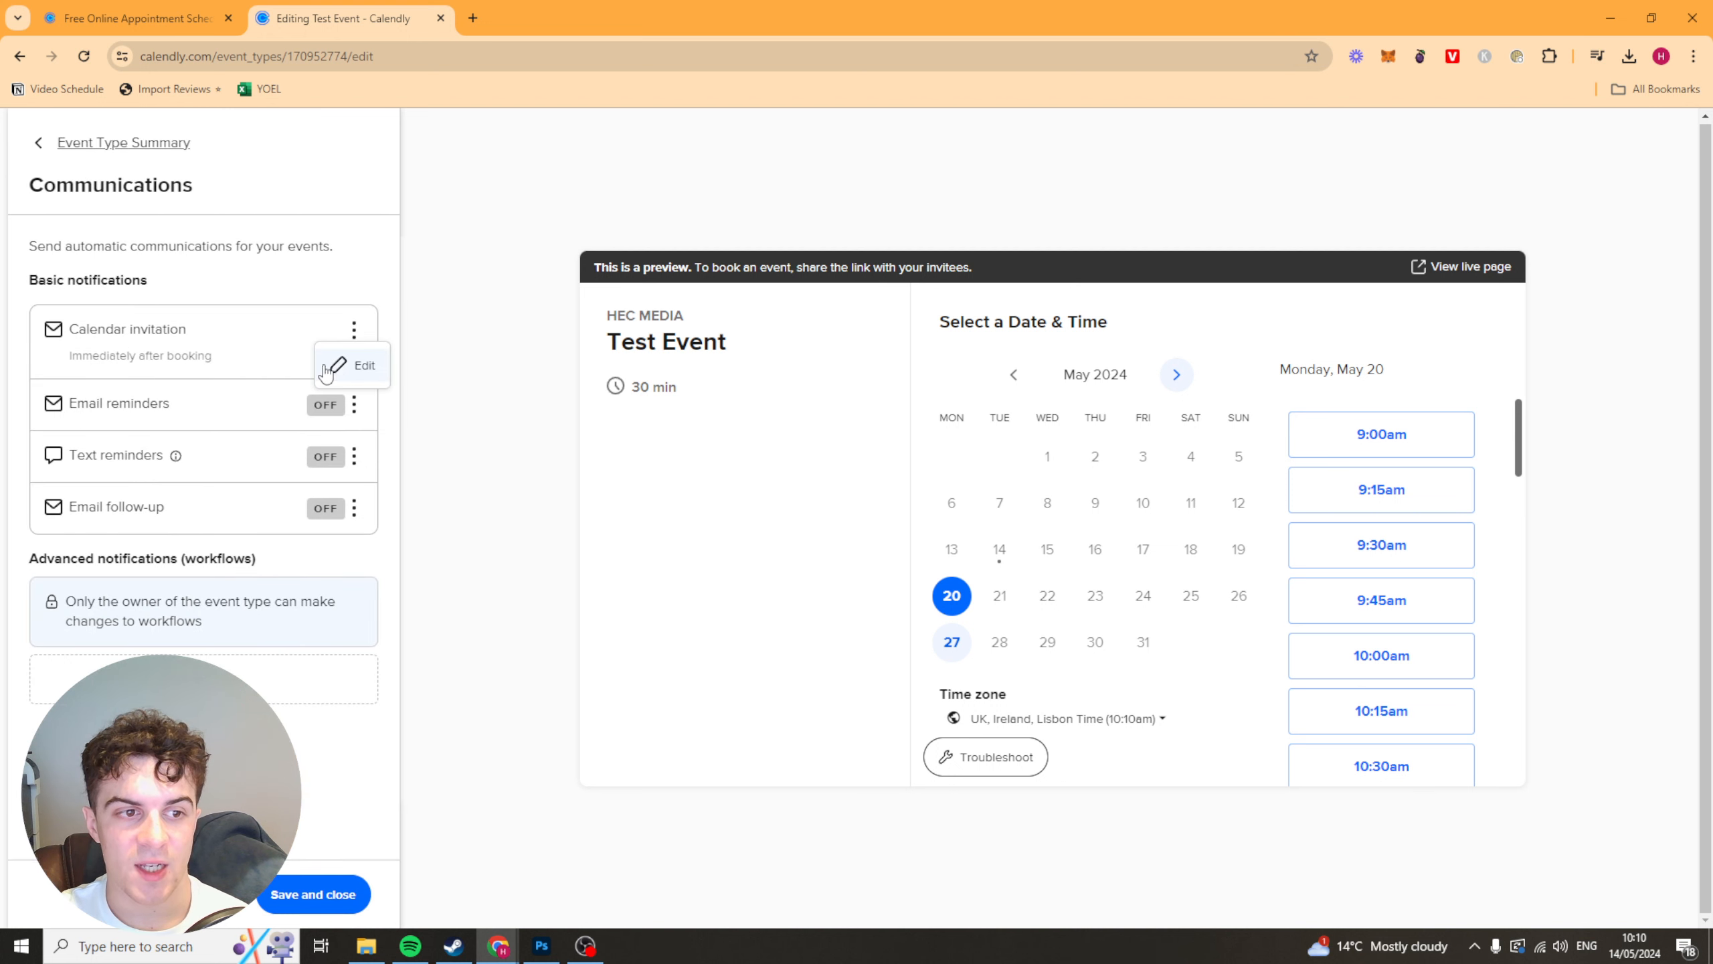
click(347, 368)
scroll(270, 388, down, 5)
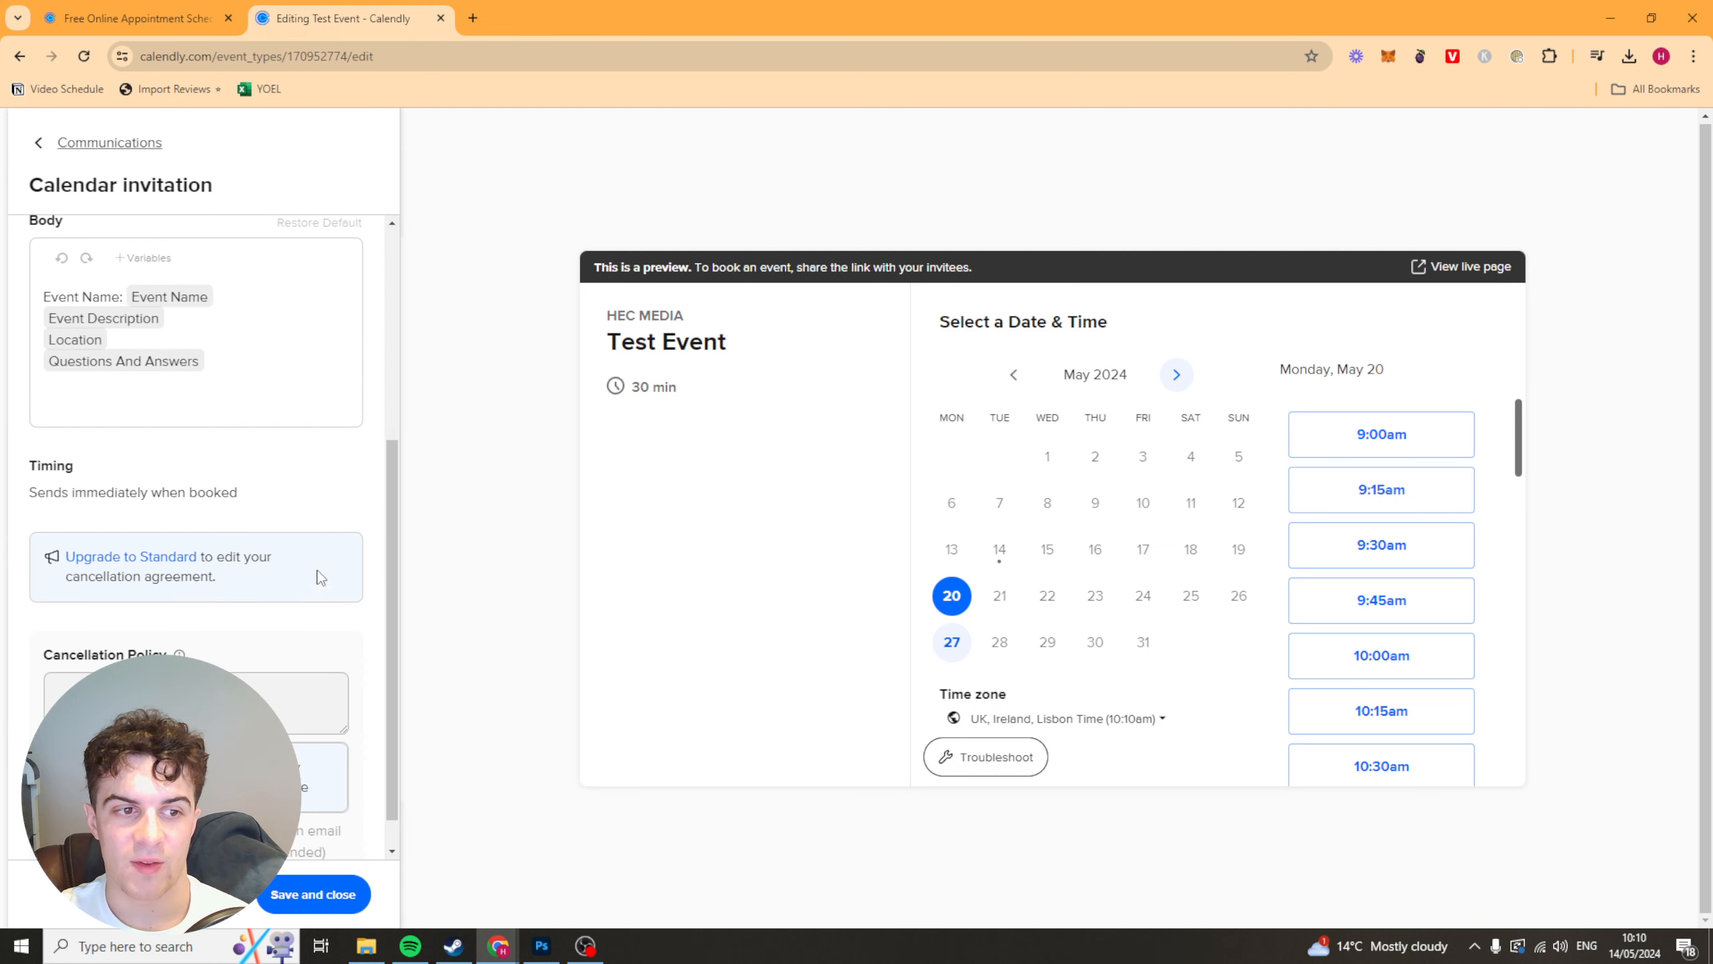
scroll(175, 244, up, 5)
click(40, 143)
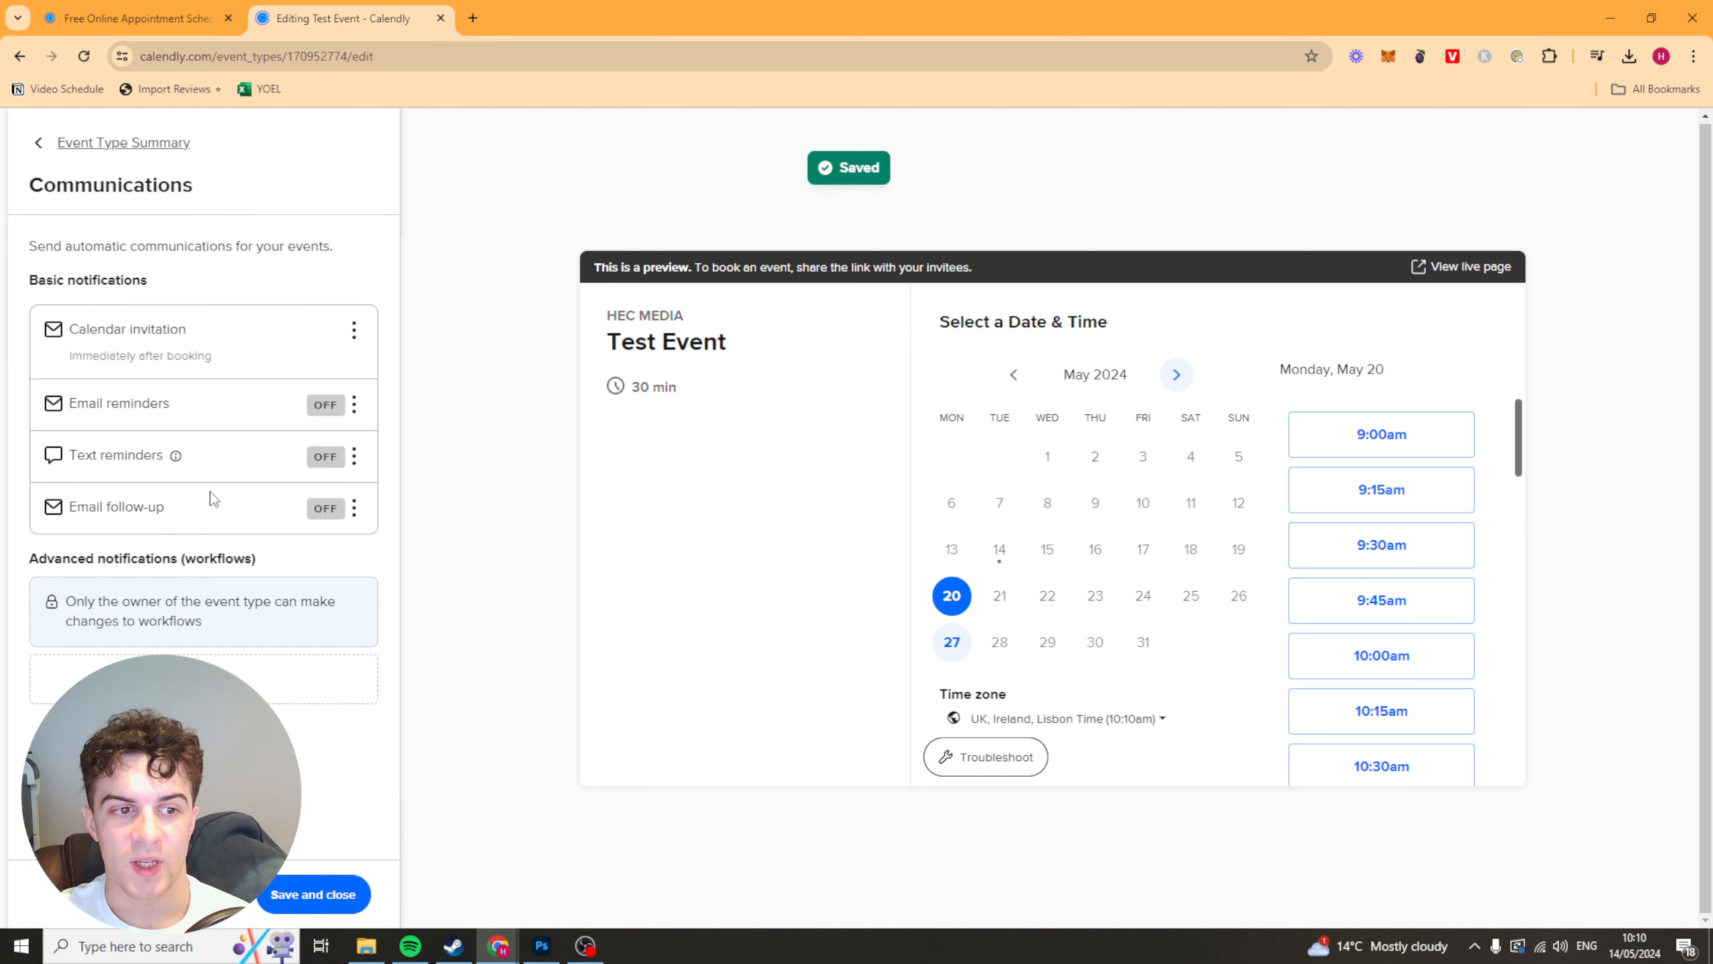
- Review the email reminder's message, timing and status, and save the event's communications settings
click(355, 405)
click(355, 440)
scroll(355, 446, down, 4)
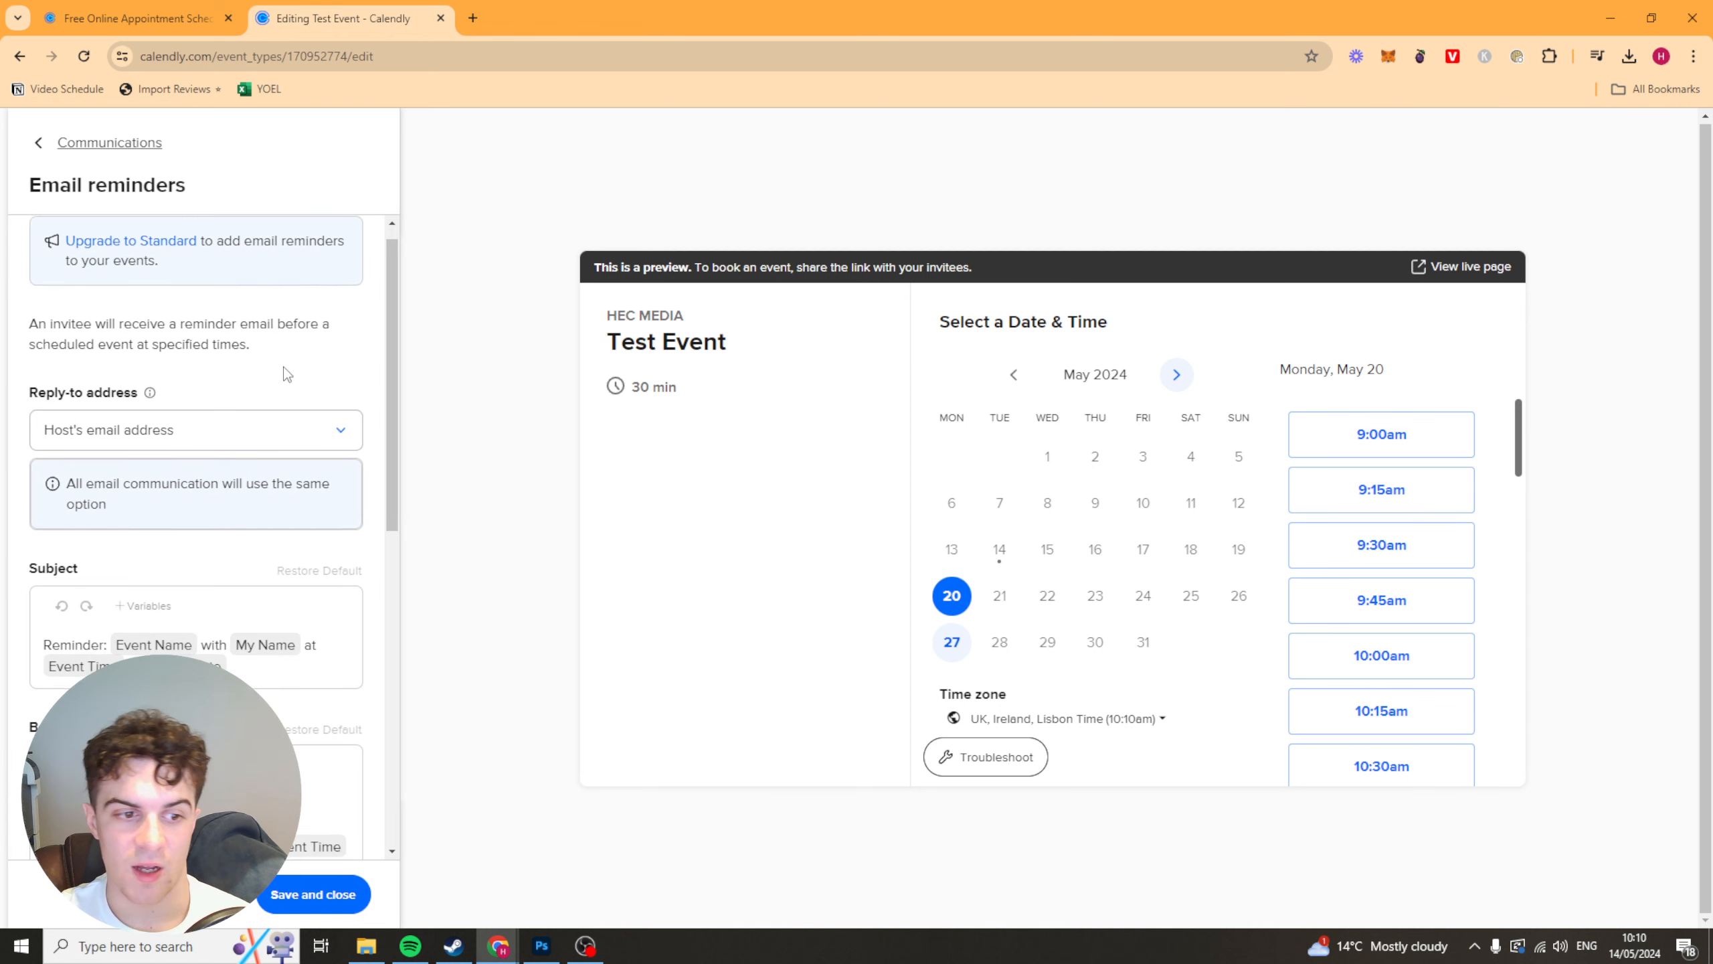
scroll(391, 581, down, 5)
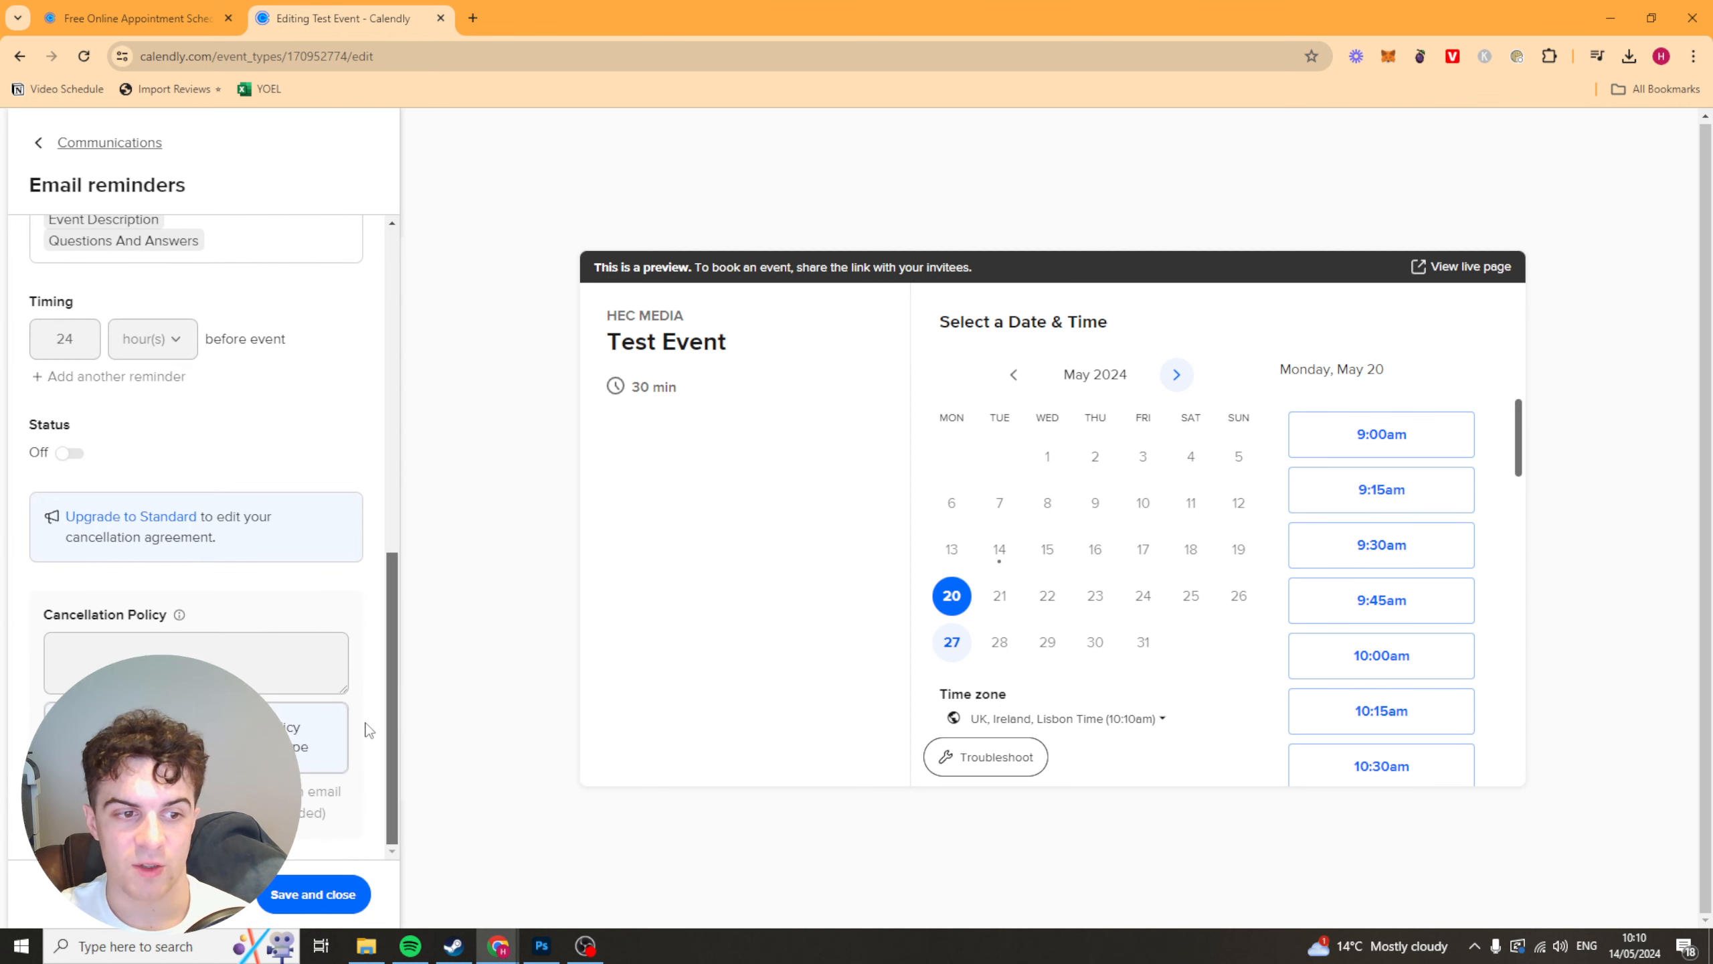
scroll(391, 296, up, 10)
scroll(340, 584, down, 5)
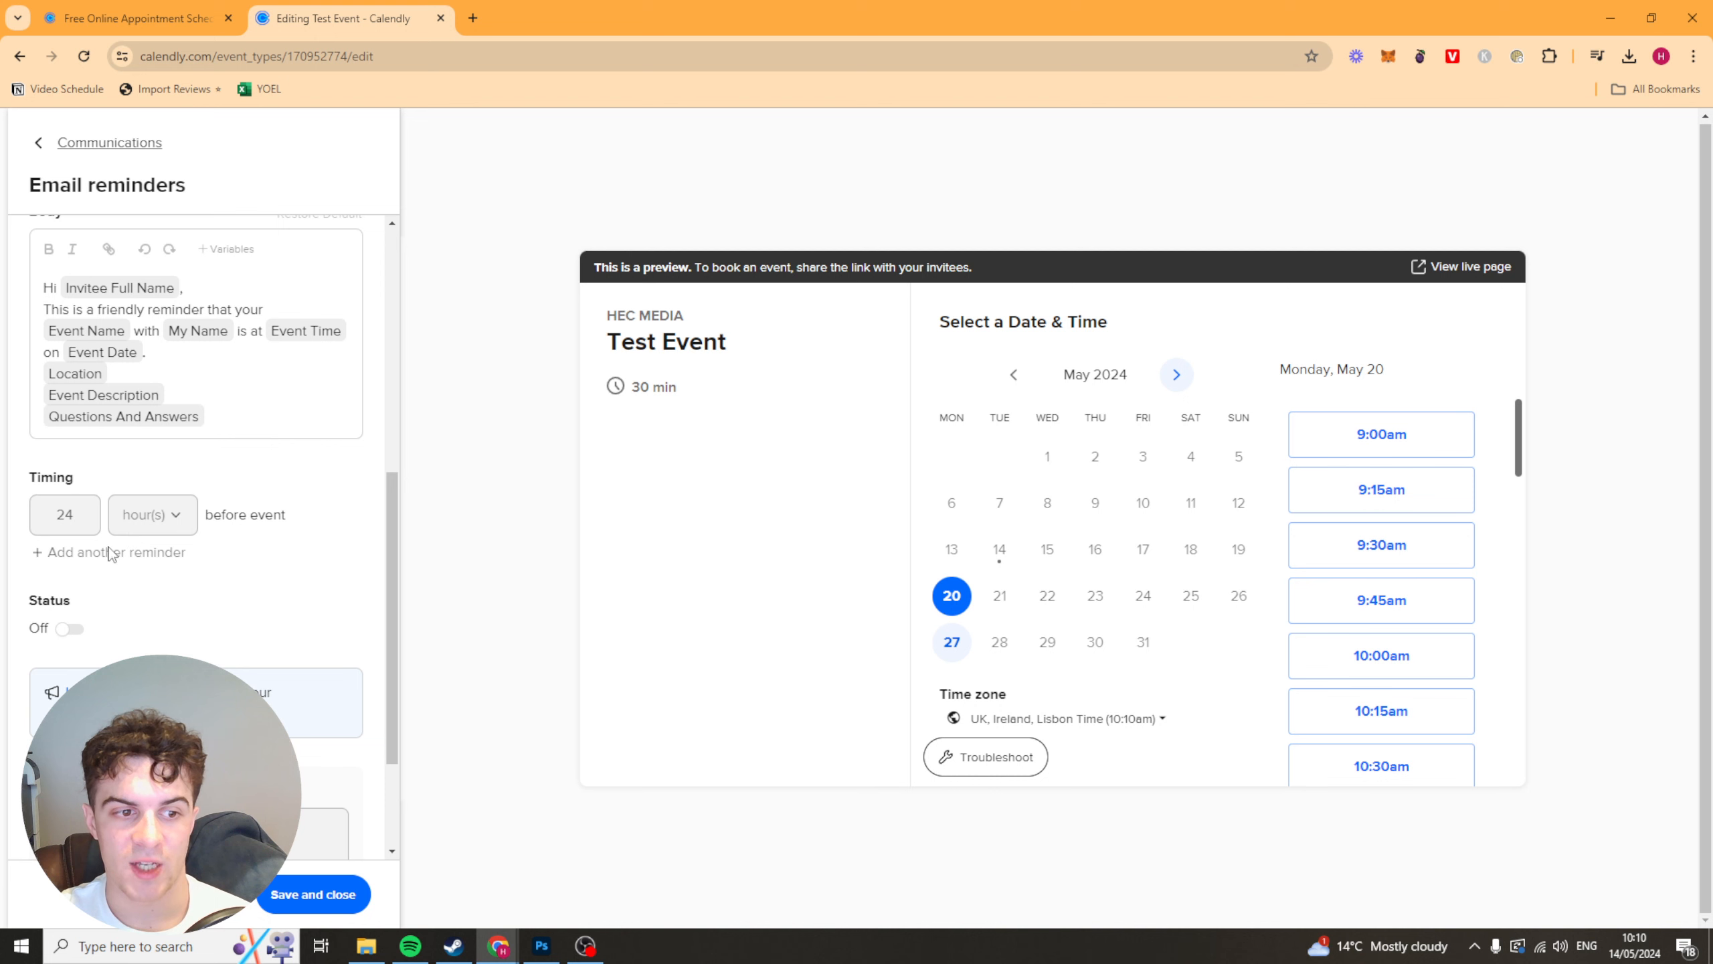
scroll(110, 552, up, 8)
click(38, 143)
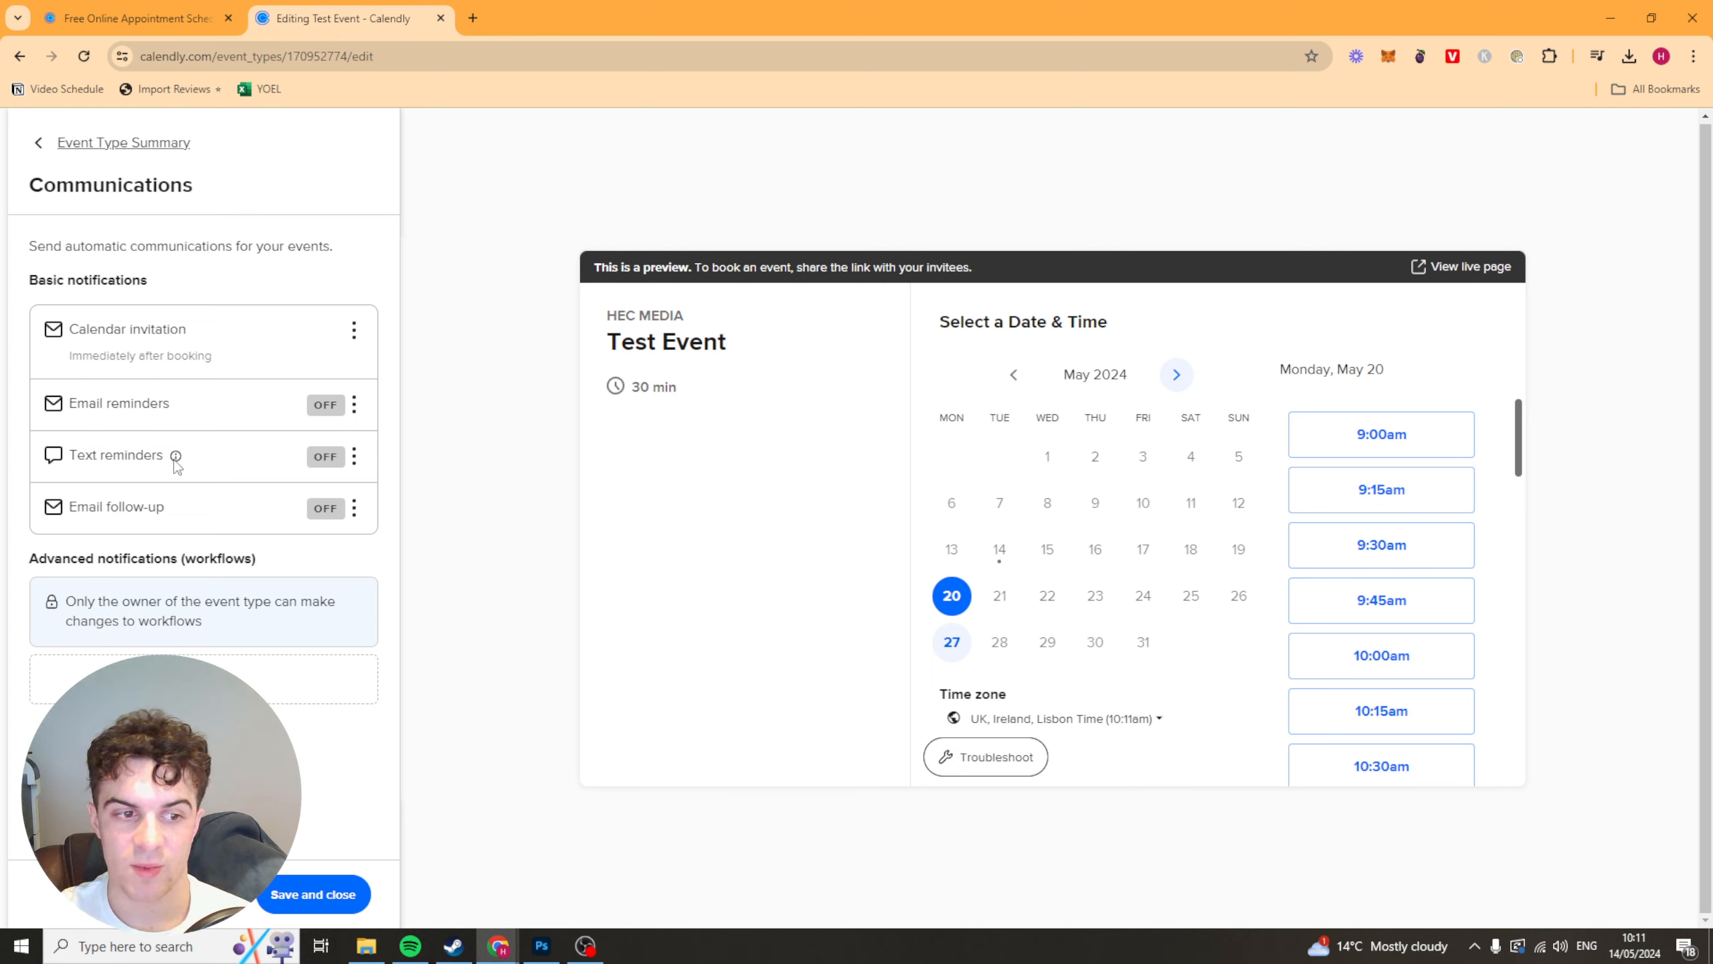
click(323, 894)
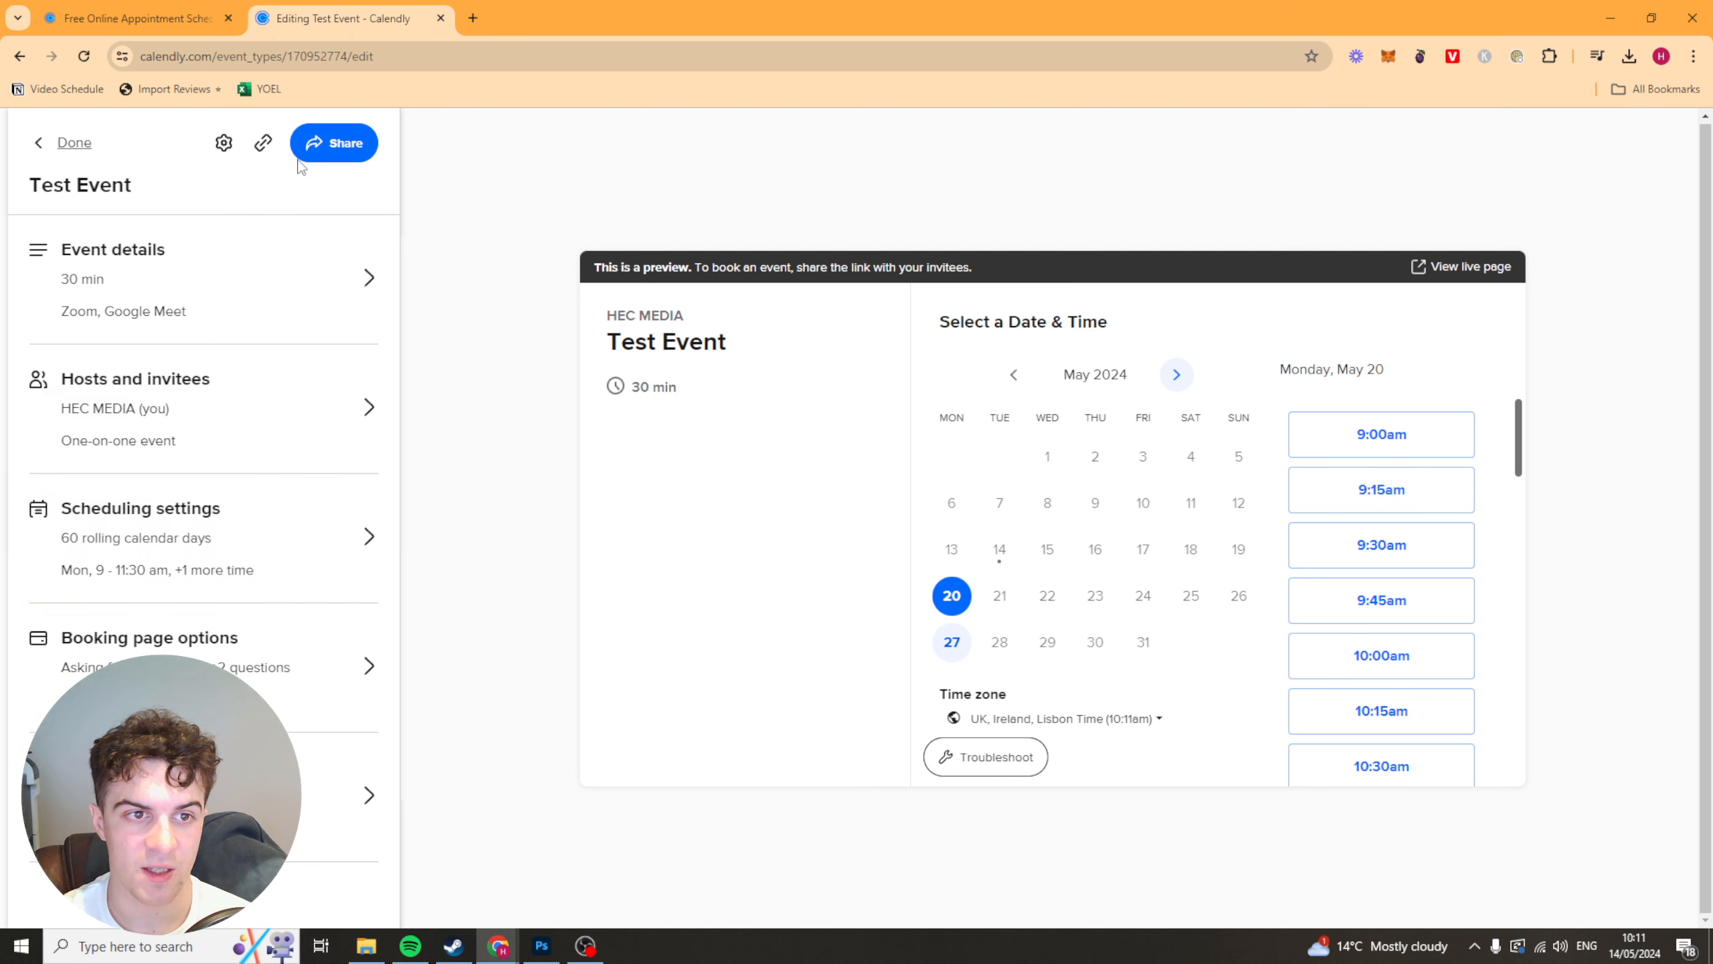
- Finish editing the event, copy the Test Event booking link and open it in a new browser tab
click(51, 145)
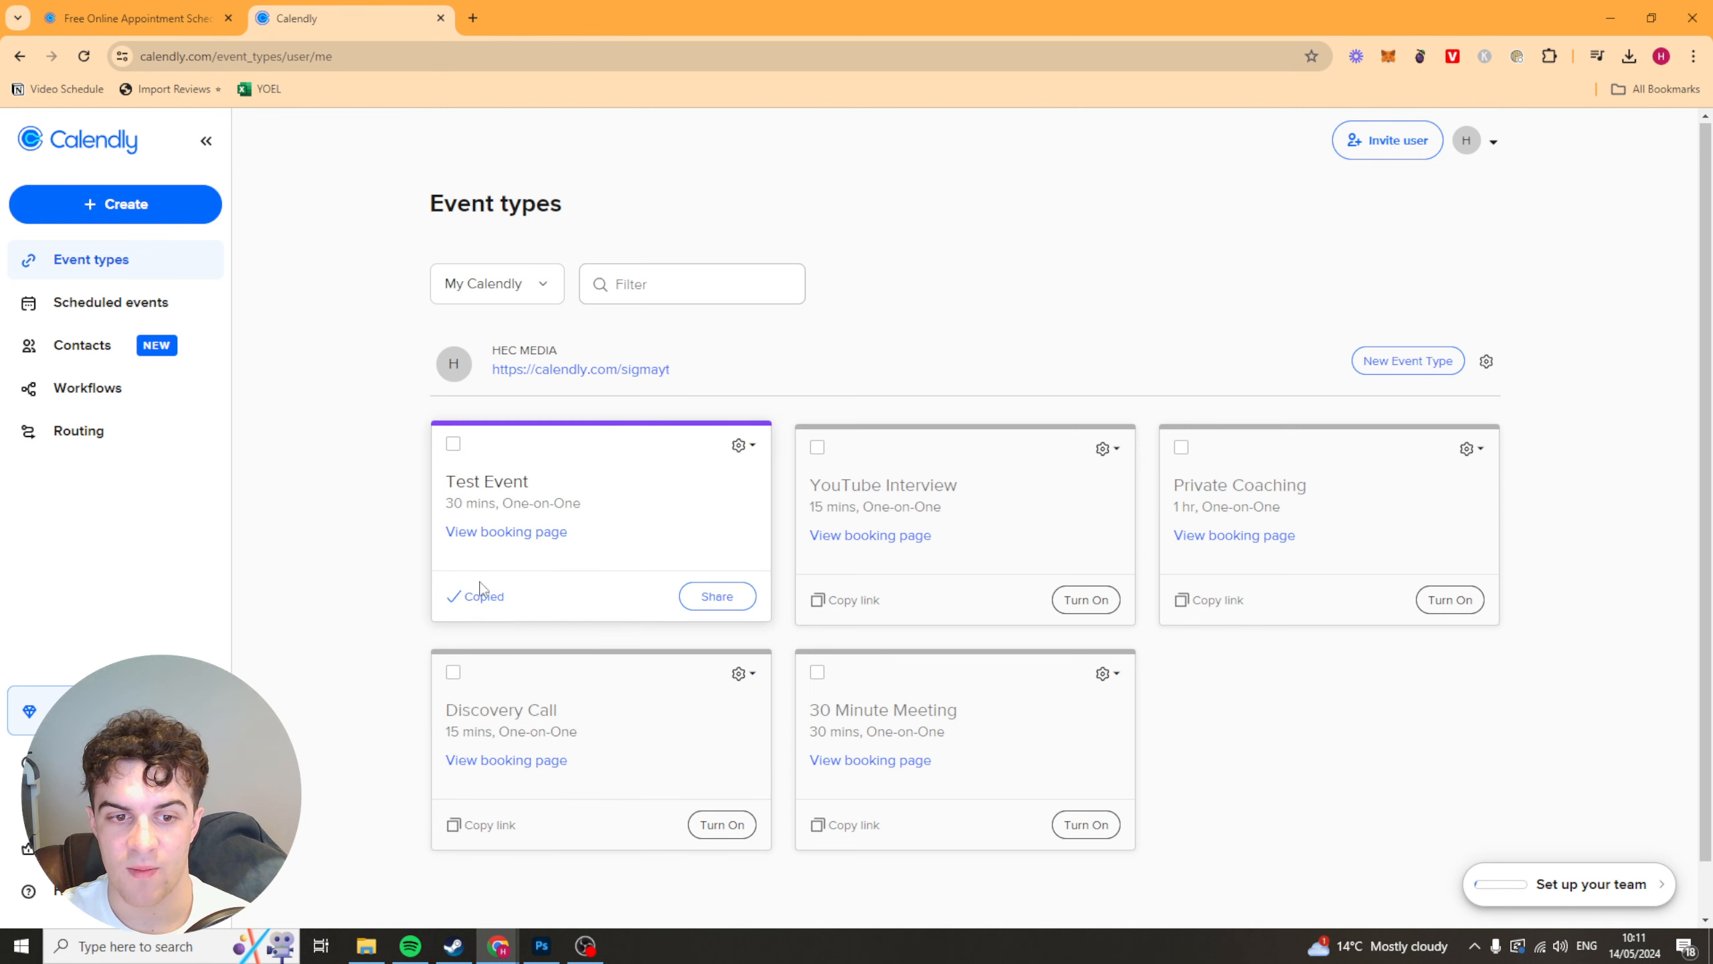
click(476, 17)
text(https://calendly.com/sigmayt/test-event)
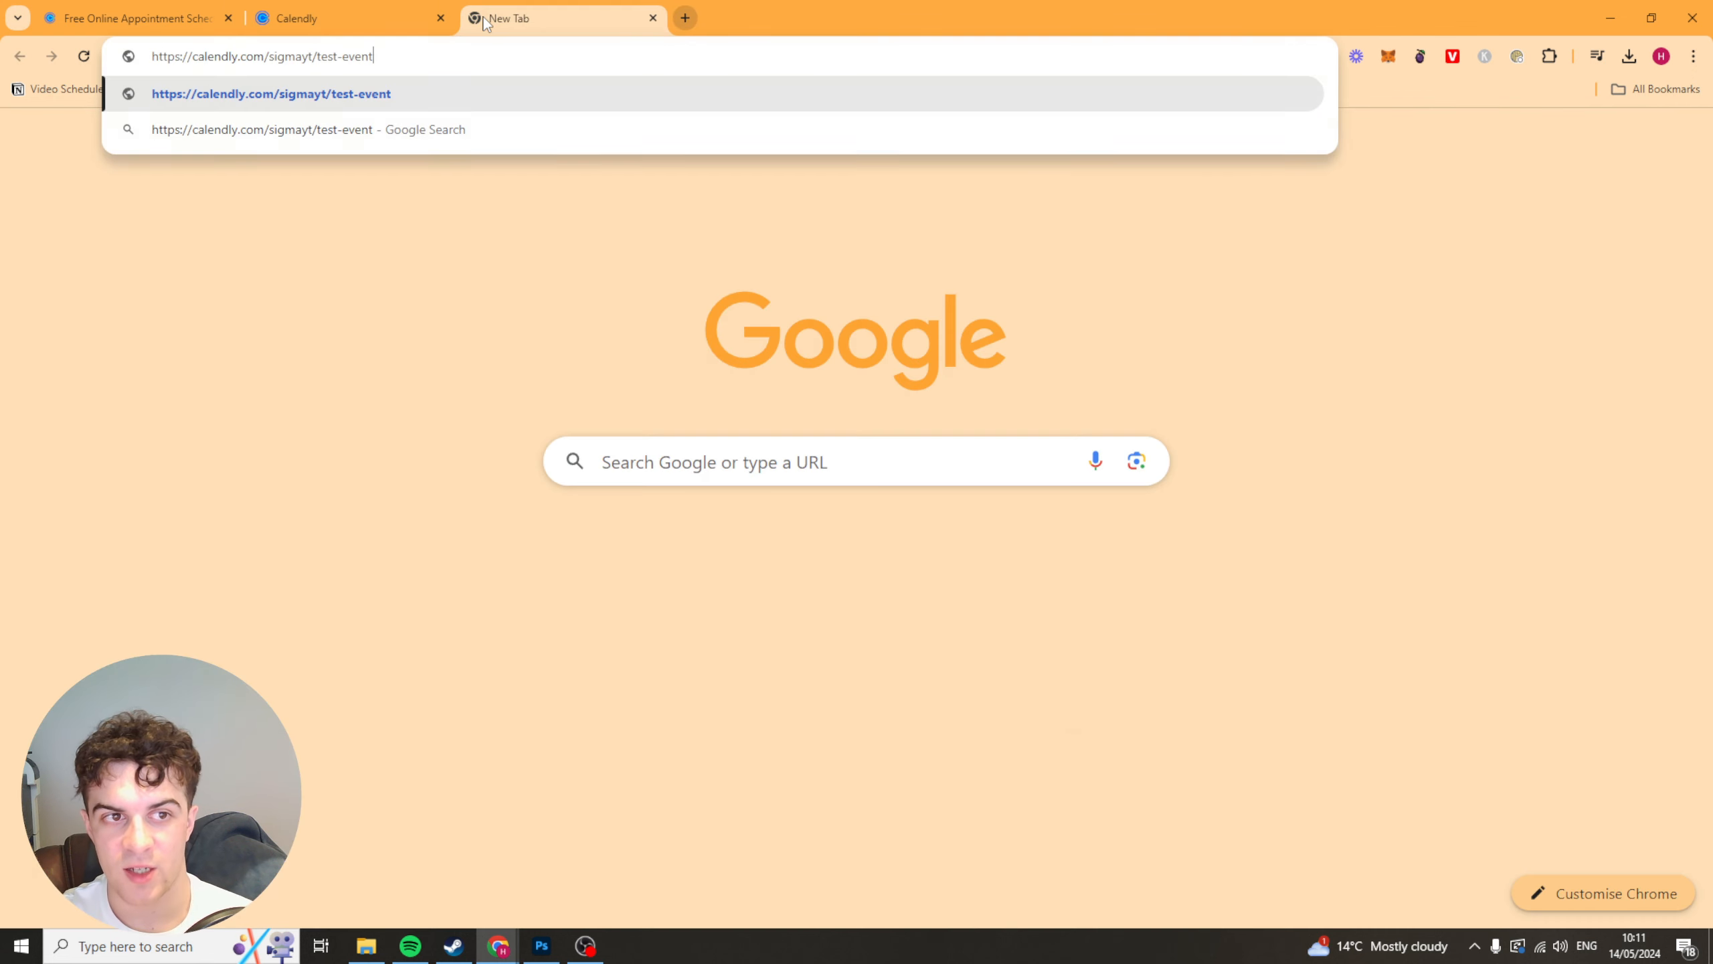
key(Return)
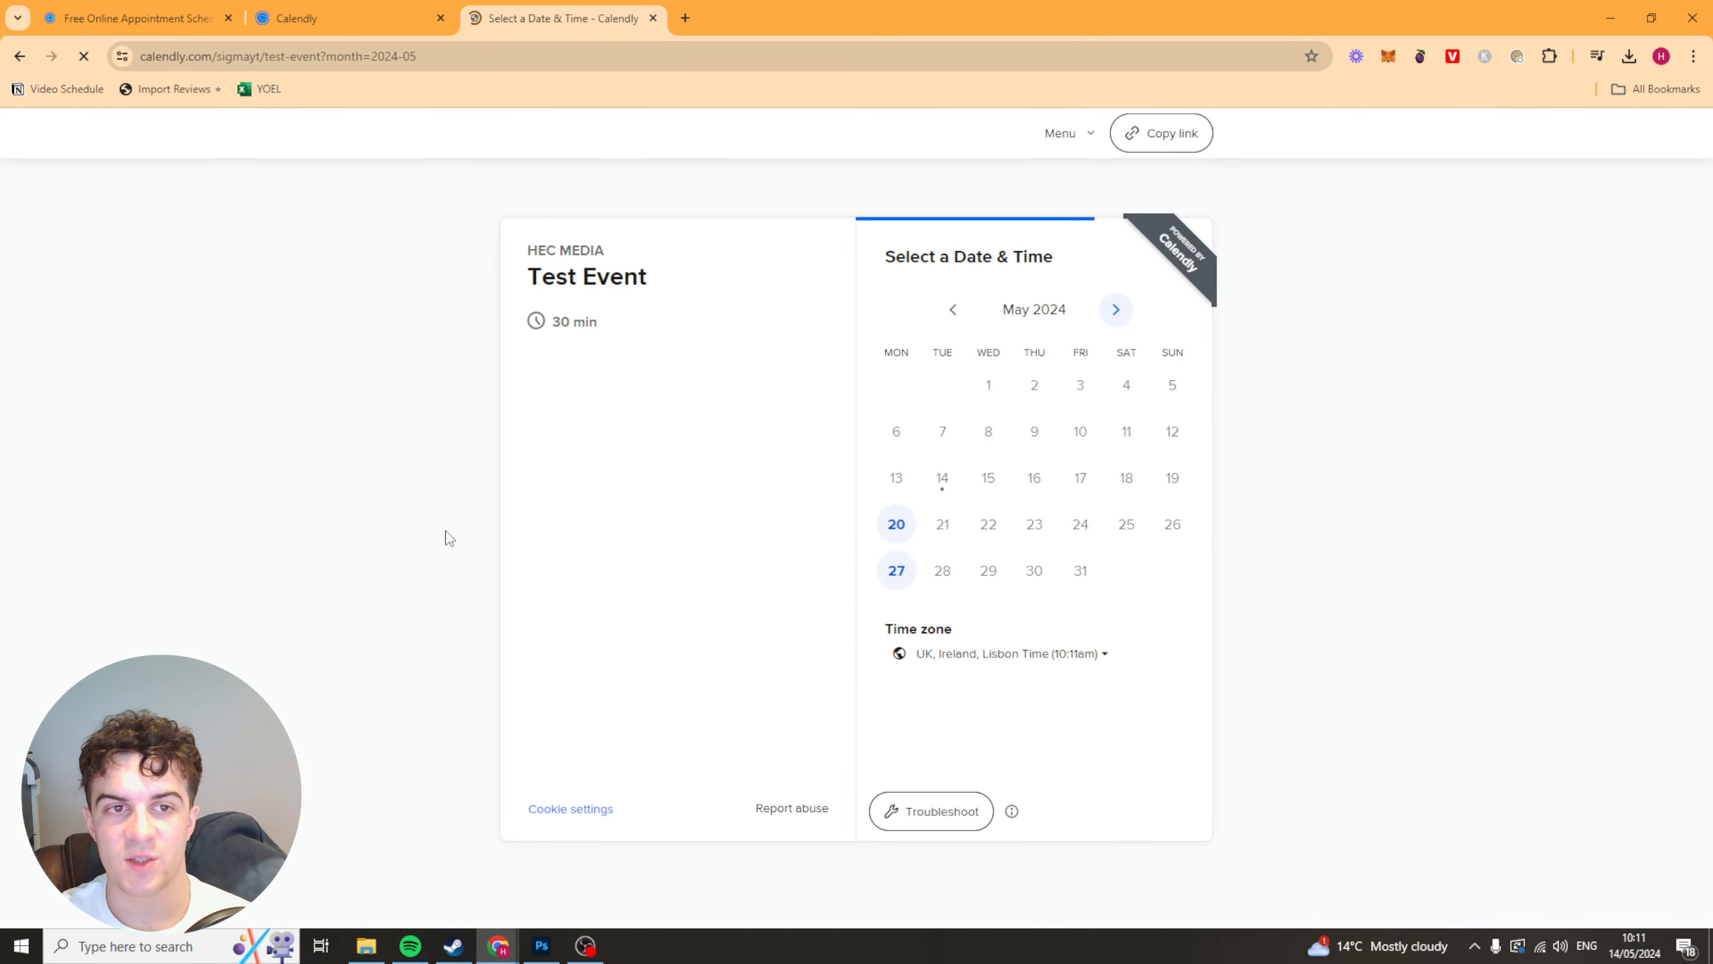
- Choose the 9:15am slot on Monday, May 20 and examine the invitee details form with its questions
click(896, 525)
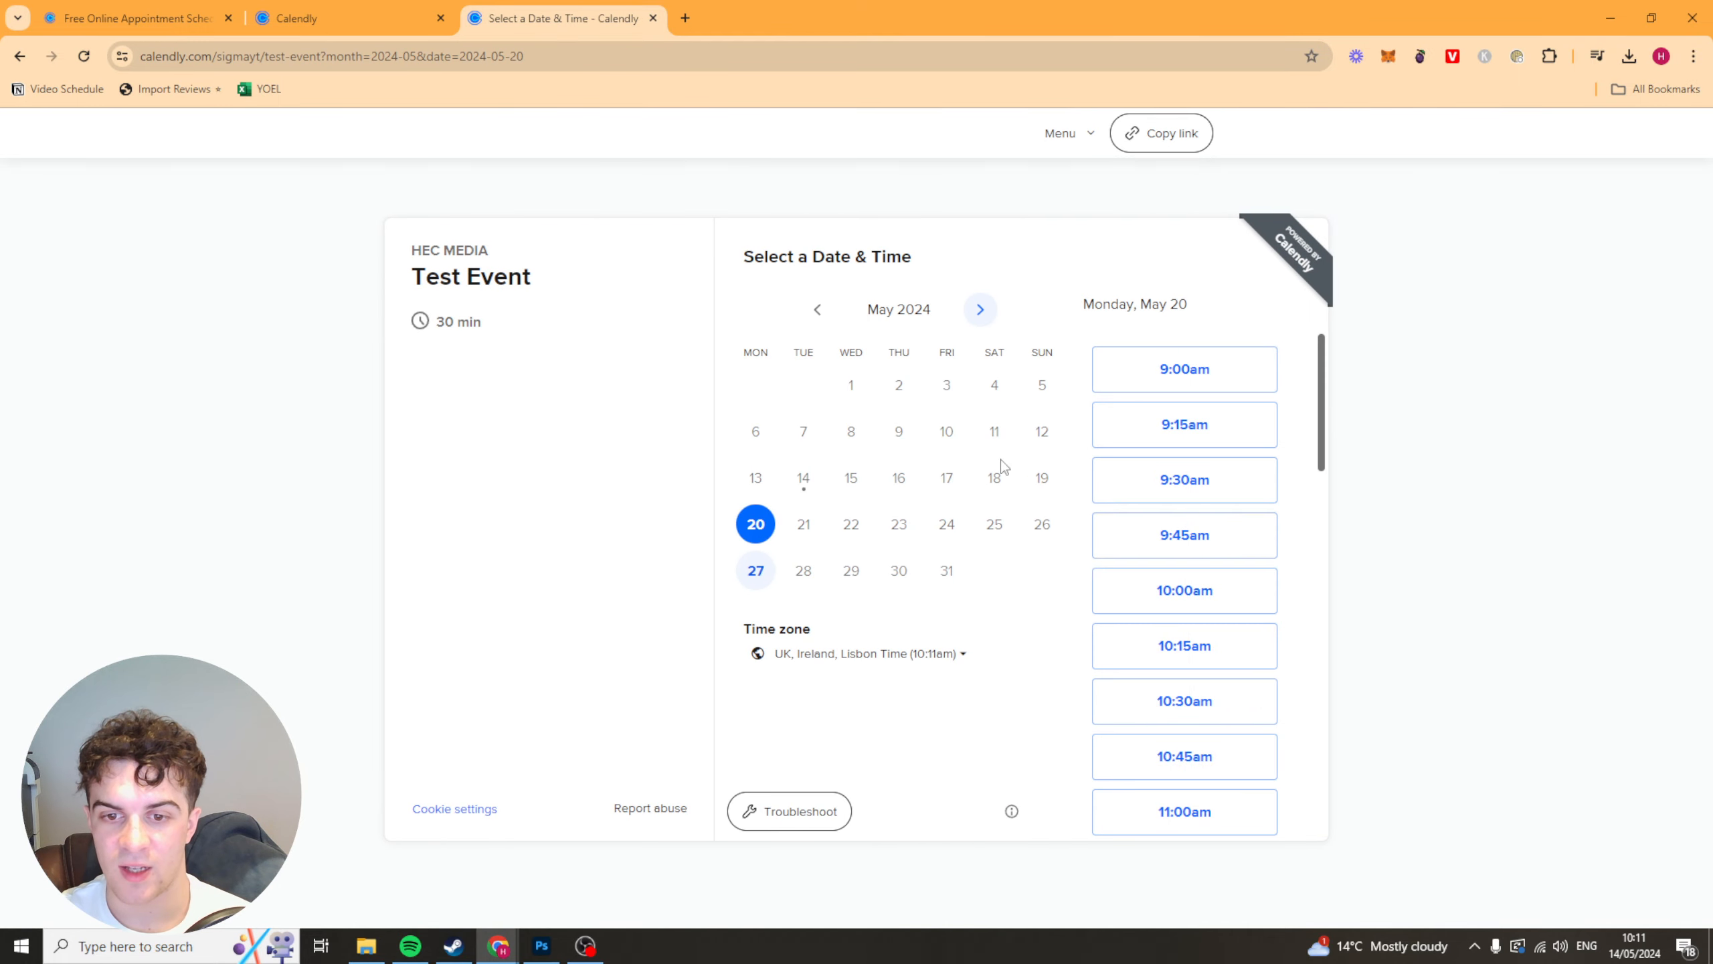
click(1208, 431)
click(1245, 437)
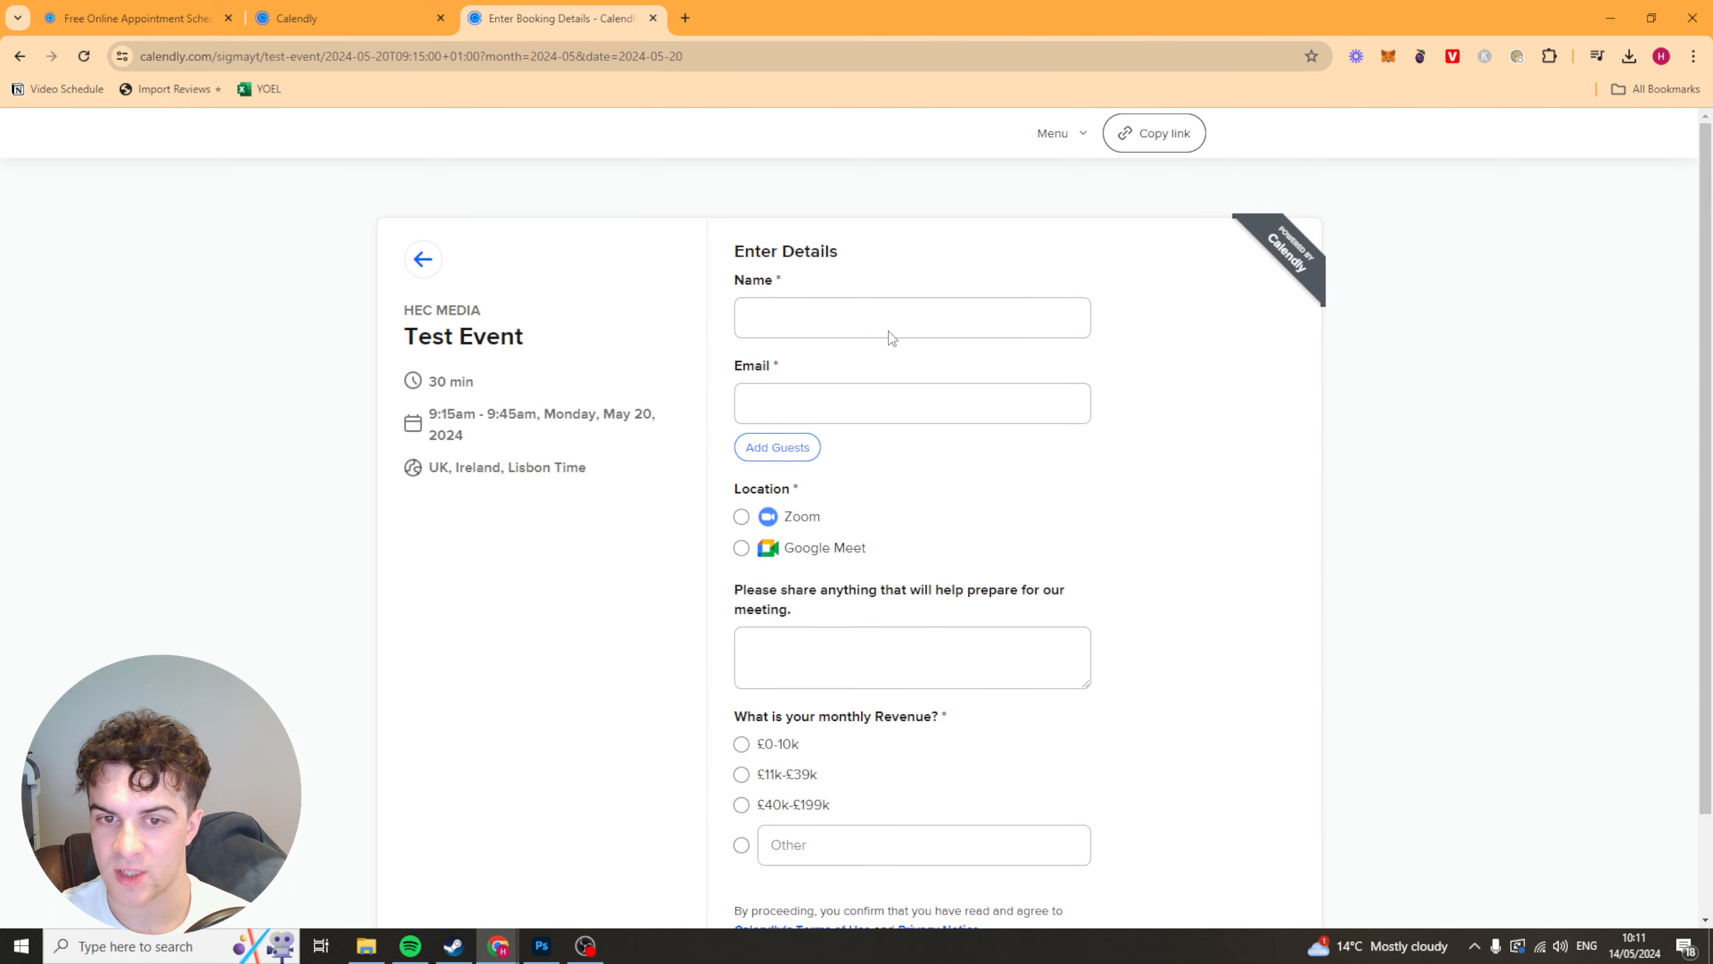
scroll(884, 447, down, 2)
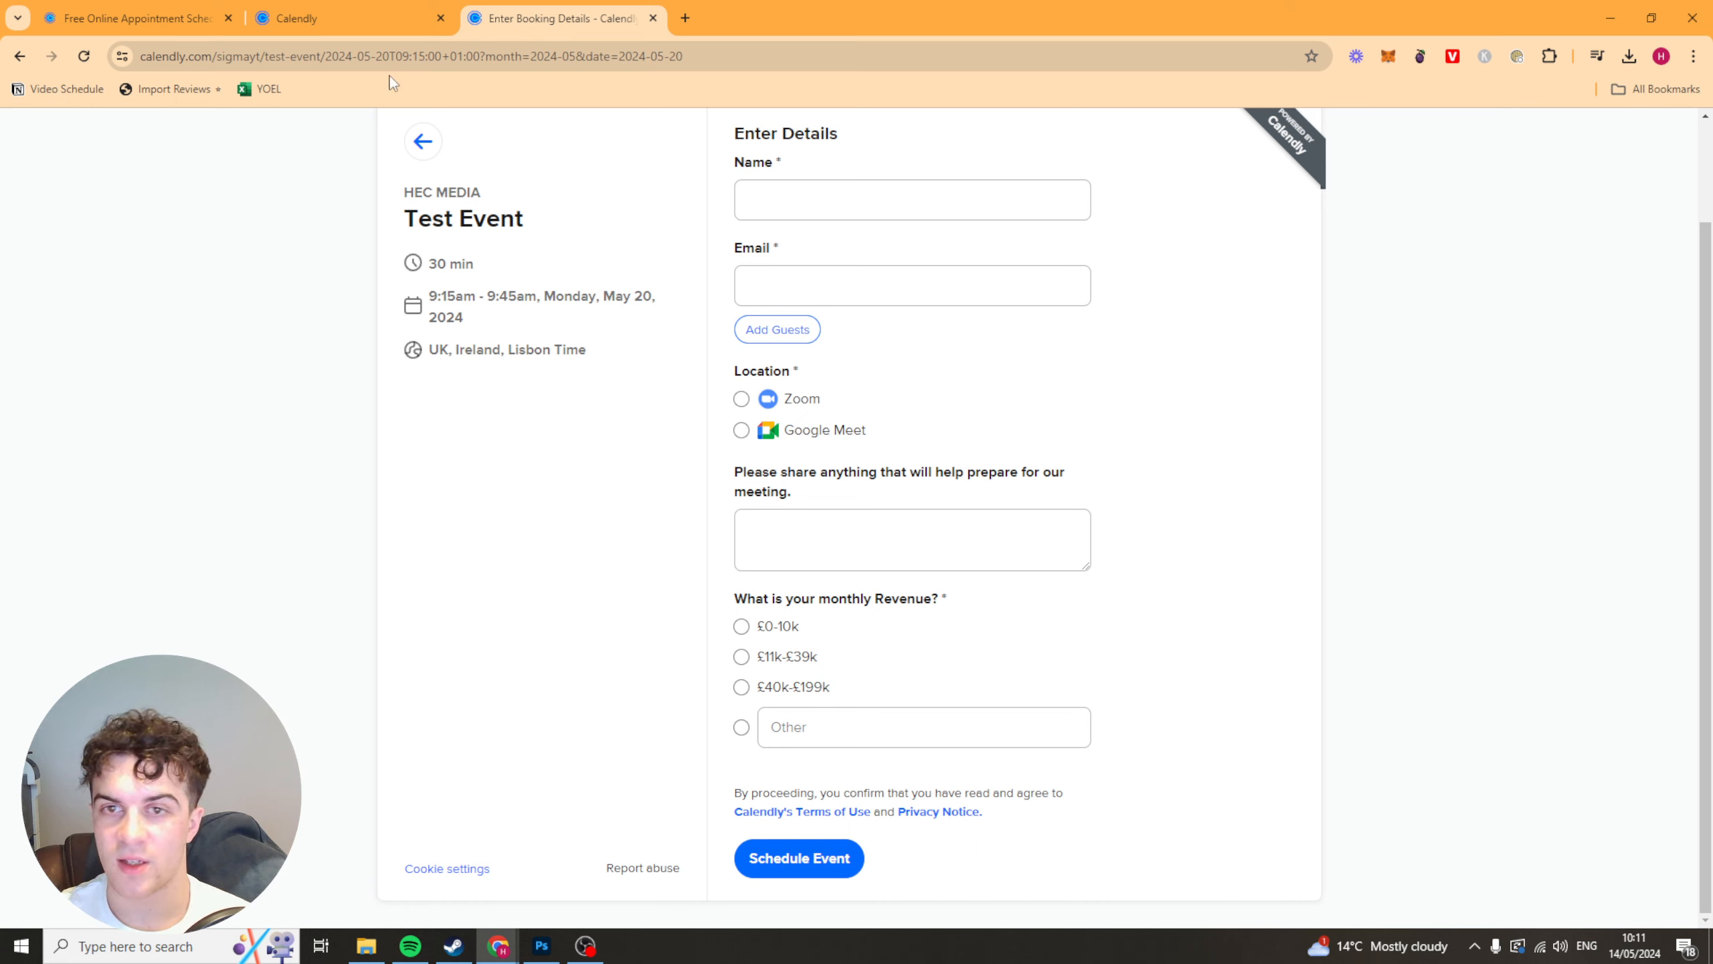
- Return to the event types in the other tab, browse the integrations and apps, and show the most used ones
click(335, 23)
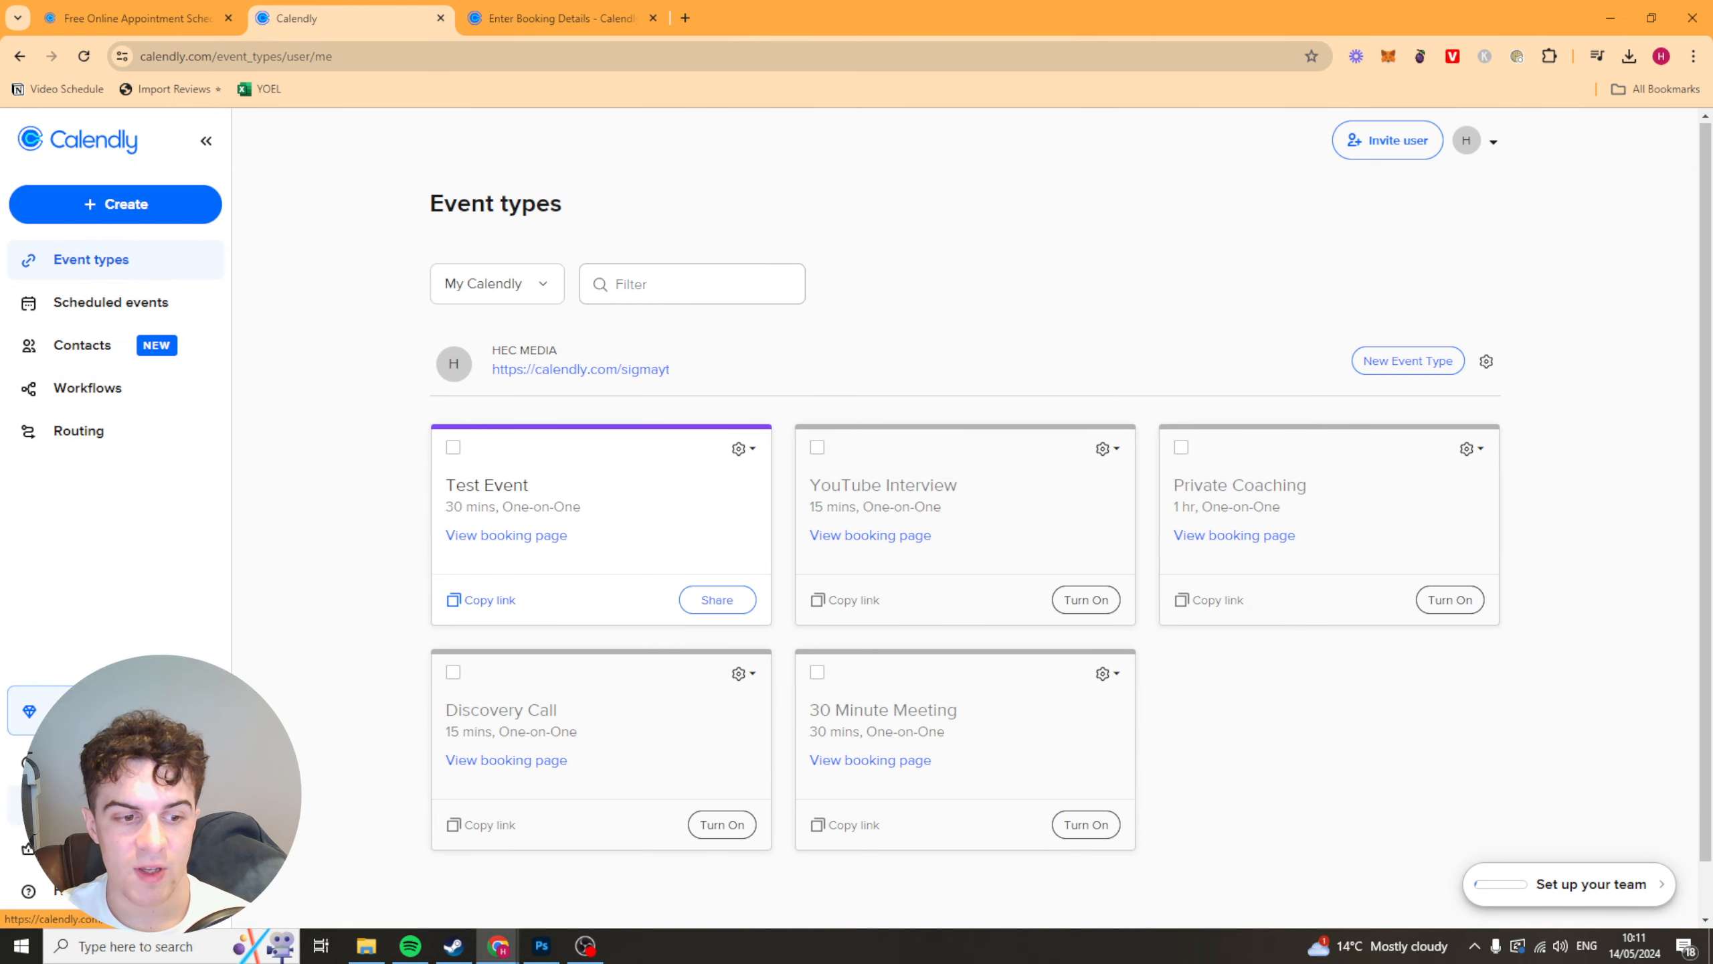
click(90, 805)
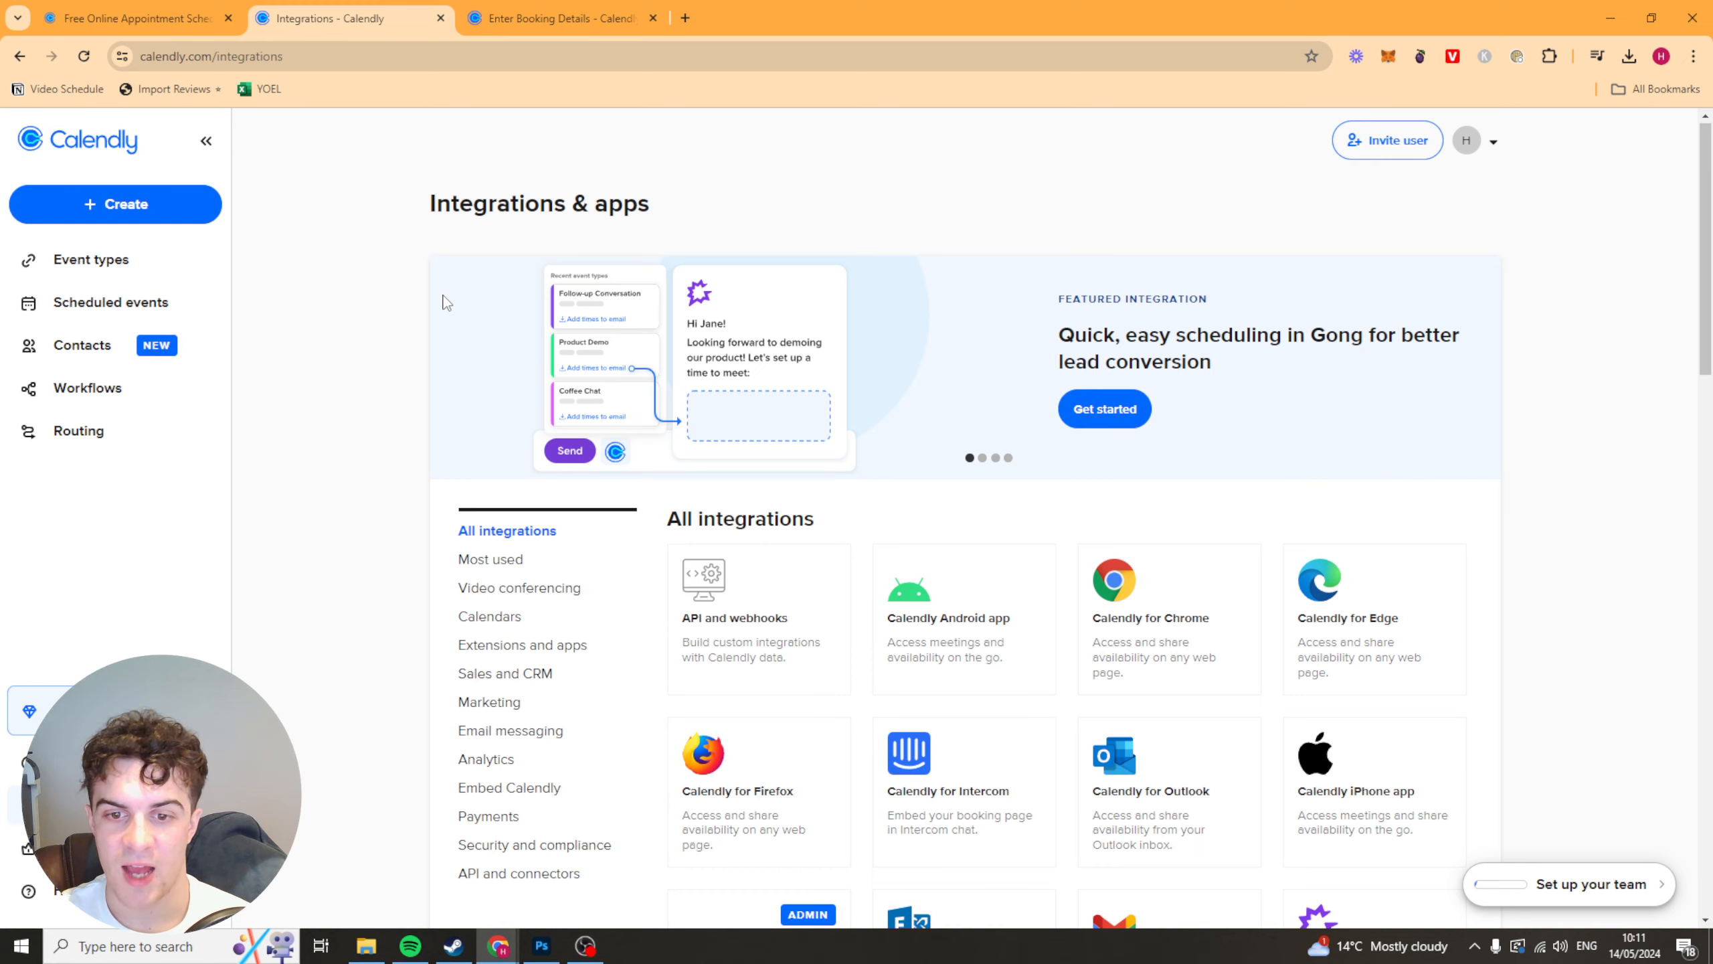
scroll(395, 498, down, 4)
scroll(363, 479, up, 3)
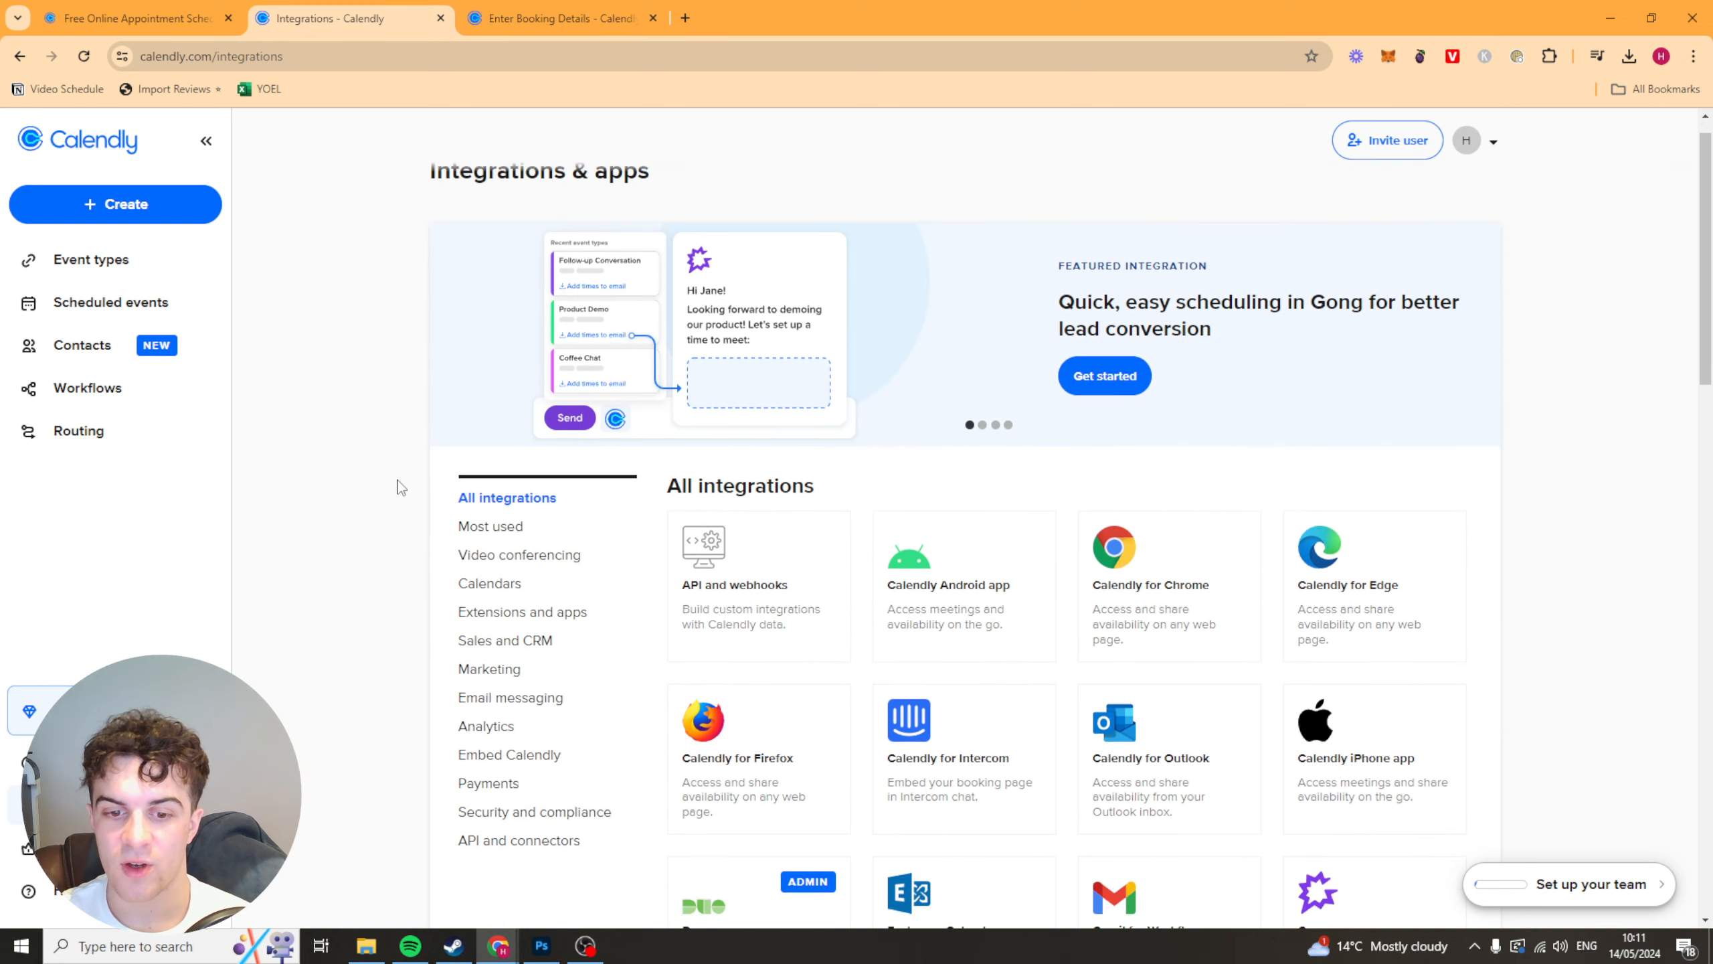
scroll(405, 496, down, 7)
scroll(384, 528, up, 6)
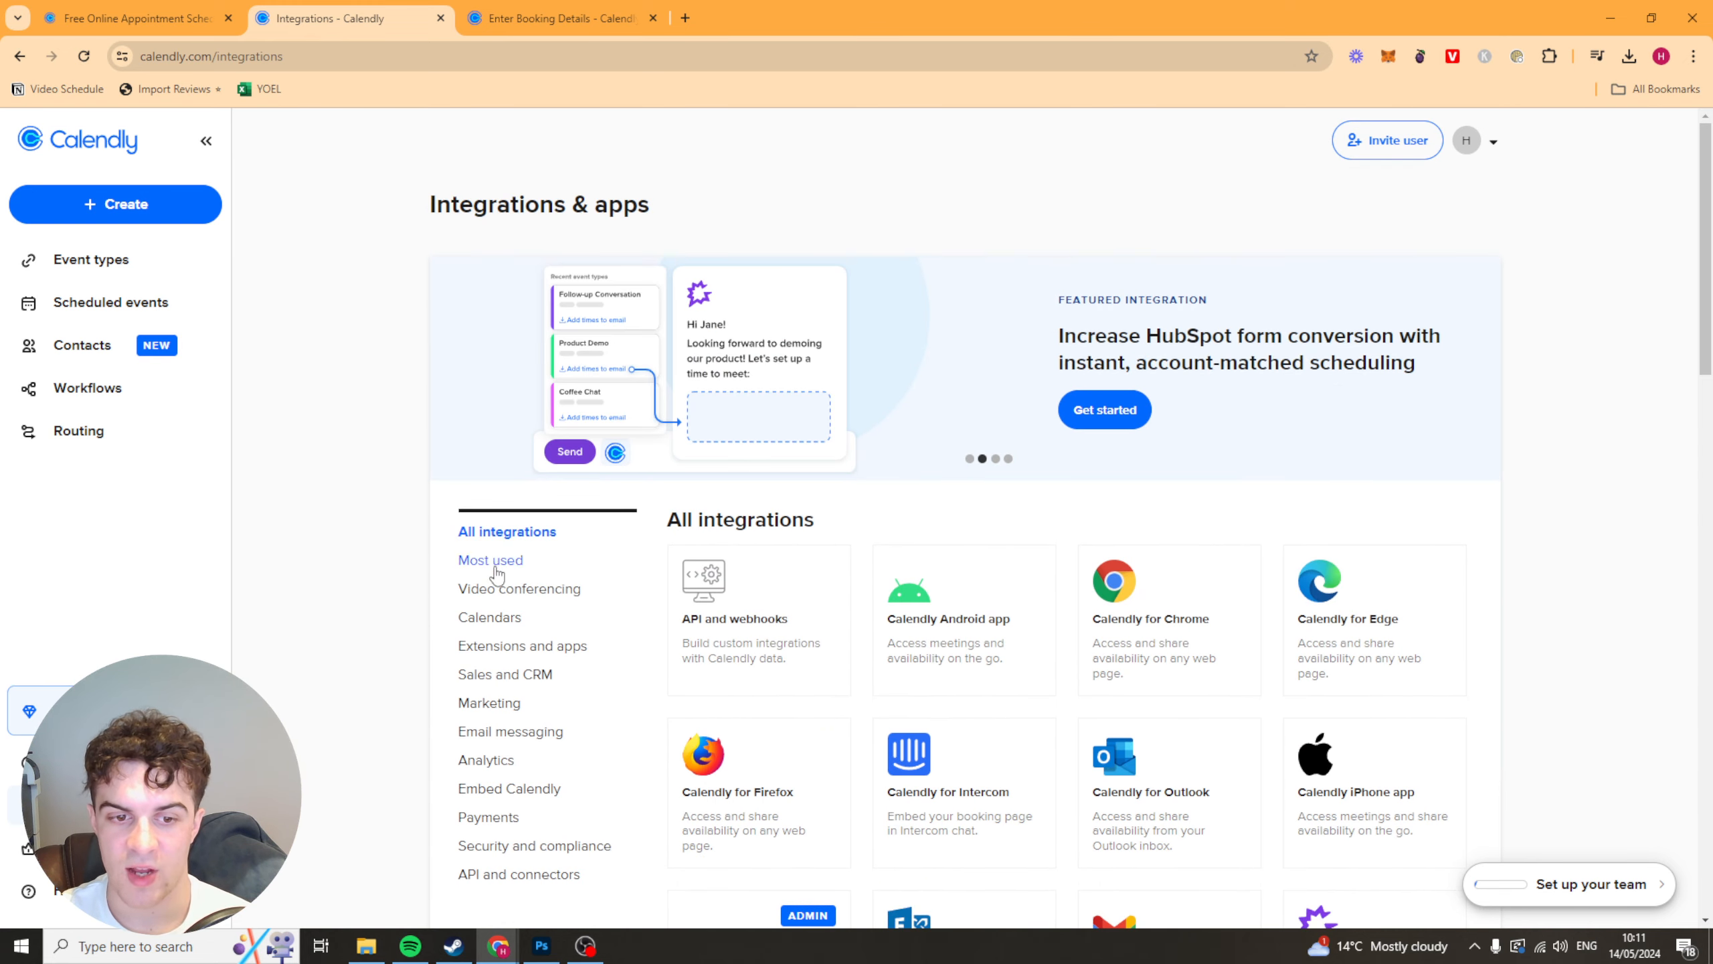
scroll(490, 503, down, 3)
click(495, 383)
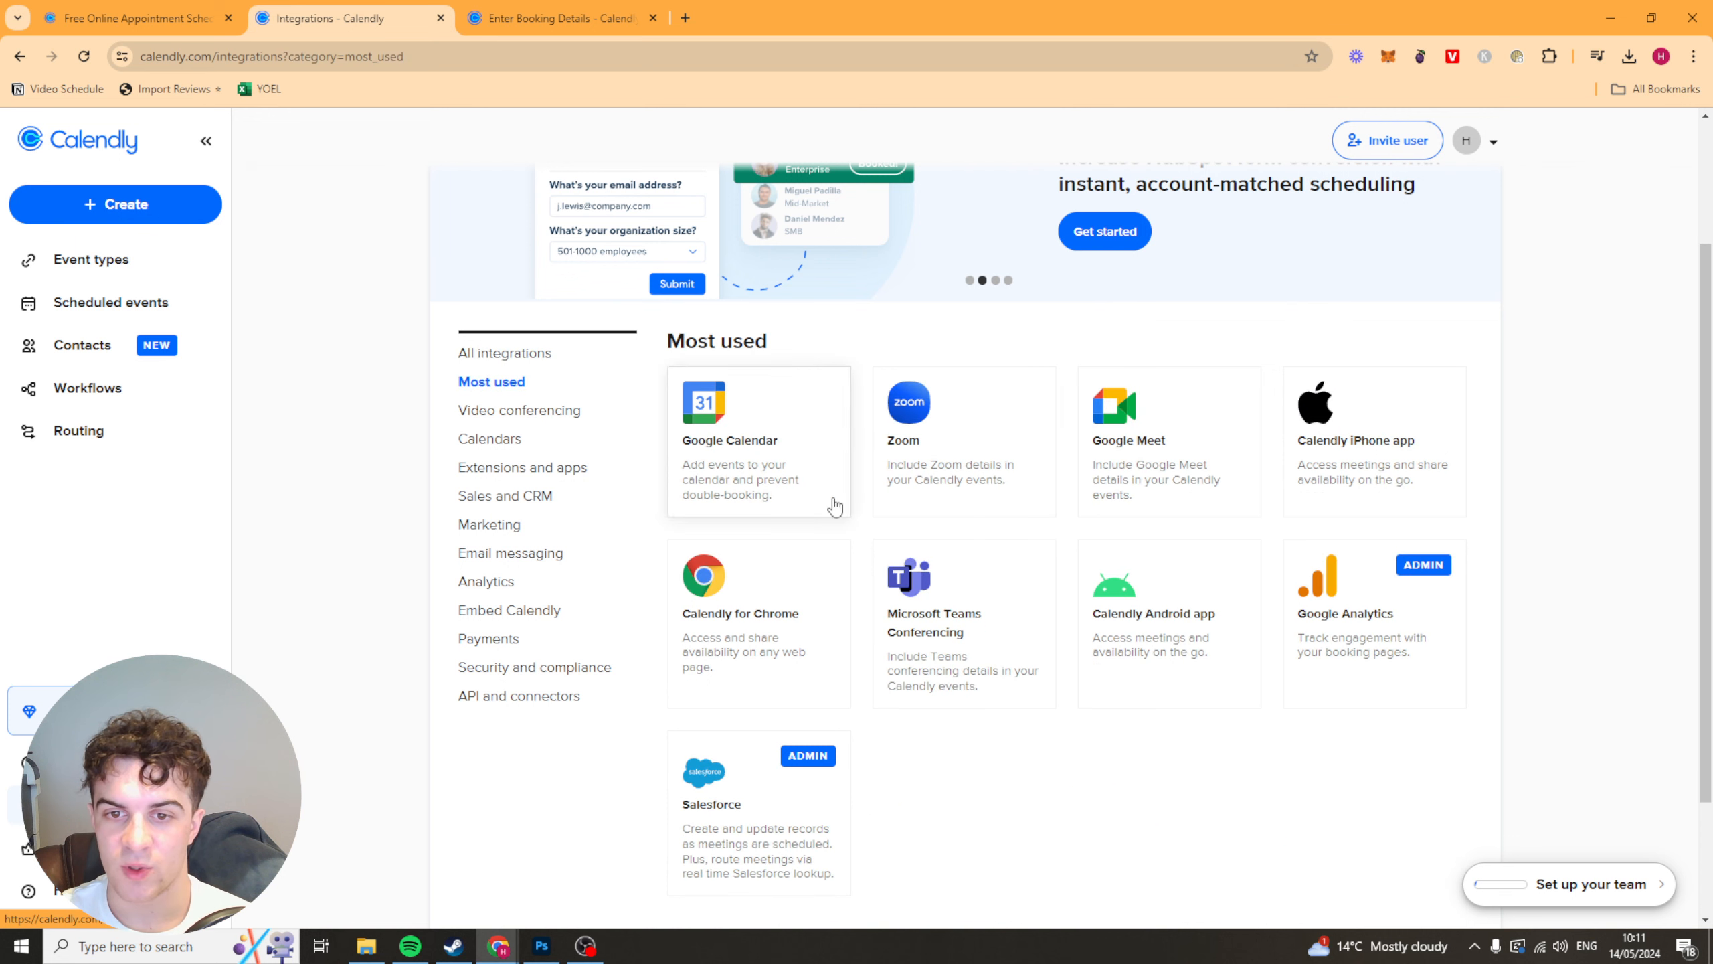
- Check the Zoom integration's setup and look through the remaining most used integrations
click(909, 458)
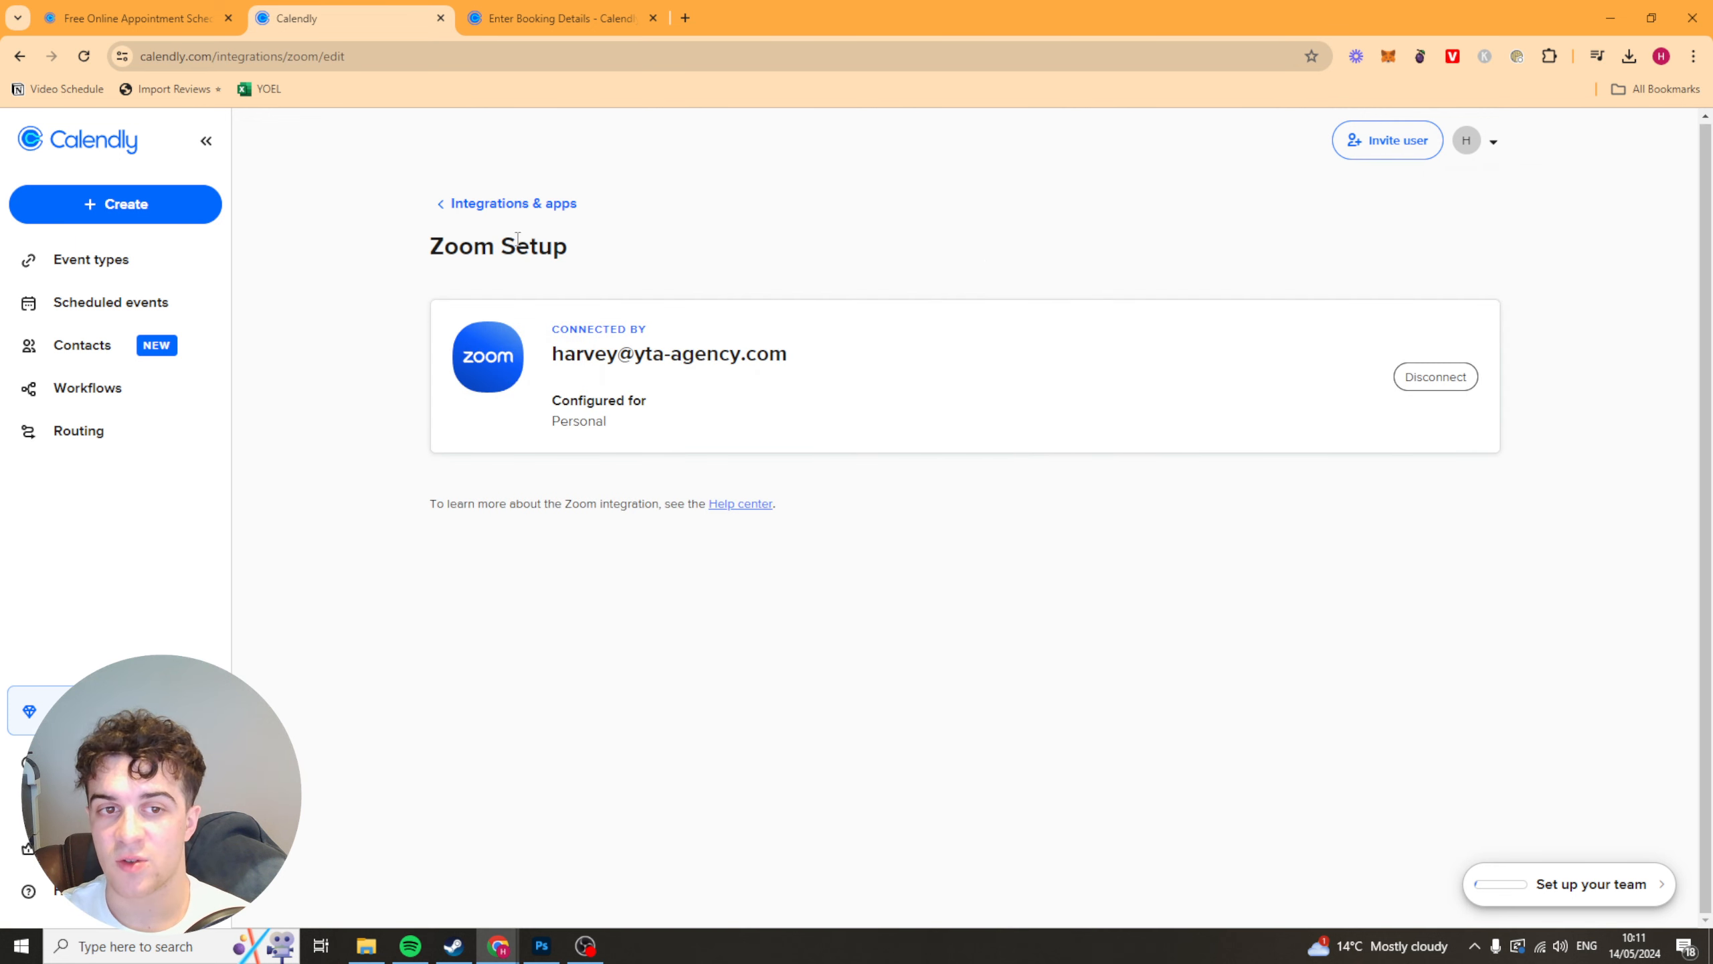
click(453, 204)
scroll(1163, 437, down, 3)
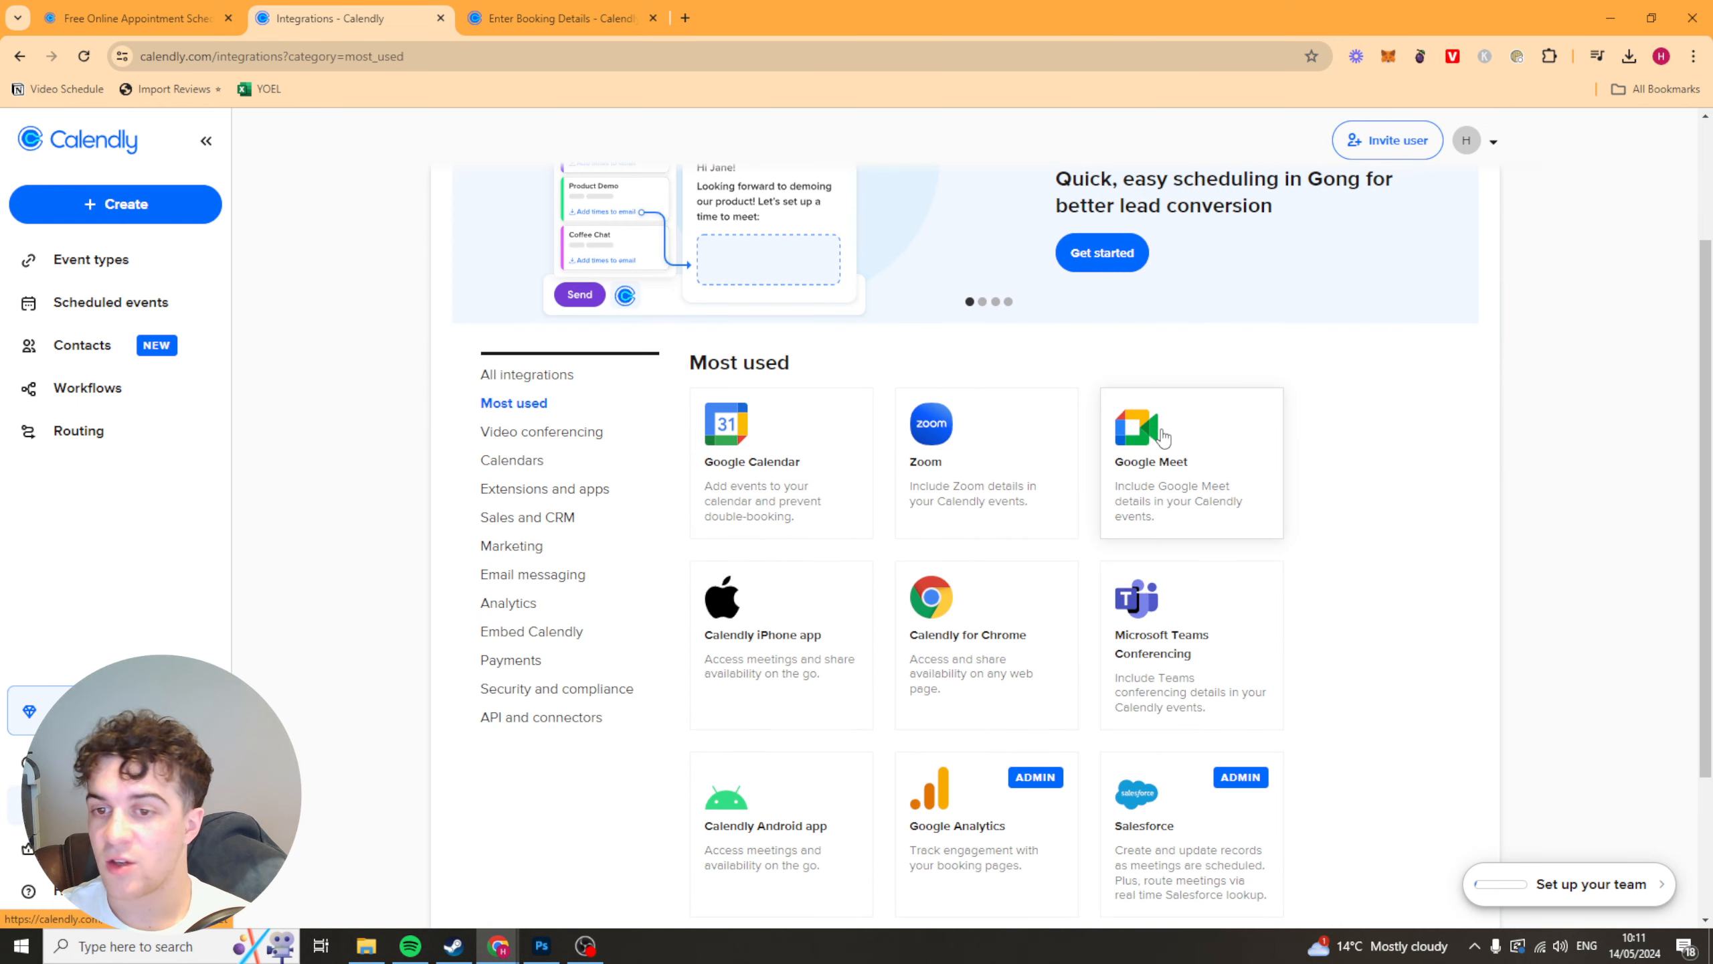
scroll(834, 596, down, 3)
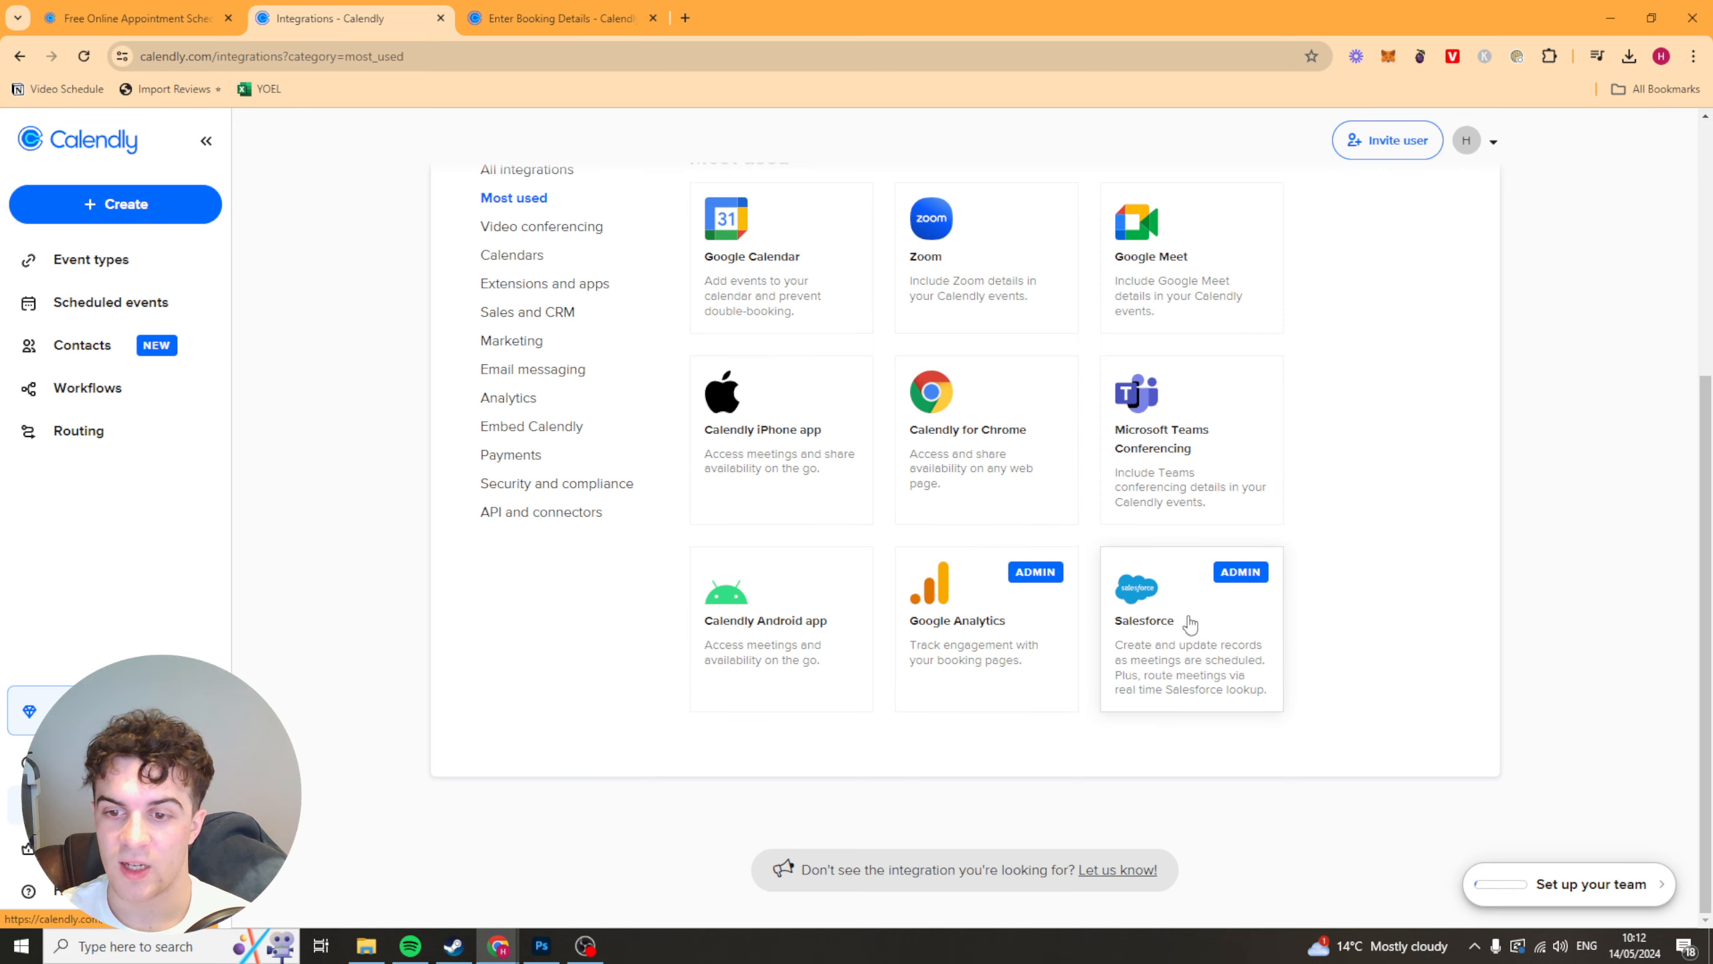
scroll(1192, 628, up, 3)
- View the Sales and CRM and Marketing integrations, and return to the most used category
click(503, 496)
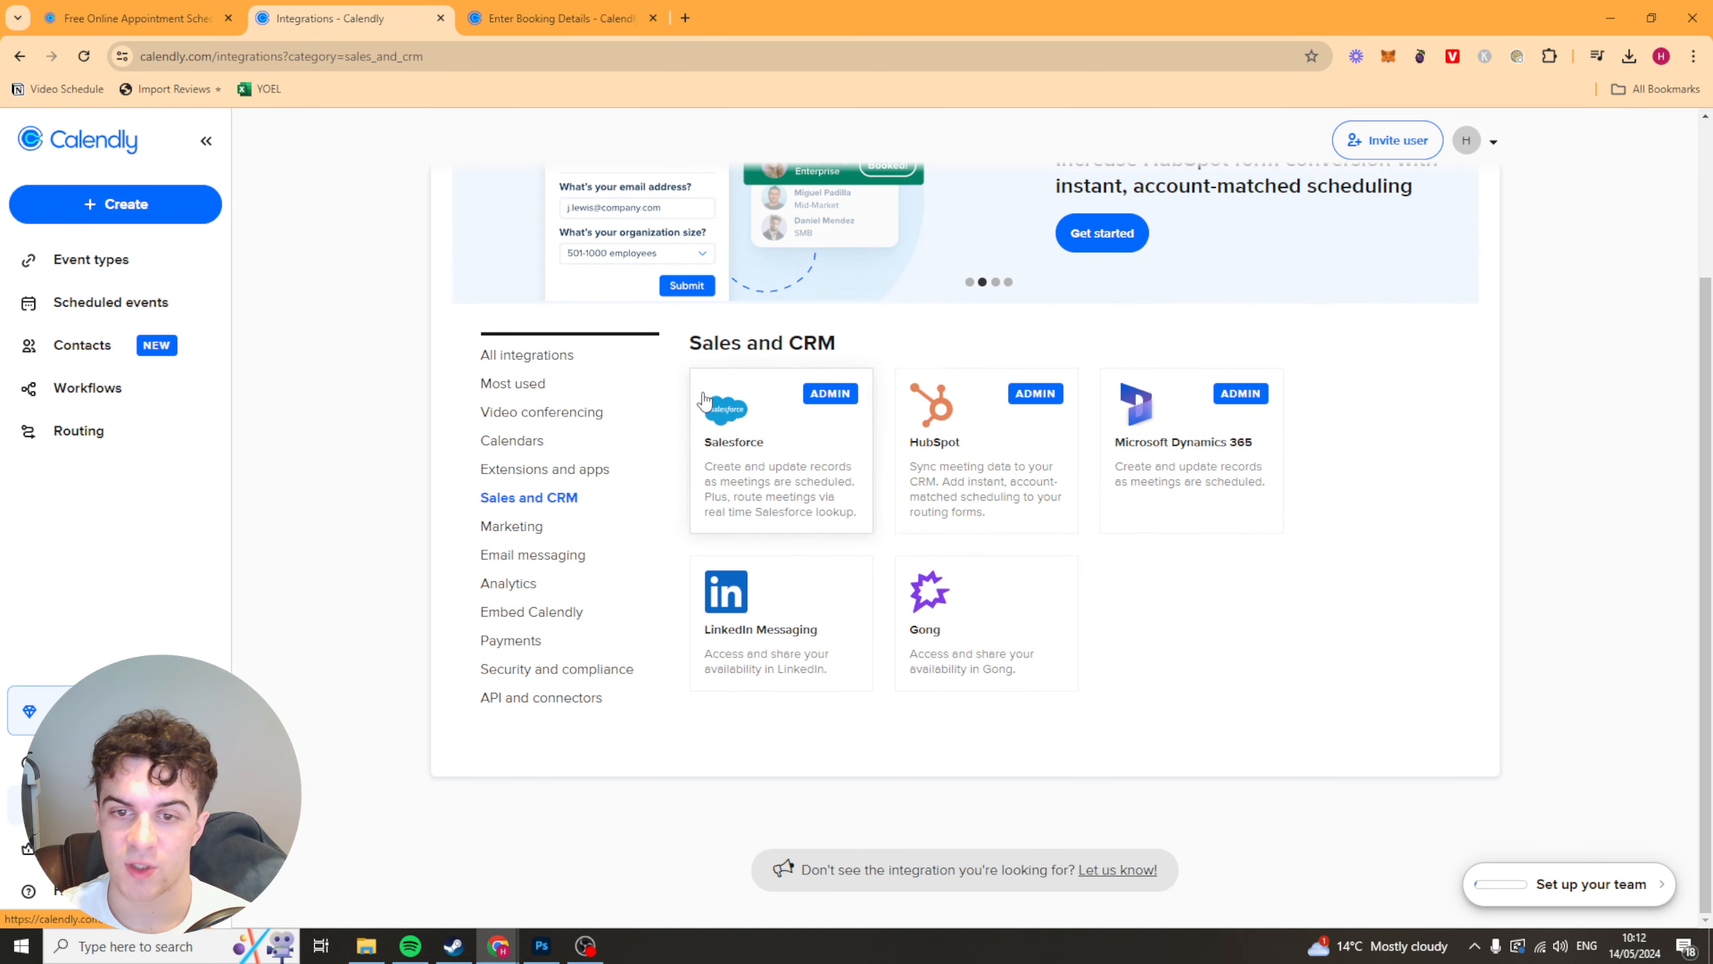
click(529, 529)
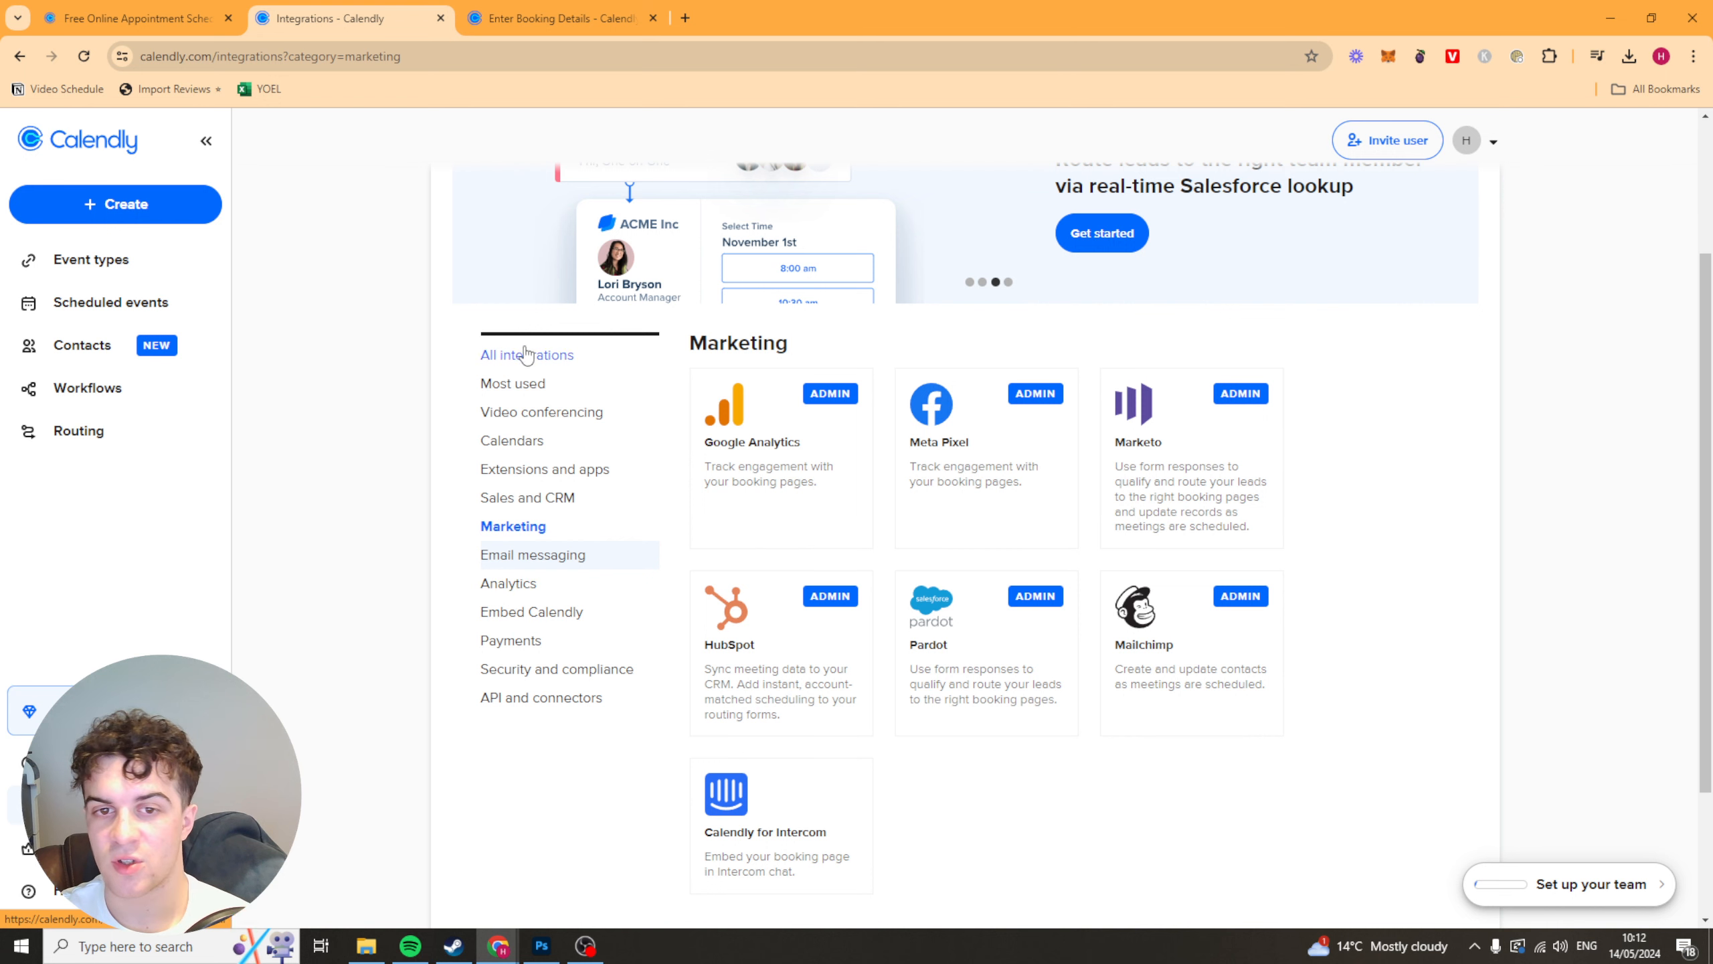
click(513, 382)
scroll(716, 435, up, 3)
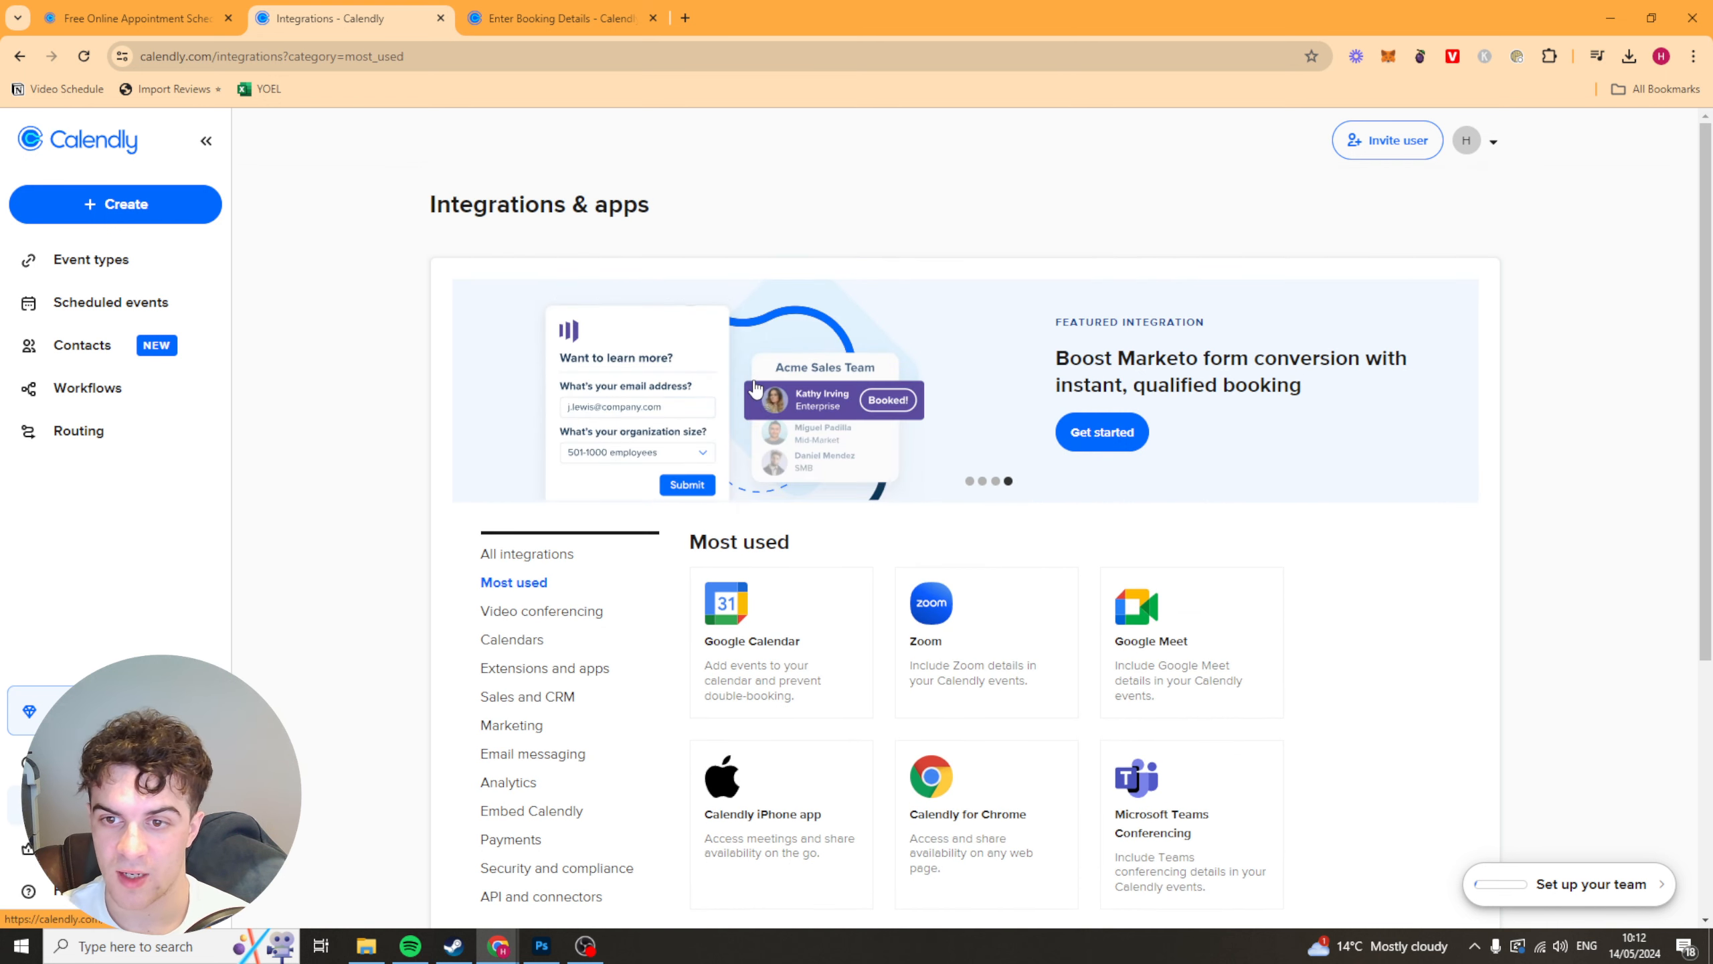
- Open the scheduled events and view the upcoming, pending and past lists
click(108, 303)
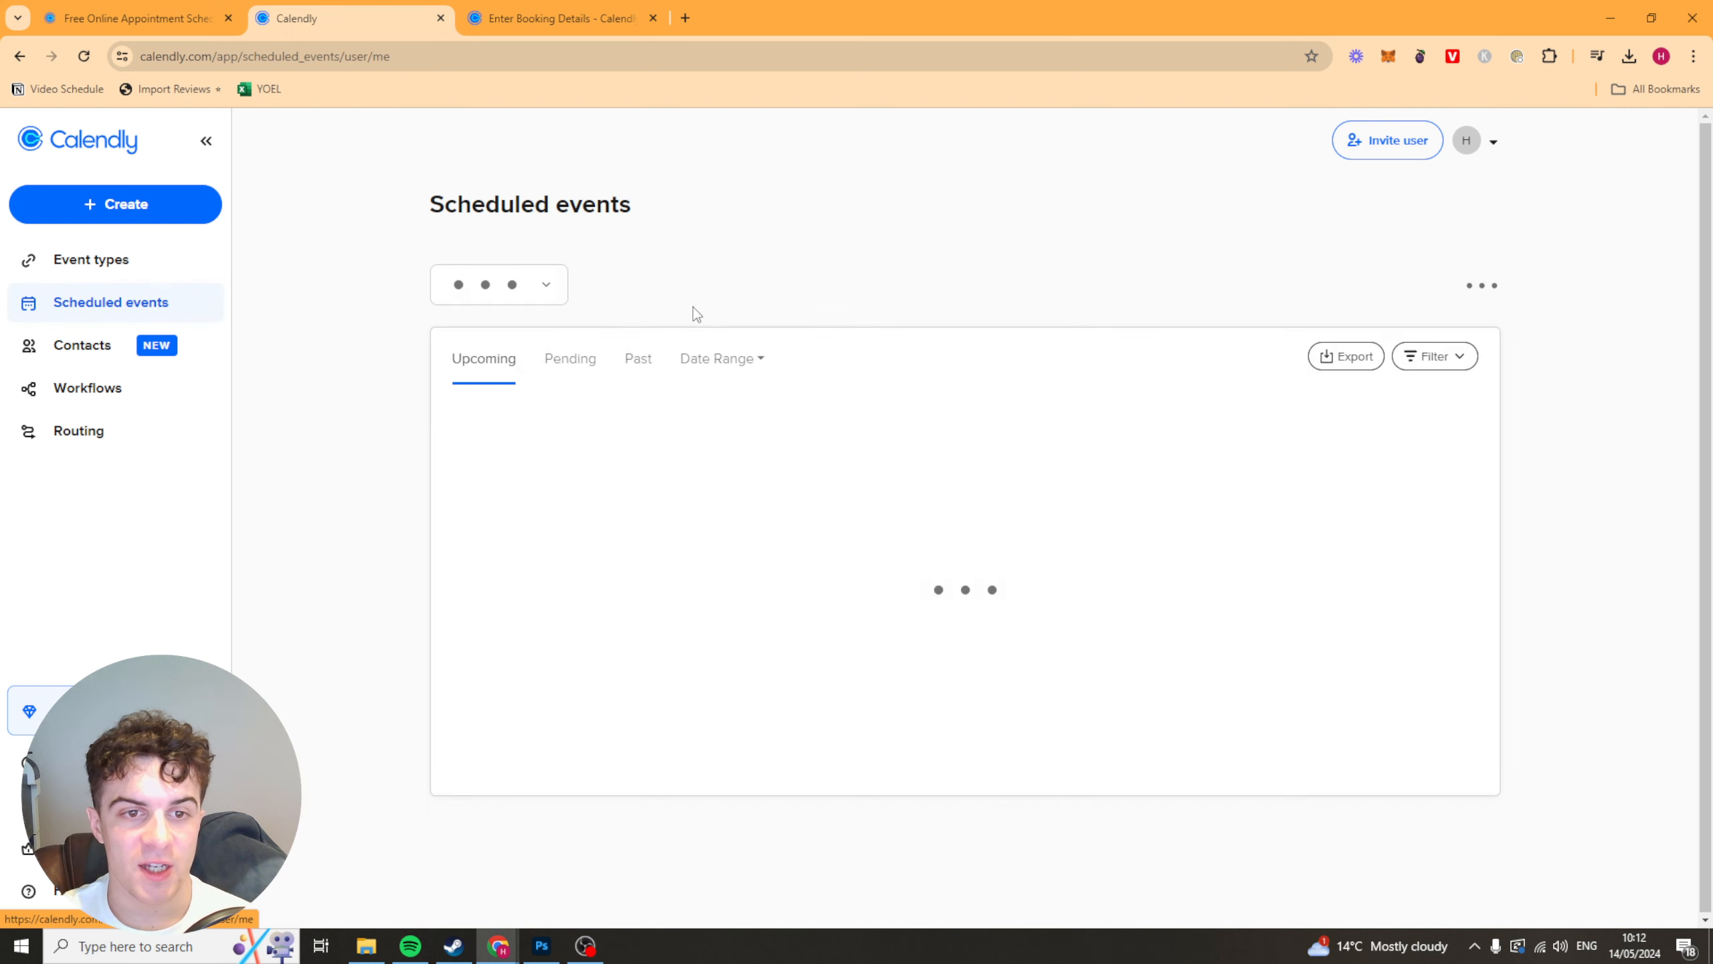
click(572, 361)
click(500, 364)
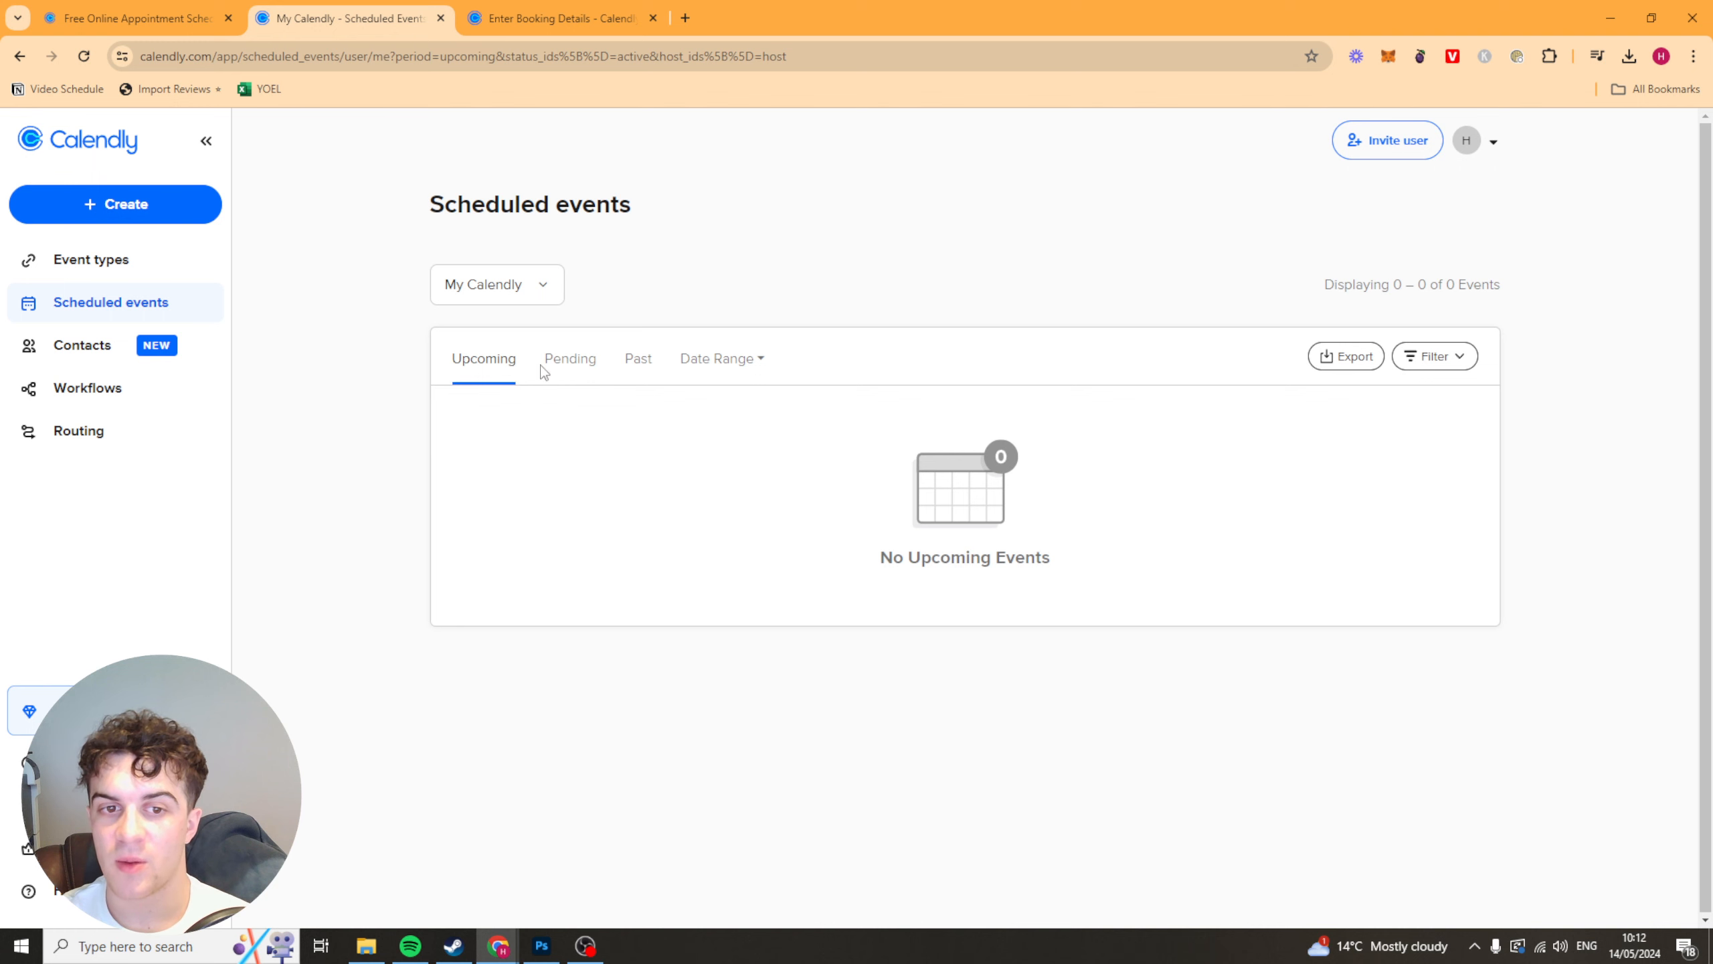
click(569, 365)
click(649, 358)
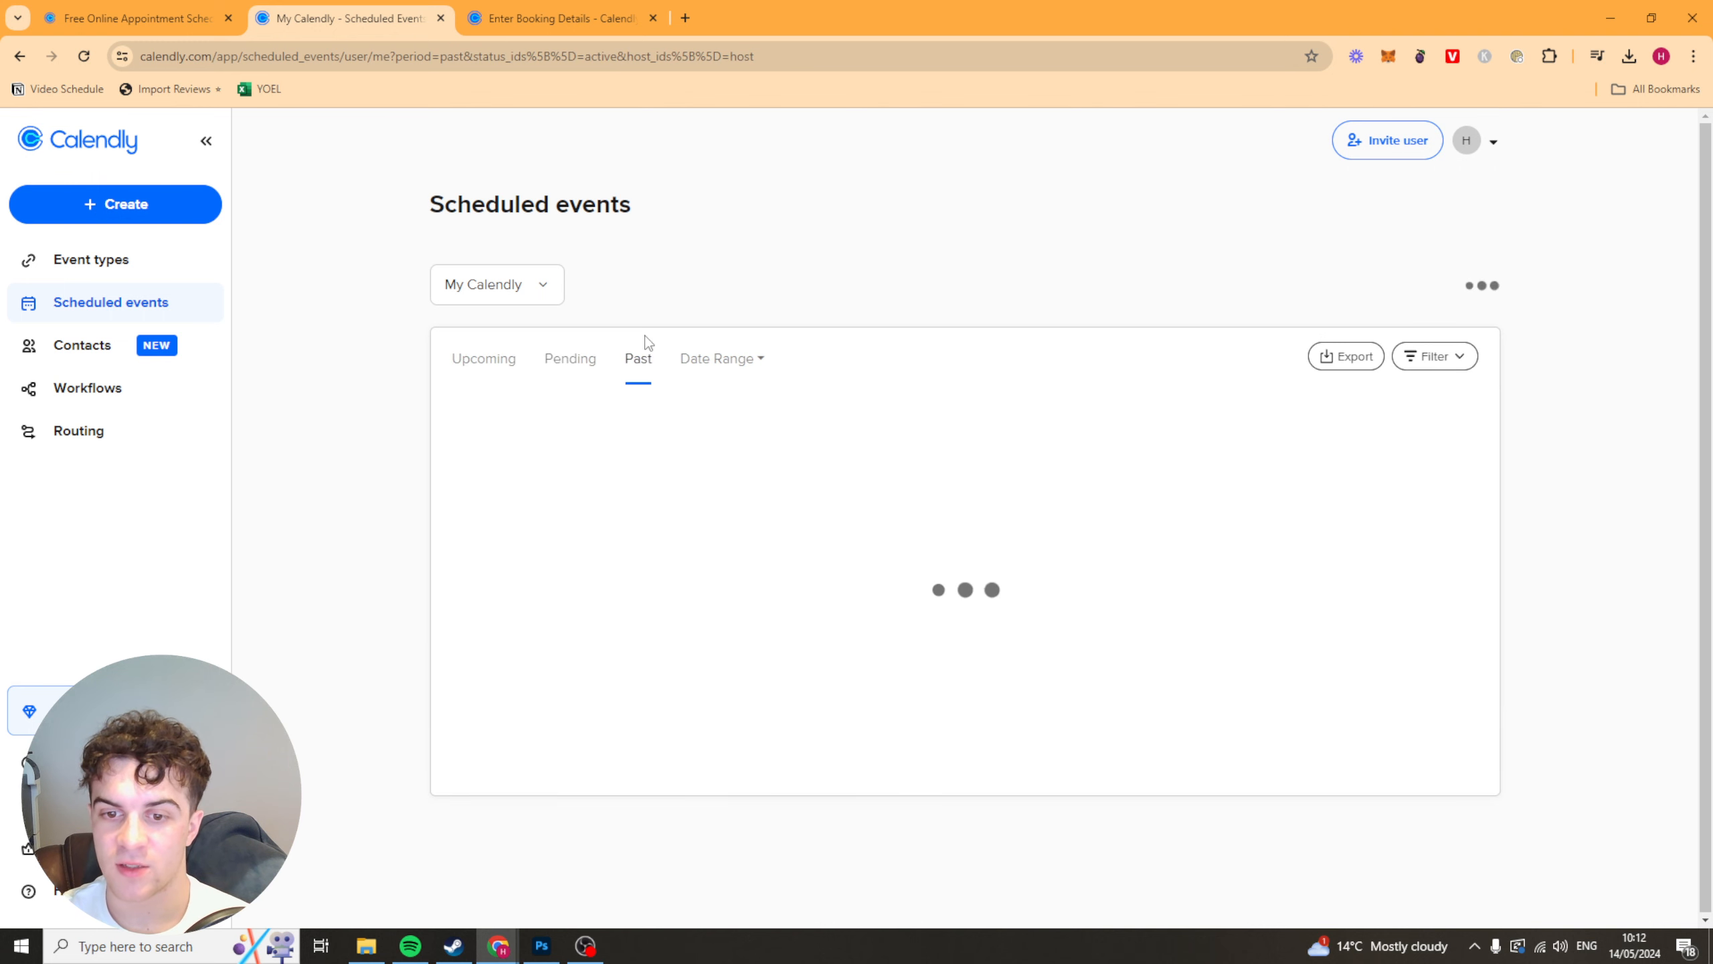
- Open the workflows page and examine its introduction and the email and text workflow templates
click(94, 389)
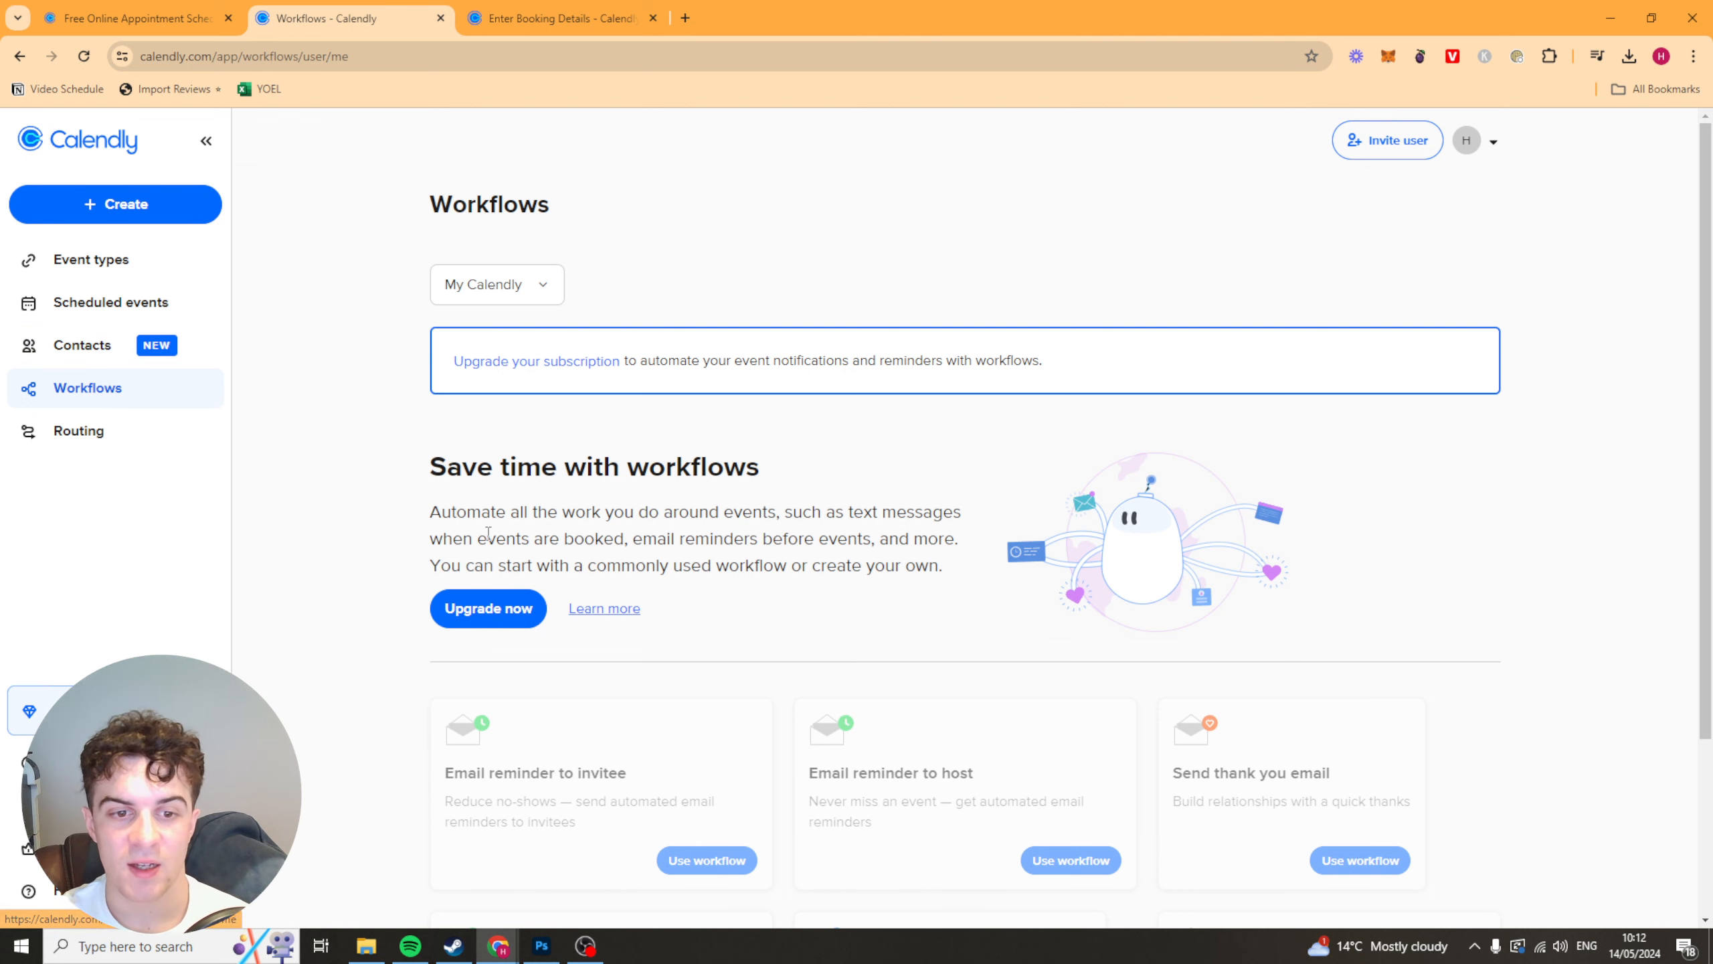
scroll(470, 537, down, 3)
drag(445, 550, 729, 494)
click(1023, 405)
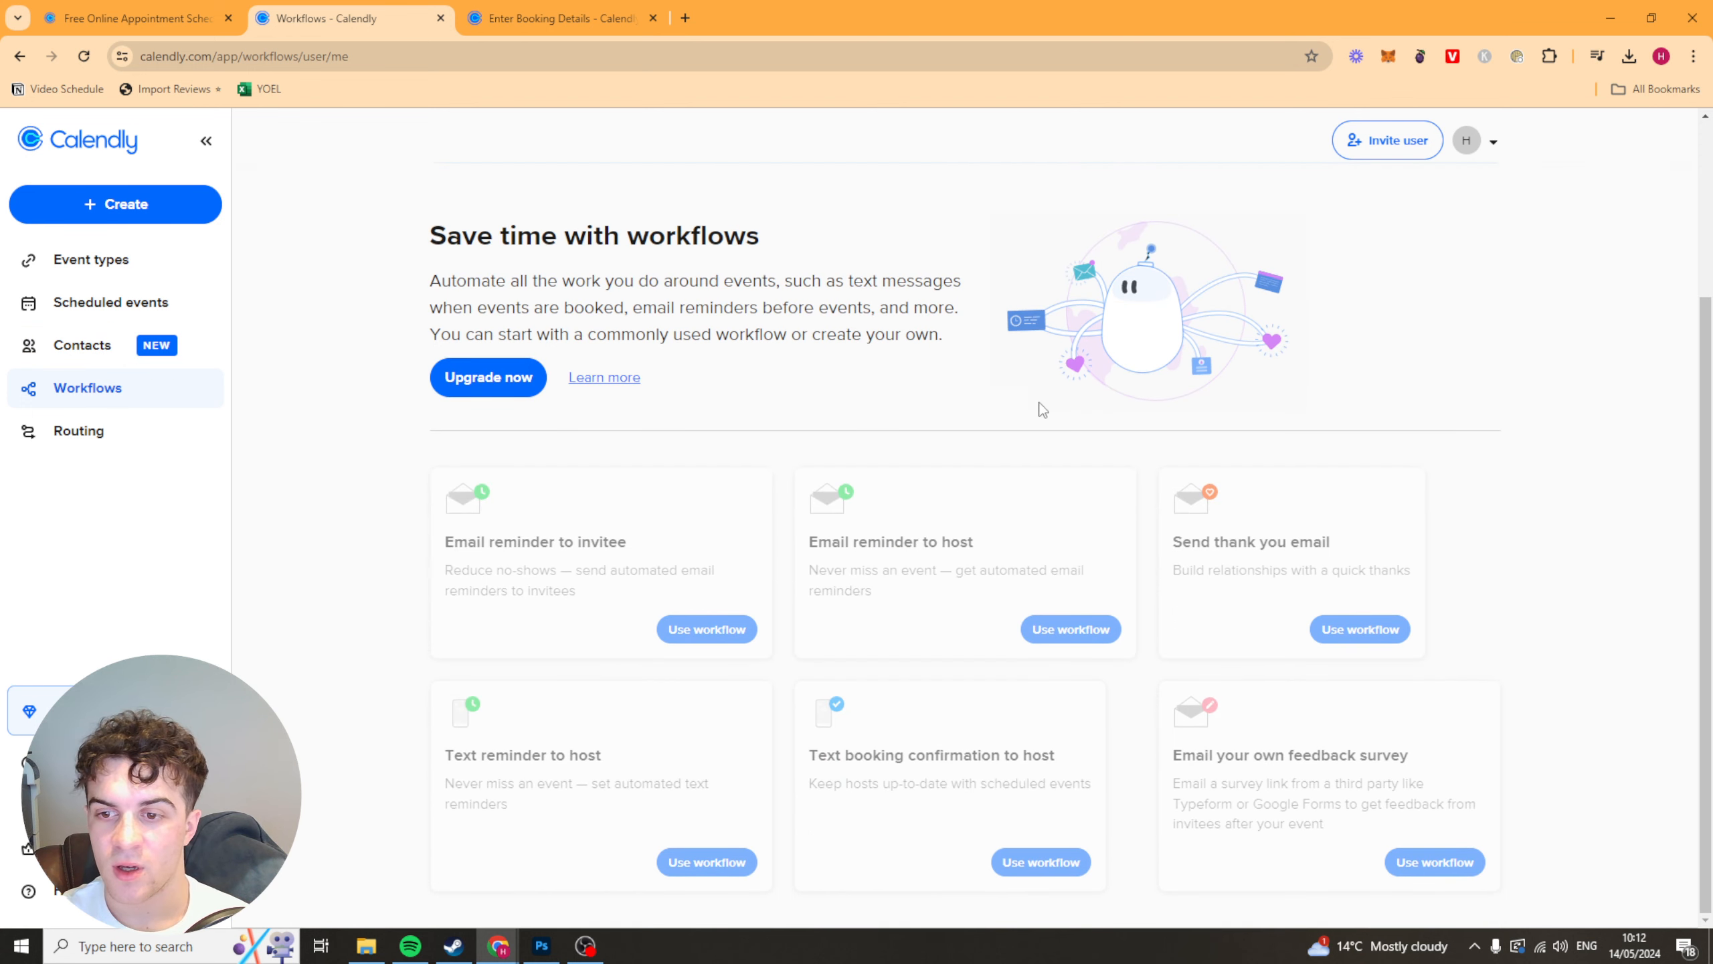
drag(856, 789, 875, 626)
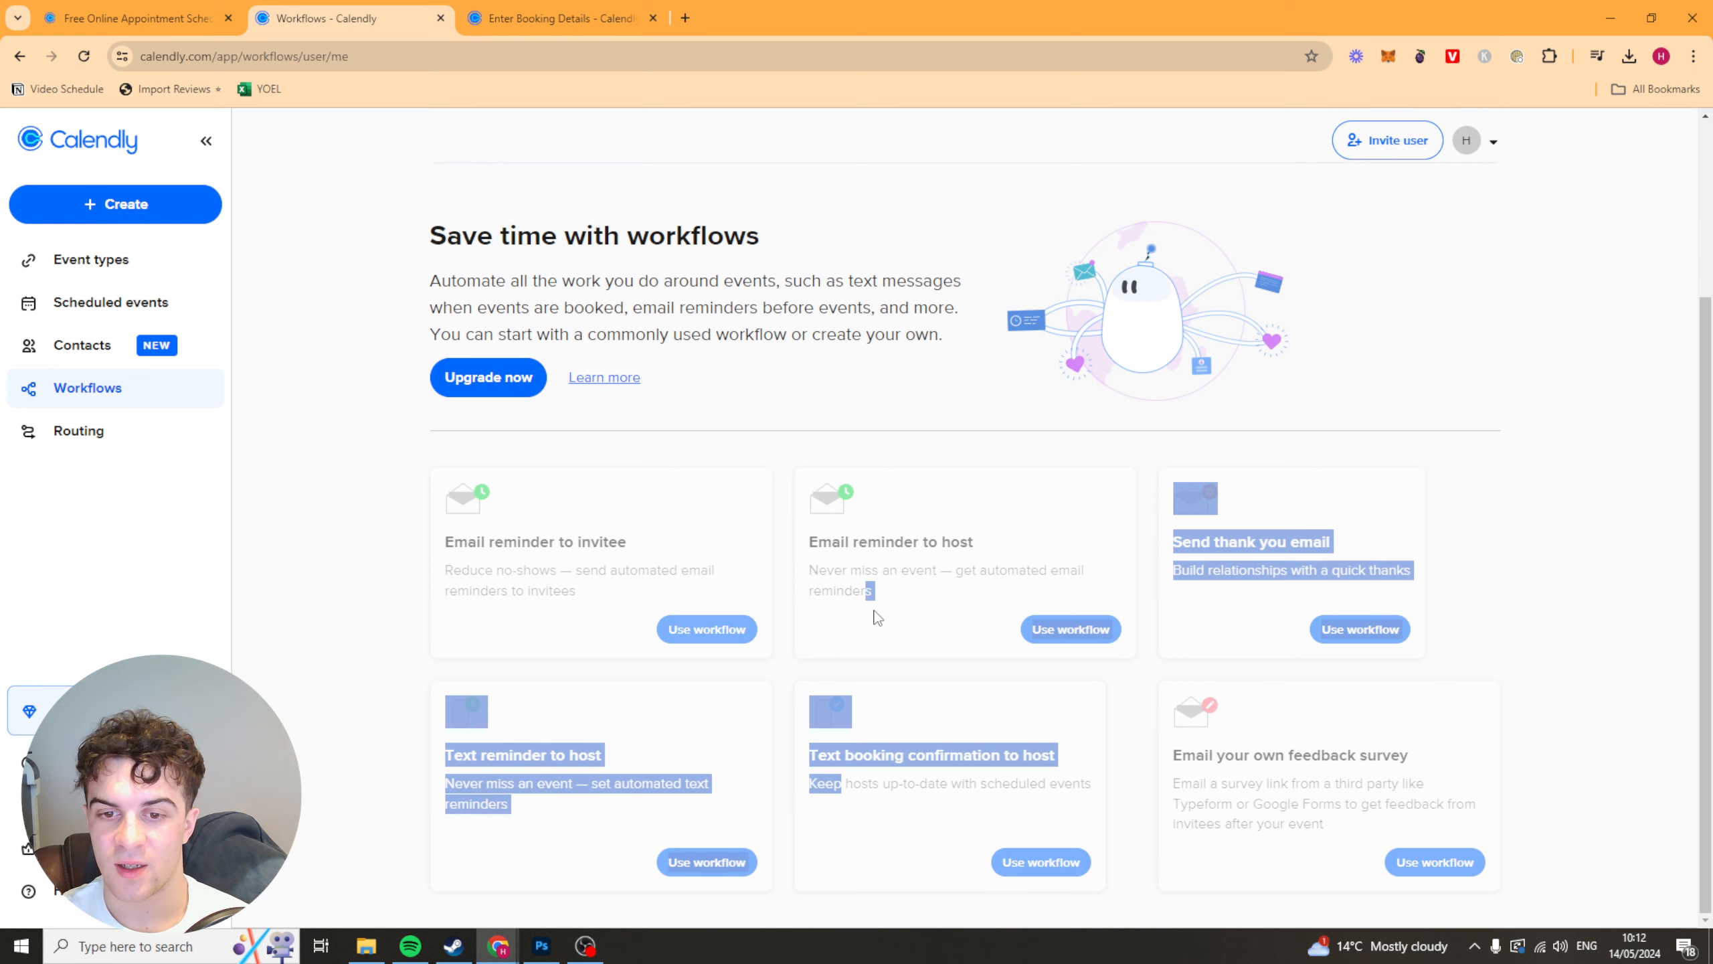
scroll(903, 618, up, 2)
drag(719, 461, 709, 459)
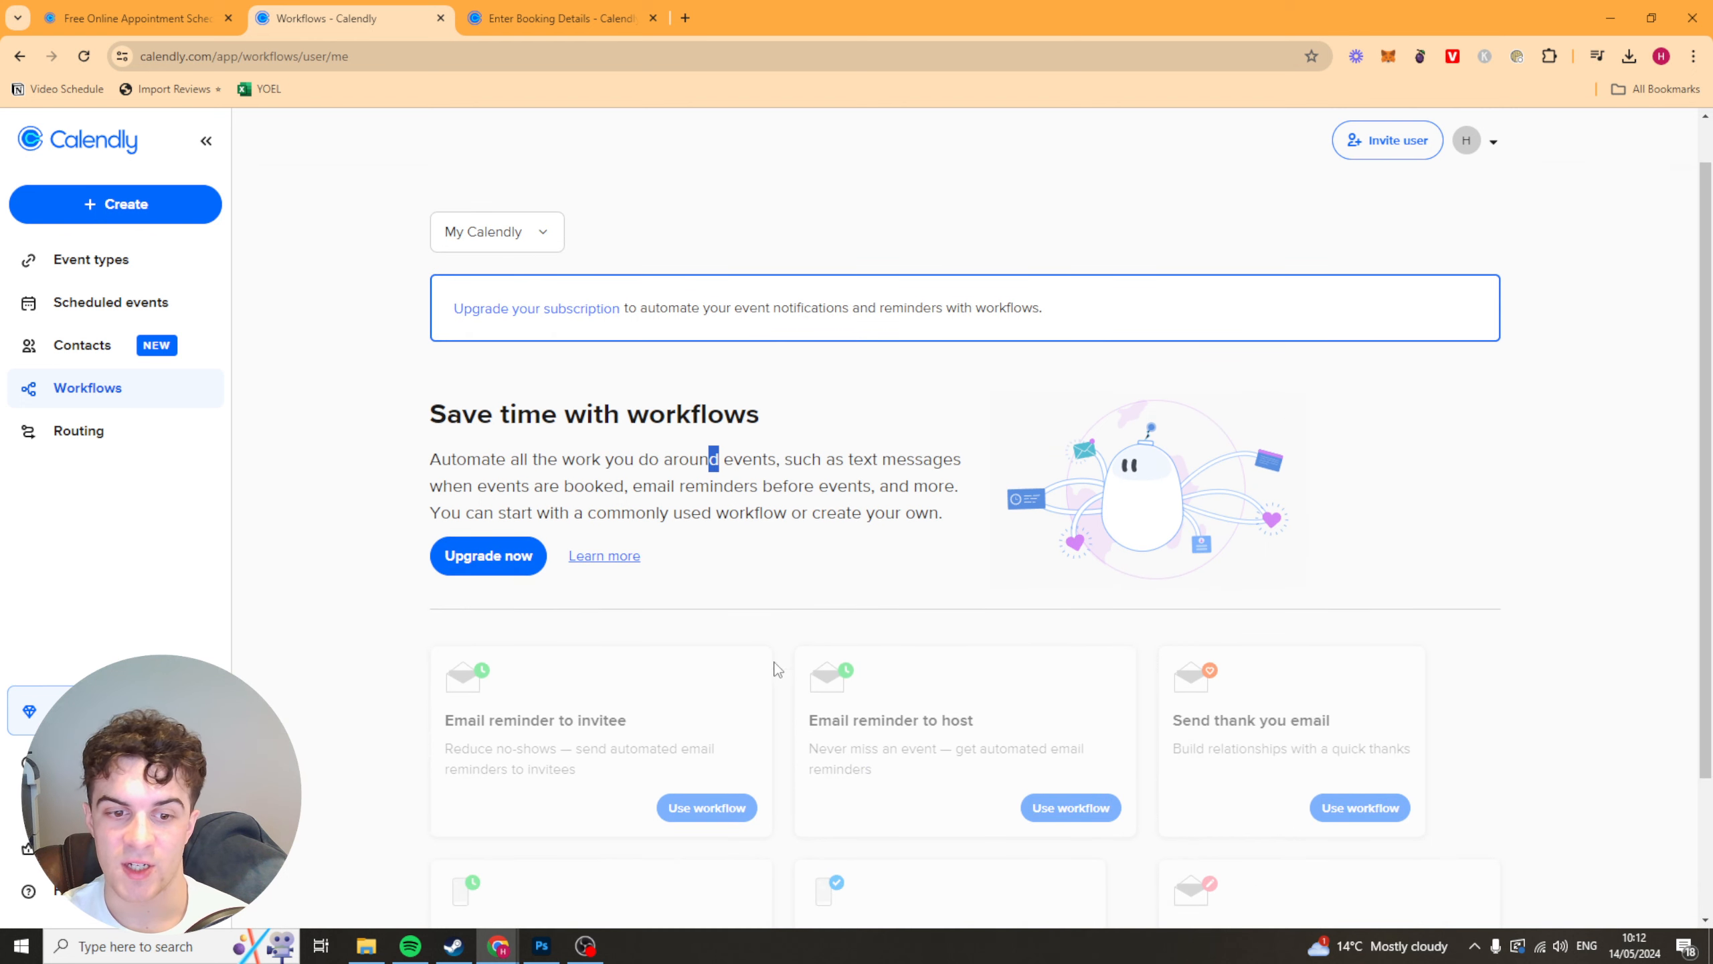
scroll(640, 762, down, 2)
scroll(635, 764, down, 1)
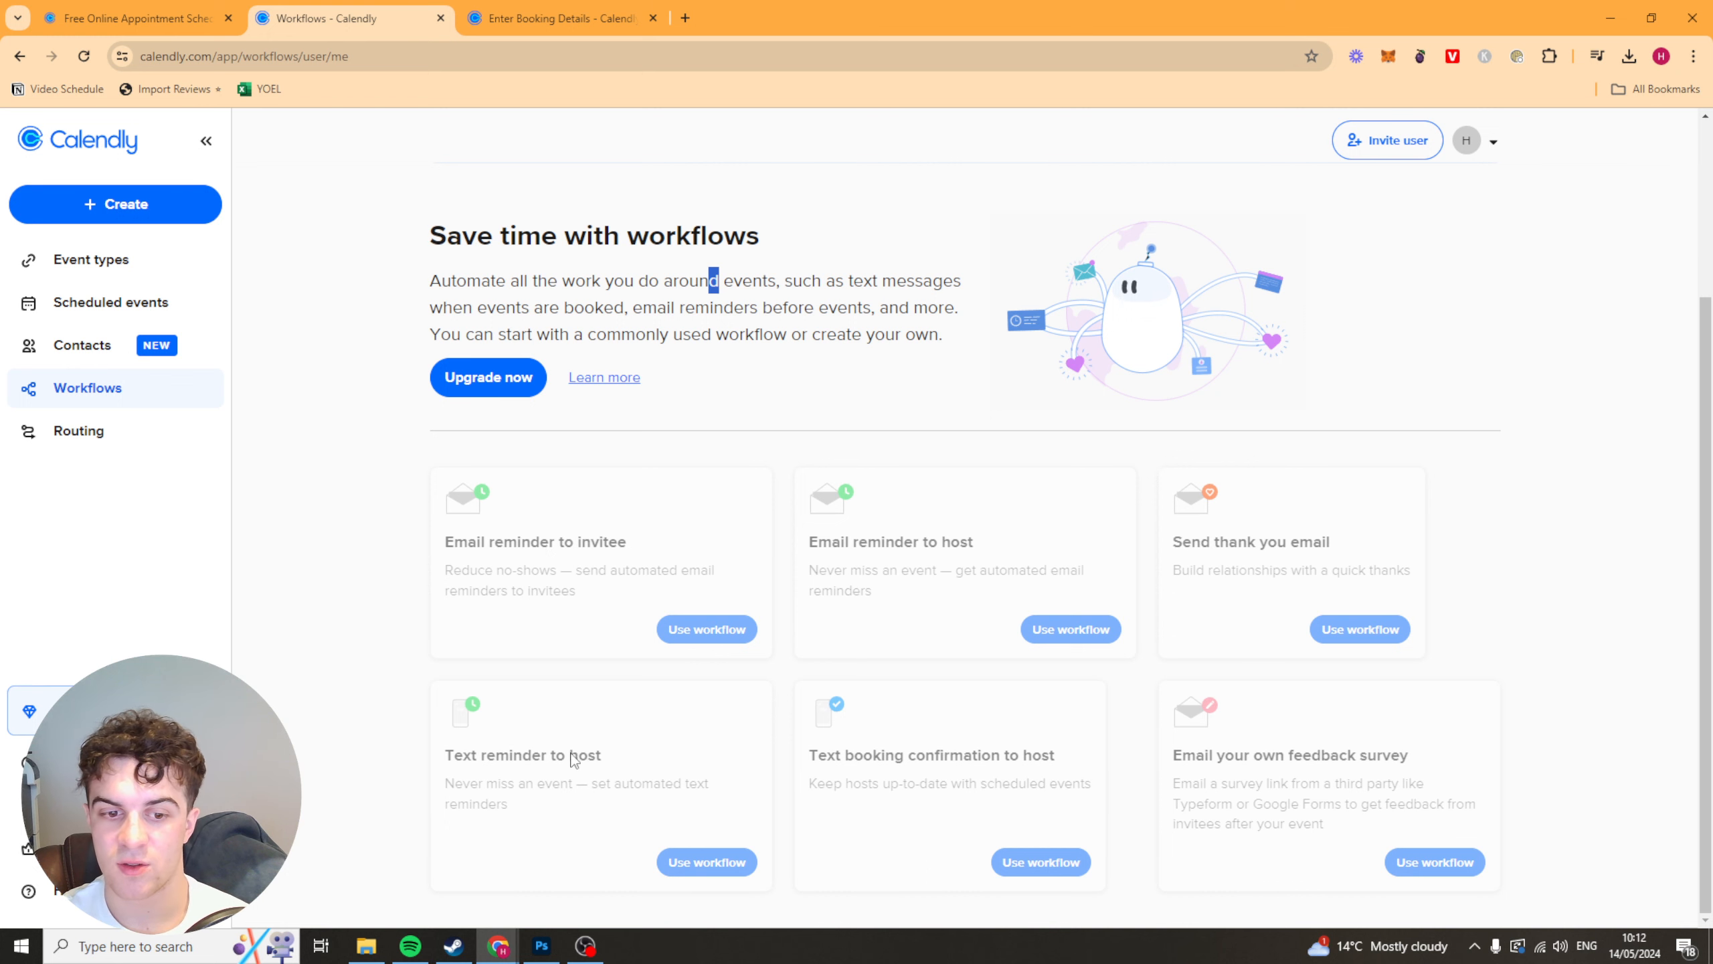
scroll(903, 735, up, 4)
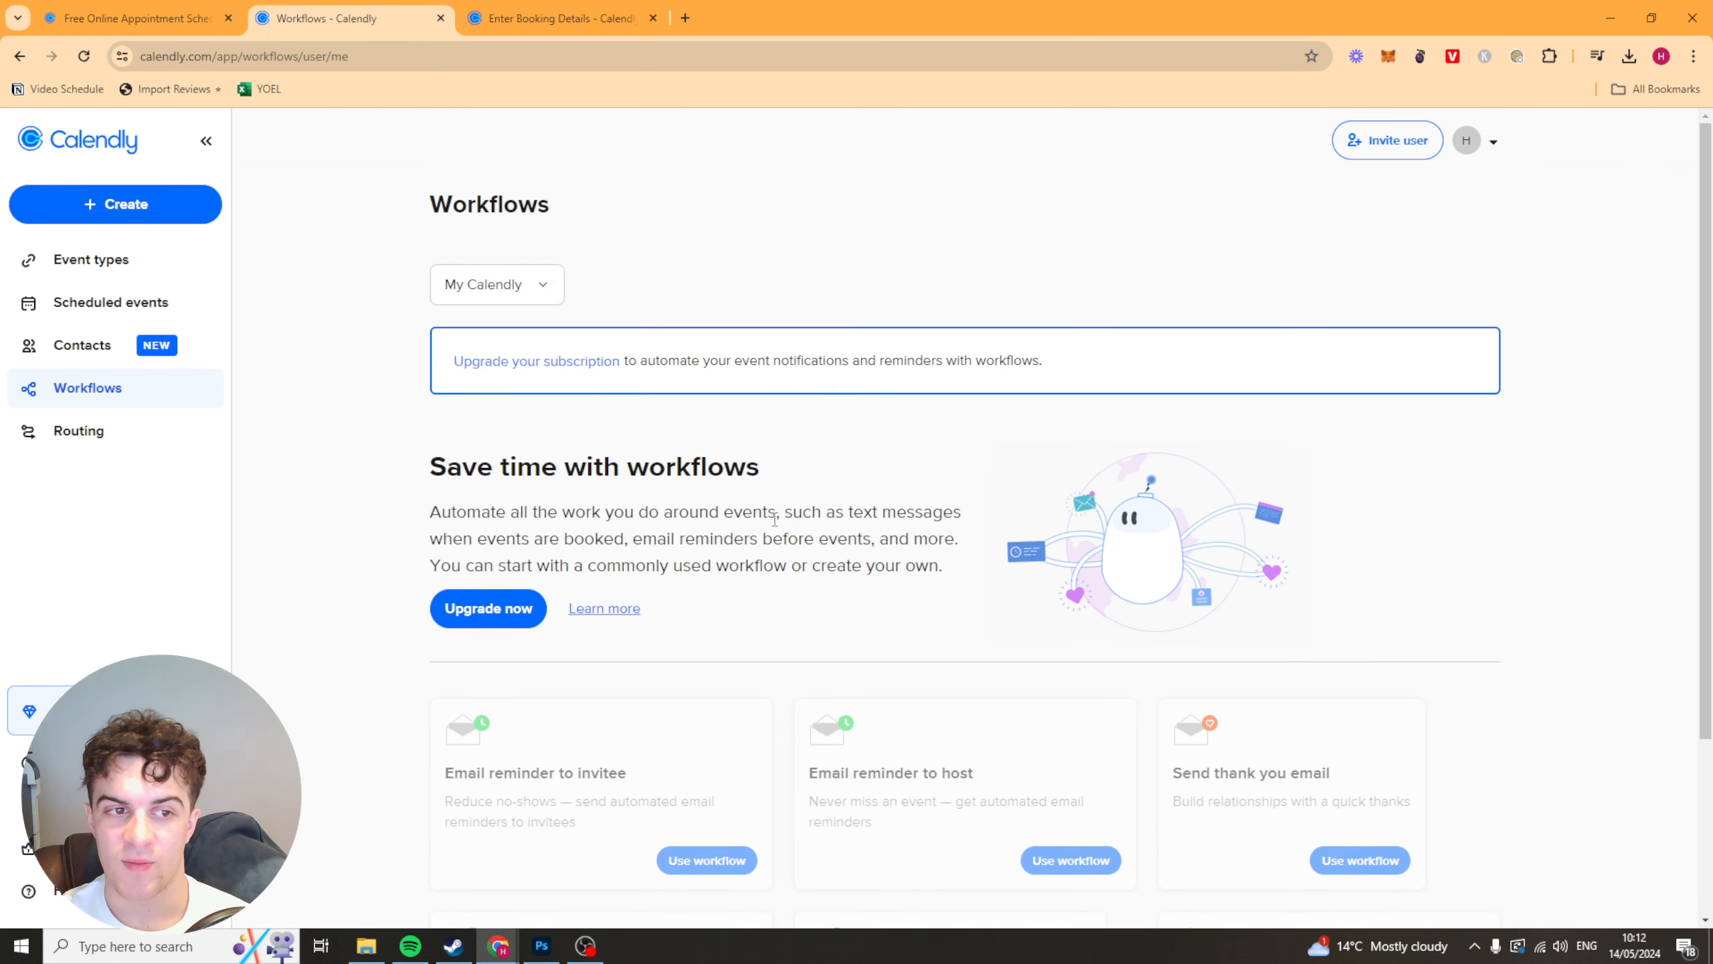
scroll(789, 627, down, 4)
scroll(783, 676, up, 4)
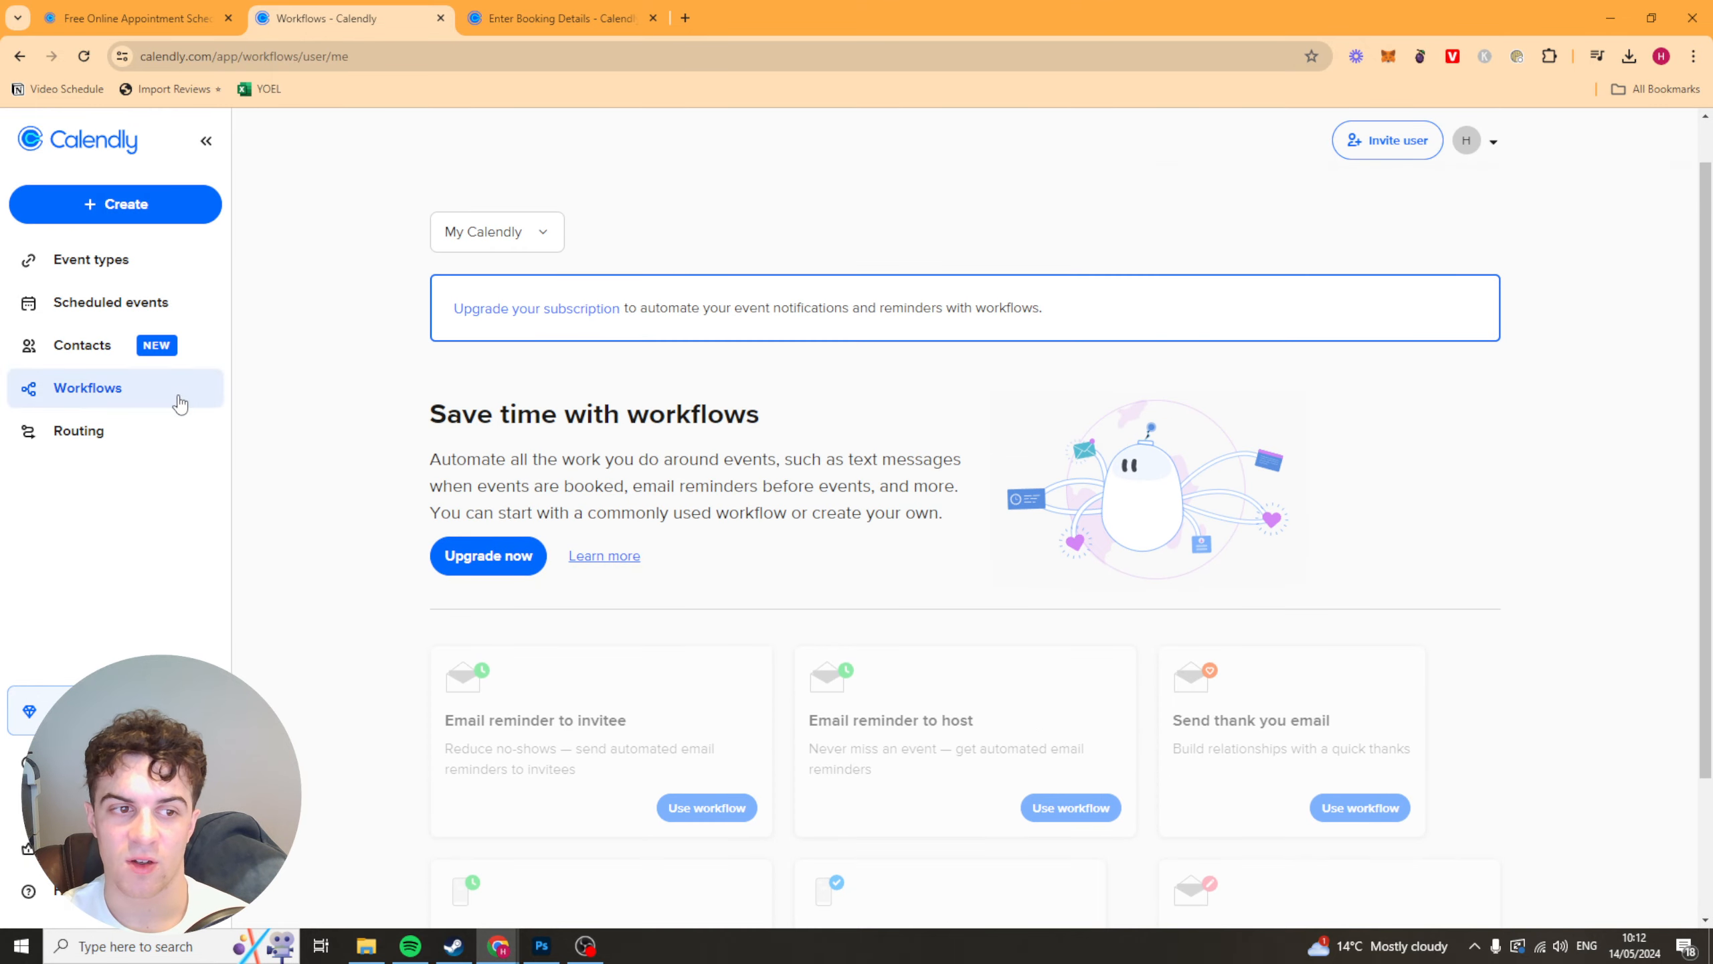
- Open the routing page, read how routing forms work, and try to create a new routing form
click(144, 446)
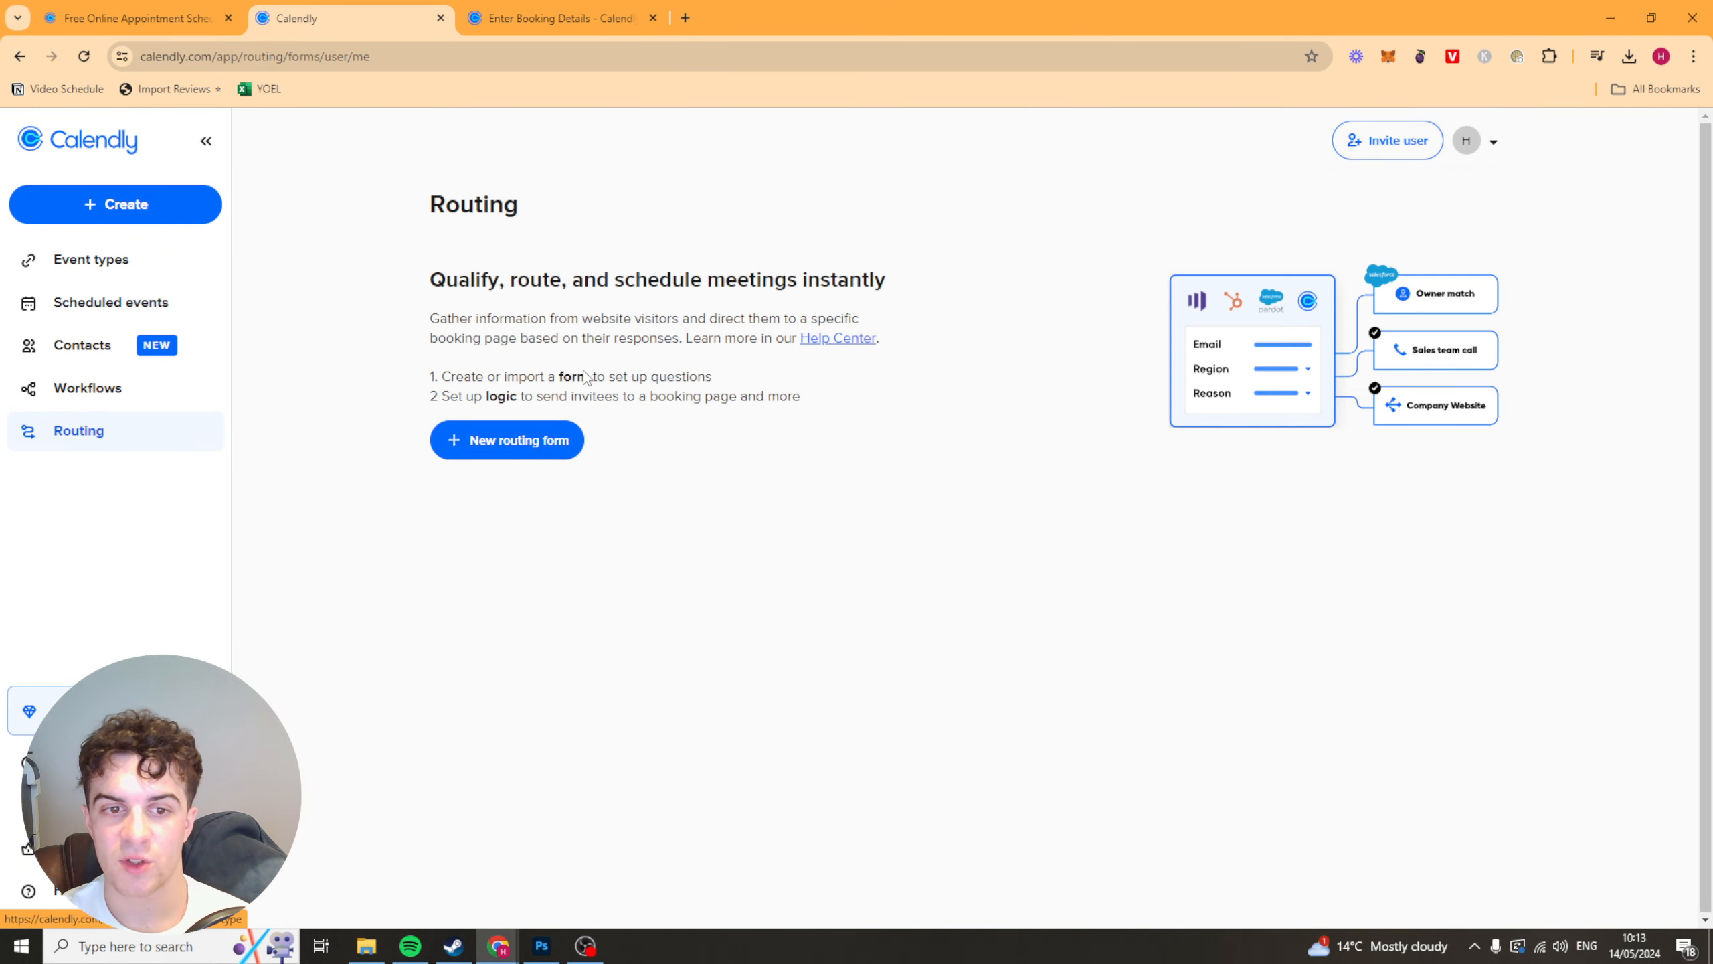
drag(476, 317, 614, 318)
triple_click(610, 319)
click(489, 277)
drag(489, 277, 596, 278)
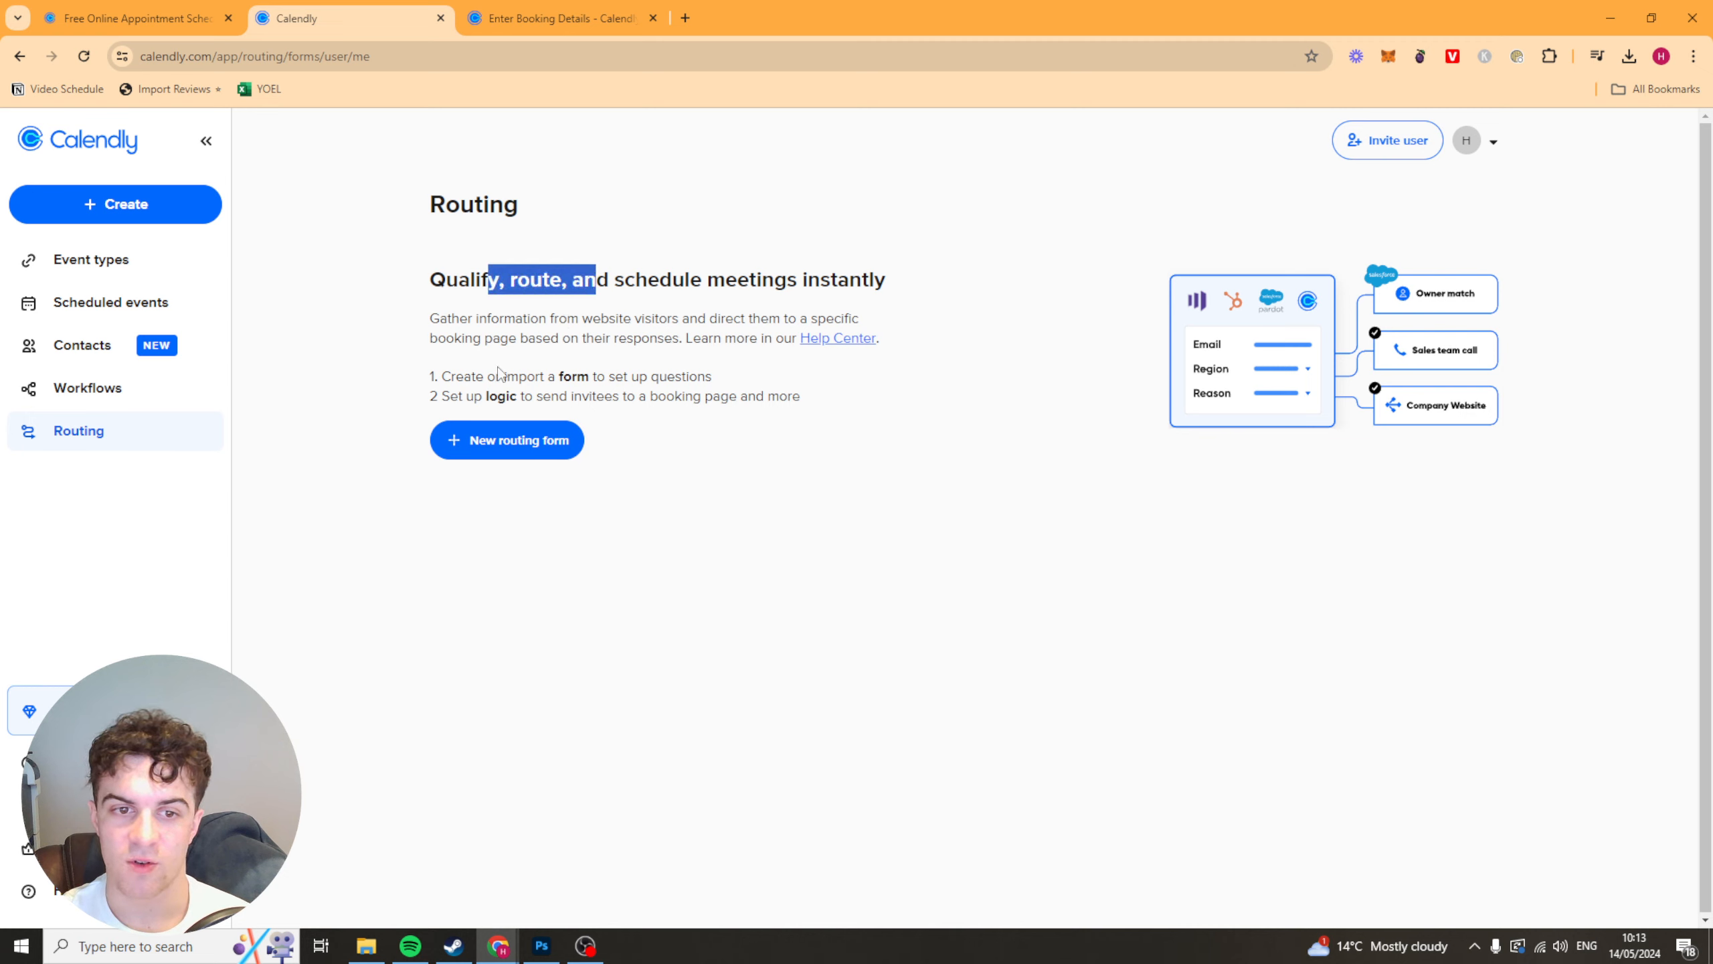
drag(525, 377, 605, 376)
drag(451, 376, 705, 376)
drag(490, 393, 621, 397)
drag(768, 396, 786, 397)
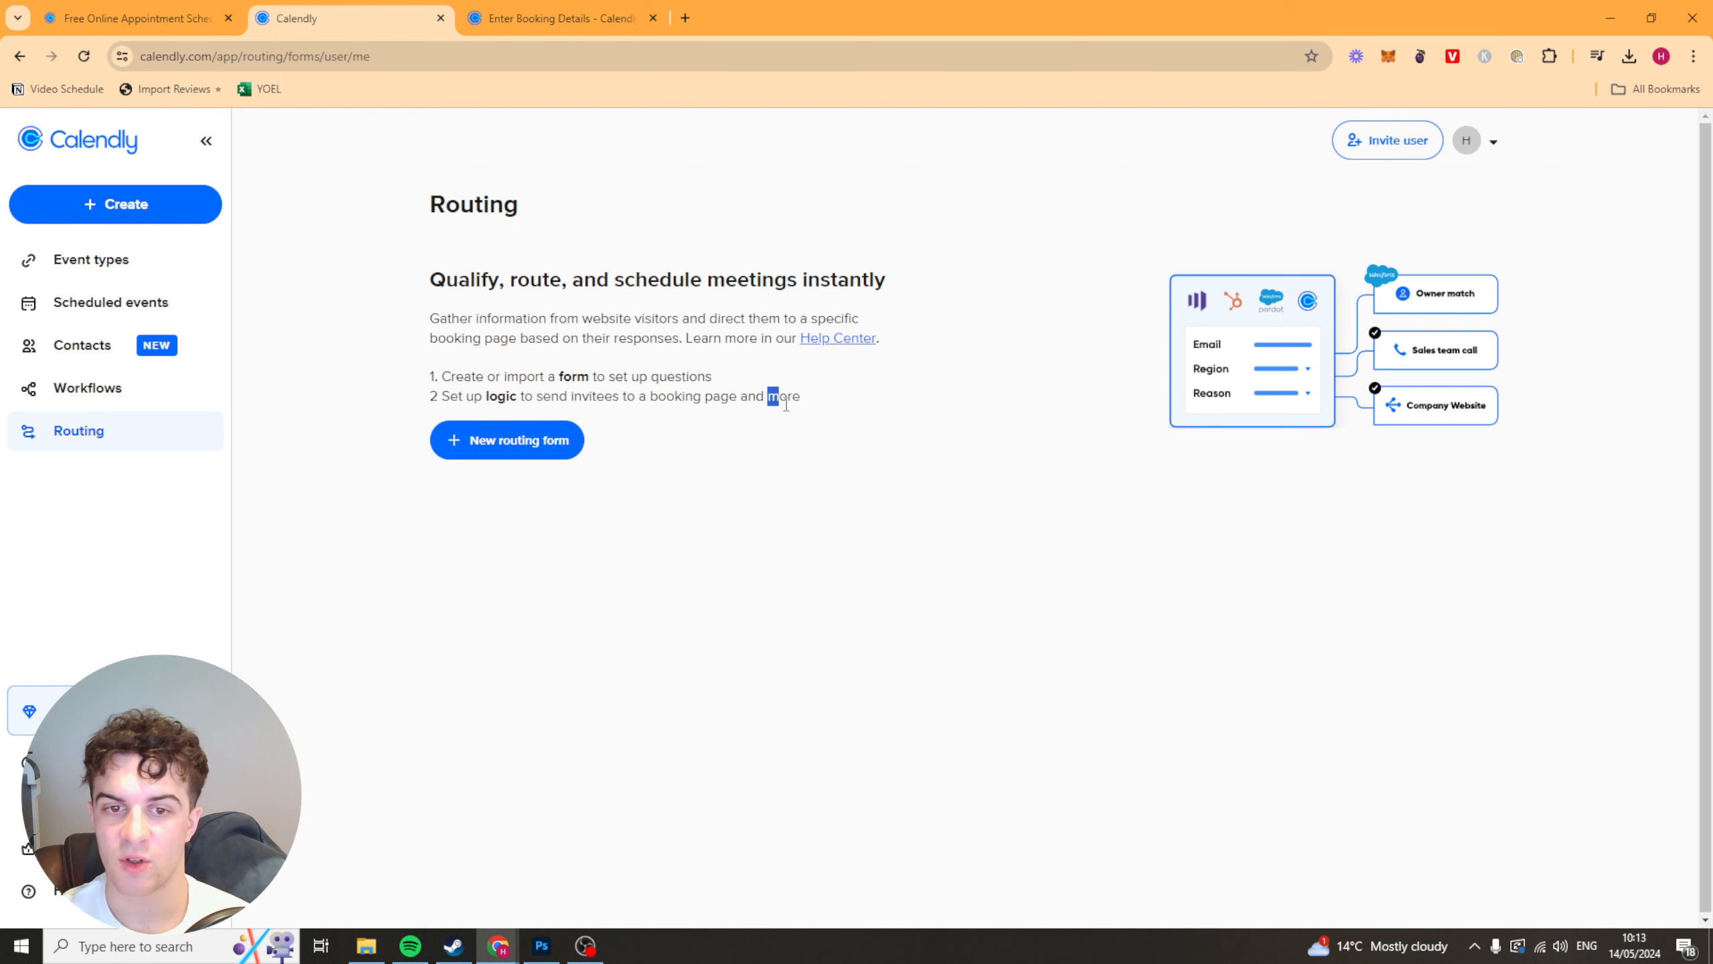
click(537, 438)
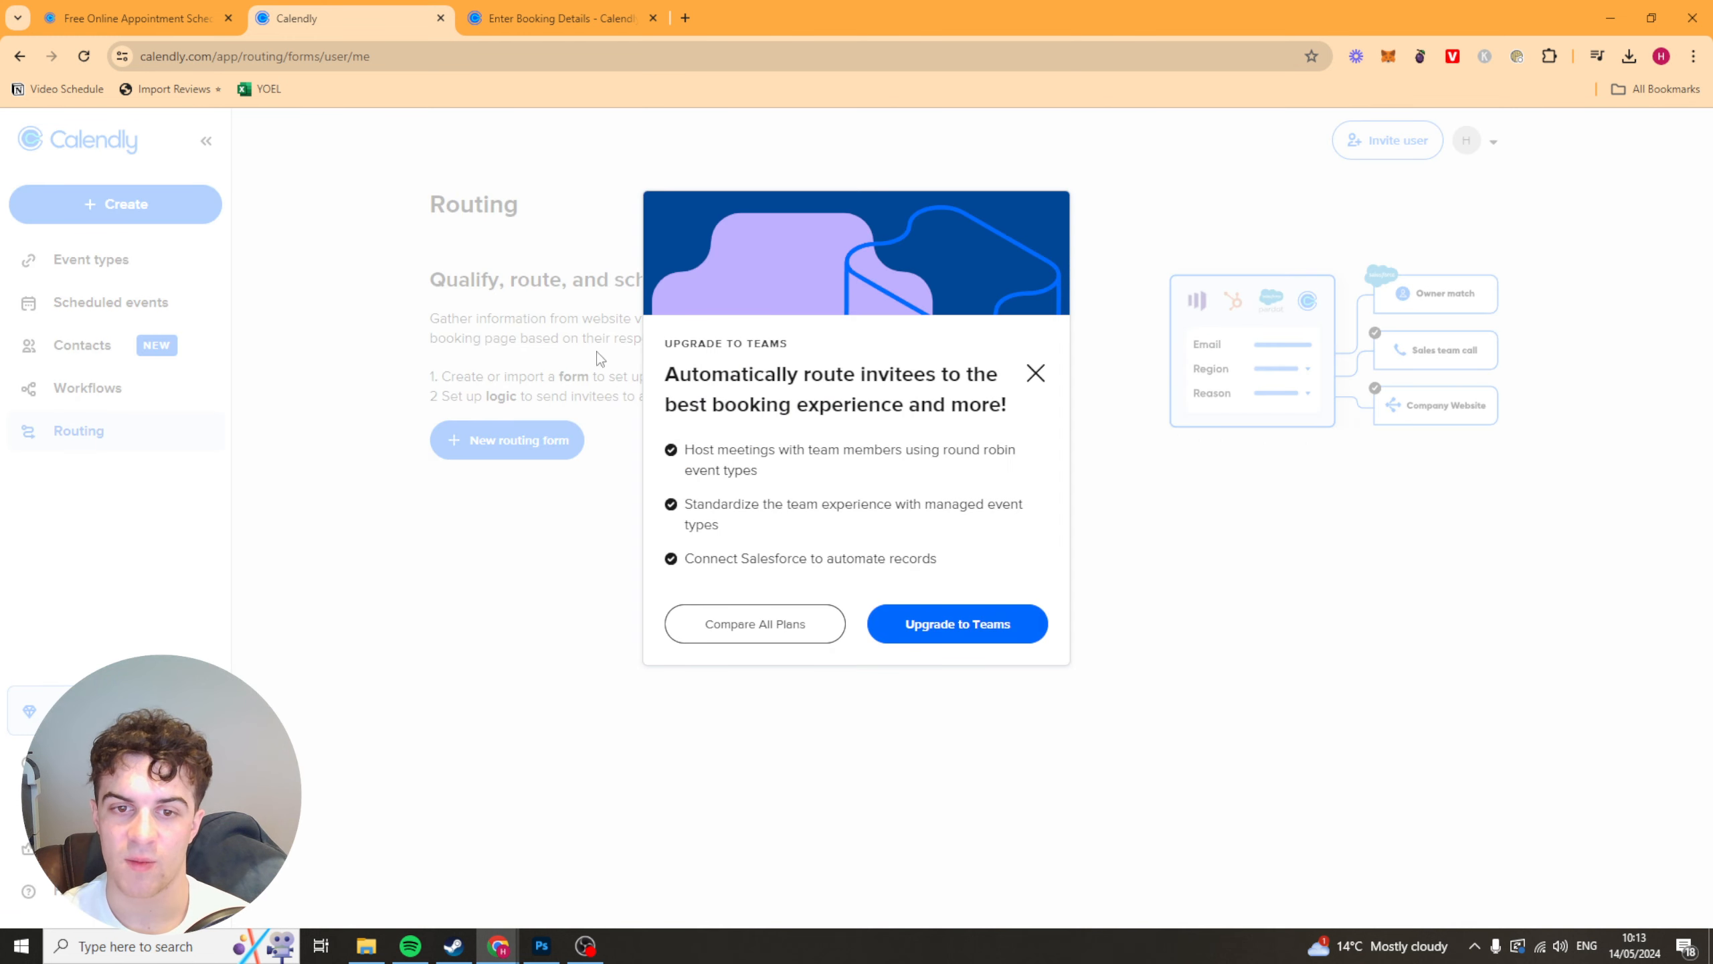
click(1034, 378)
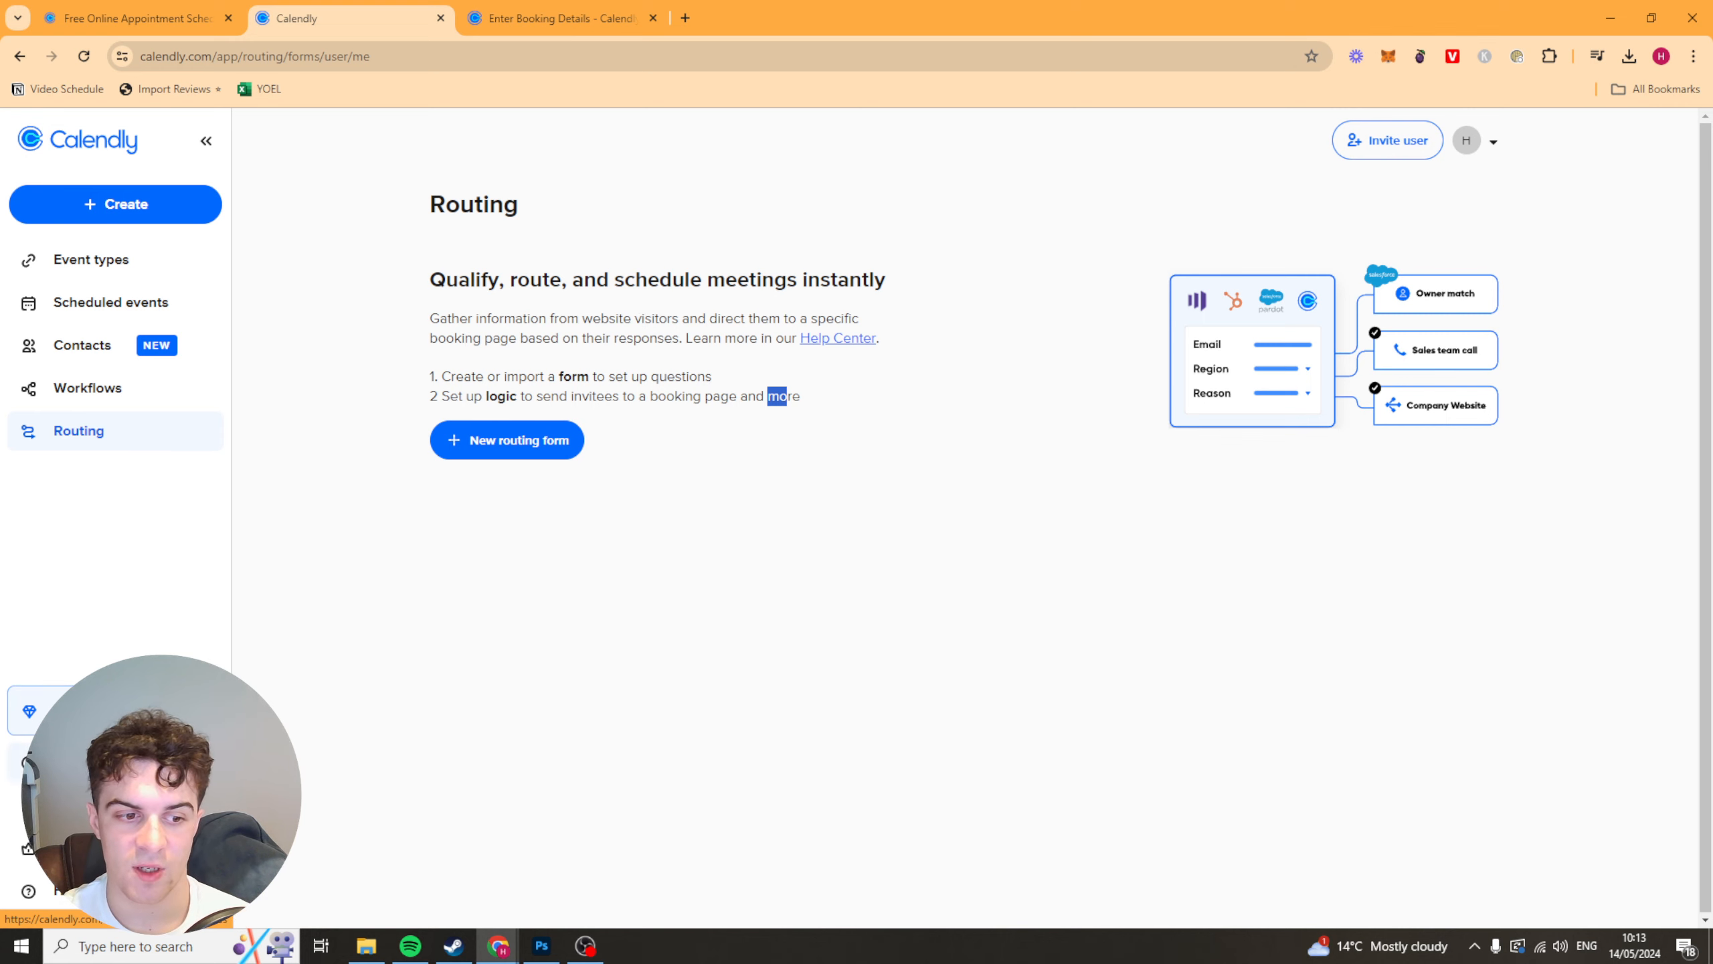
- Open the availability settings and review the Working hours schedule with its weekly and date-specific hours
click(114, 762)
middle_click(364, 533)
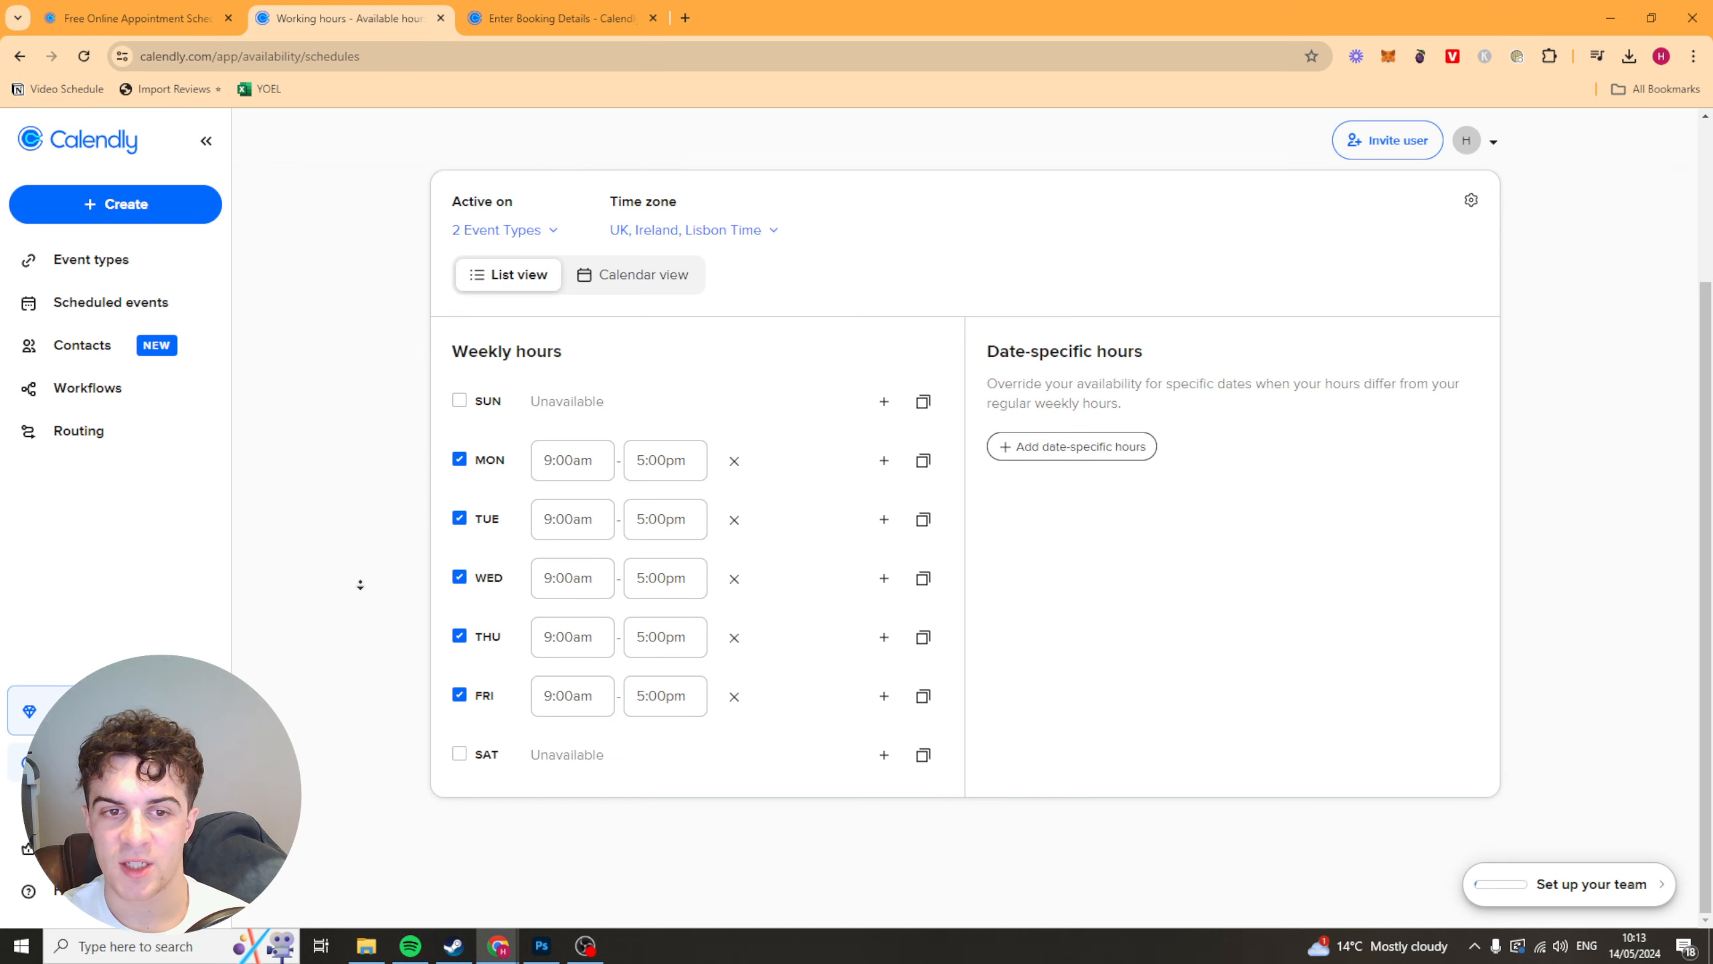
scroll(336, 312, up, 3)
scroll(301, 392, down, 3)
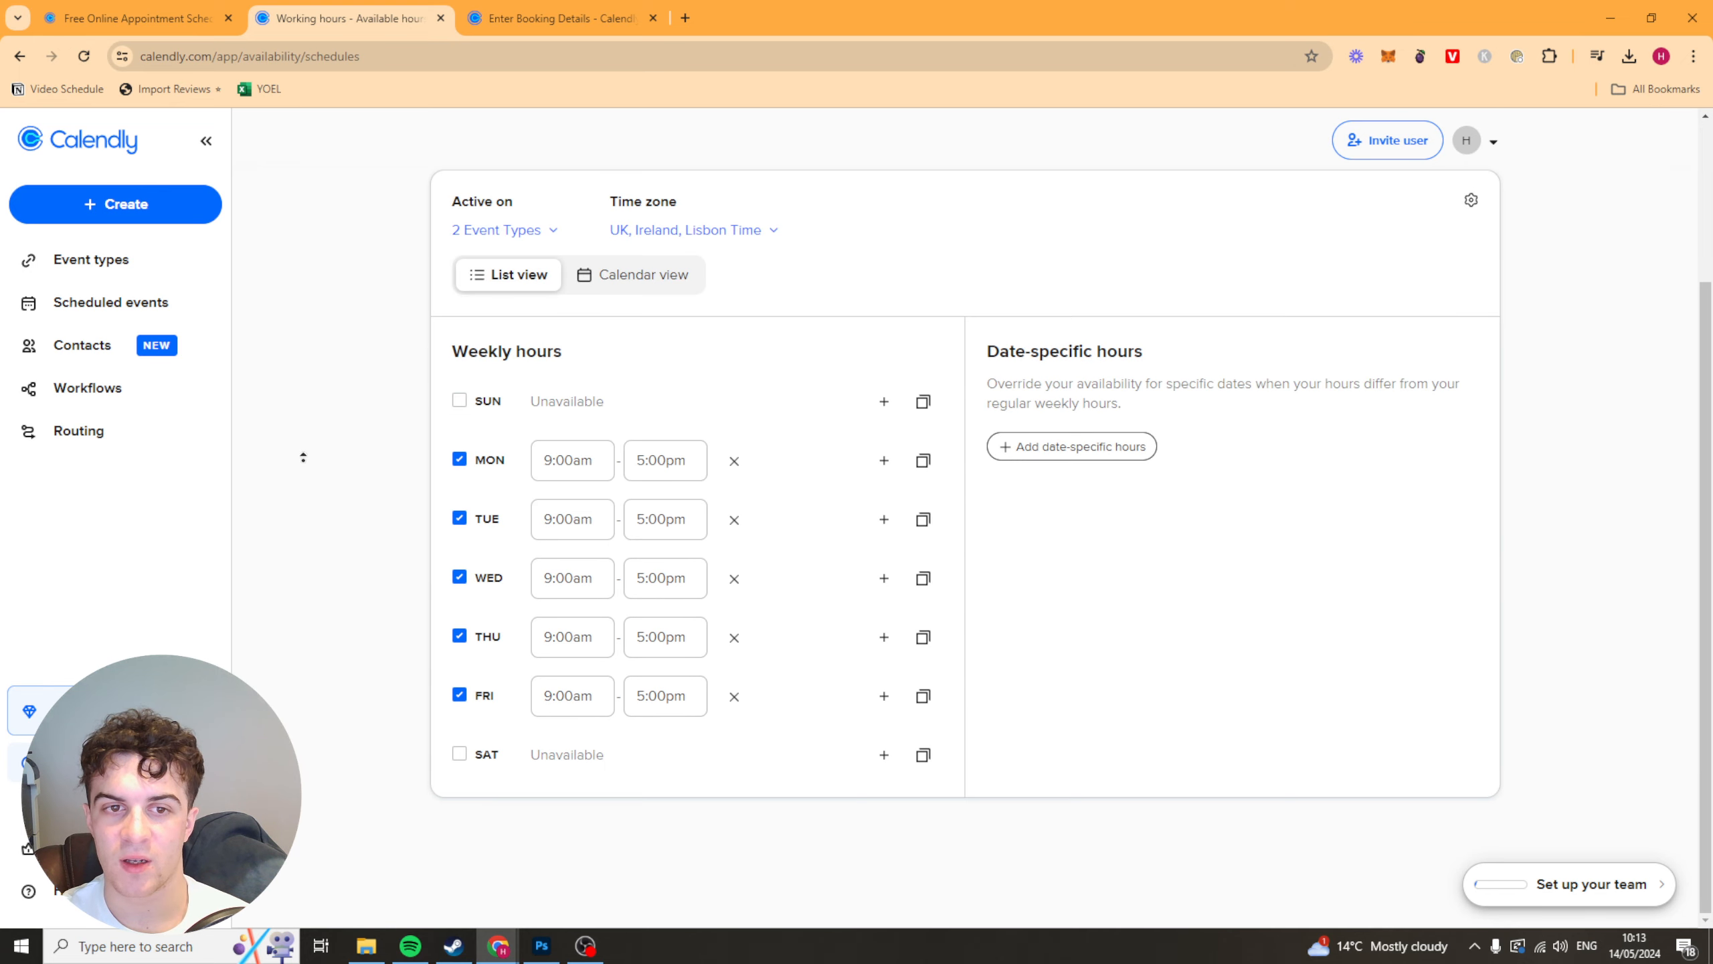
scroll(304, 456, up, 3)
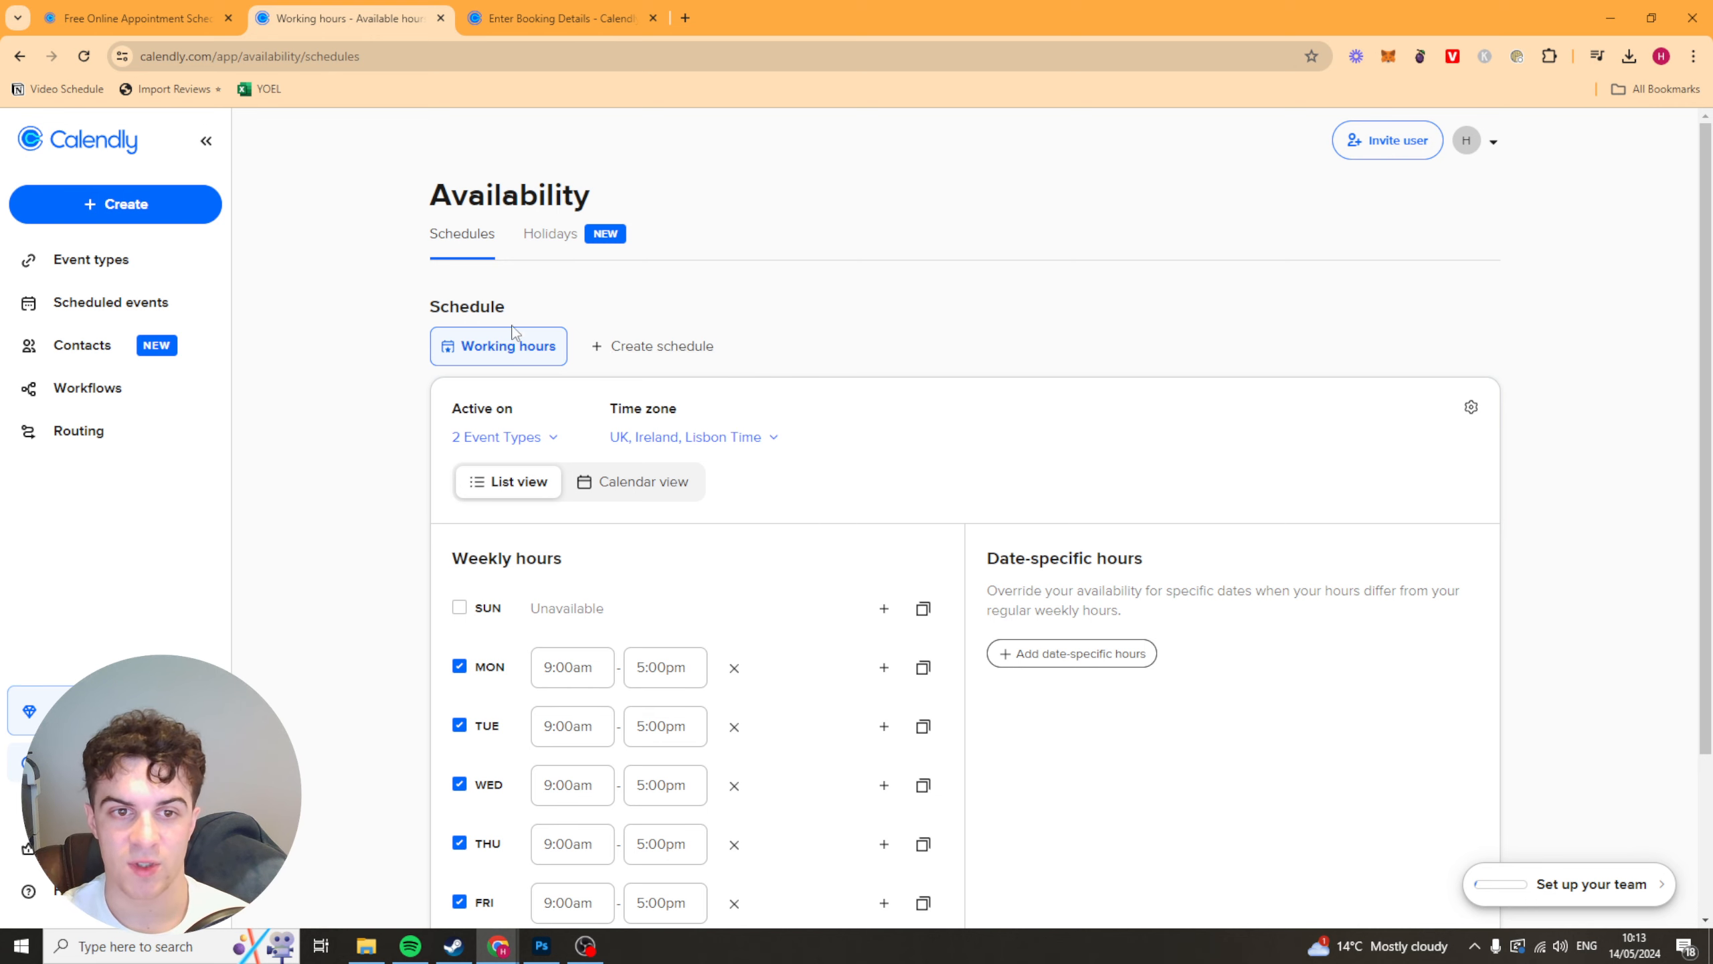
- Show the availability holidays and review the United Kingdom list from New Year's Day to Boxing Day
click(574, 251)
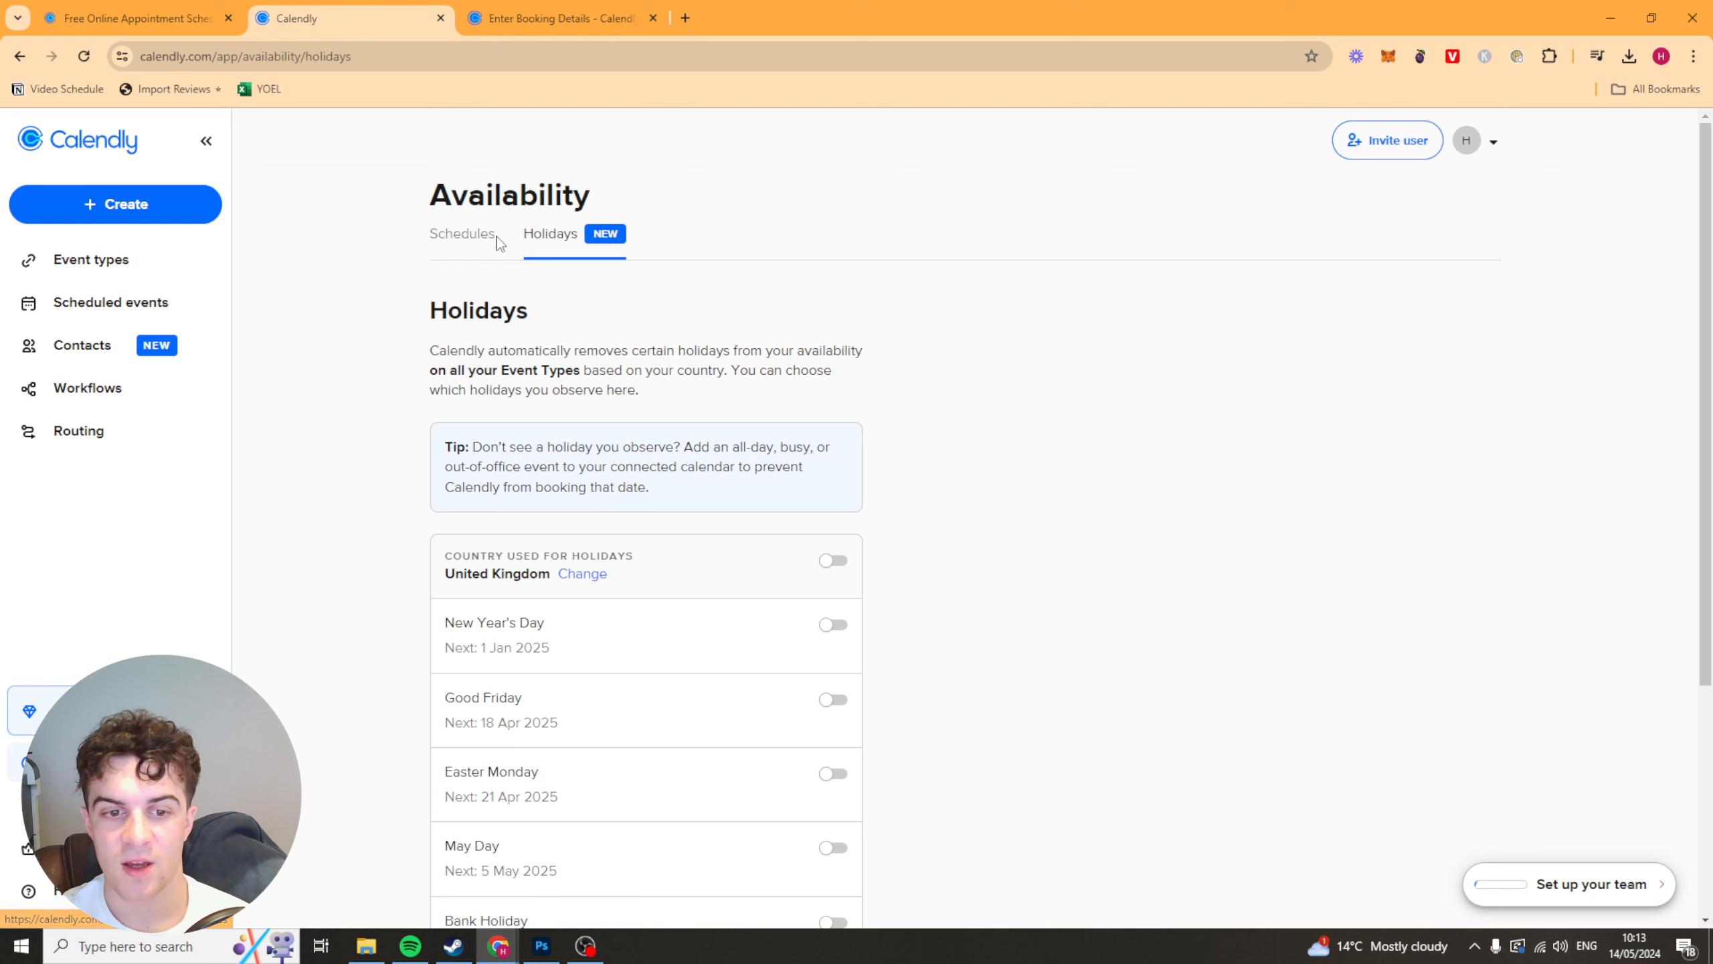
scroll(867, 539, down, 1)
scroll(866, 538, down, 5)
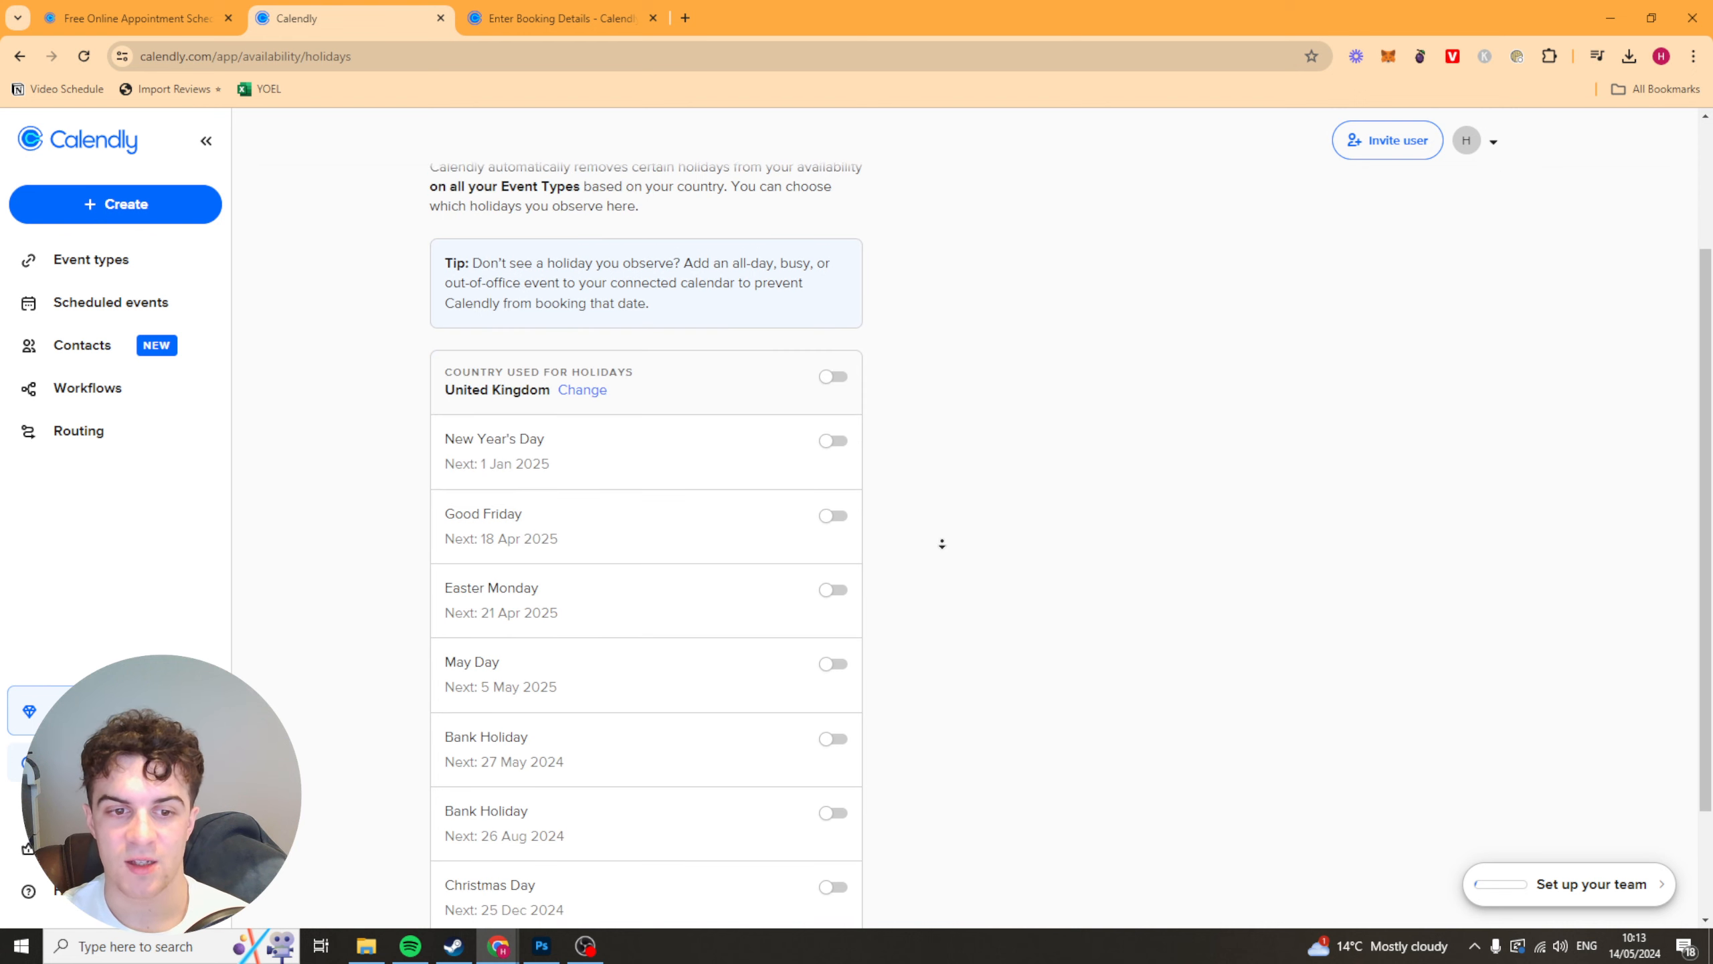
scroll(944, 459, up, 5)
scroll(979, 539, down, 5)
scroll(1040, 661, up, 4)
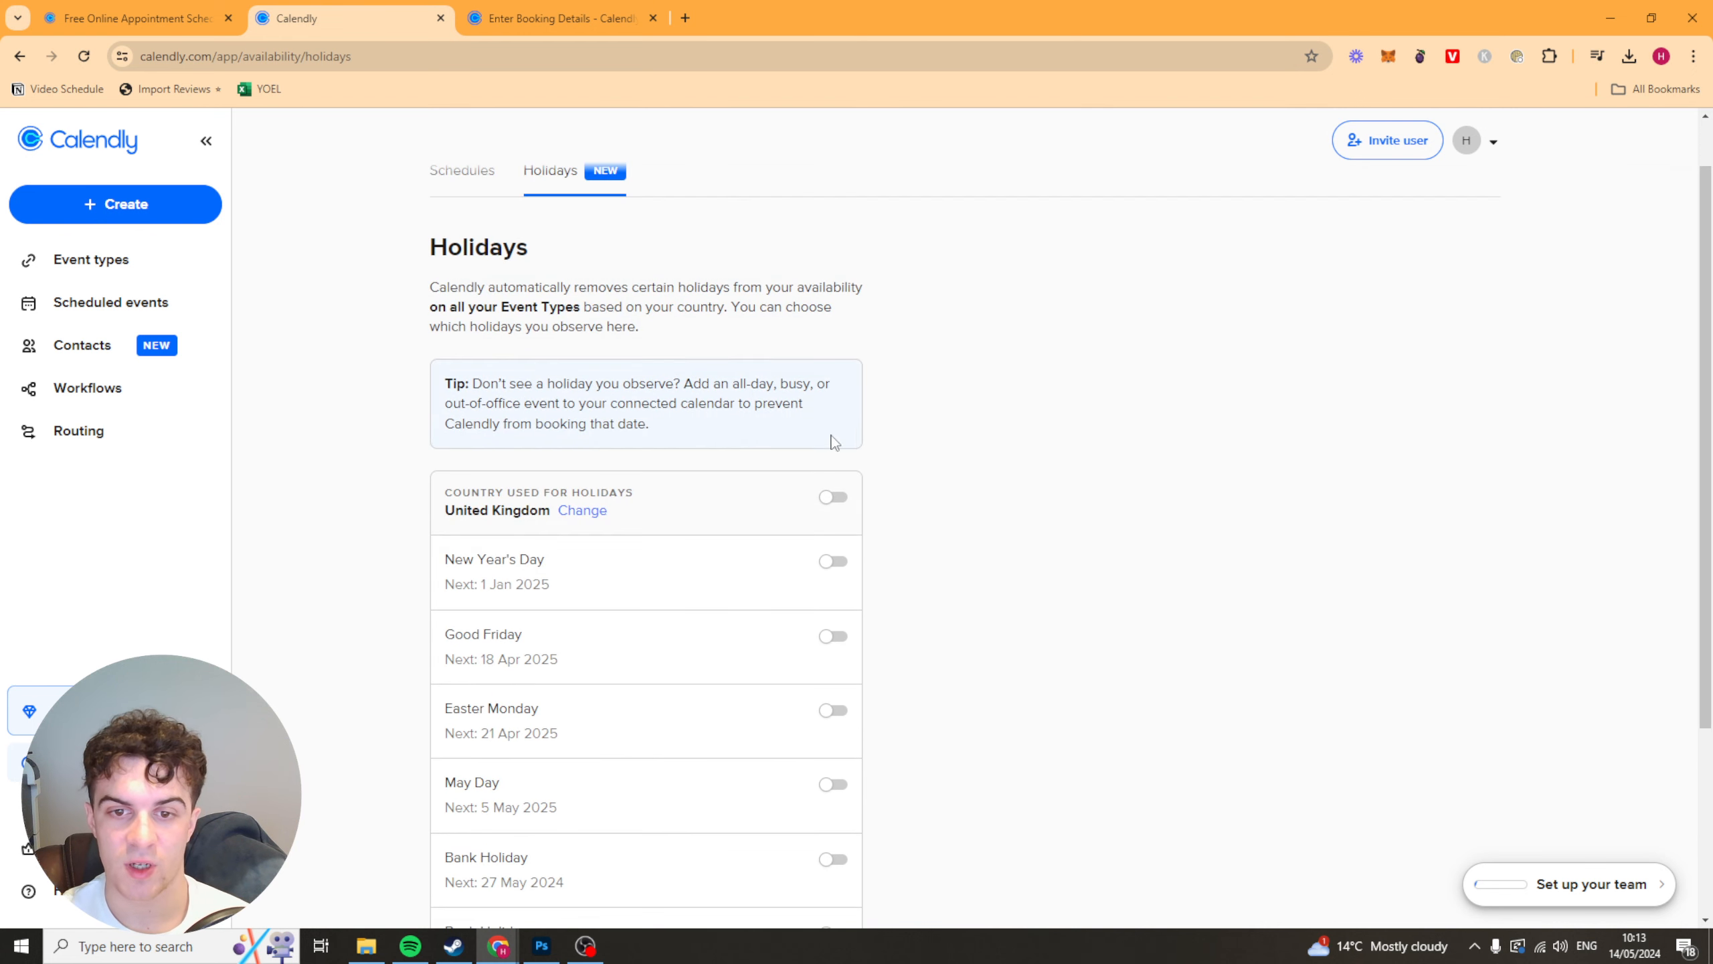
scroll(922, 858, down, 1)
scroll(1037, 643, down, 3)
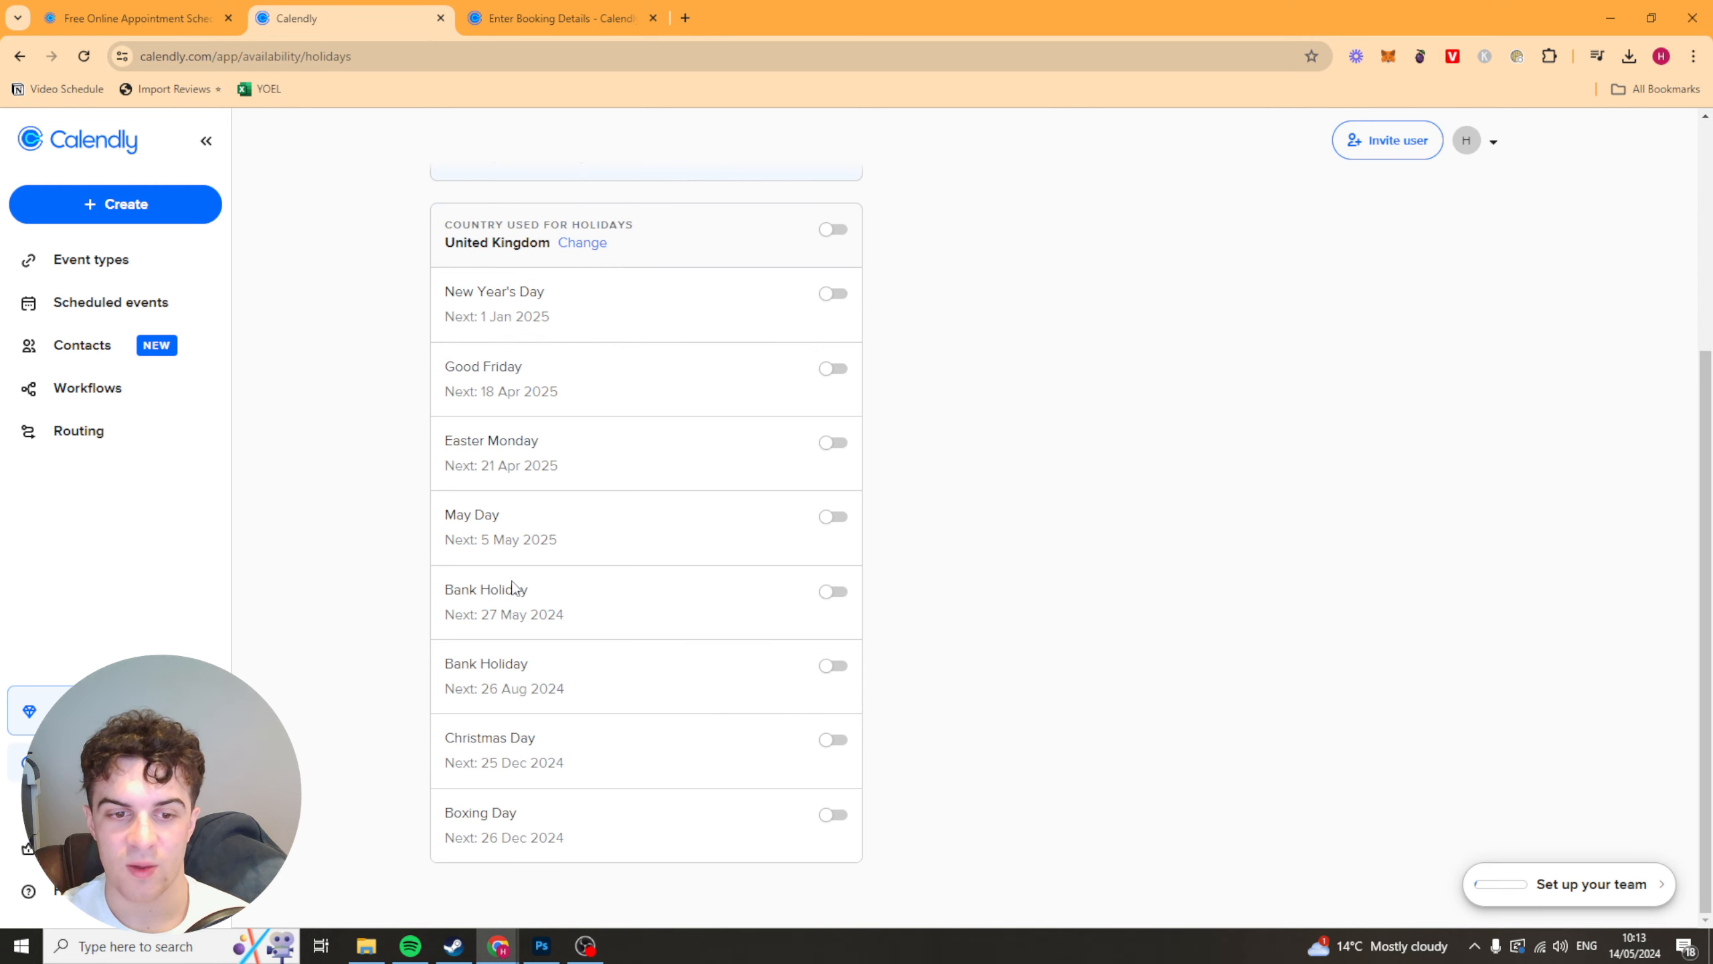
drag(531, 589, 433, 583)
drag(605, 617, 442, 537)
click(651, 443)
- Open the admin center and look over the users page with its team features
click(87, 849)
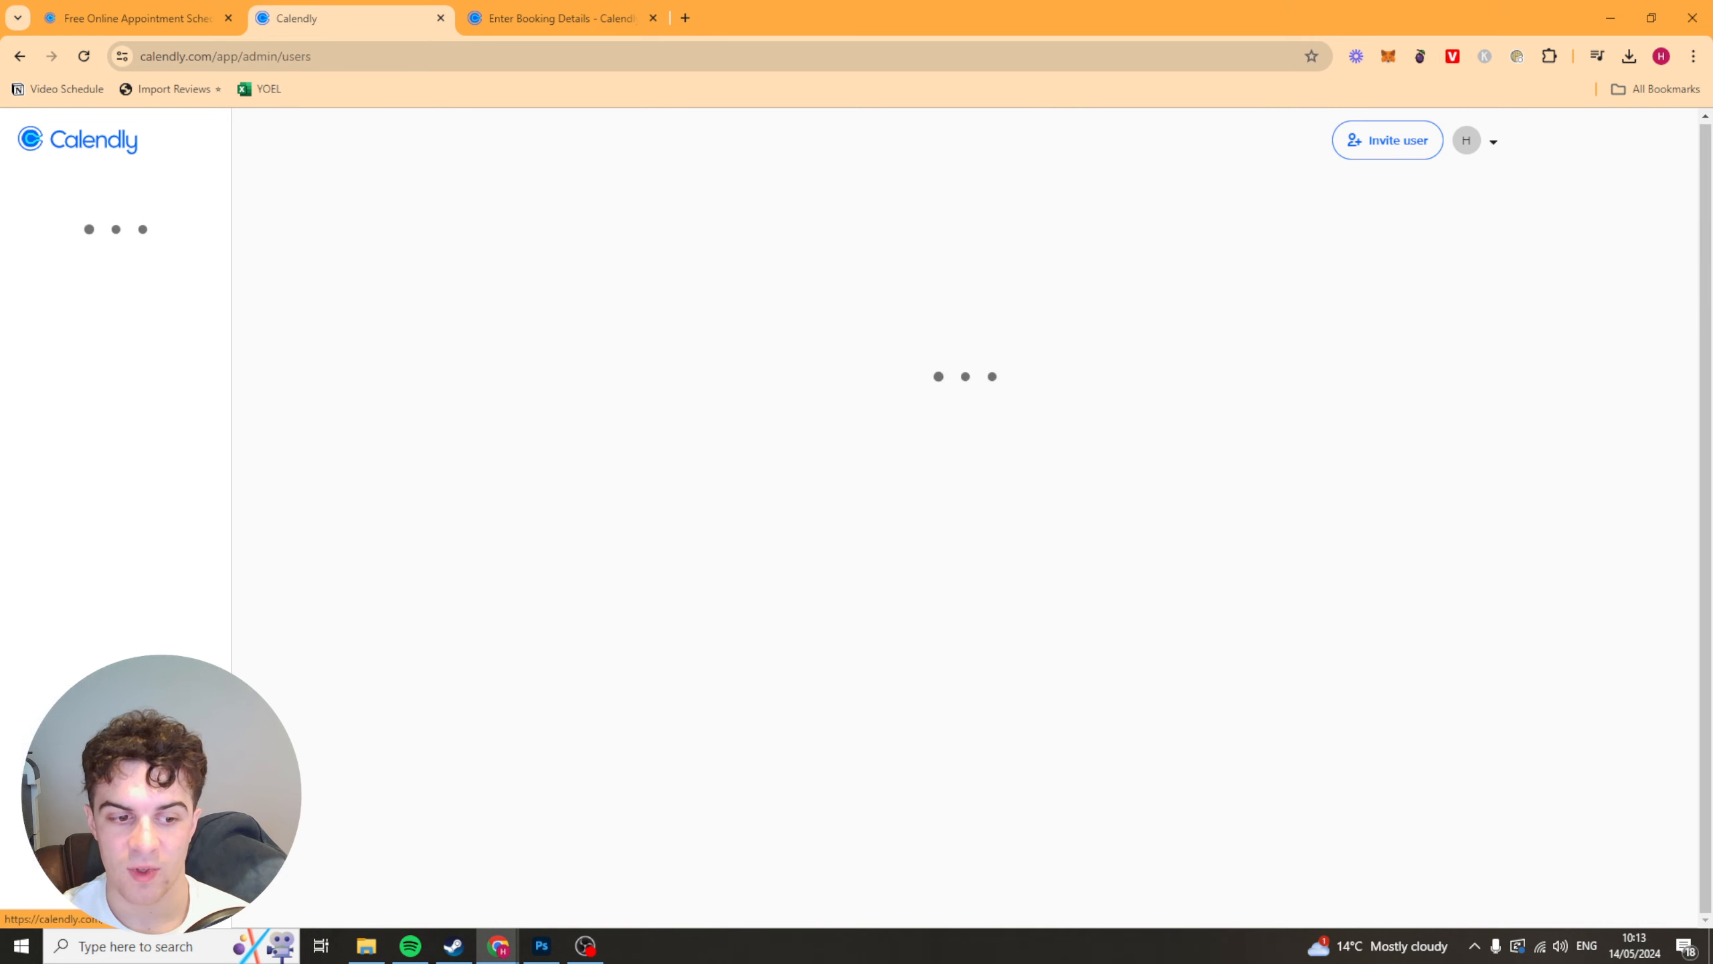
scroll(467, 281, down, 2)
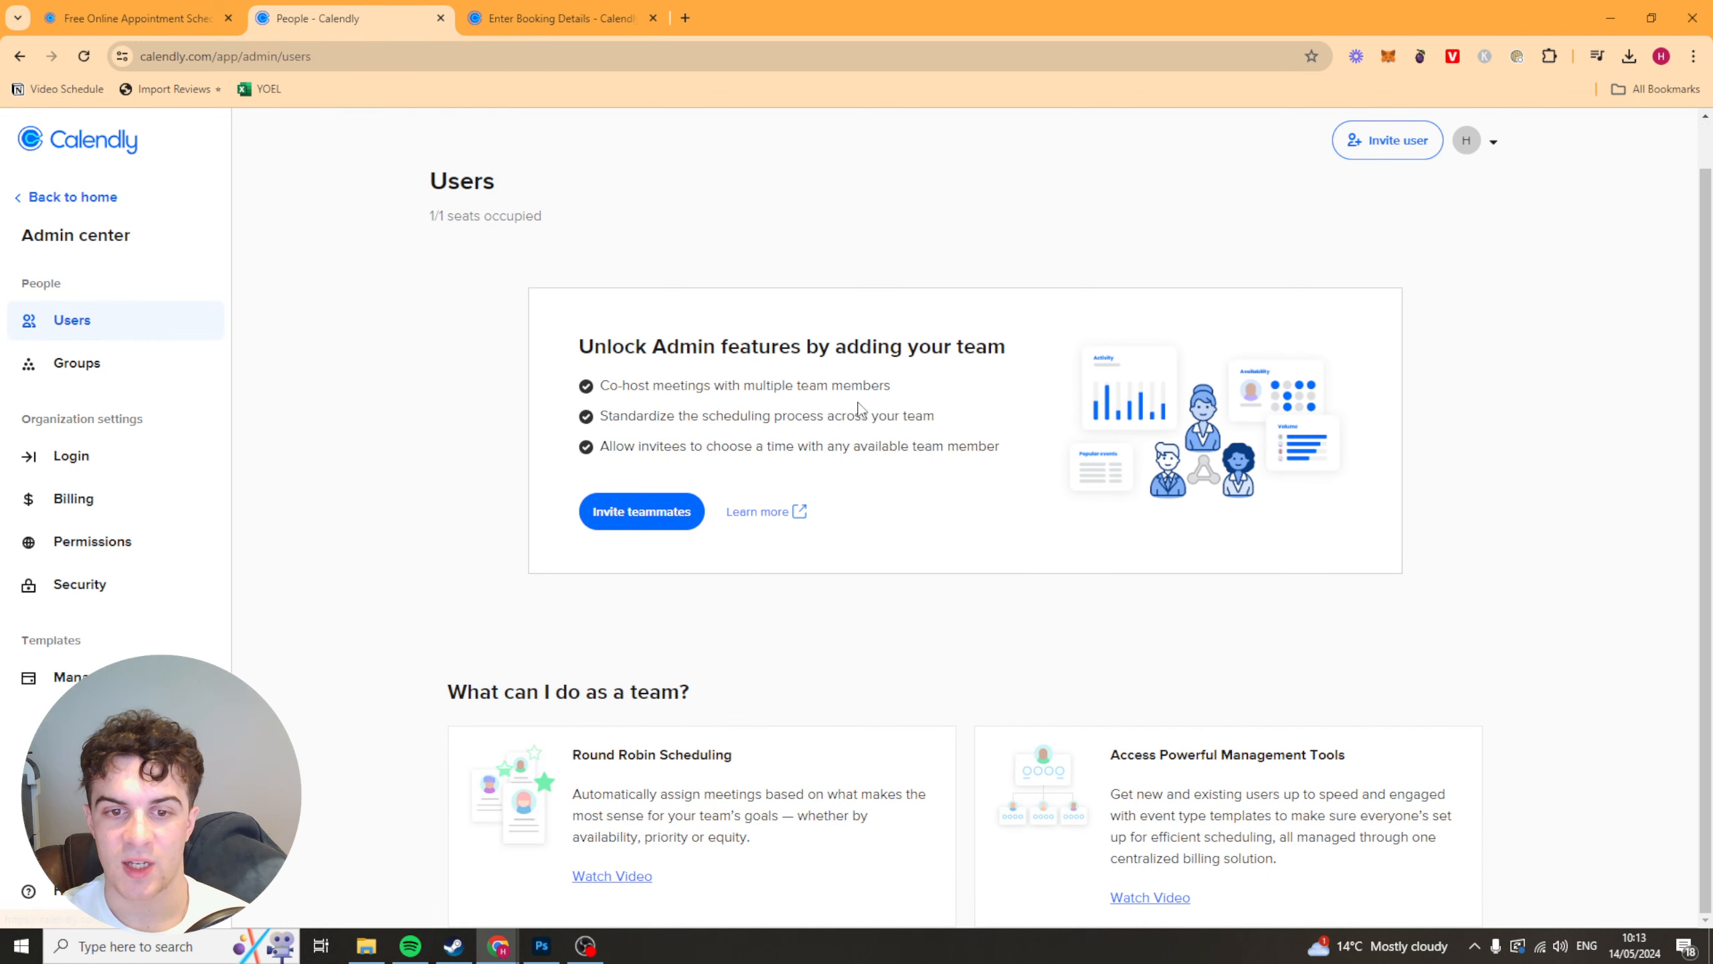
scroll(446, 516, up, 2)
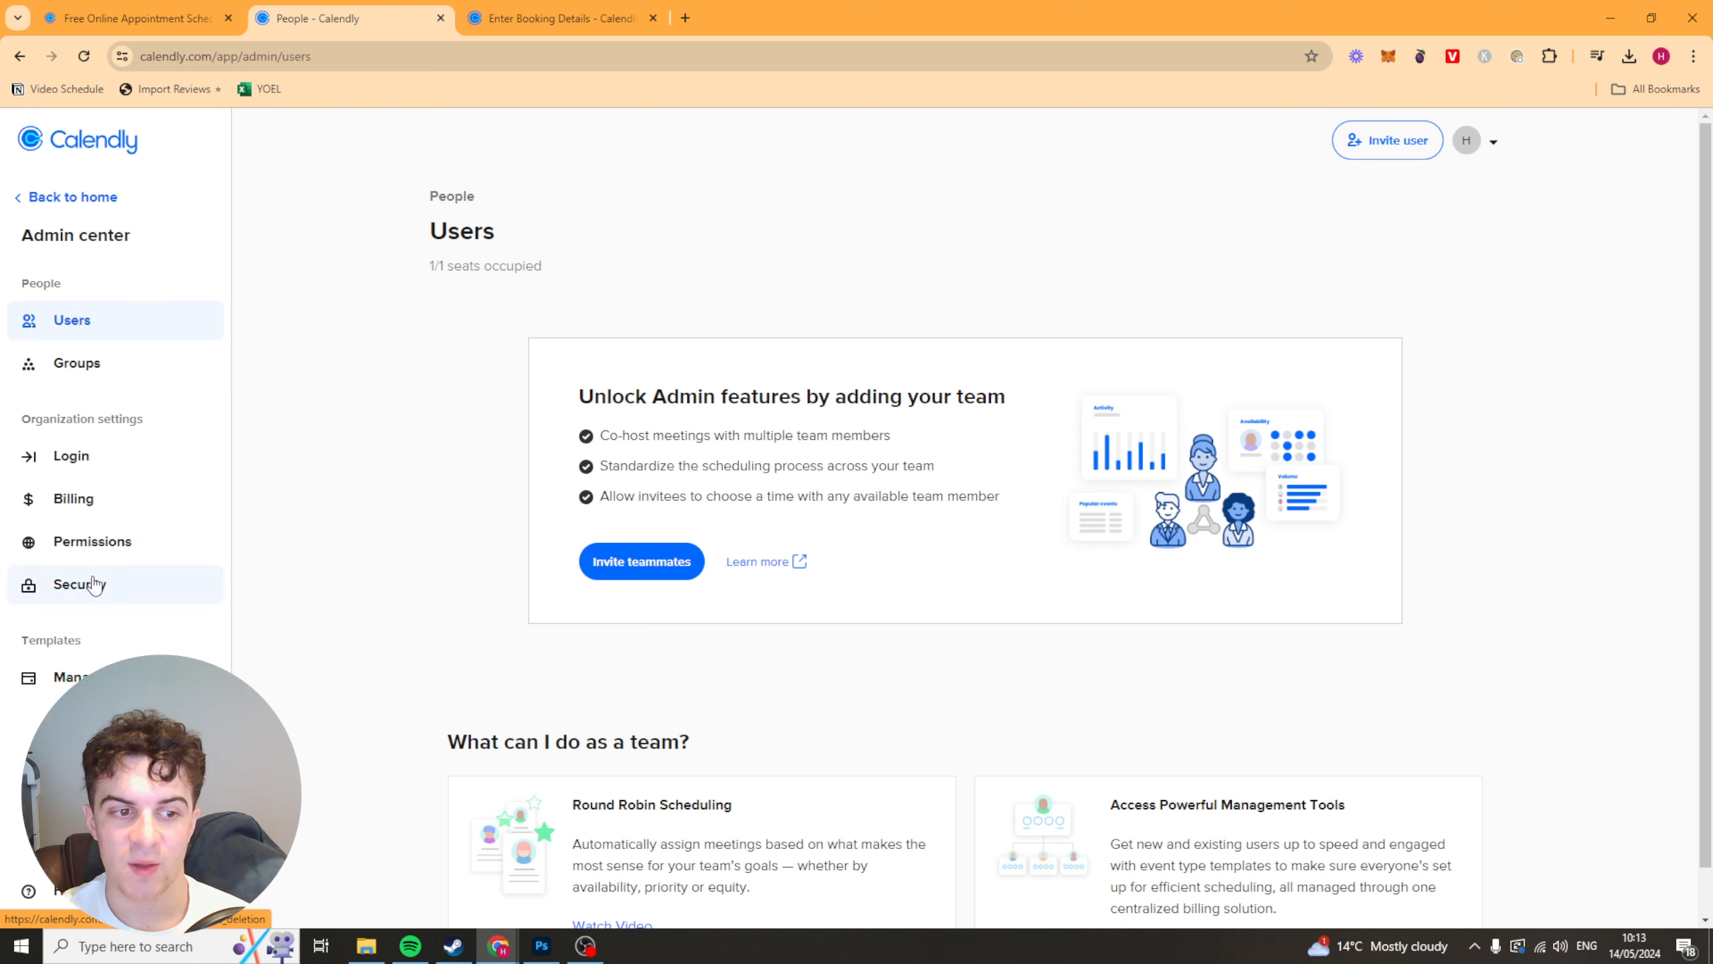
- Open the organization's billing settings and show the plan prices with monthly billing
click(86, 508)
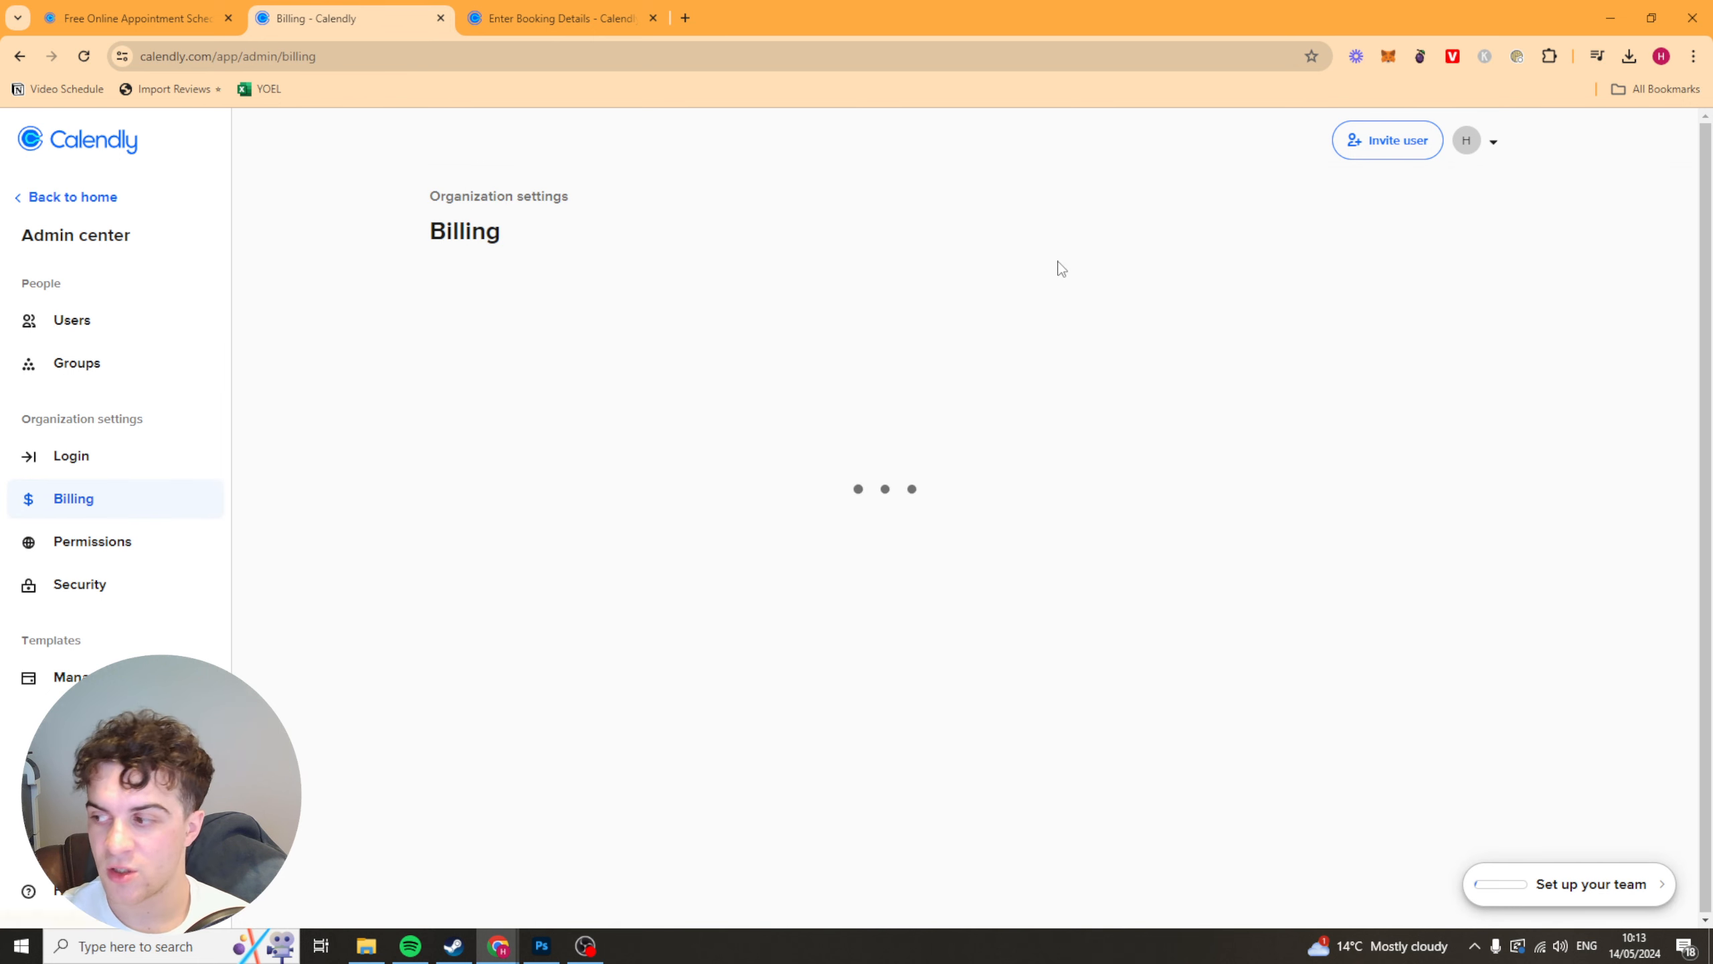
scroll(647, 431, down, 4)
scroll(481, 425, up, 3)
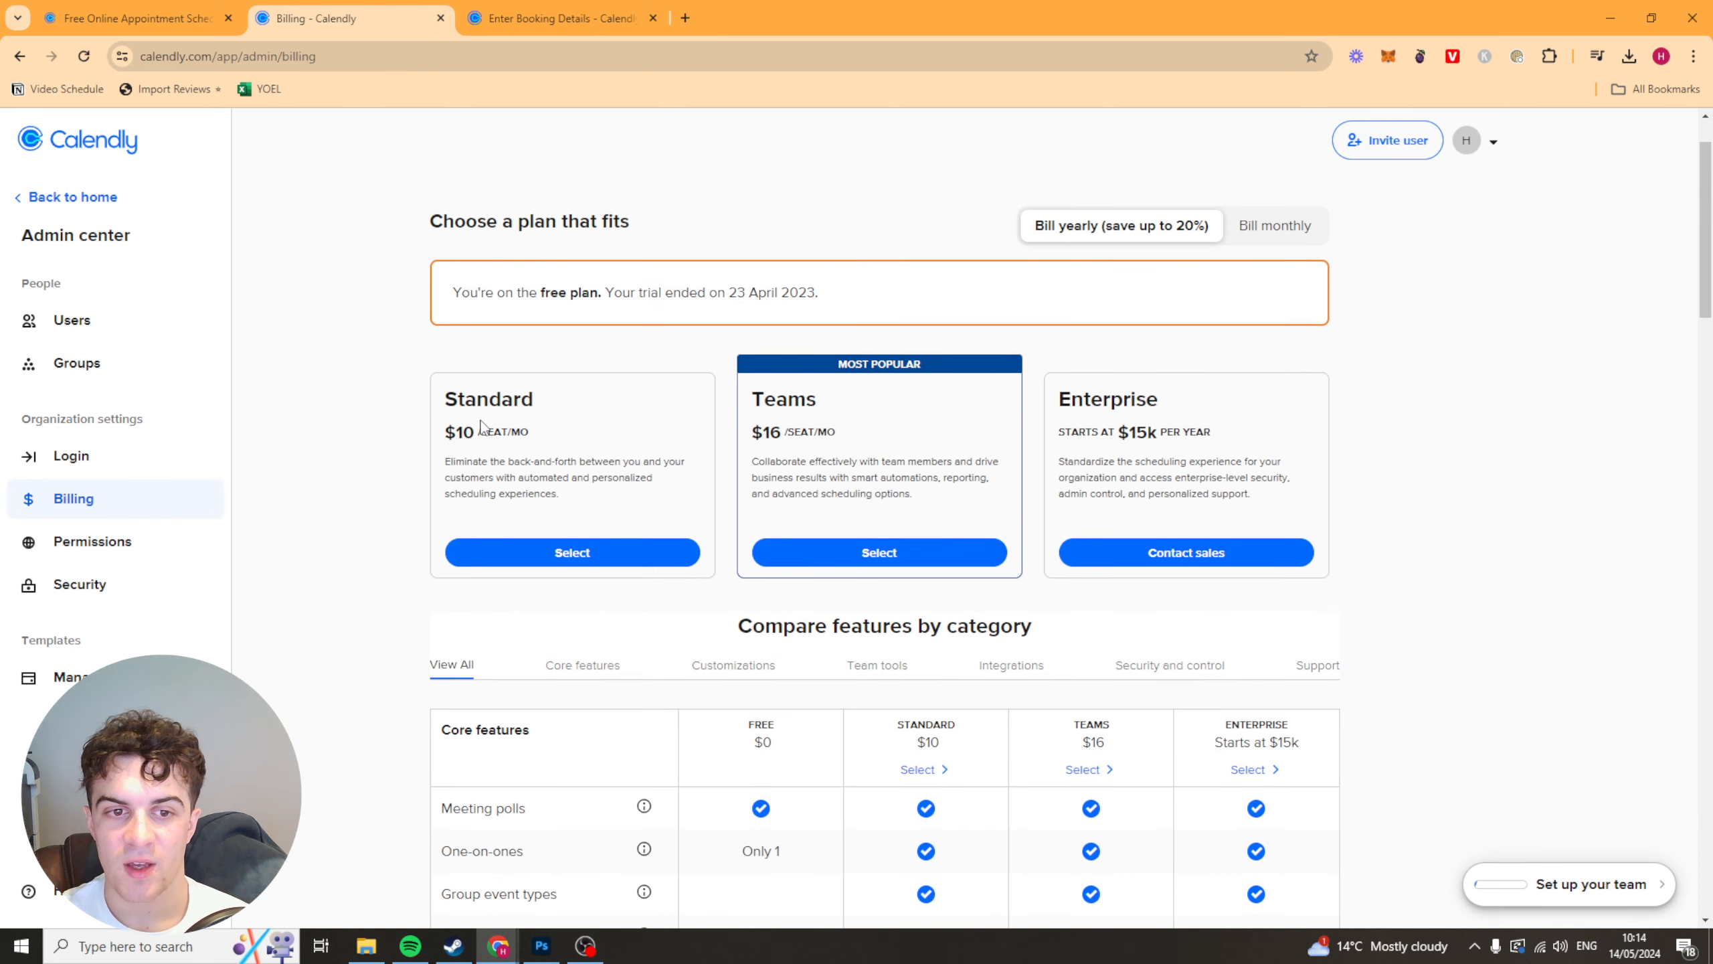
click(1273, 226)
- Examine the monthly prices of the Standard and Teams plans and the yearly price of the Enterprise plan
drag(434, 424, 552, 458)
click(535, 457)
triple_click(496, 429)
triple_click(493, 428)
drag(755, 404, 850, 436)
triple_click(850, 435)
click(876, 427)
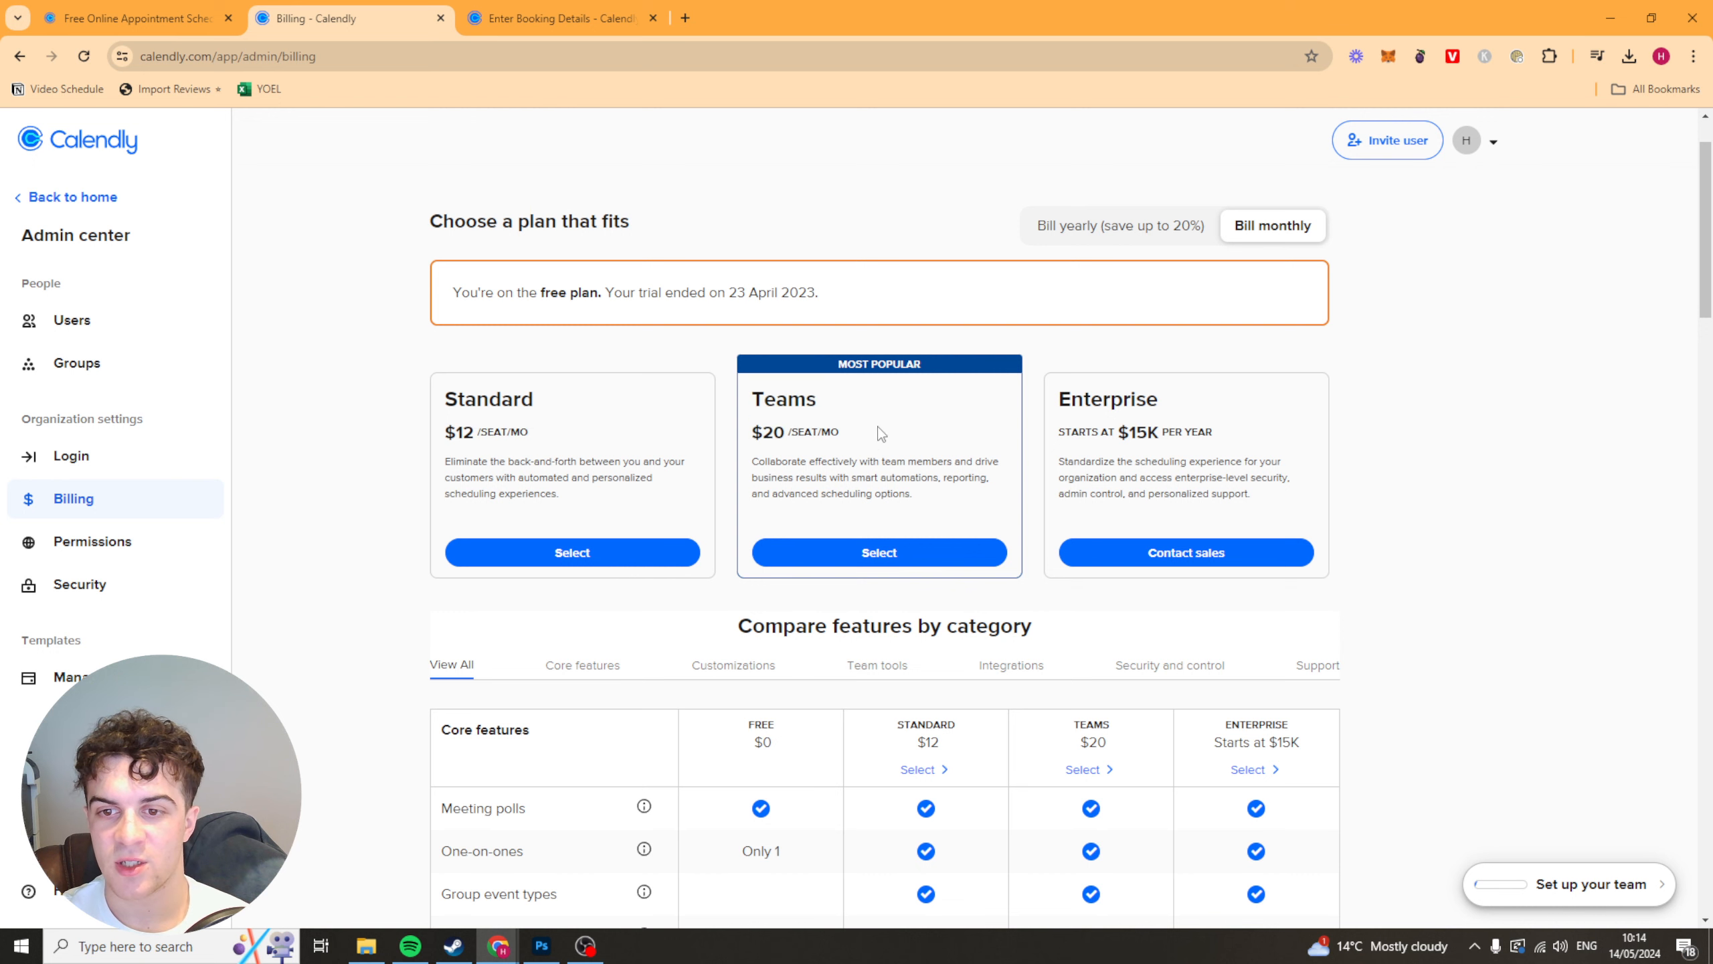
drag(1061, 399, 1203, 424)
click(1224, 430)
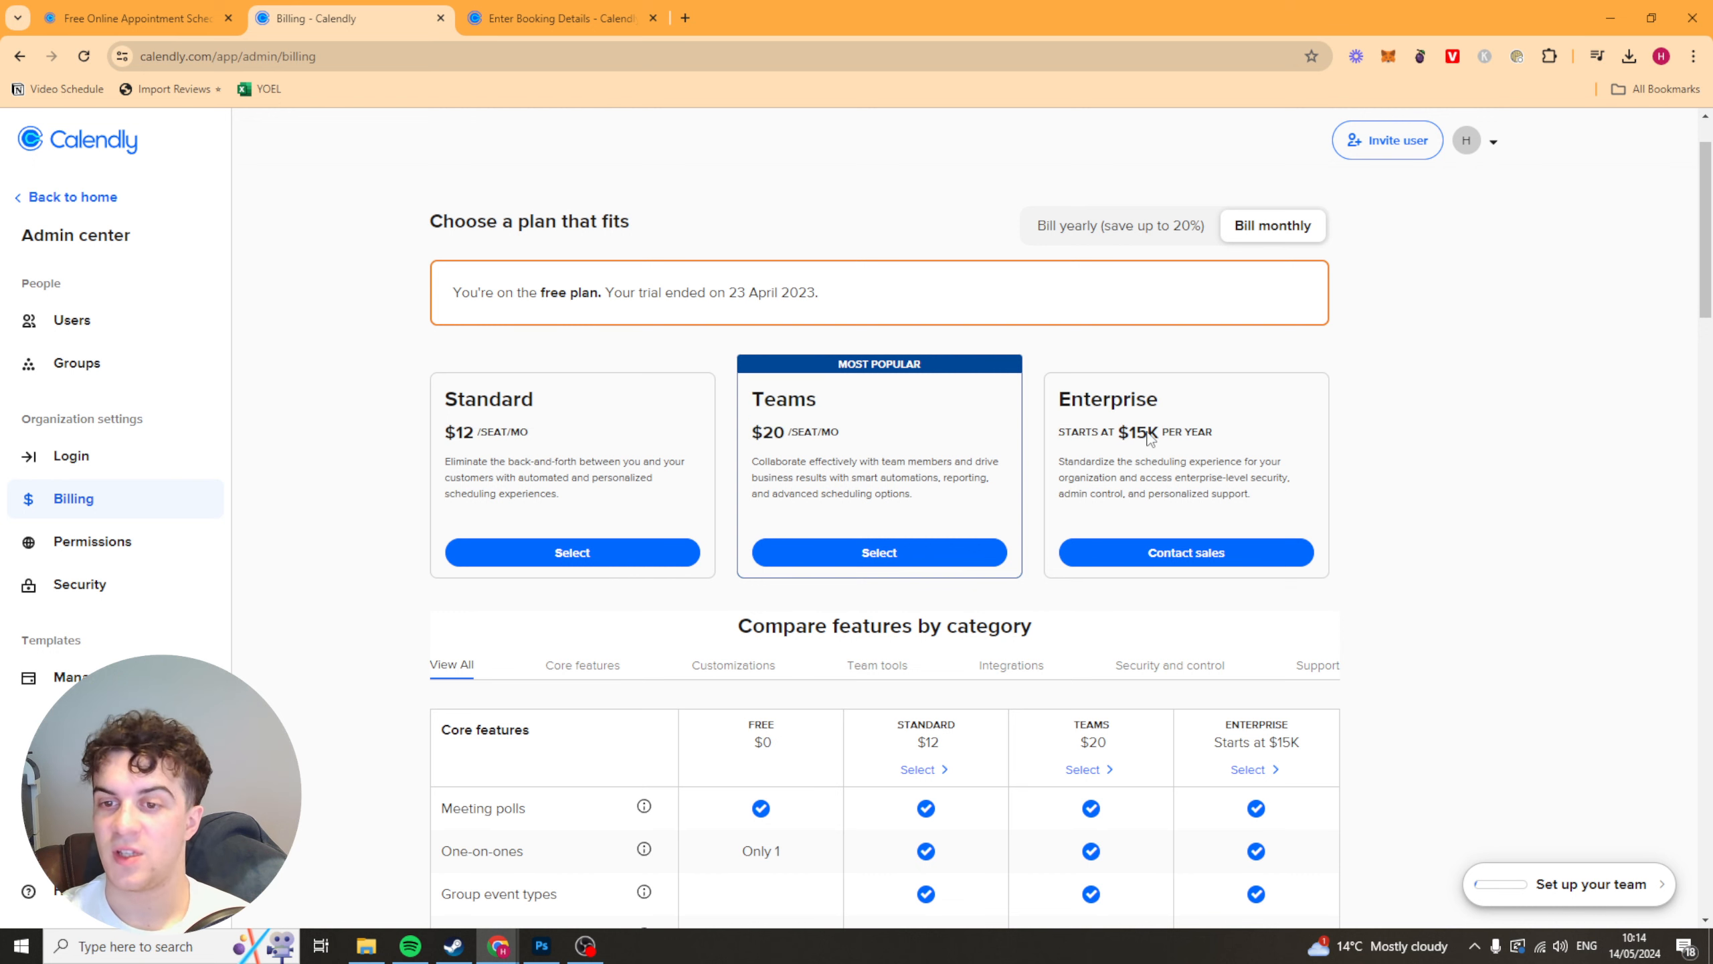
scroll(1166, 302, down, 3)
drag(755, 234, 877, 255)
triple_click(888, 257)
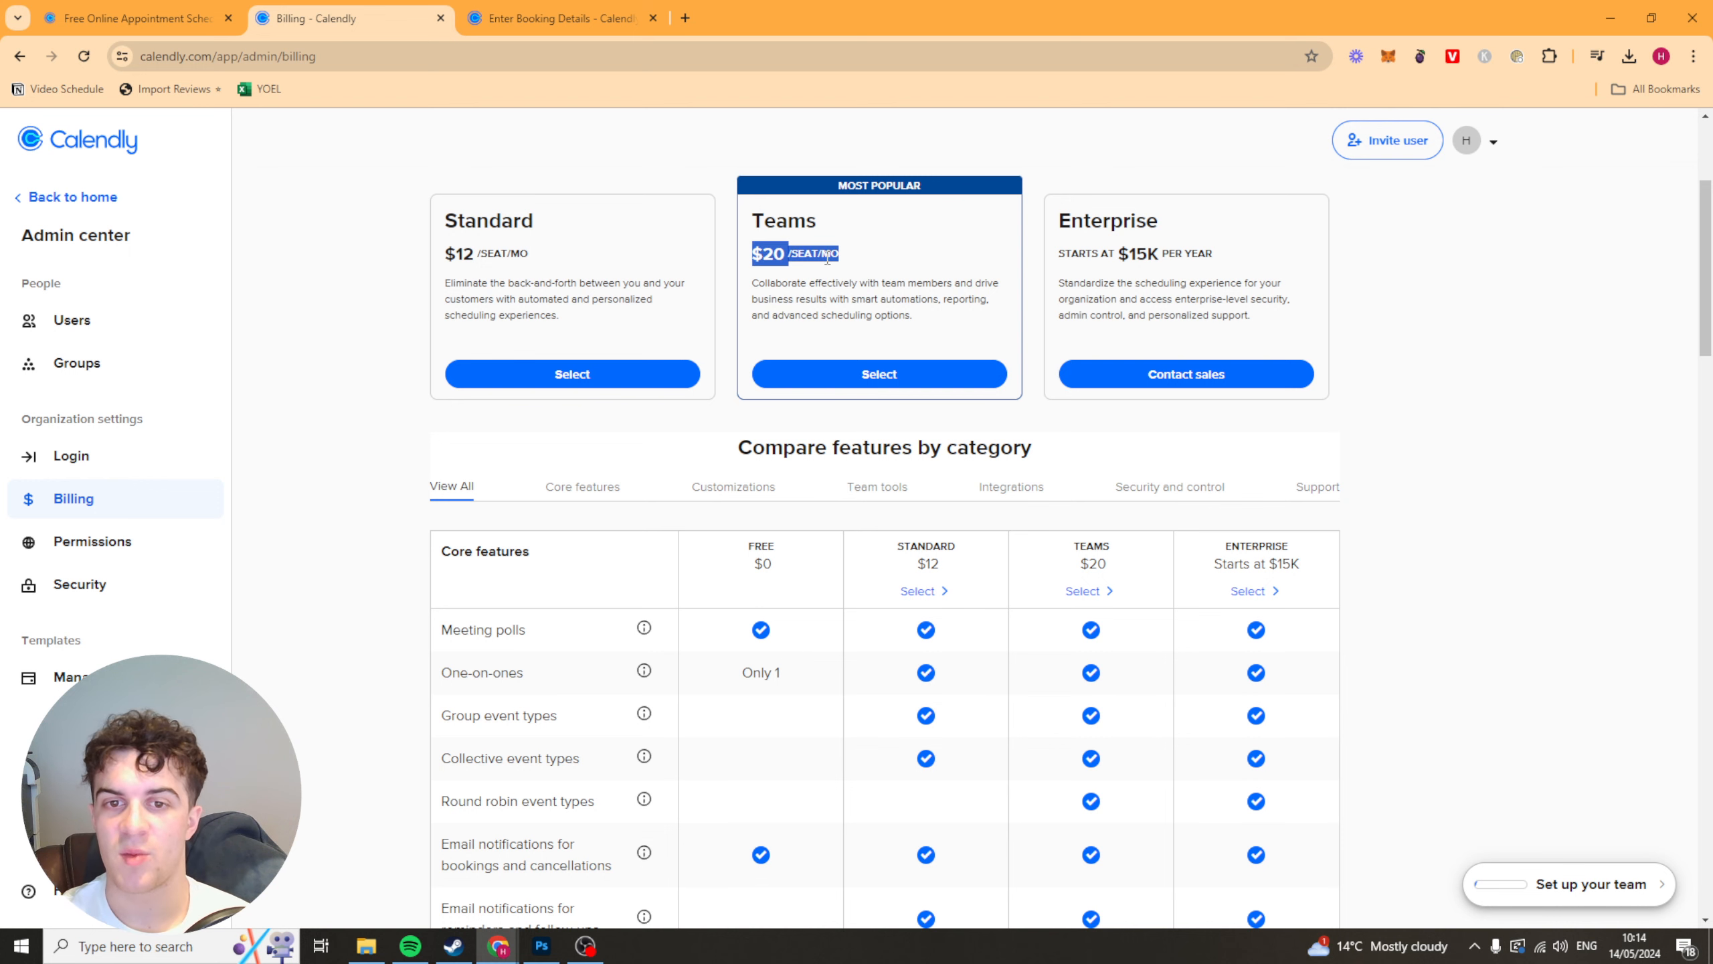
click(855, 265)
- Compare the core features and customizations of the Free, Standard, Teams and Enterprise plans in the comparison table
scroll(731, 512, down, 4)
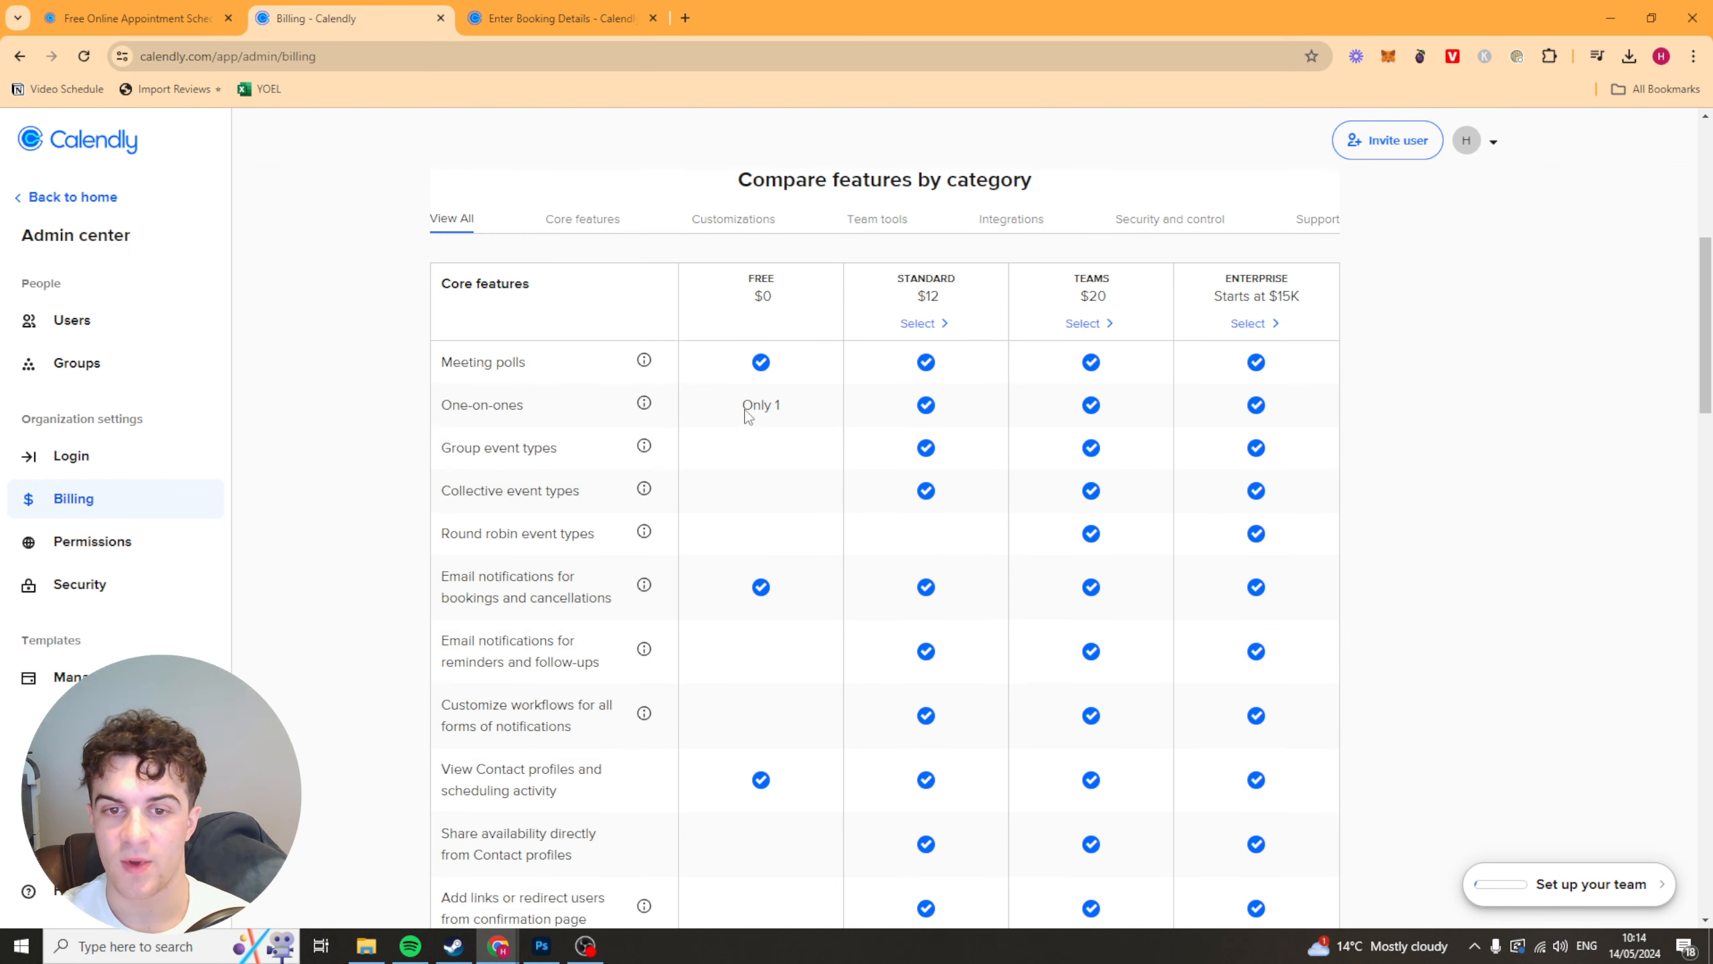
scroll(1012, 310, down, 3)
scroll(1040, 306, up, 4)
scroll(1083, 367, down, 8)
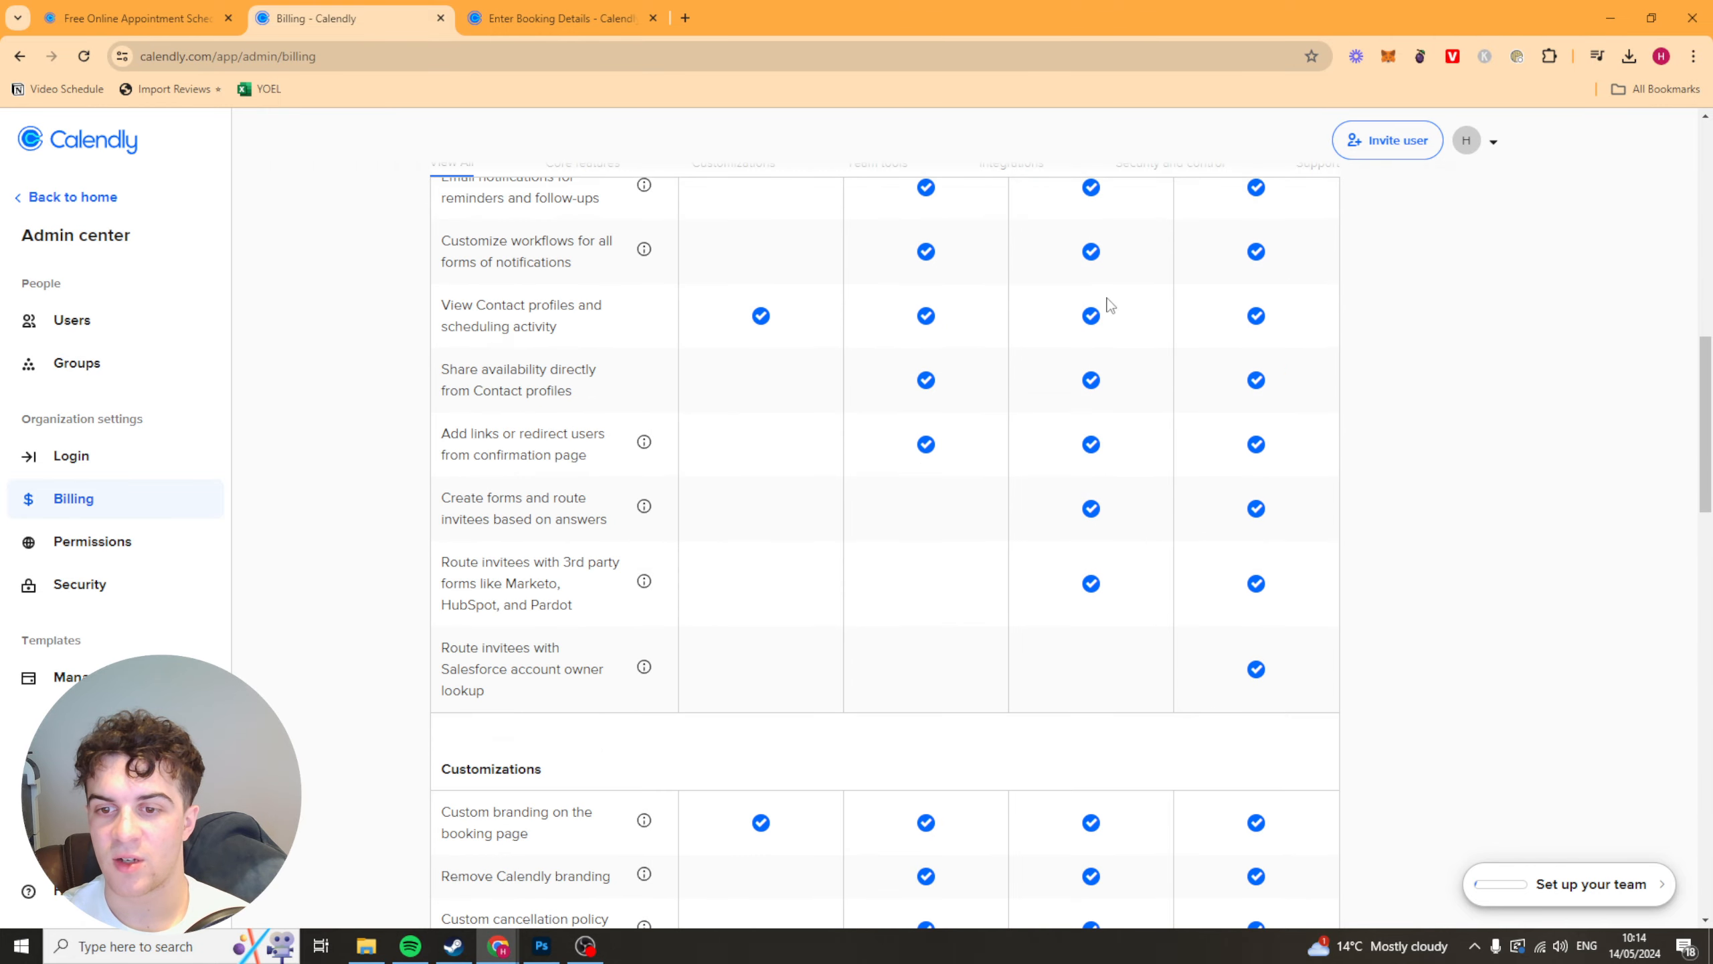
scroll(1094, 405, up, 1)
scroll(1082, 329, up, 1)
scroll(1087, 263, up, 14)
scroll(1055, 379, down, 19)
scroll(1101, 777, up, 1)
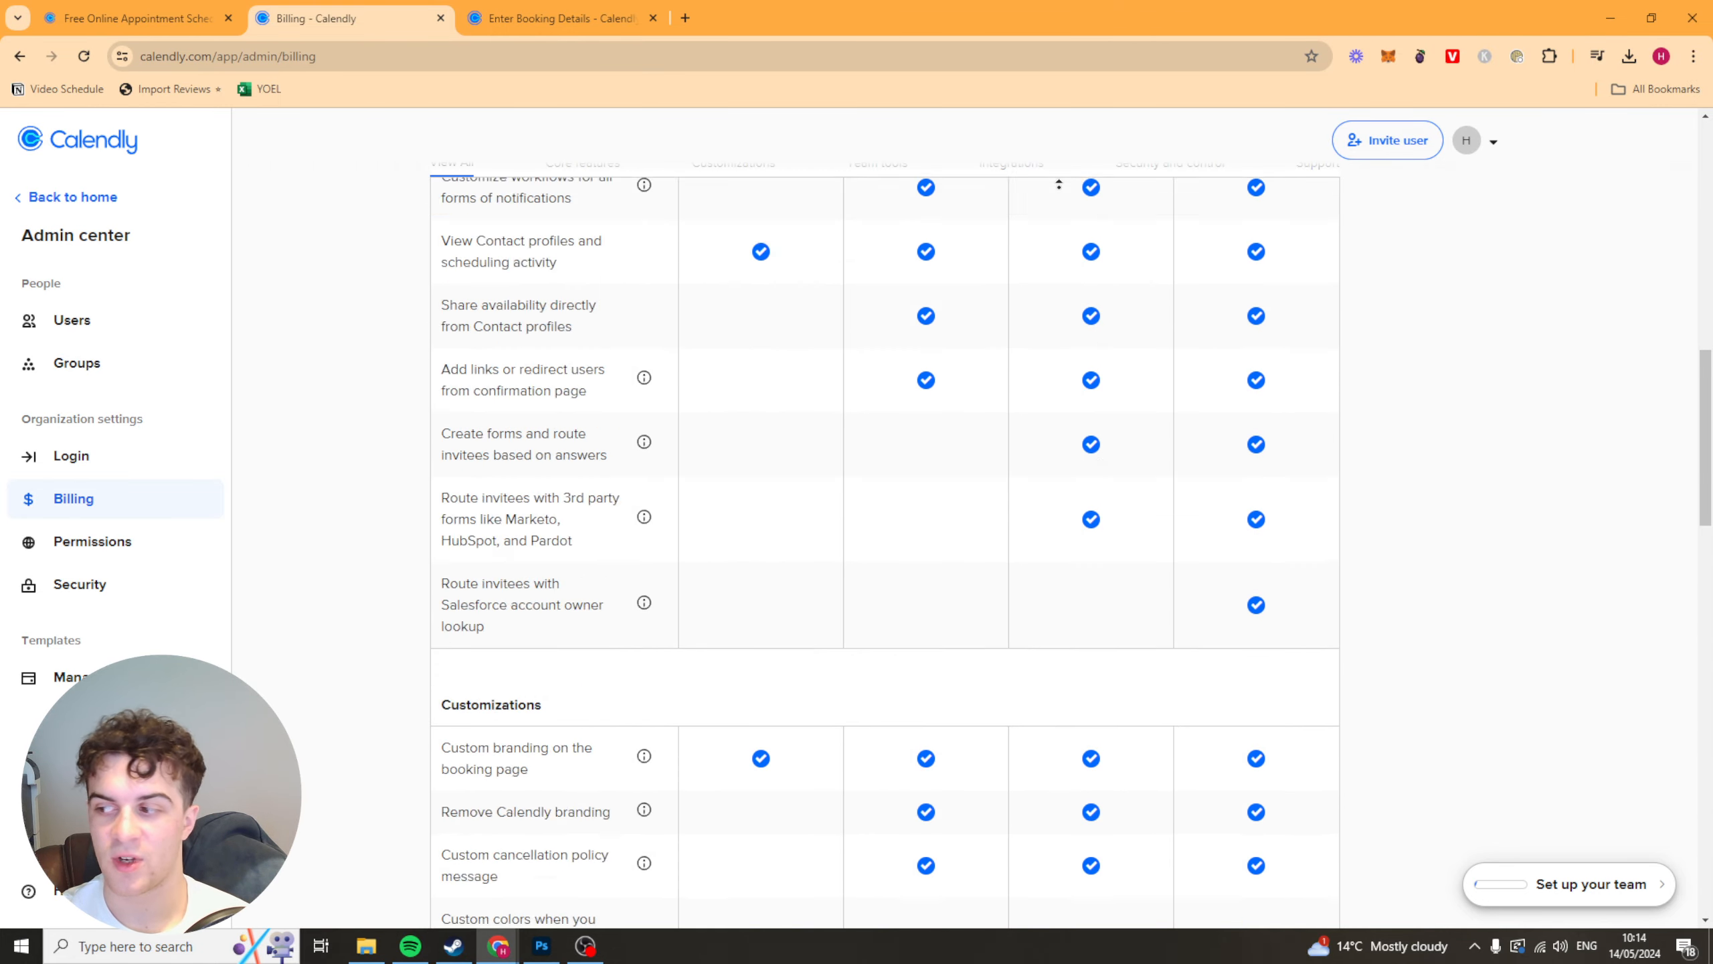
scroll(1058, 187, up, 20)
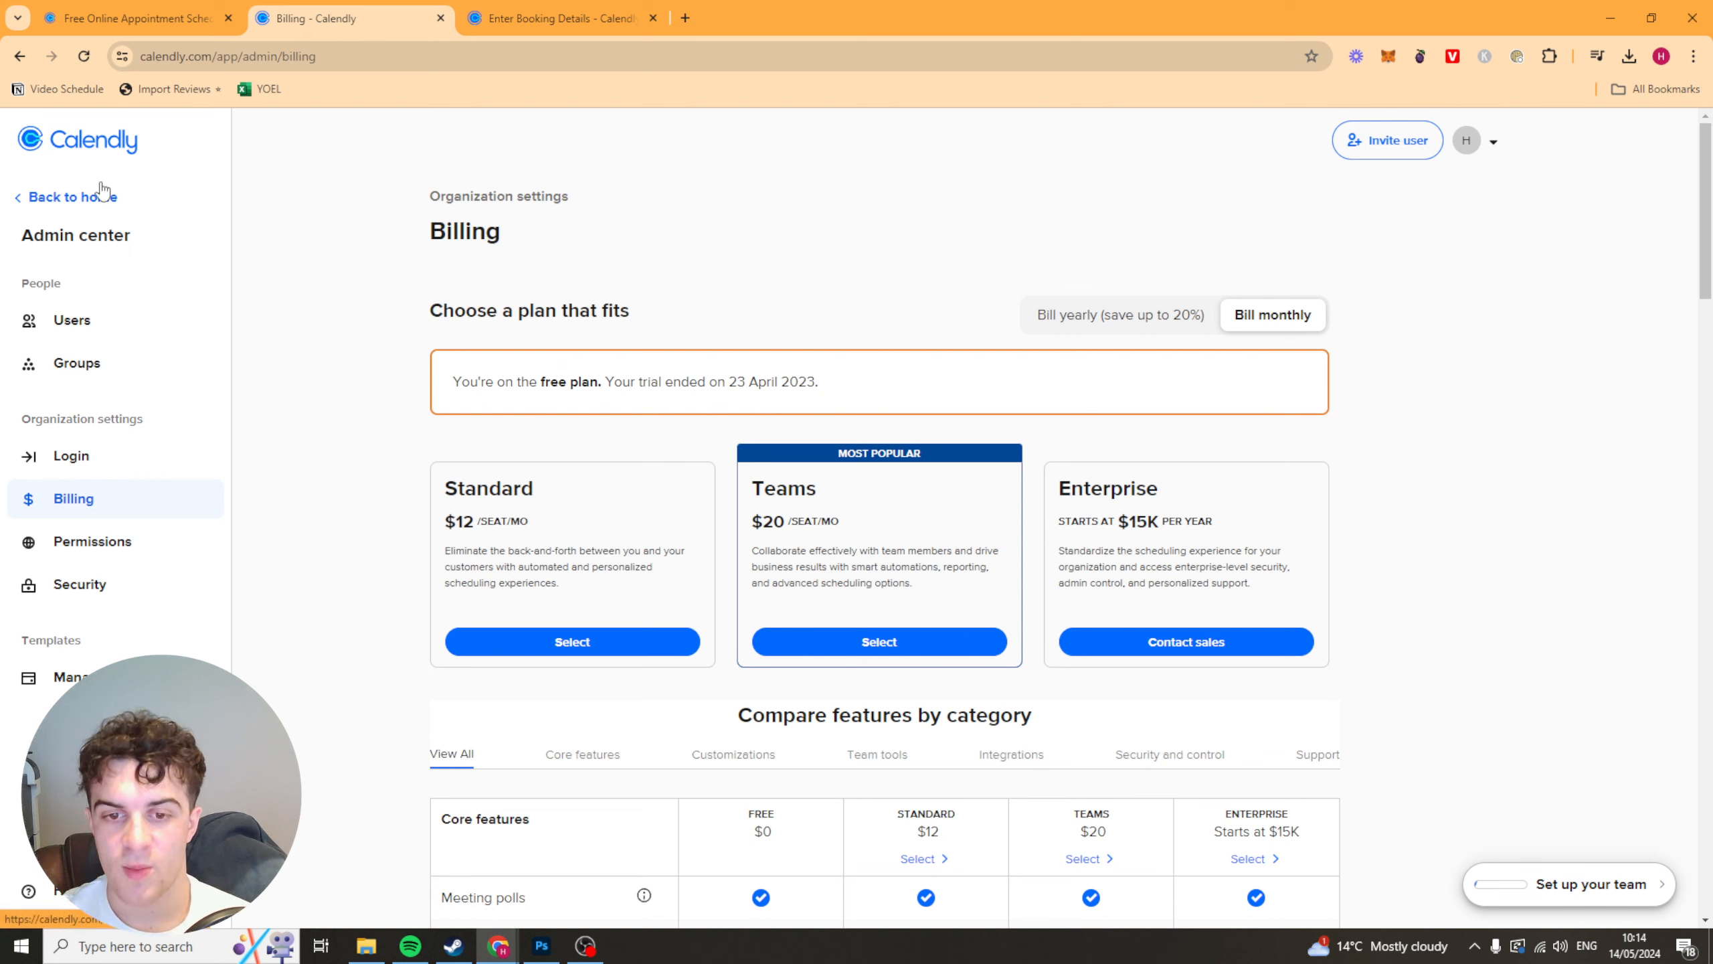